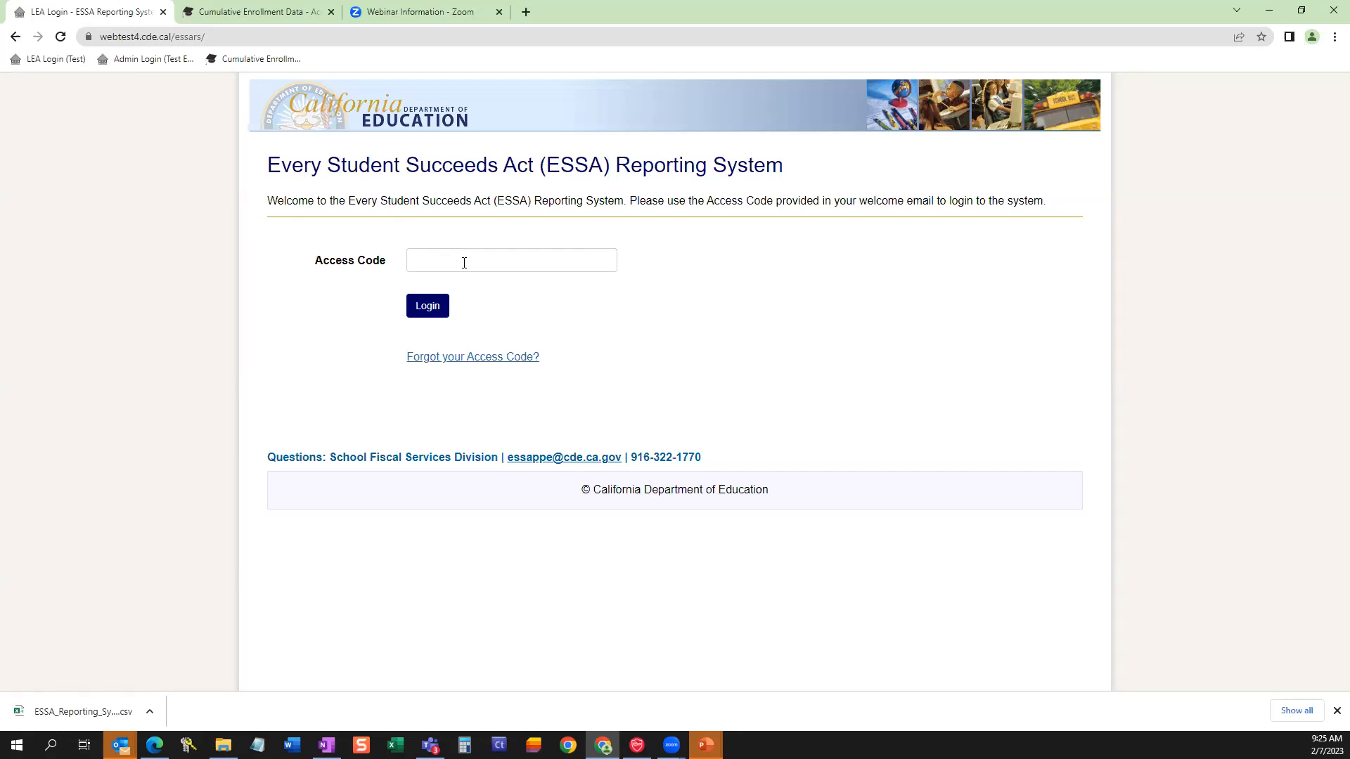
Log in to the ESSA Reporting System with the saved LEA access code.
{"action": "left_click", "coordinate": [464, 262]}
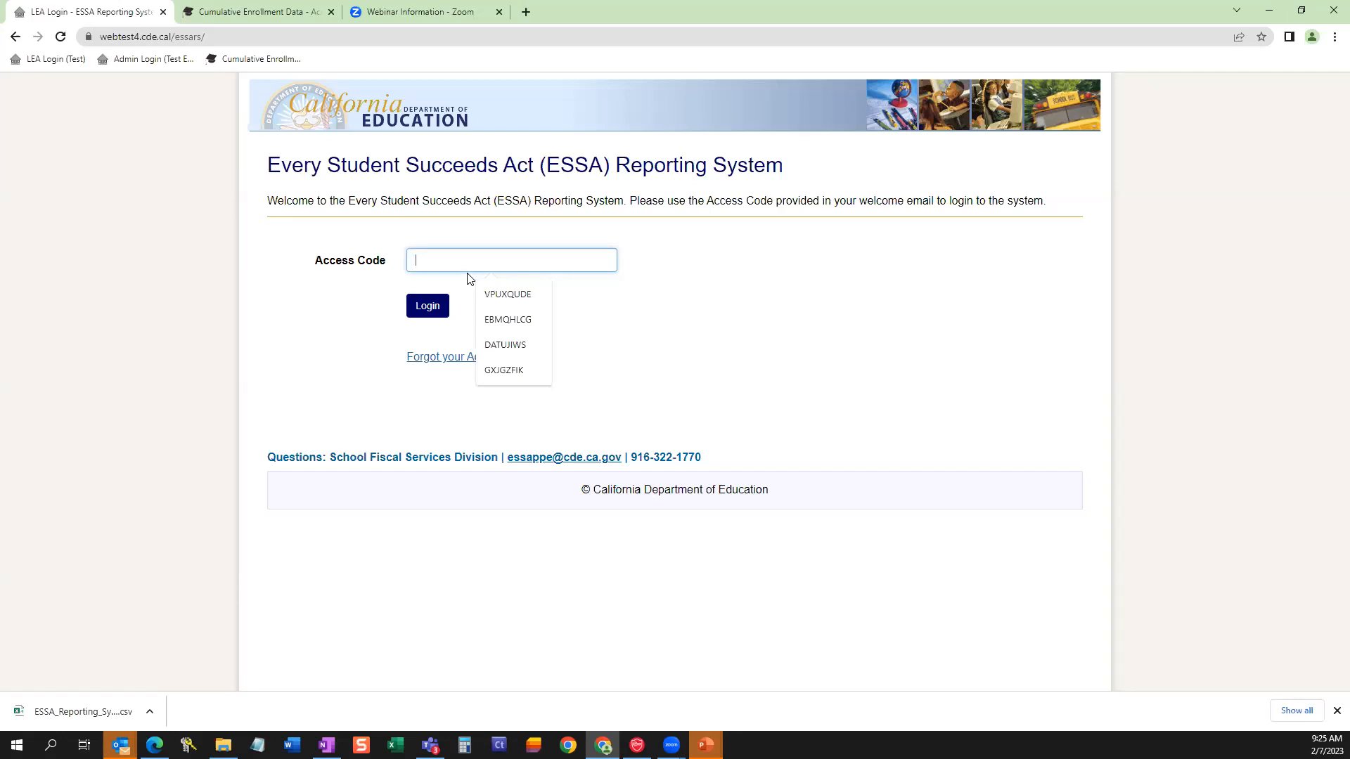
{"action": "left_click", "coordinate": [498, 296]}
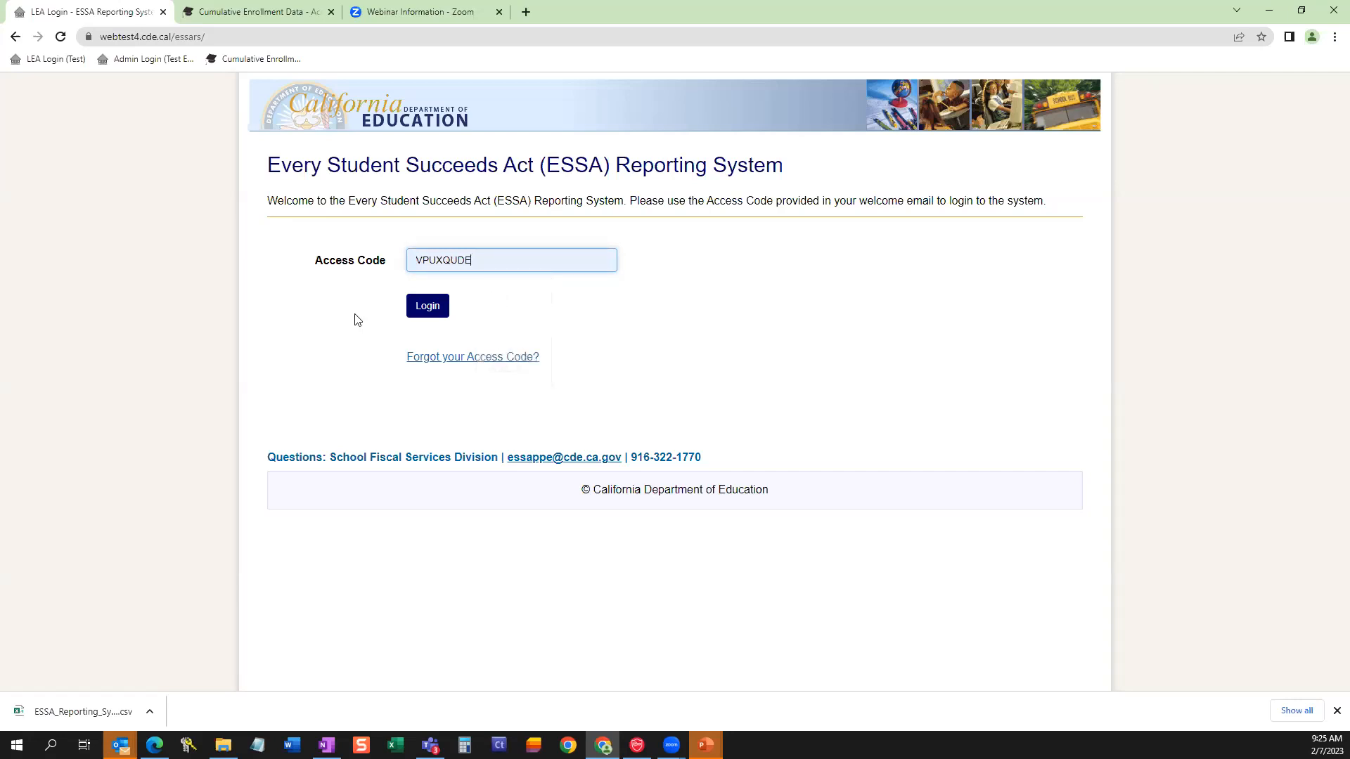
{"action": "left_click", "coordinate": [426, 307]}
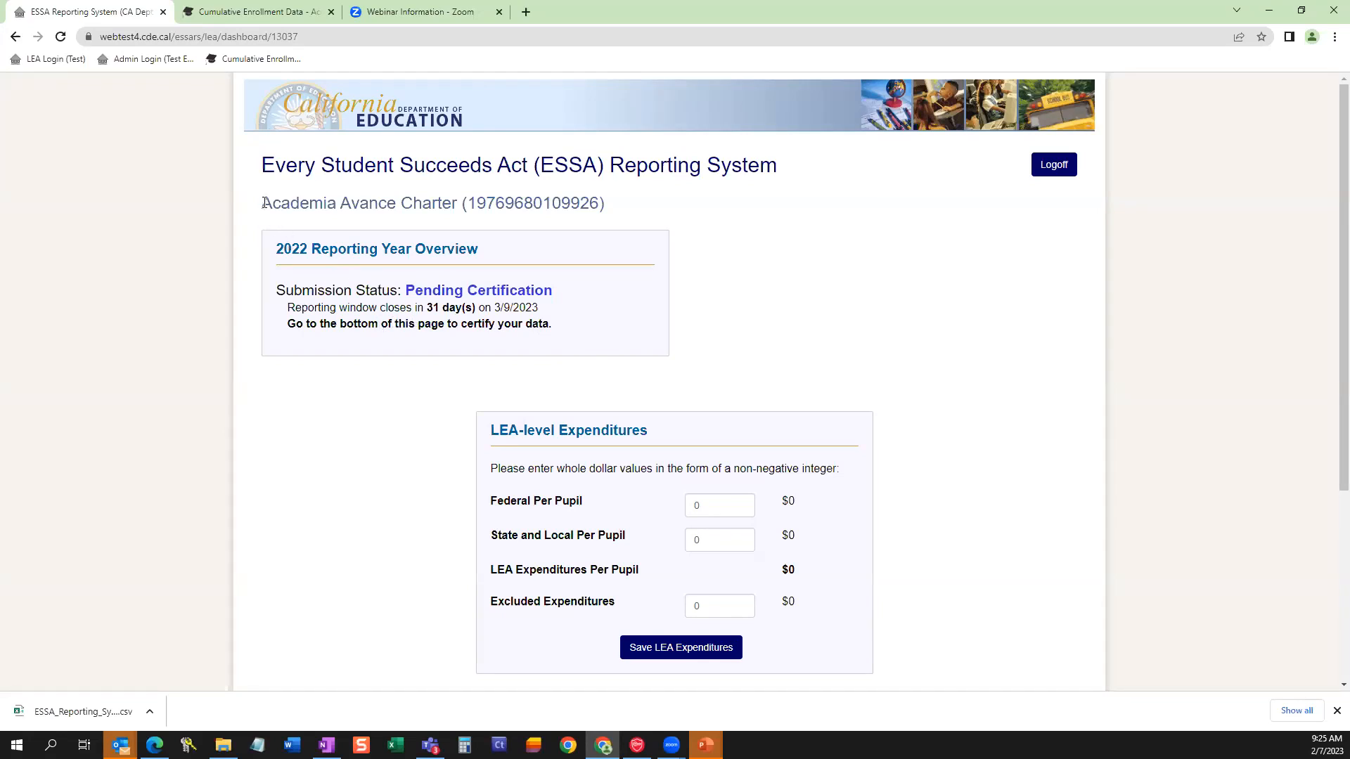
Examine the dashboard's LEA name and code, reporting year, submission status, and reporting window closing date.
{"action": "left_click_drag", "start_coordinate": [263, 204], "coordinate": [619, 208]}
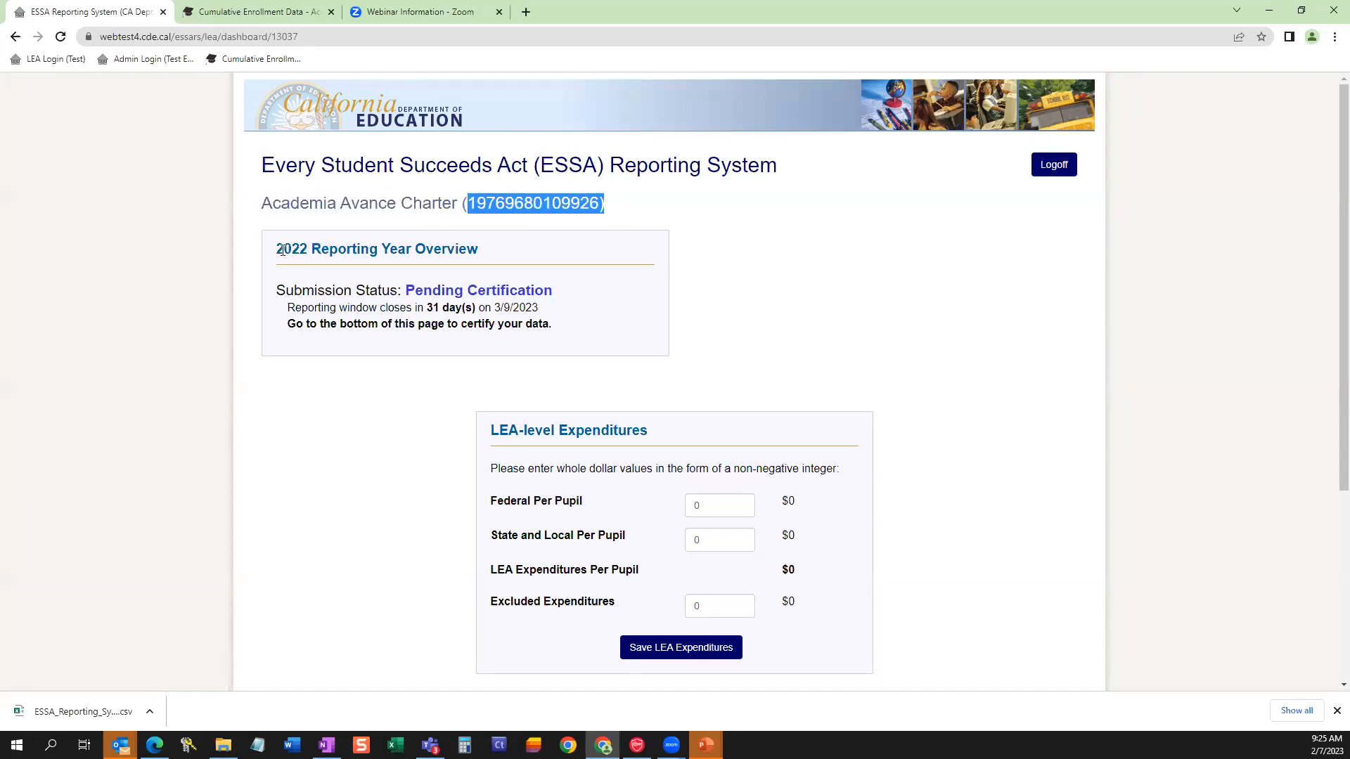
{"action": "left_click_drag", "start_coordinate": [277, 251], "coordinate": [308, 251]}
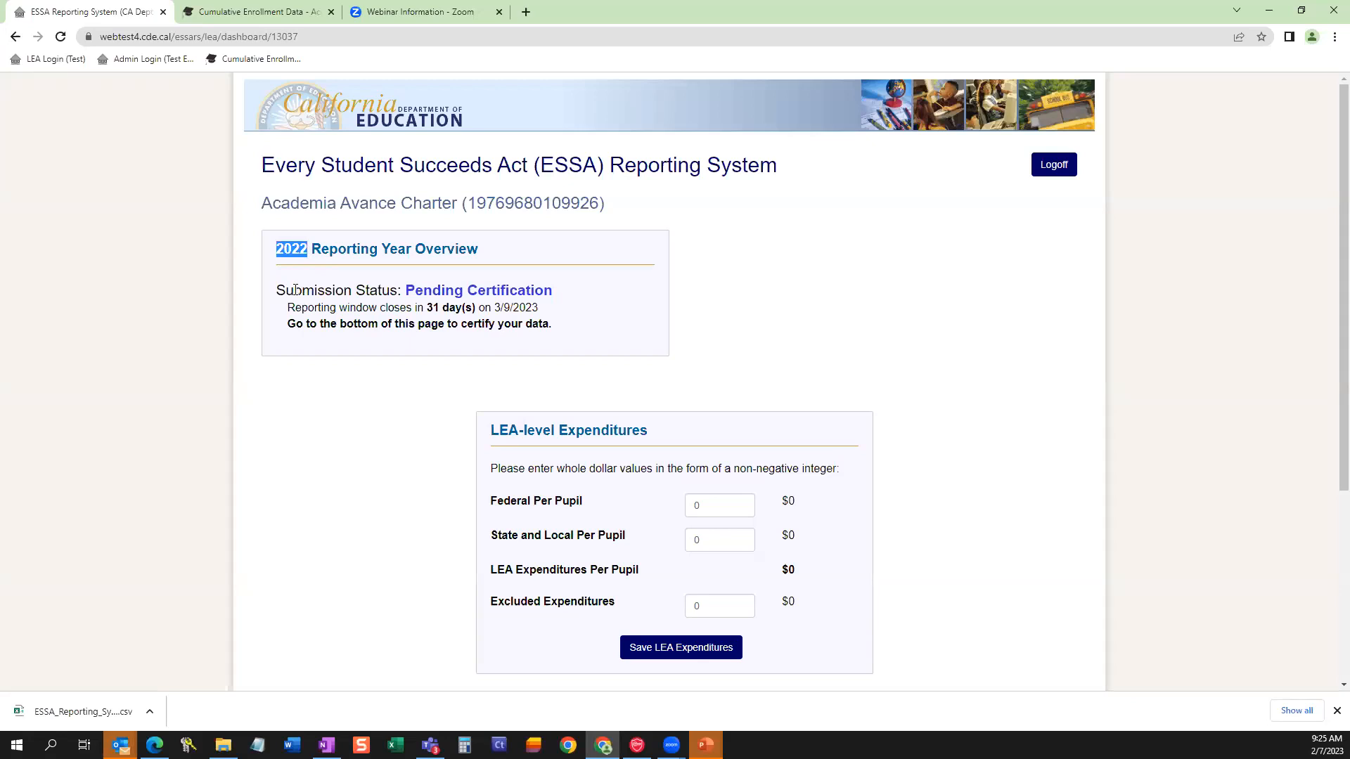
{"action": "left_click_drag", "start_coordinate": [405, 291], "coordinate": [552, 295]}
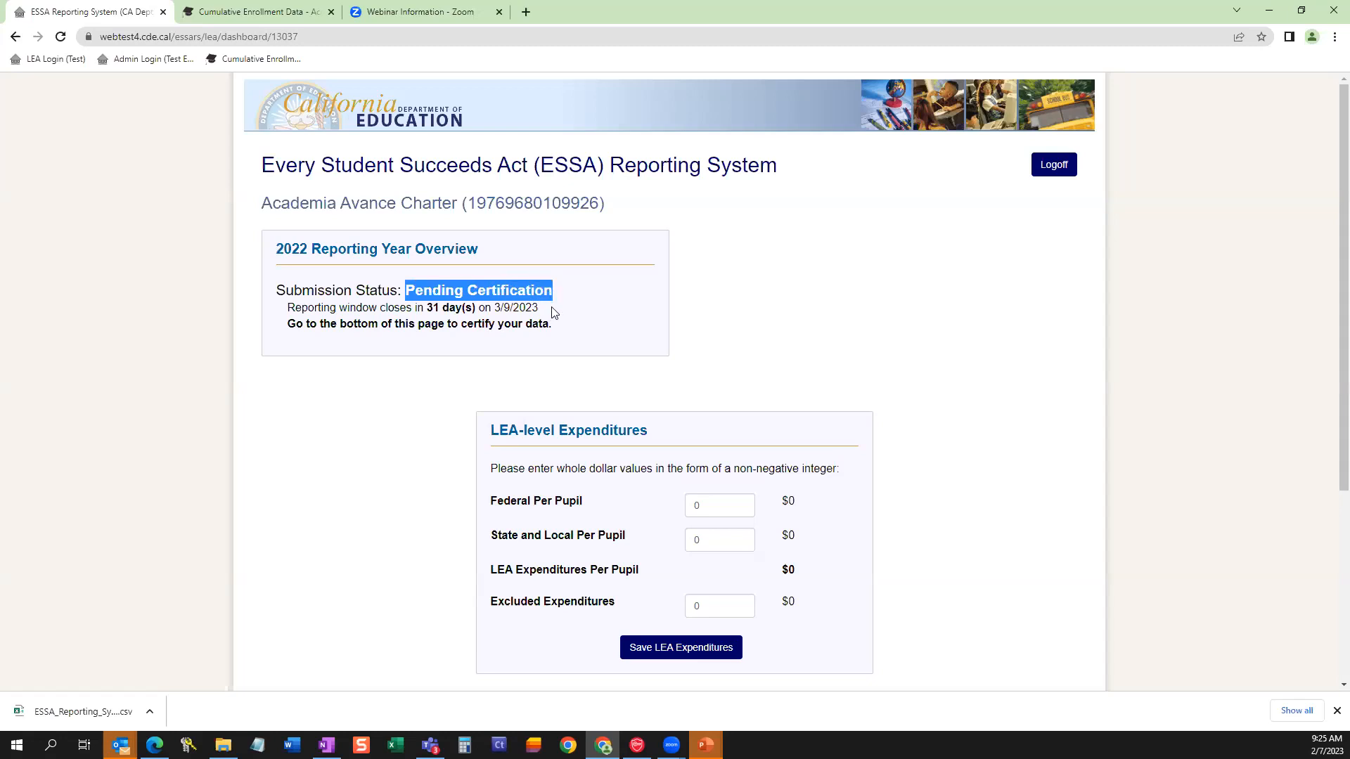
{"action": "left_click", "coordinate": [554, 313]}
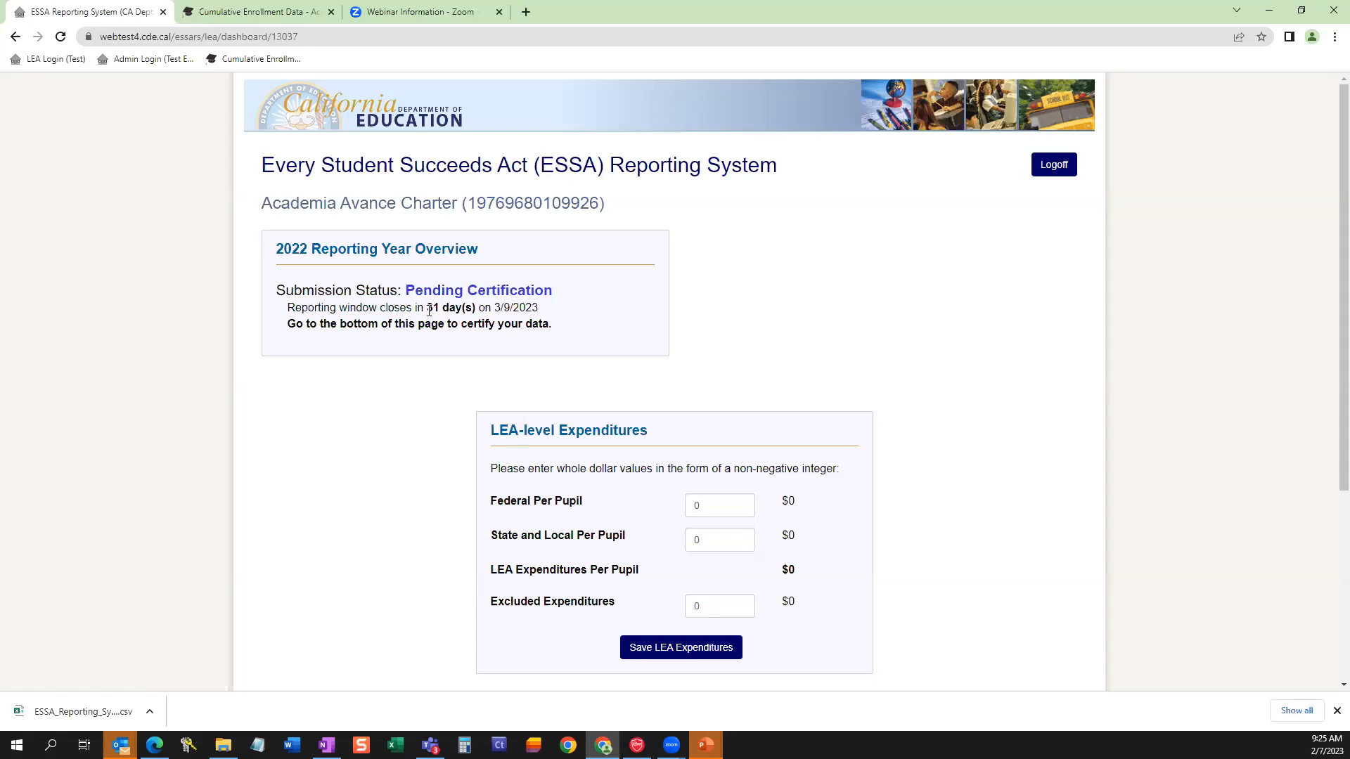
{"action": "left_click_drag", "start_coordinate": [429, 308], "coordinate": [523, 308]}
{"action": "left_click", "coordinate": [453, 325]}
Switch to the Cumulative Enrollment Data page and highlight its web address.
{"action": "left_click", "coordinate": [280, 12]}
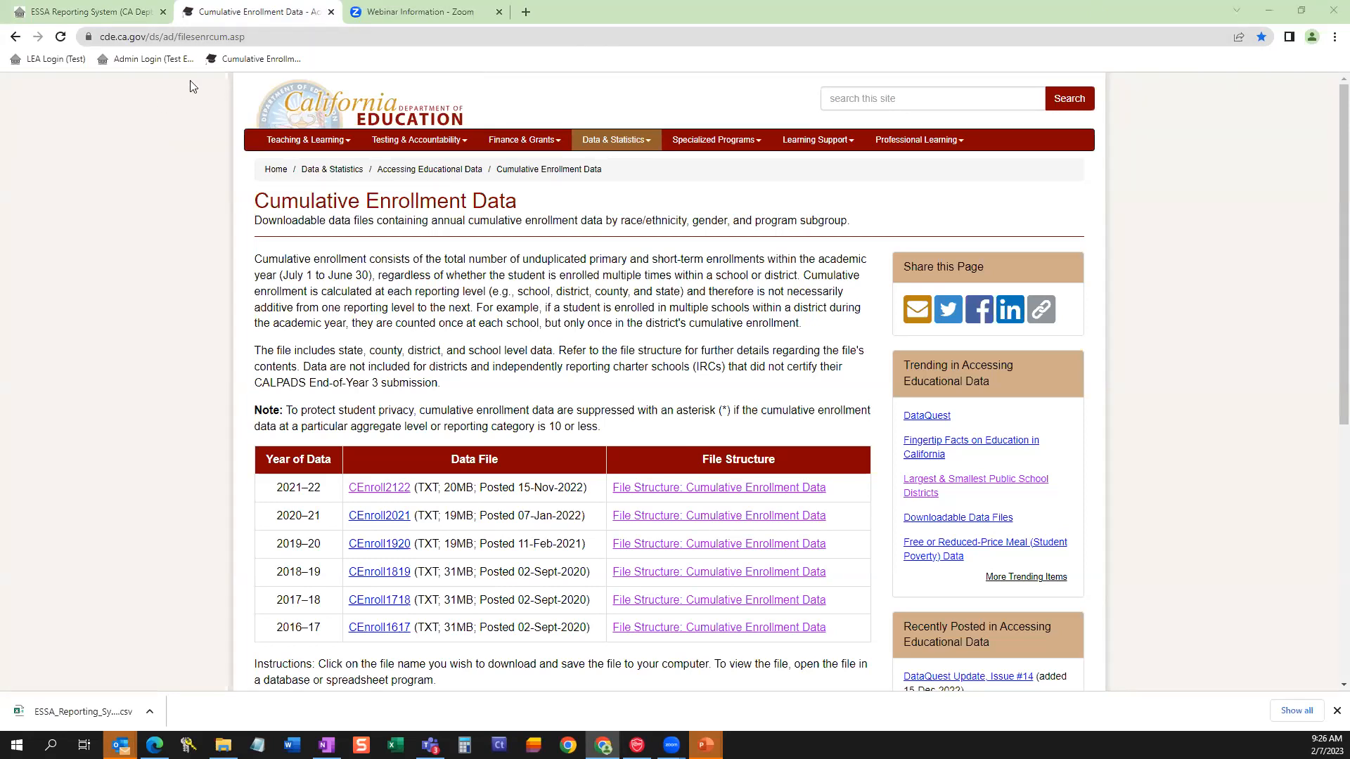
{"action": "left_click", "coordinate": [267, 31]}
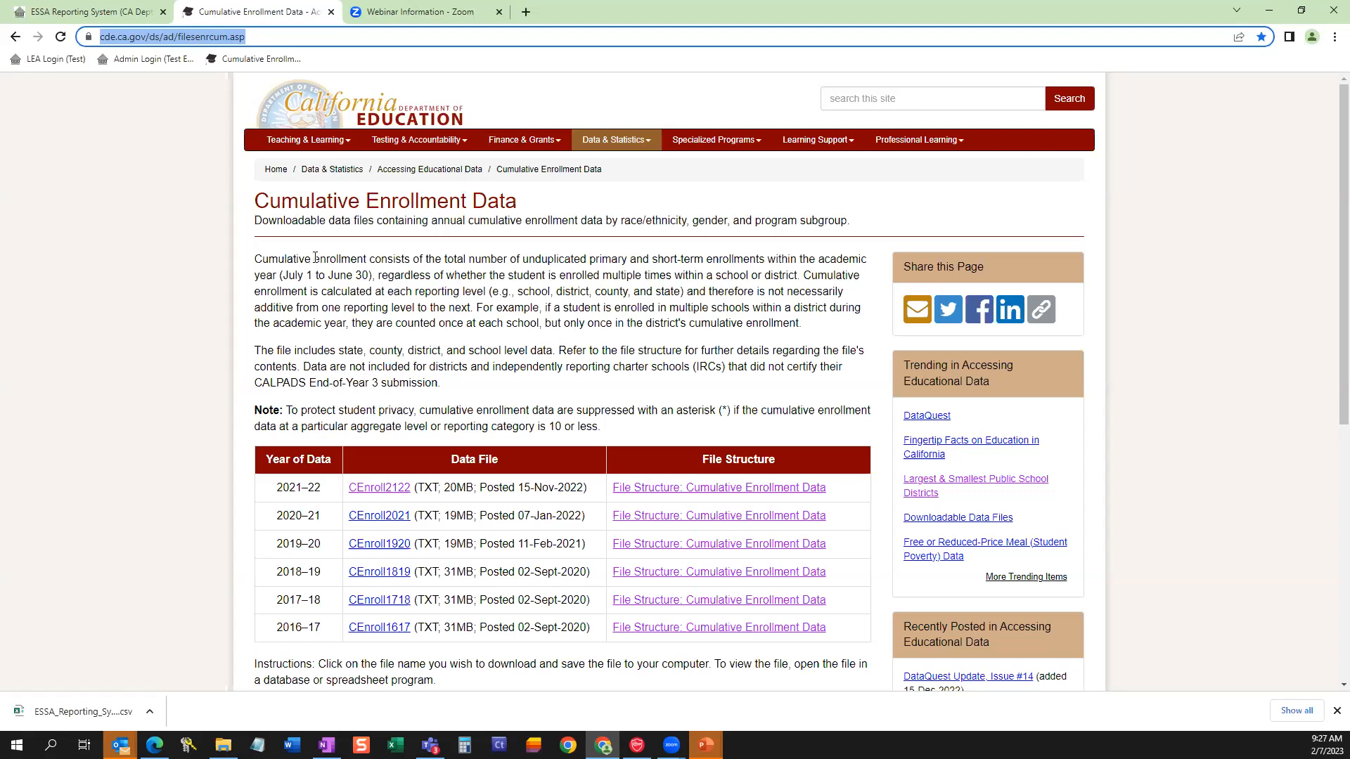
{"action": "left_click", "coordinate": [552, 301]}
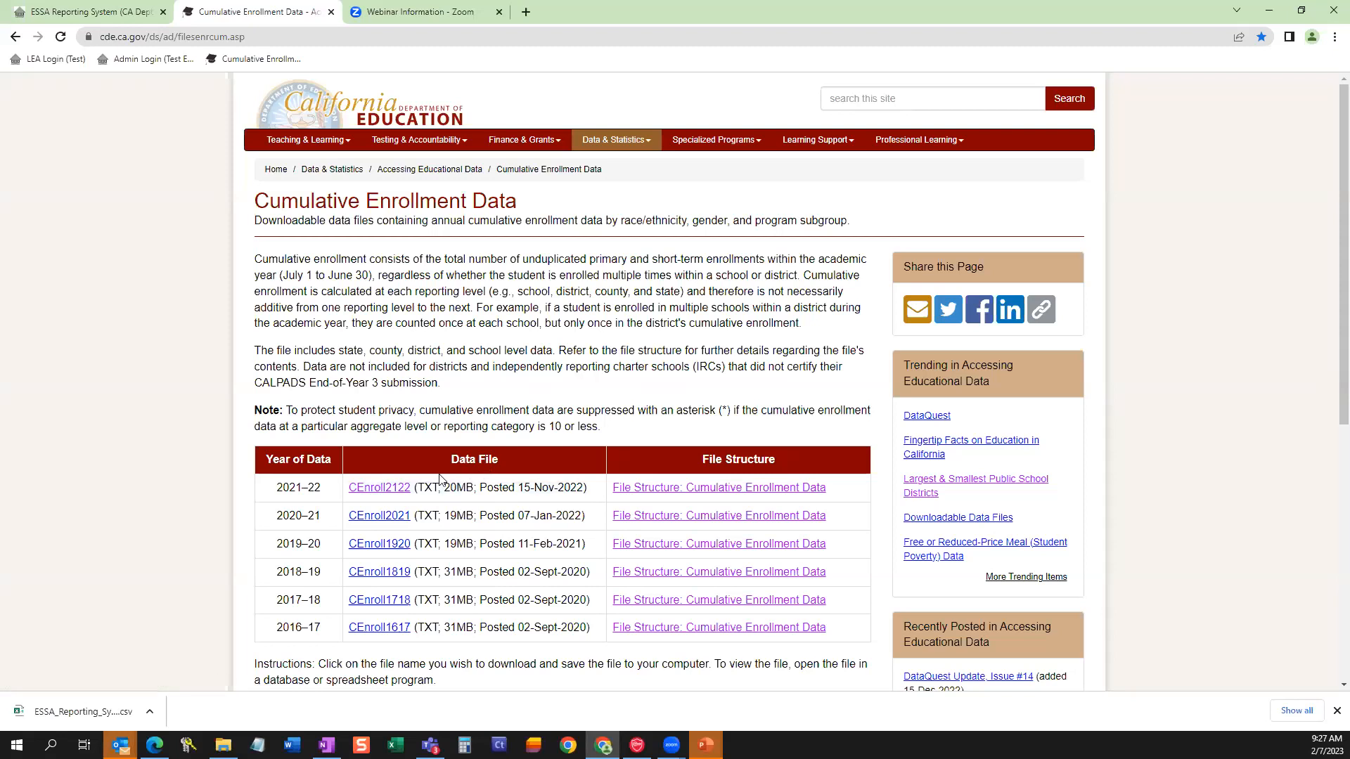
Try to save the 2021–22 CEnroll2122 data file in the Sample Files folder.
{"action": "left_click", "coordinate": [394, 495]}
{"action": "right_click", "coordinate": [399, 492]}
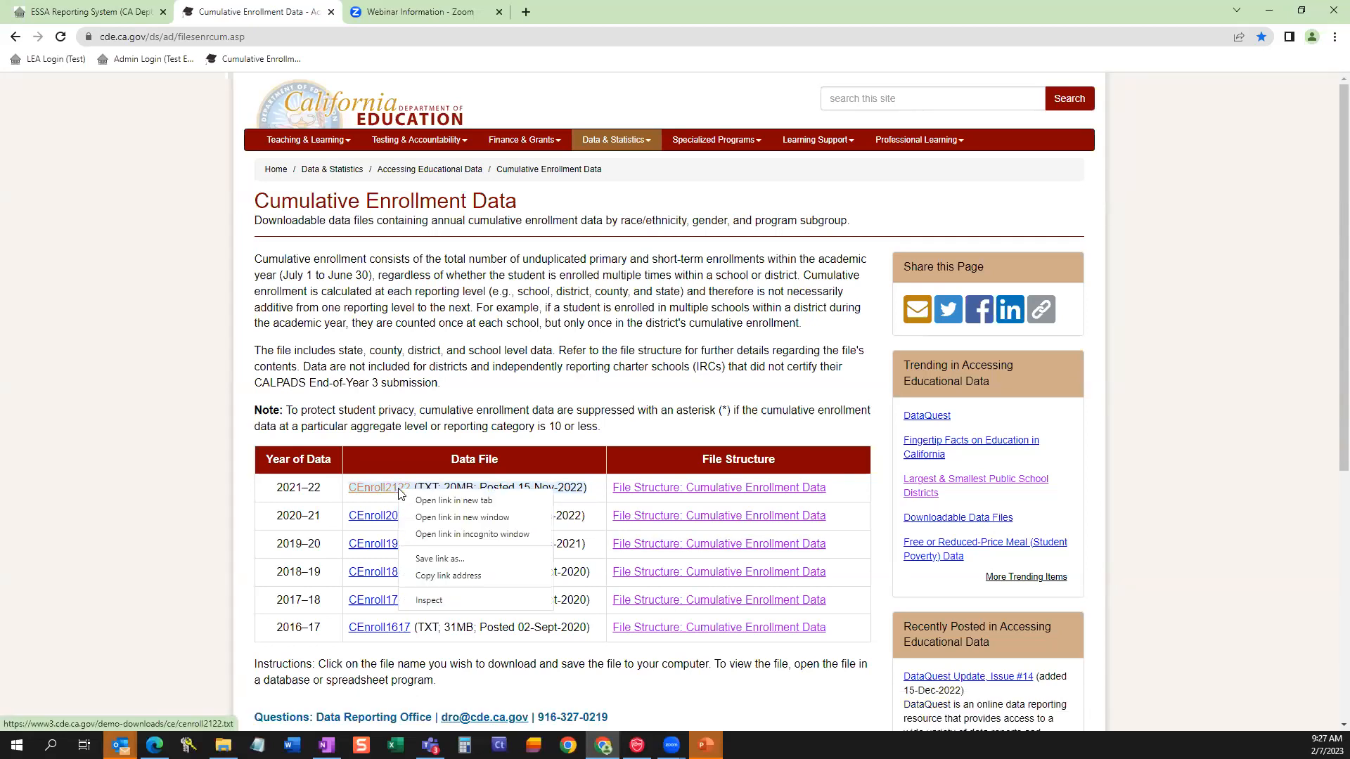
{"action": "left_click", "coordinate": [426, 561]}
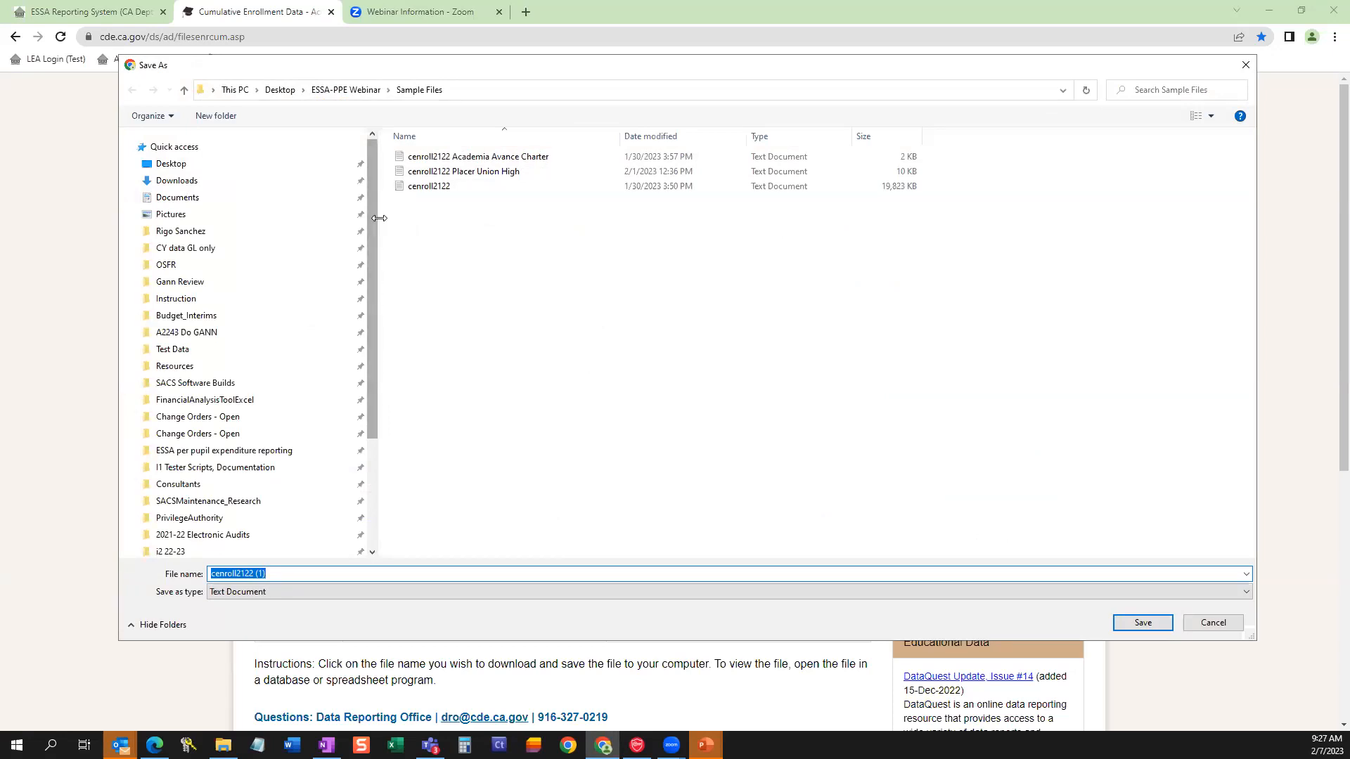
{"action": "left_click_drag", "start_coordinate": [380, 224], "coordinate": [165, 224]}
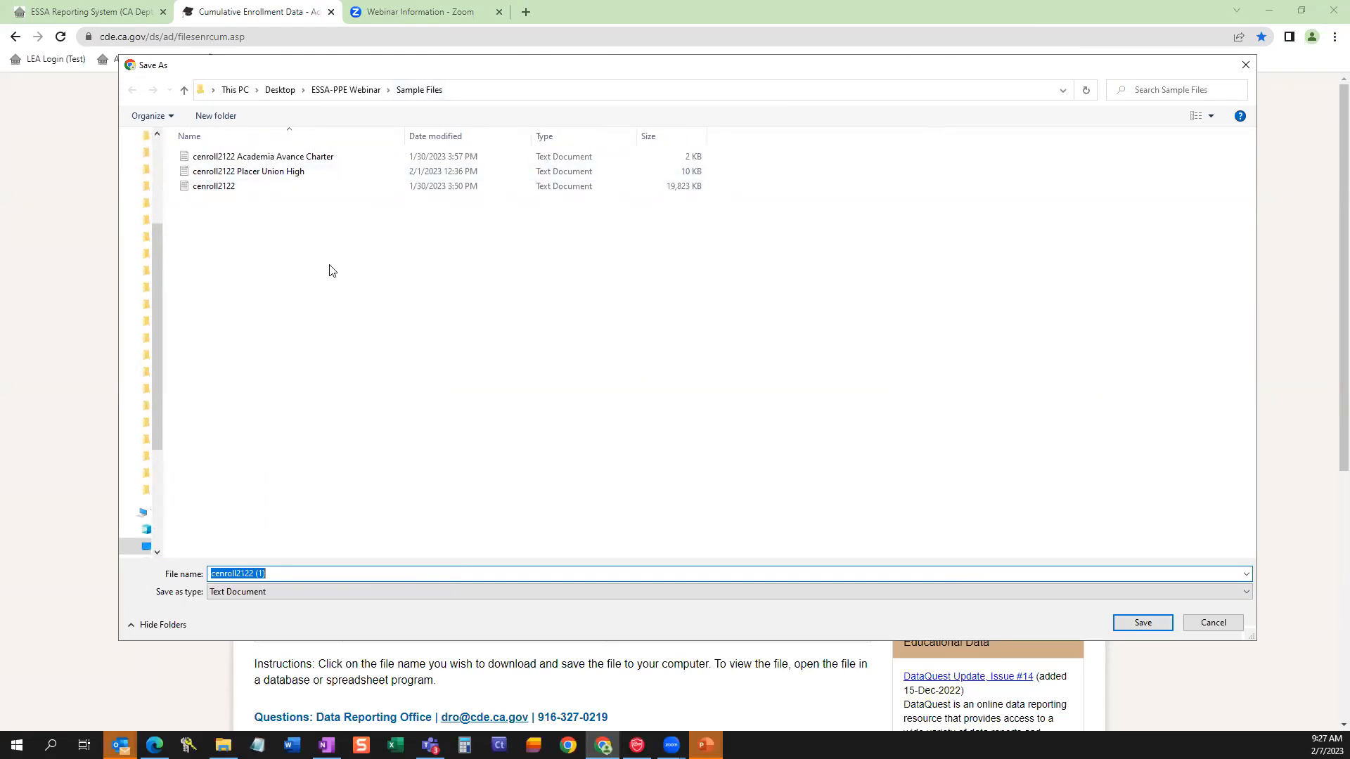
{"action": "left_click", "coordinate": [457, 192]}
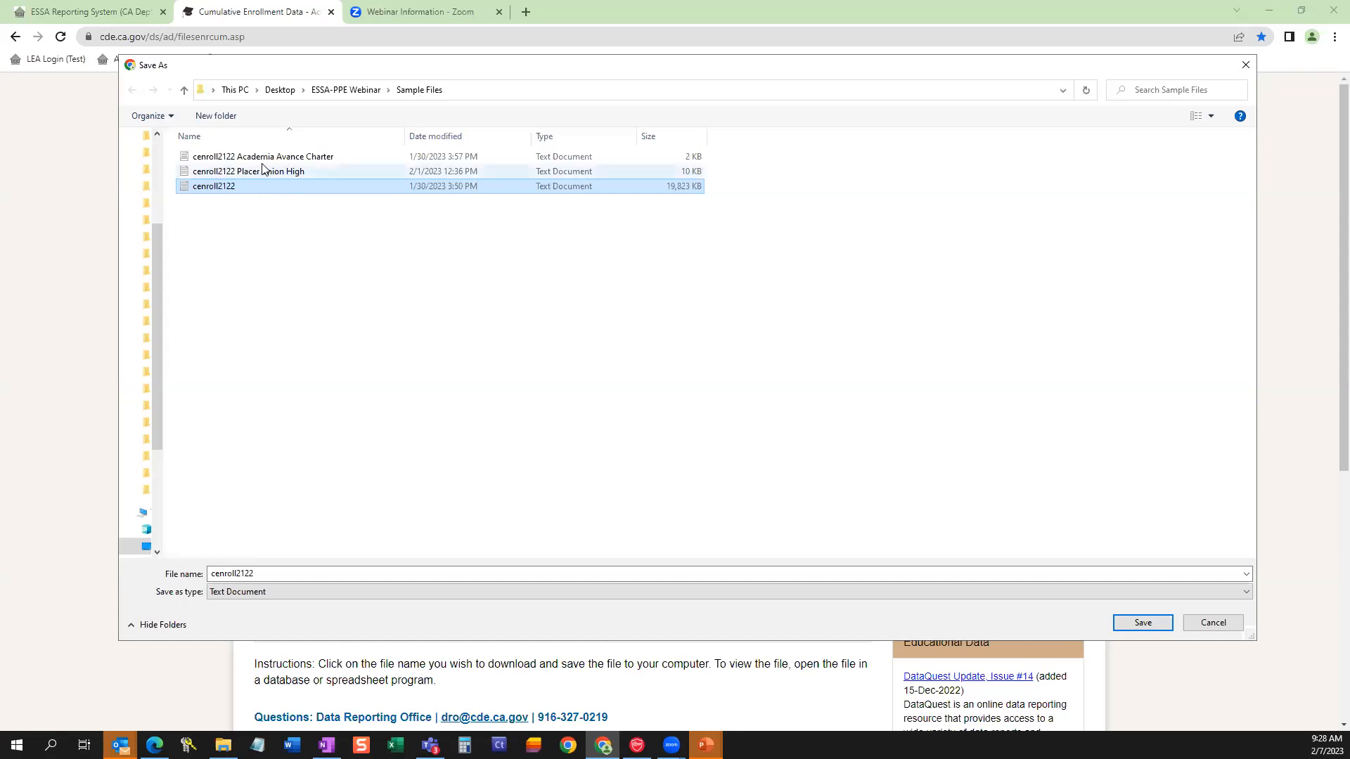
{"action": "left_click", "coordinate": [300, 159]}
{"action": "left_click", "coordinate": [1223, 623]}
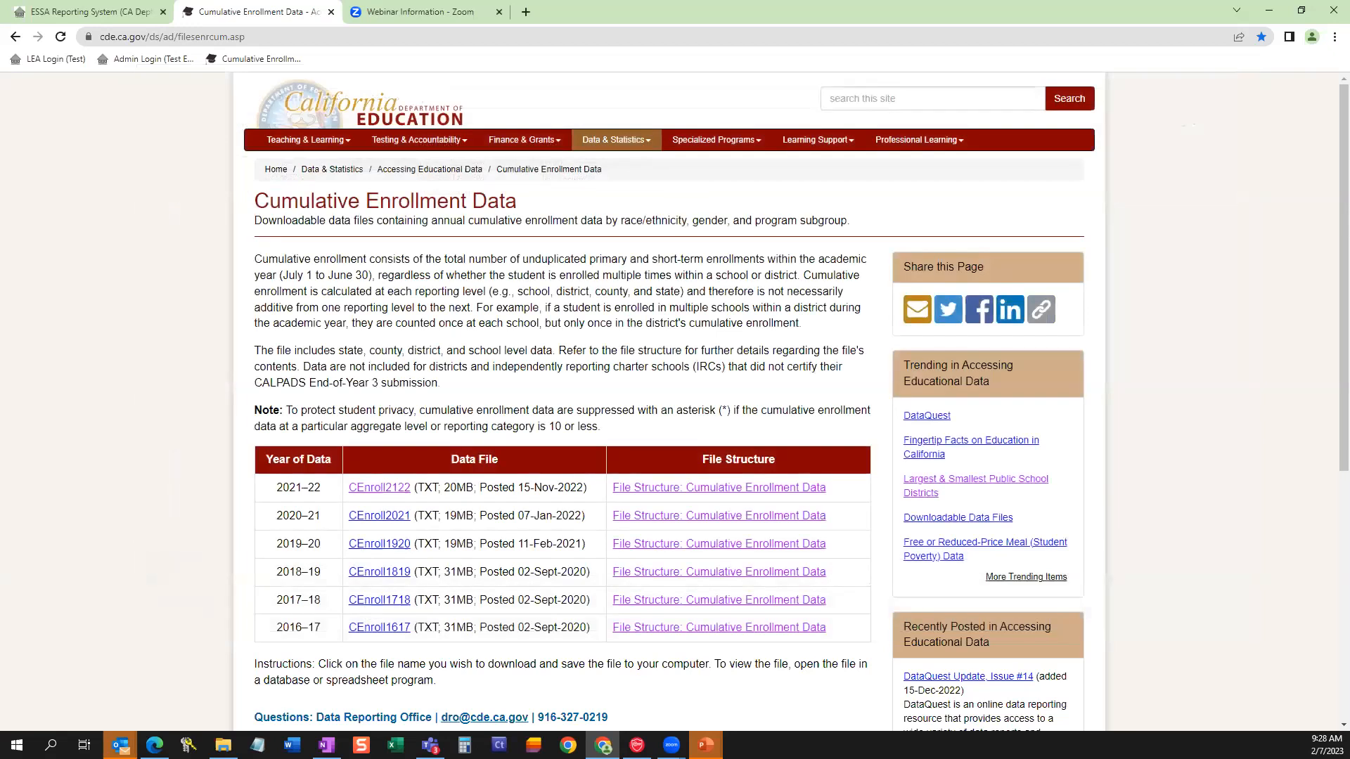
Bring up a File Explorer window and copy the Sample Files folder path from the CEnroll2122 link's save dialog.
{"action": "left_click", "coordinate": [223, 745]}
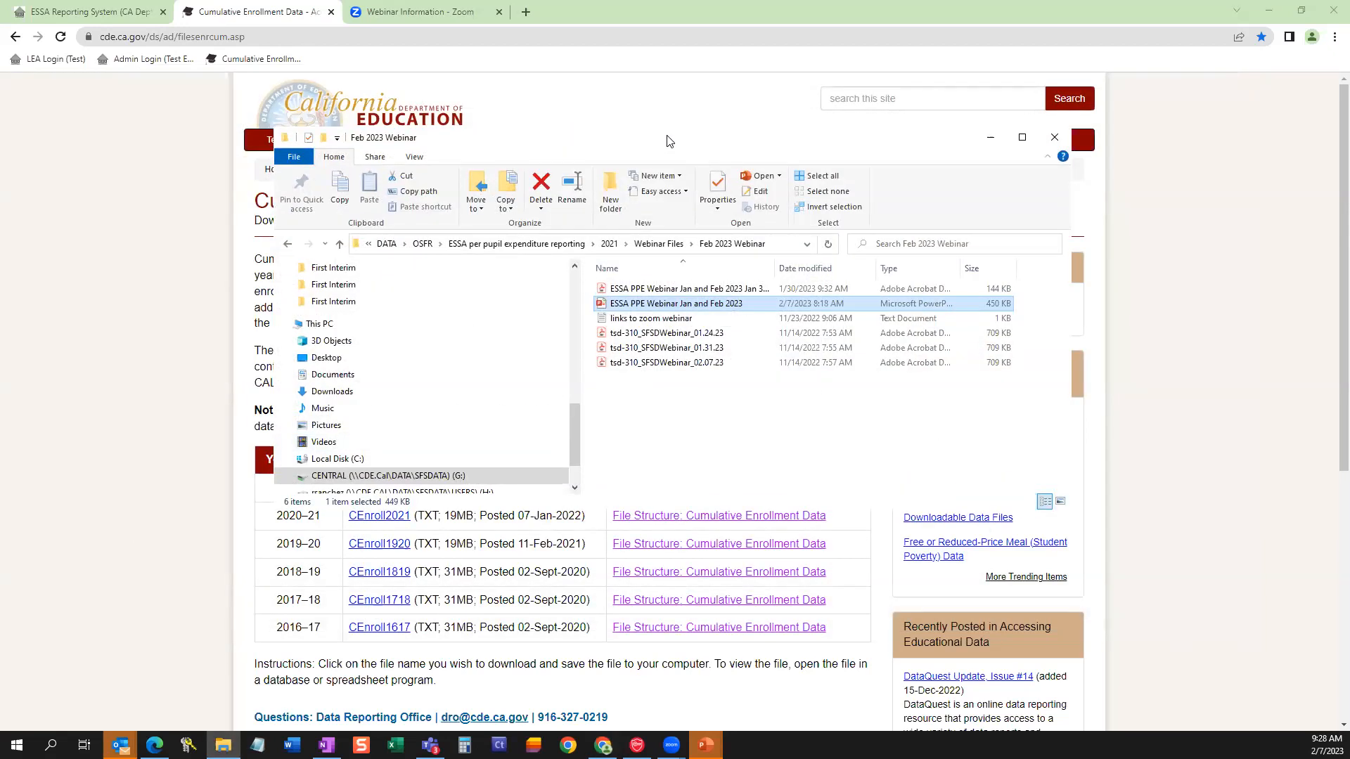
{"action": "left_click_drag", "start_coordinate": [669, 141], "coordinate": [0, 141]}
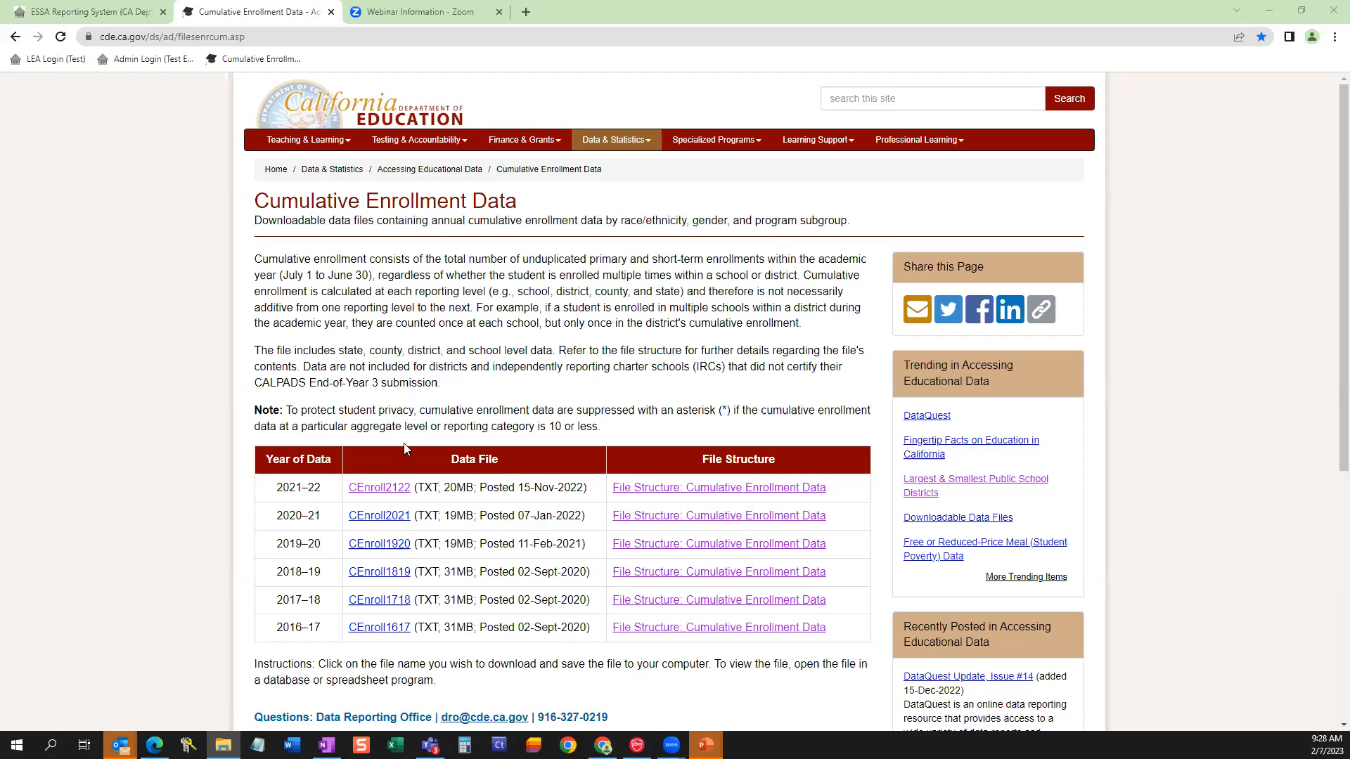
{"action": "right_click", "coordinate": [367, 495]}
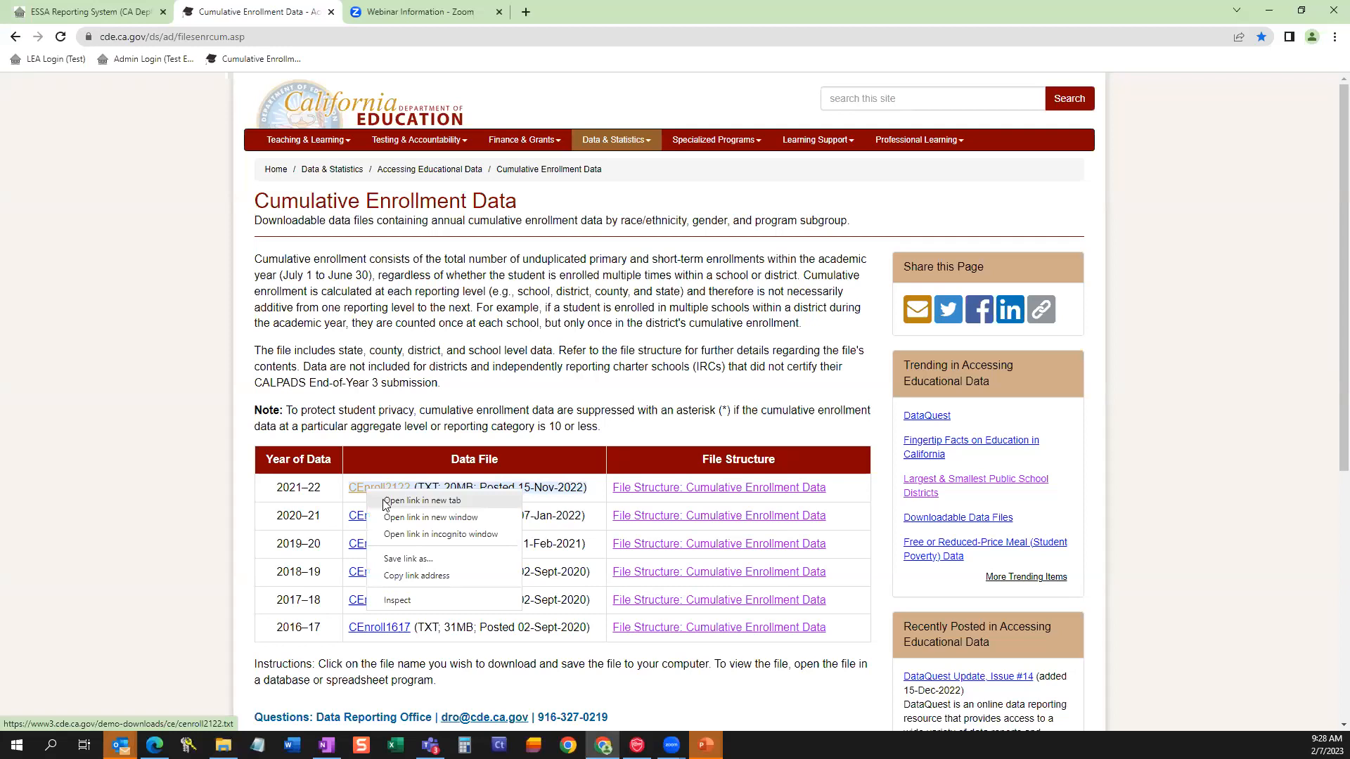
{"action": "left_click", "coordinate": [390, 558]}
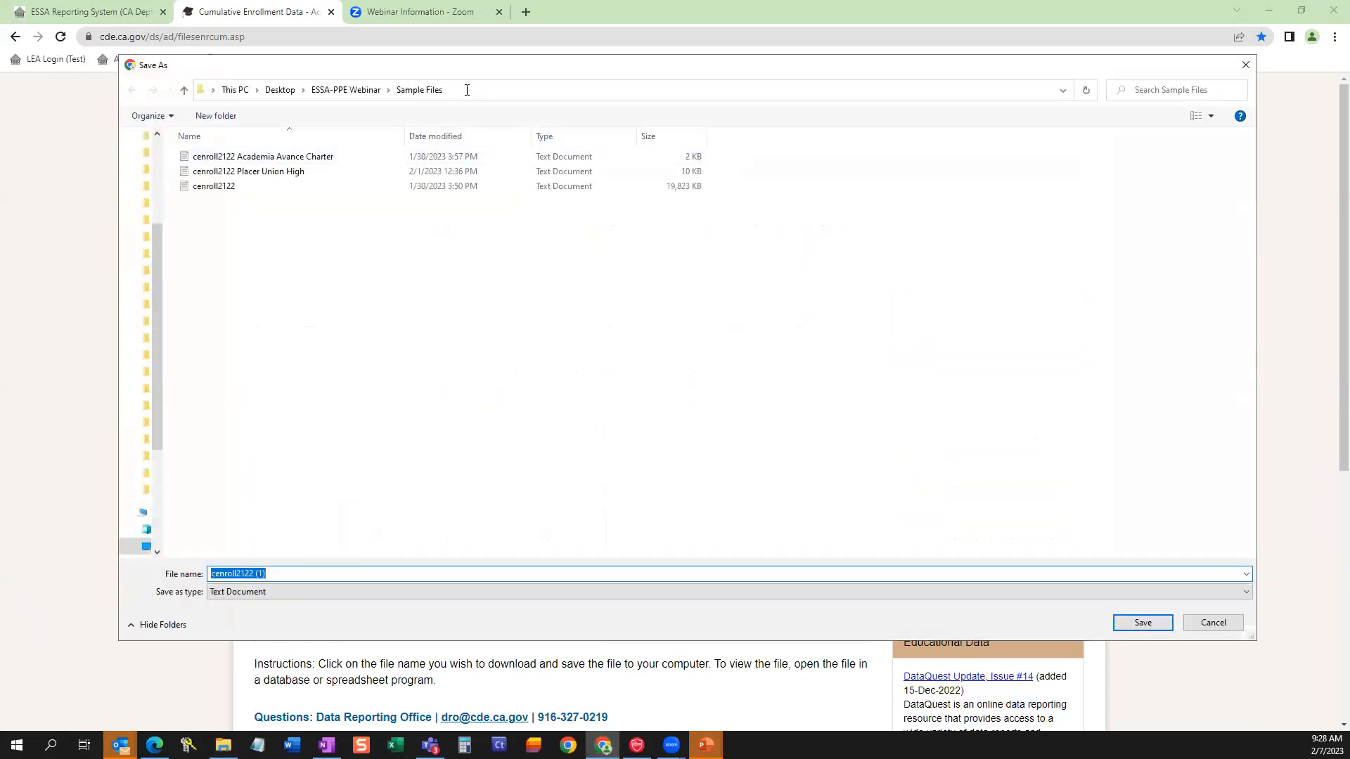
{"action": "left_click", "coordinate": [478, 91]}
{"action": "right_click", "coordinate": [414, 97]}
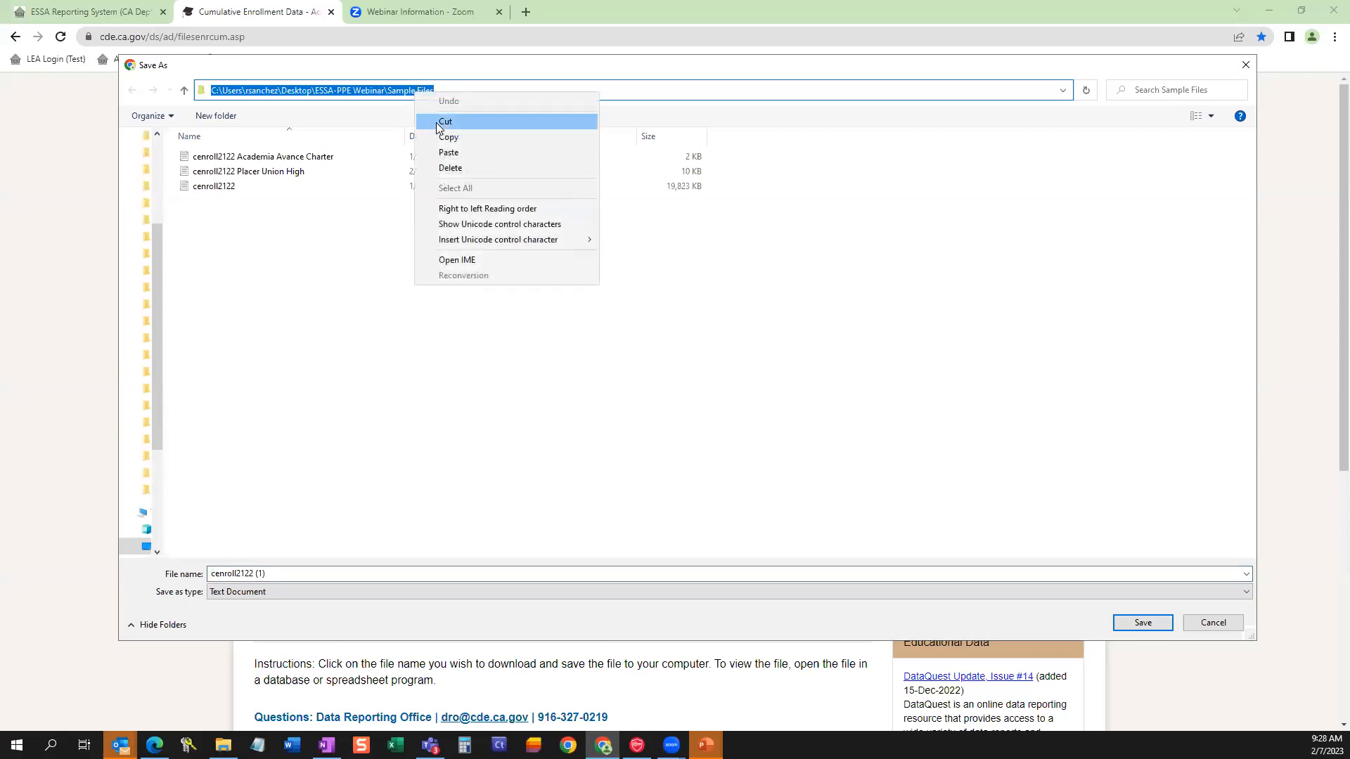
{"action": "left_click", "coordinate": [441, 136]}
{"action": "left_click", "coordinate": [1245, 65]}
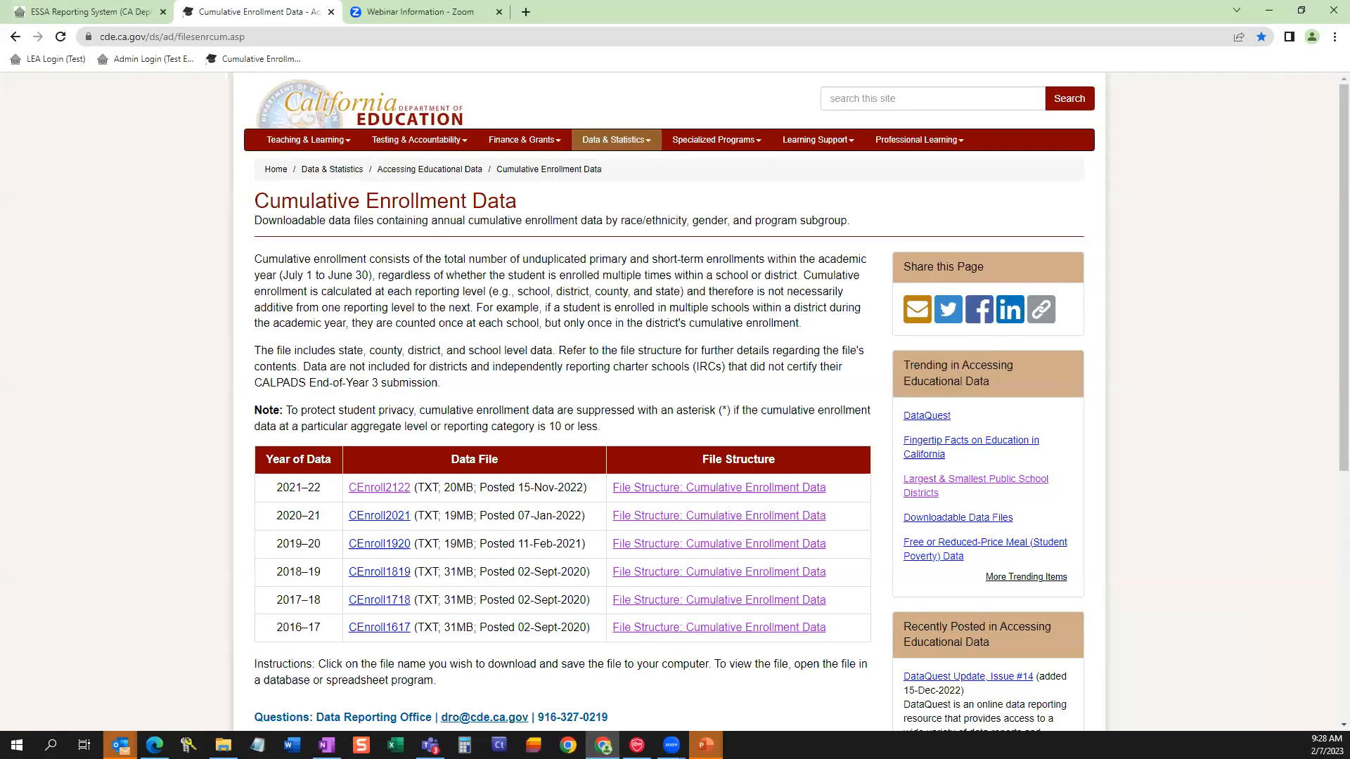
Switch to File Explorer's Sample Files folder and open the cenroll2122 text file in a maximized Notepad window.
{"action": "key", "text": "alt+Tab"}
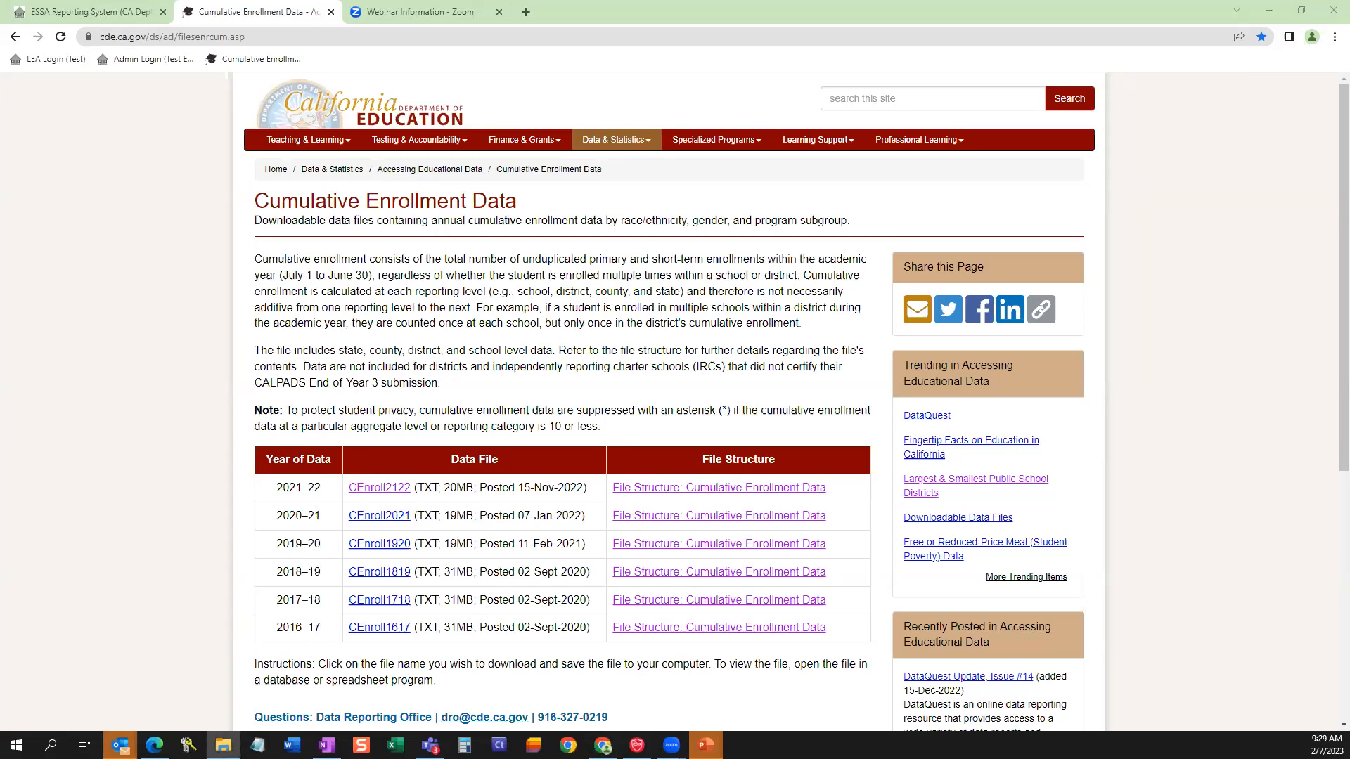
{"action": "left_click", "coordinate": [568, 334]}
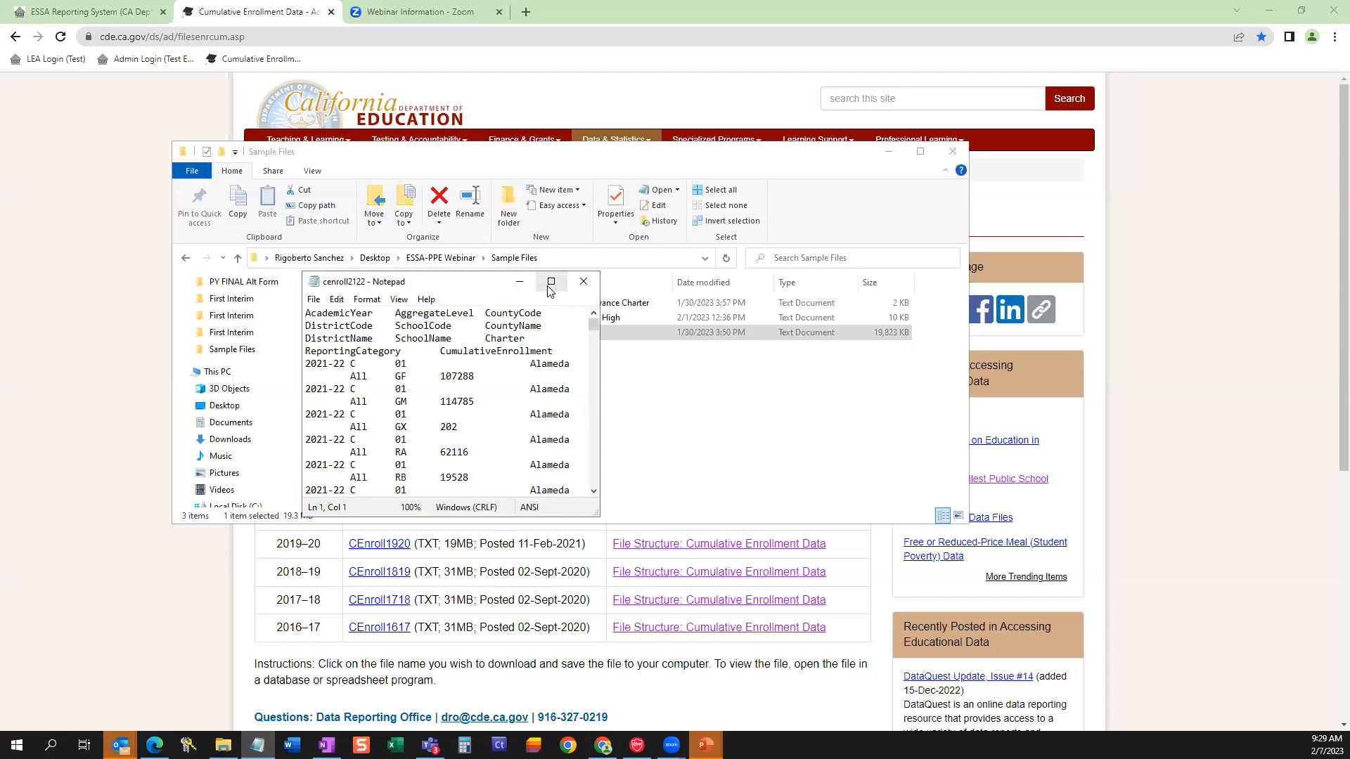
{"action": "left_click", "coordinate": [547, 286]}
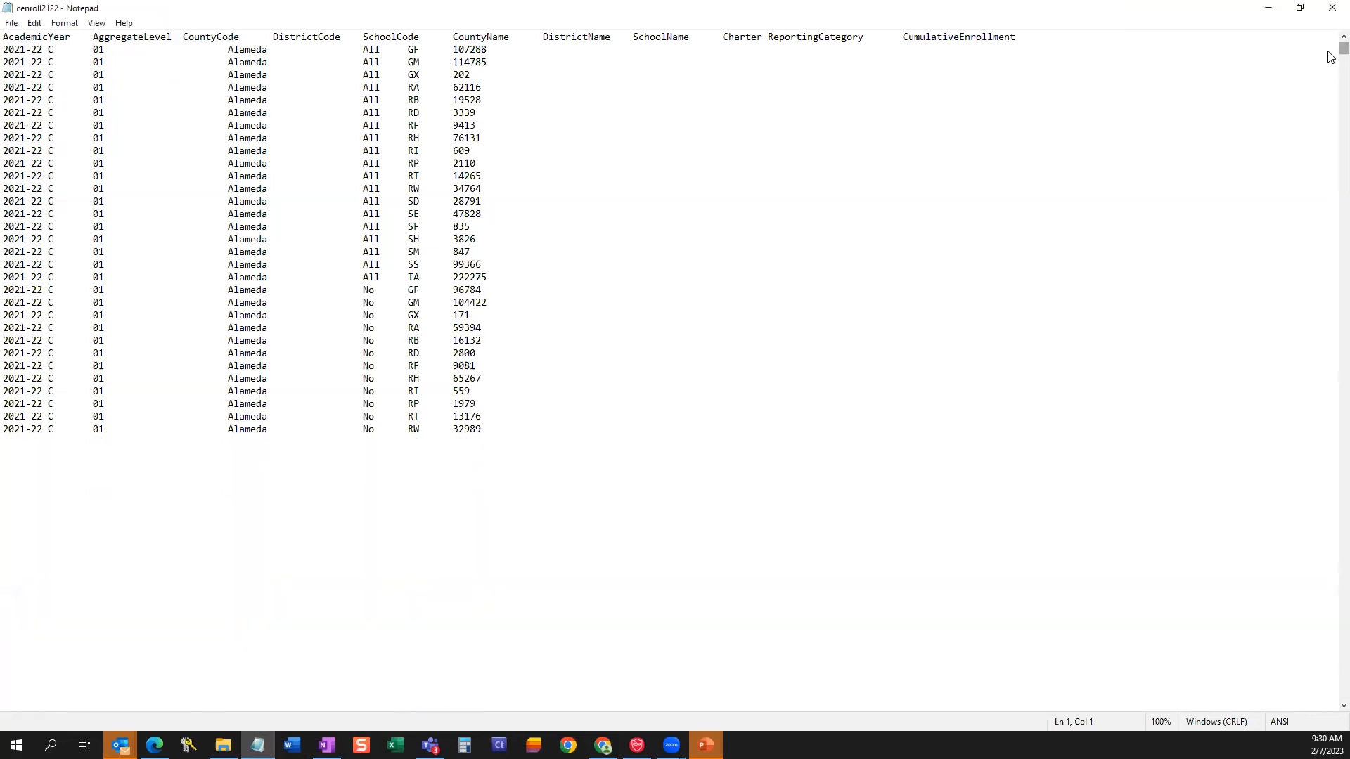
Search the enrollment text file for "avance".
{"action": "left_click_drag", "start_coordinate": [1331, 58], "coordinate": [1328, 290]}
{"action": "left_click", "coordinate": [938, 275]}
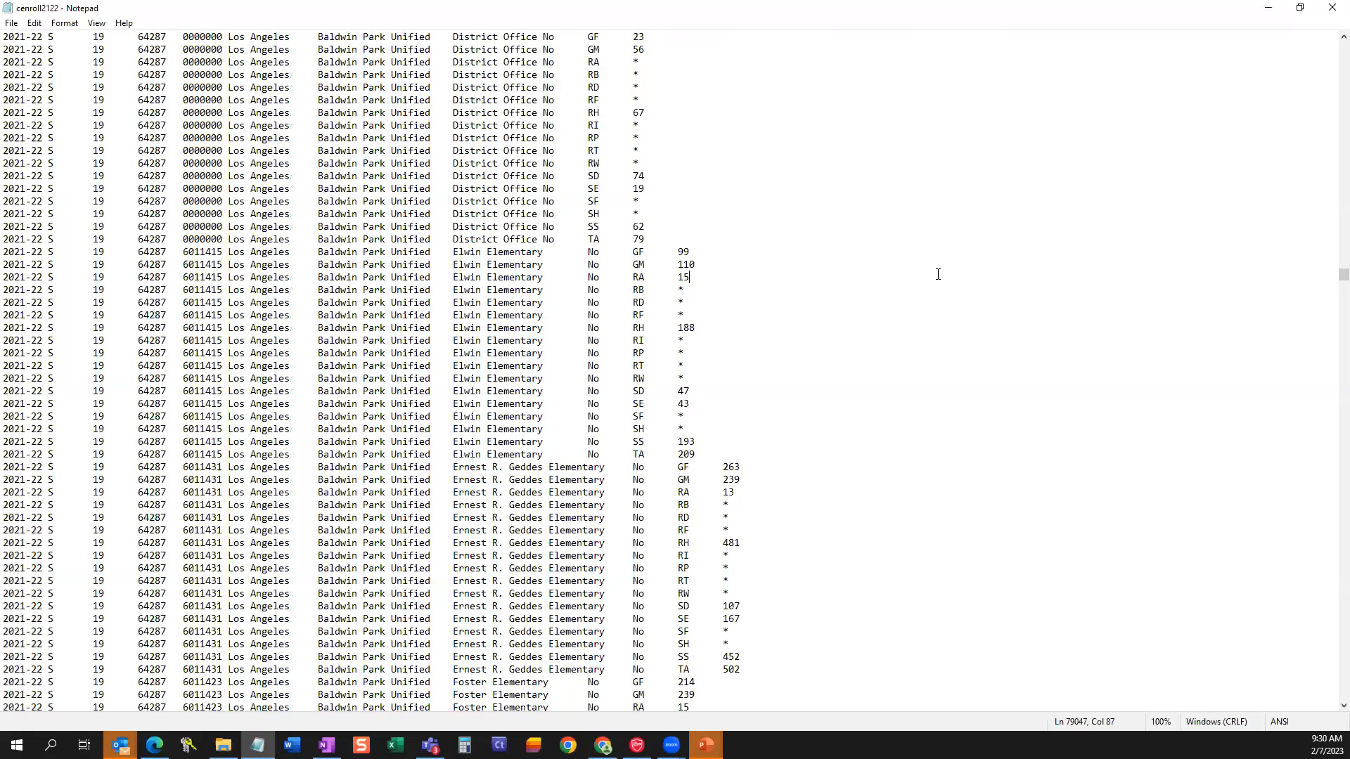
{"action": "key", "text": "ctrl+f"}
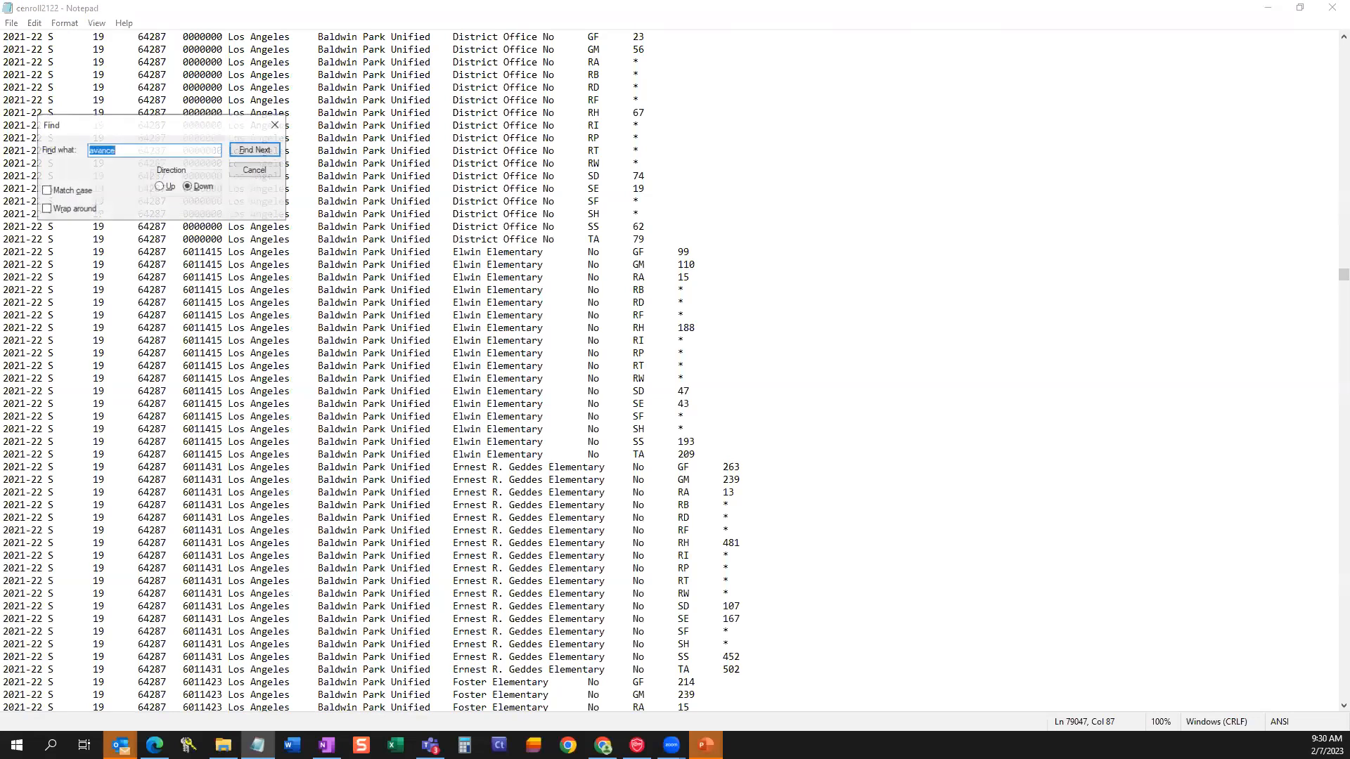
{"action": "left_click_drag", "start_coordinate": [72, 126], "coordinate": [871, 251]}
{"action": "left_click", "coordinate": [916, 250]}
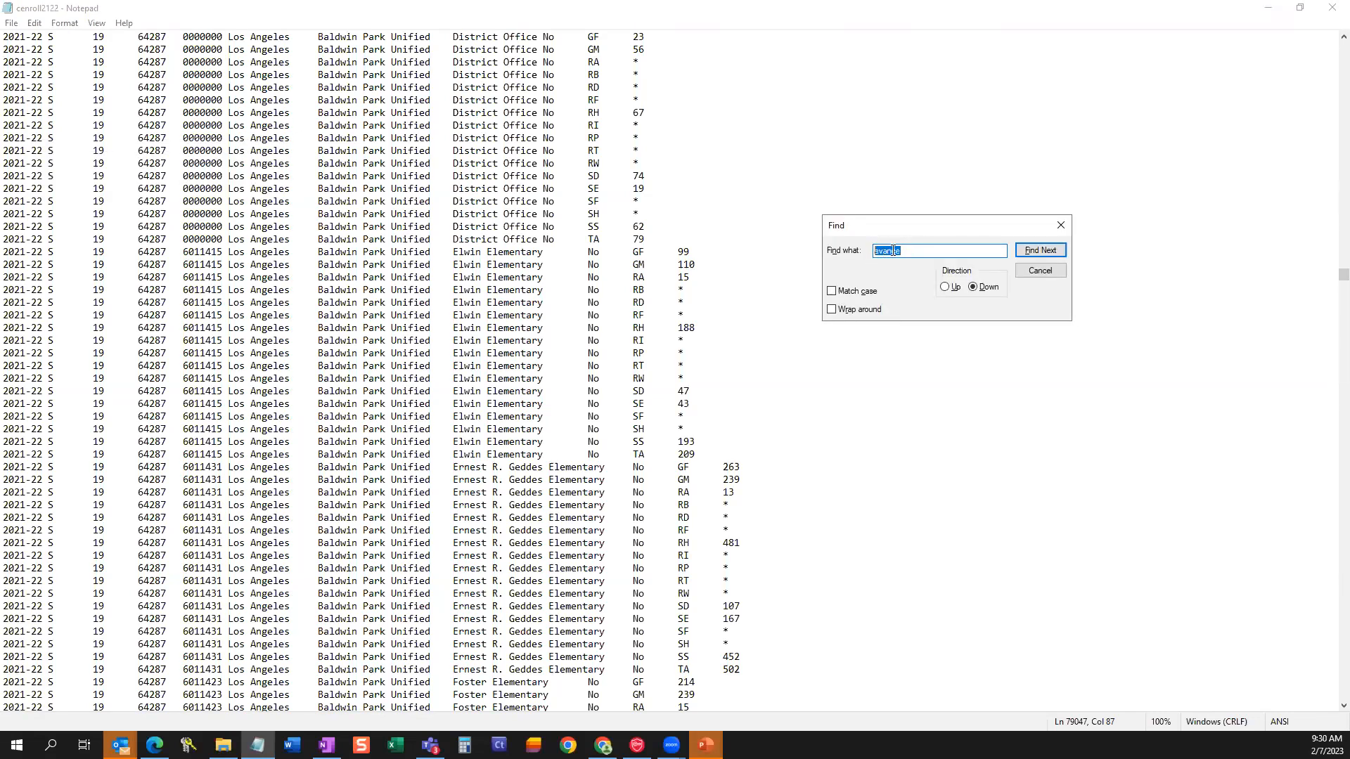
{"action": "type", "text": "a"}
{"action": "key", "text": "Return"}
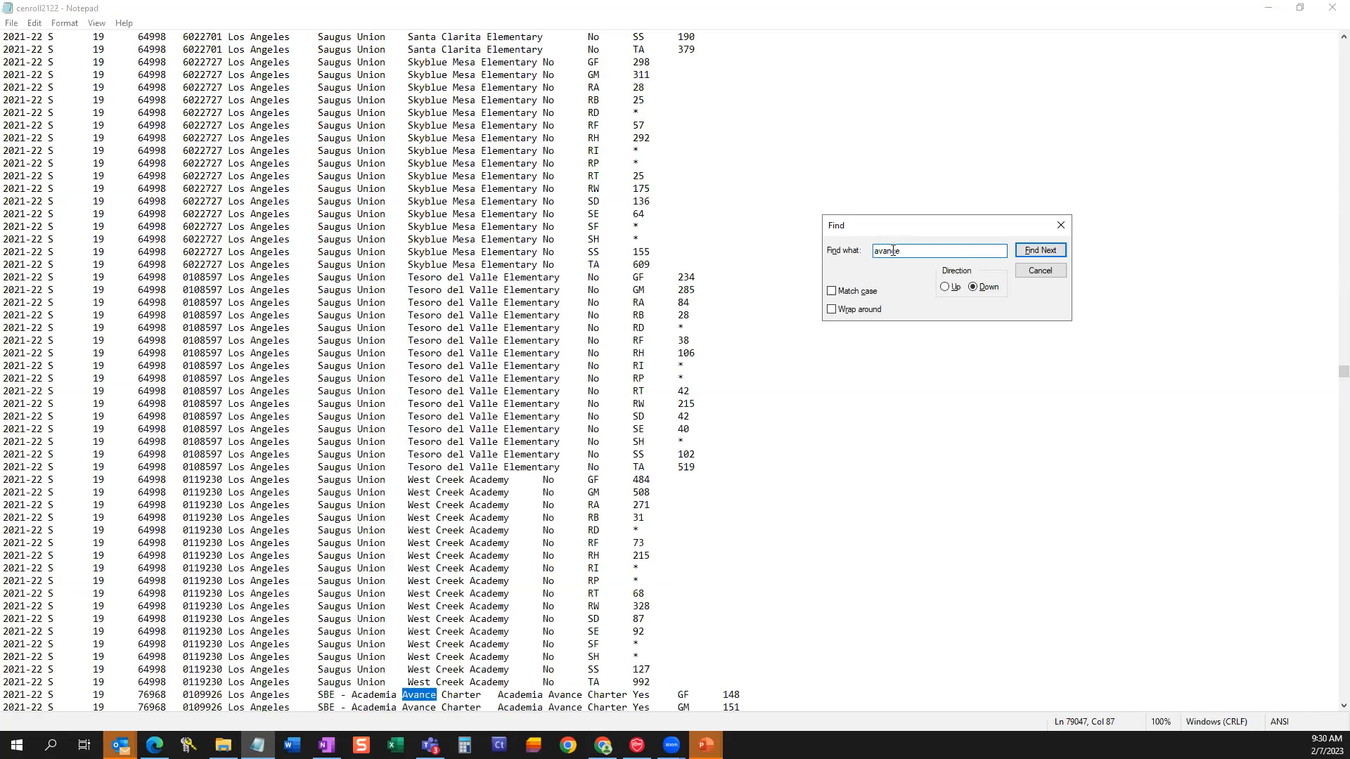
Examine the Academia Avance Charter rows, highlight the TA reporting category with its cumulative enrollment, and close the file.
{"action": "scroll", "coordinate": [717, 332], "scroll_direction": "down", "scroll_amount": 9}
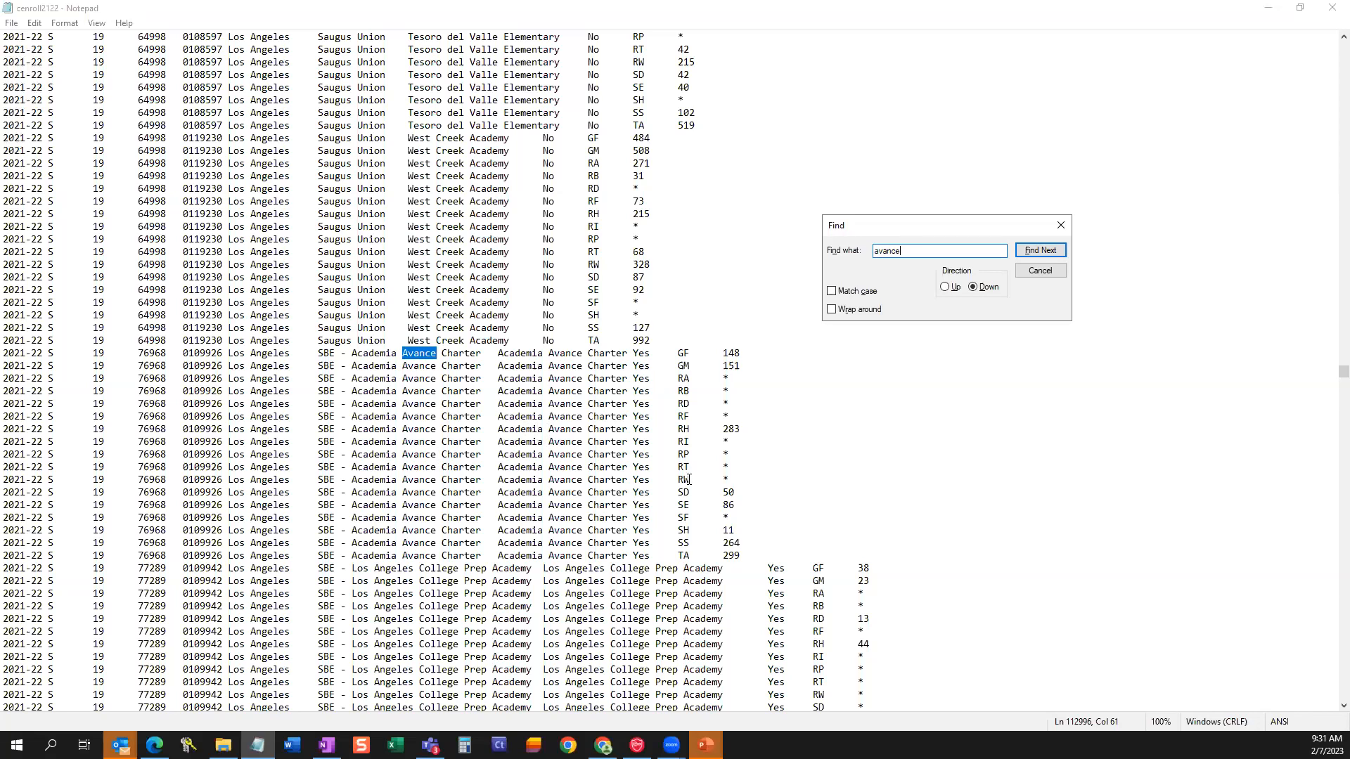
{"action": "scroll", "coordinate": [737, 476], "scroll_direction": "down", "scroll_amount": 2}
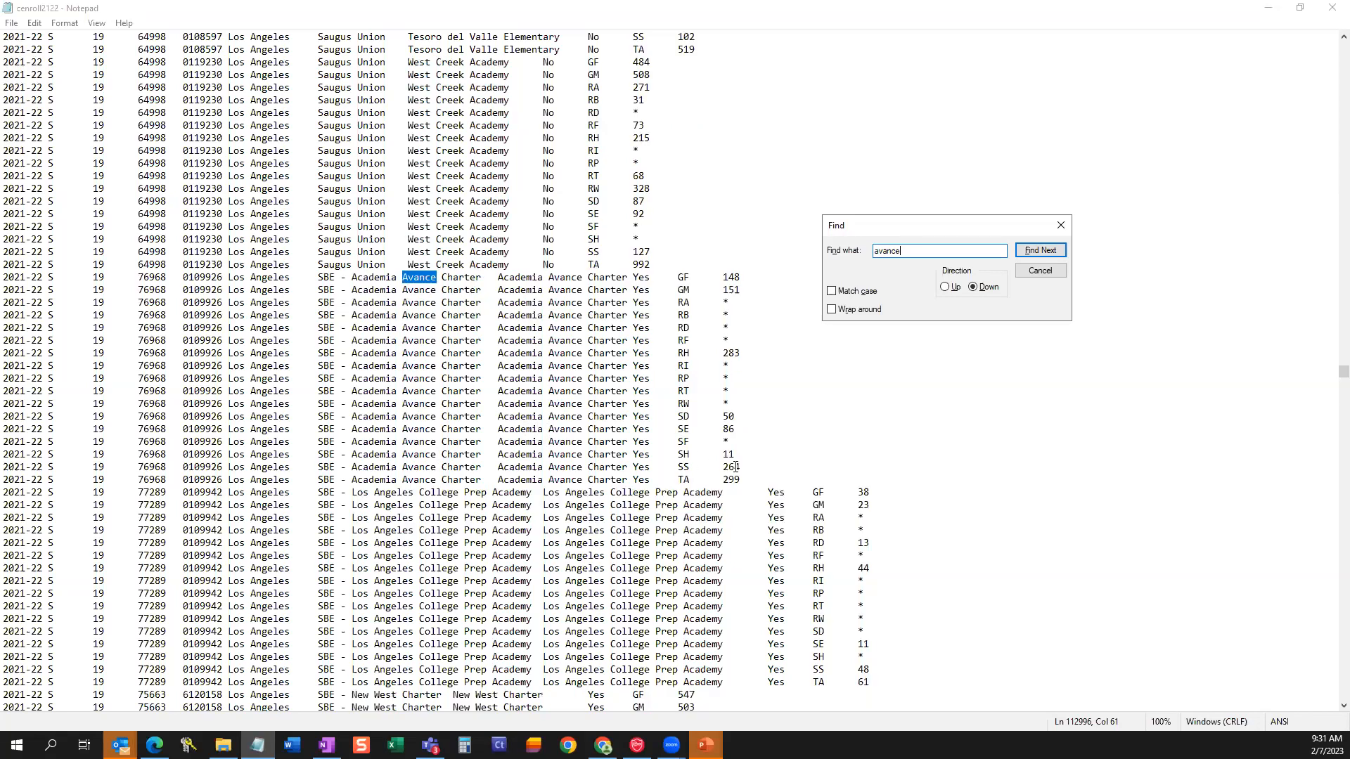
{"action": "left_click", "coordinate": [1061, 225]}
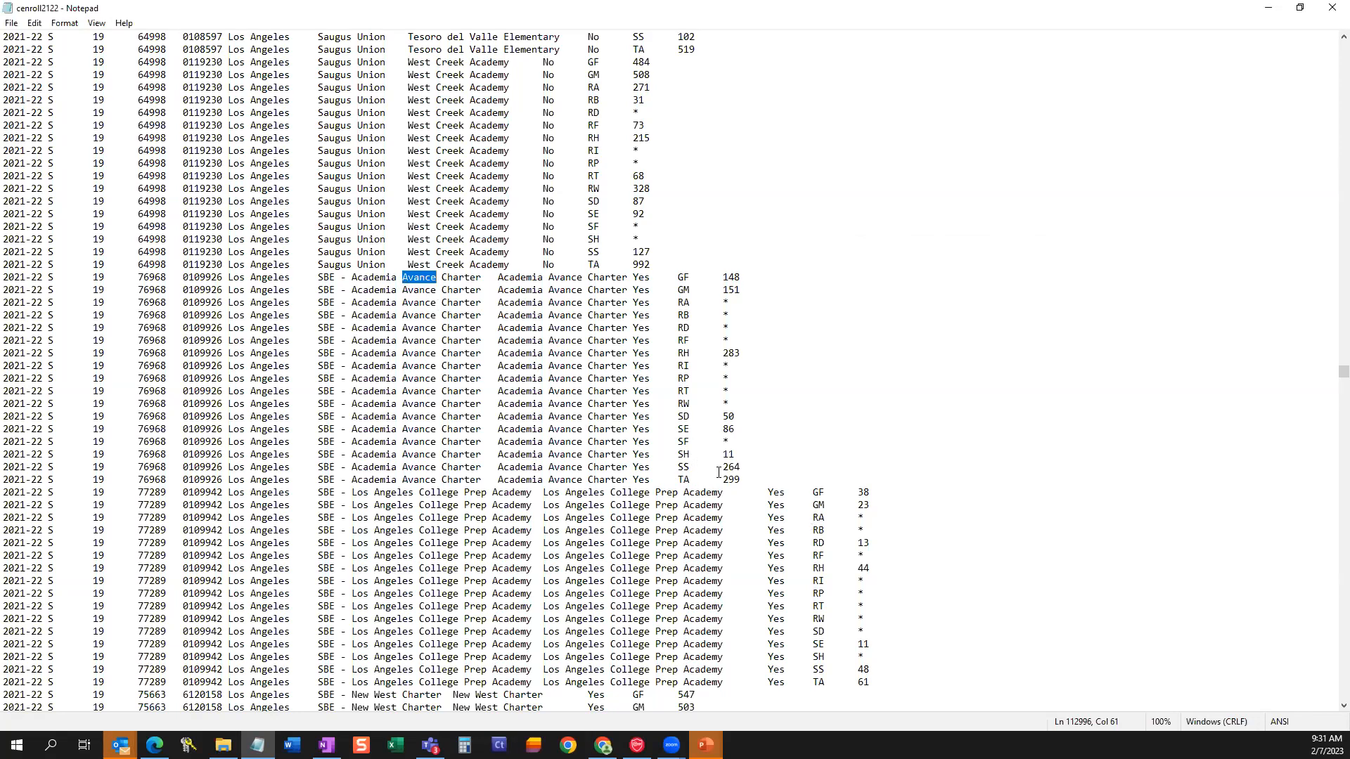
{"action": "left_click_drag", "start_coordinate": [740, 478], "coordinate": [674, 479]}
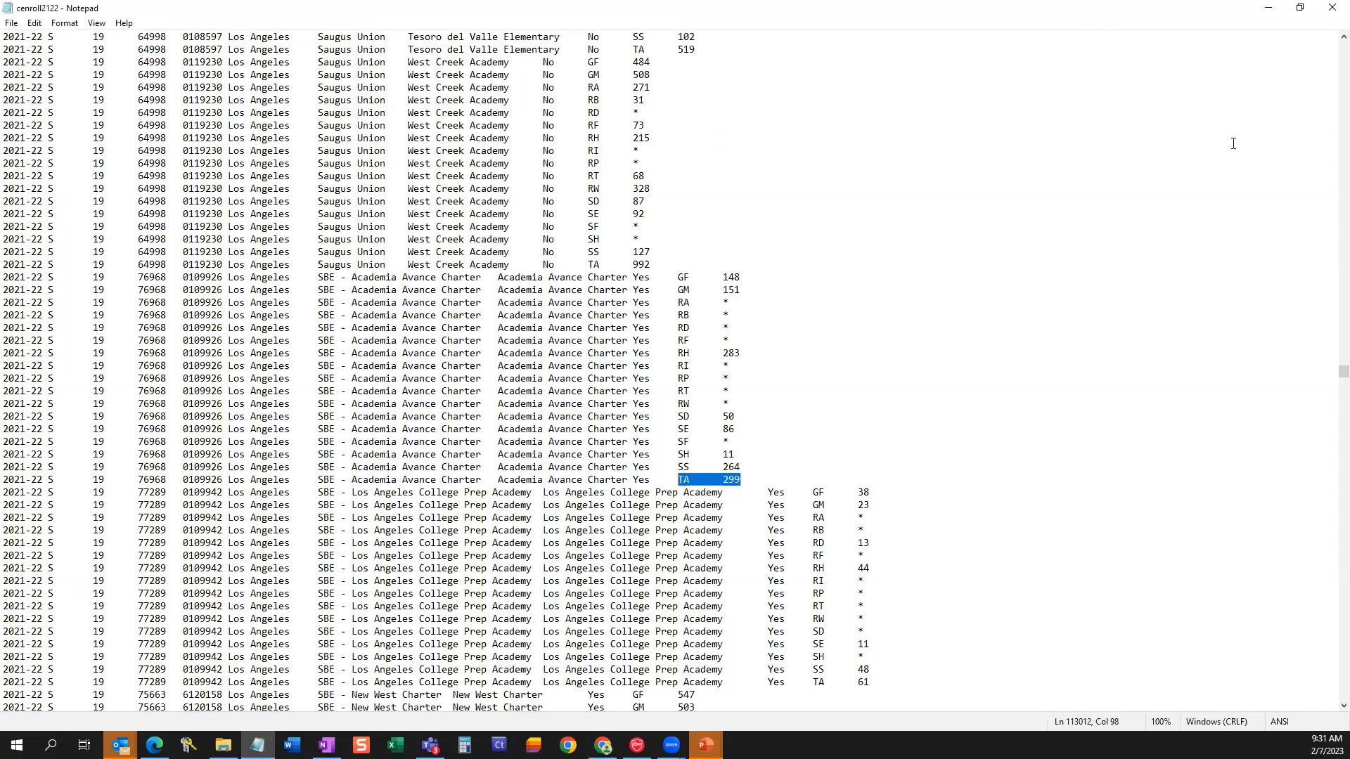
{"action": "left_click", "coordinate": [1332, 7]}
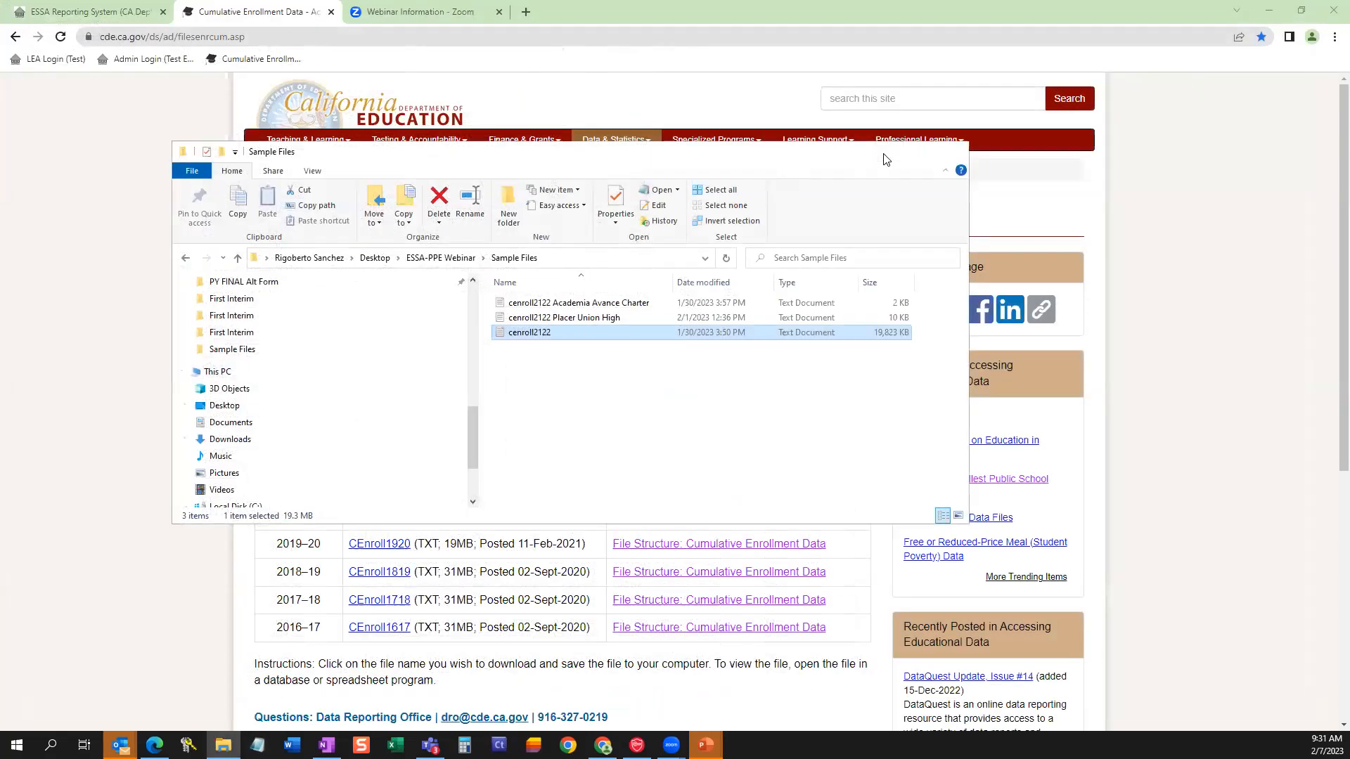
Switch to the ESSA Reporting System and enter LEA-level expenditures of 1000 Federal Per Pupil and 11000 State and Local Per Pupil.
{"action": "left_click", "coordinate": [952, 152]}
{"action": "left_click", "coordinate": [73, 13]}
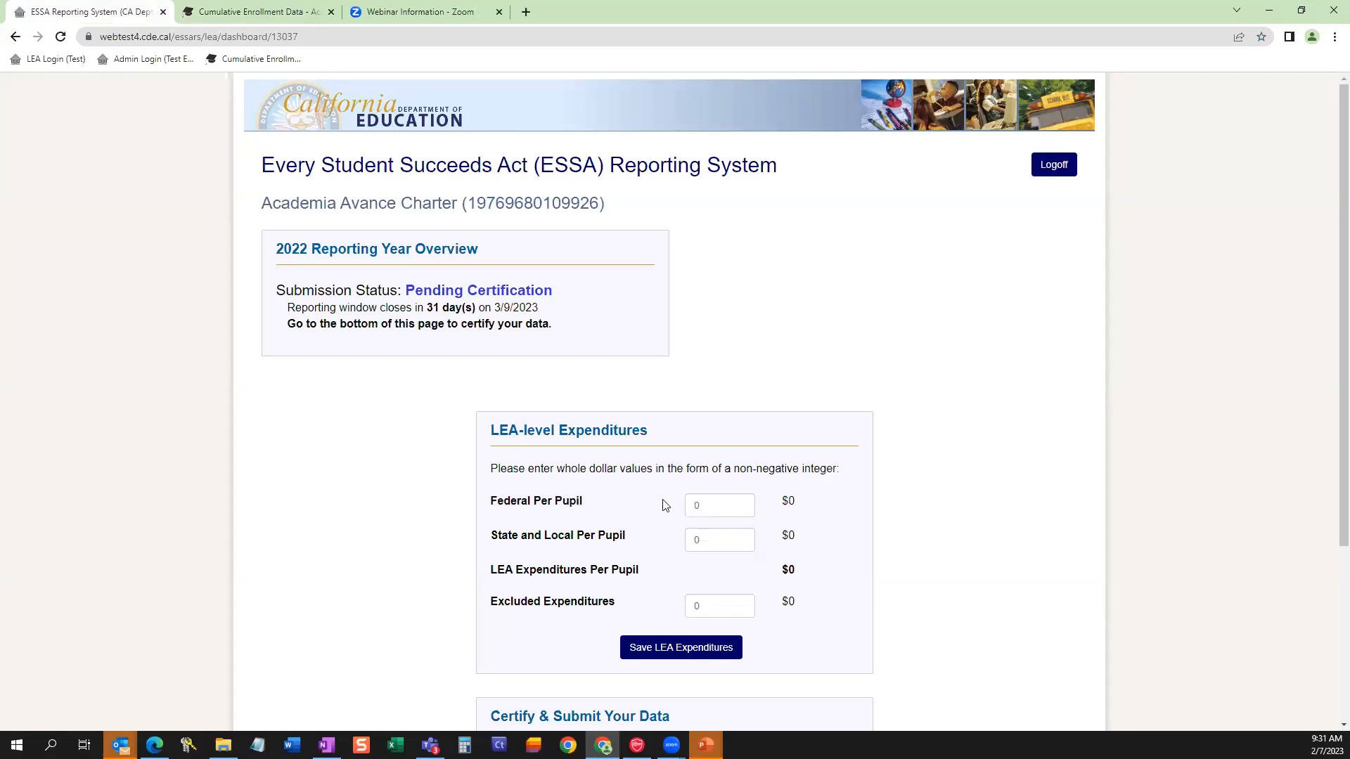
{"action": "left_click", "coordinate": [701, 505]}
{"action": "type", "text": "1"}
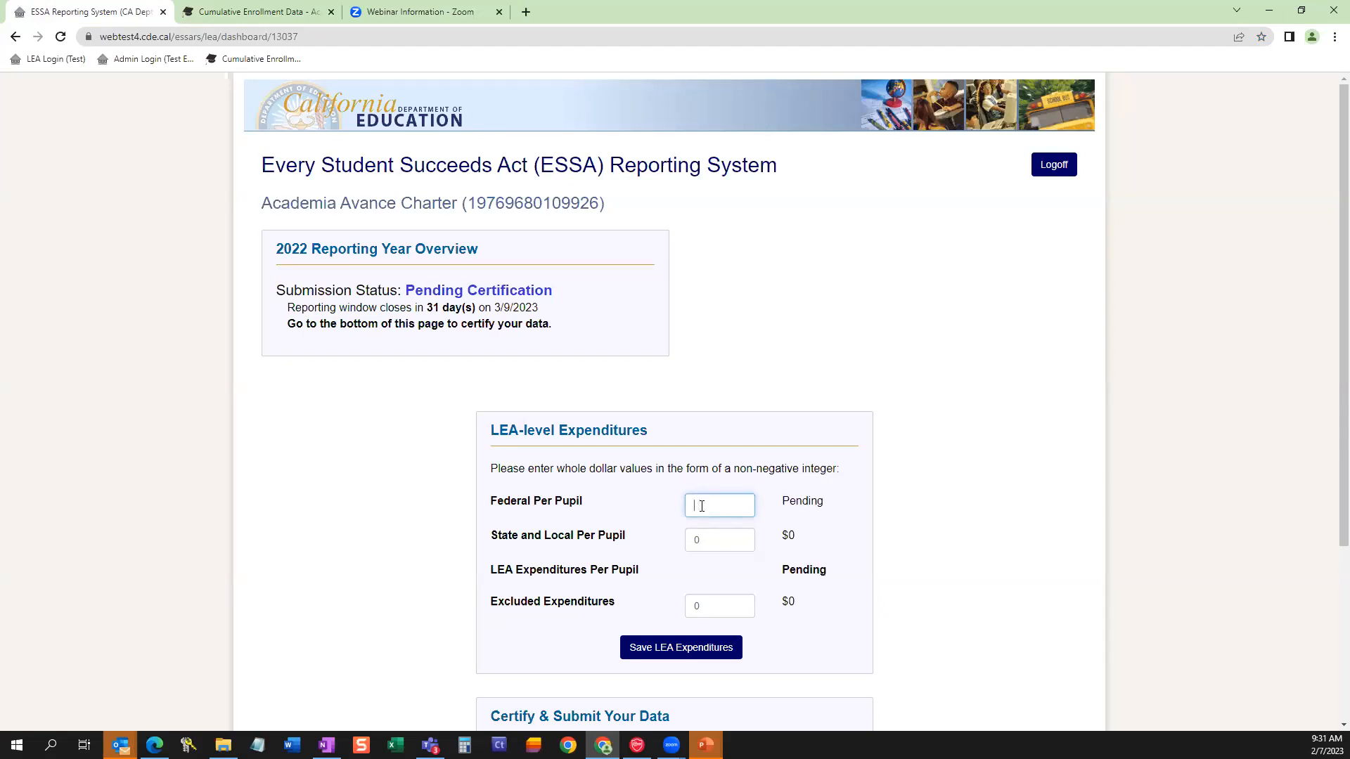
{"action": "type", "text": "000"}
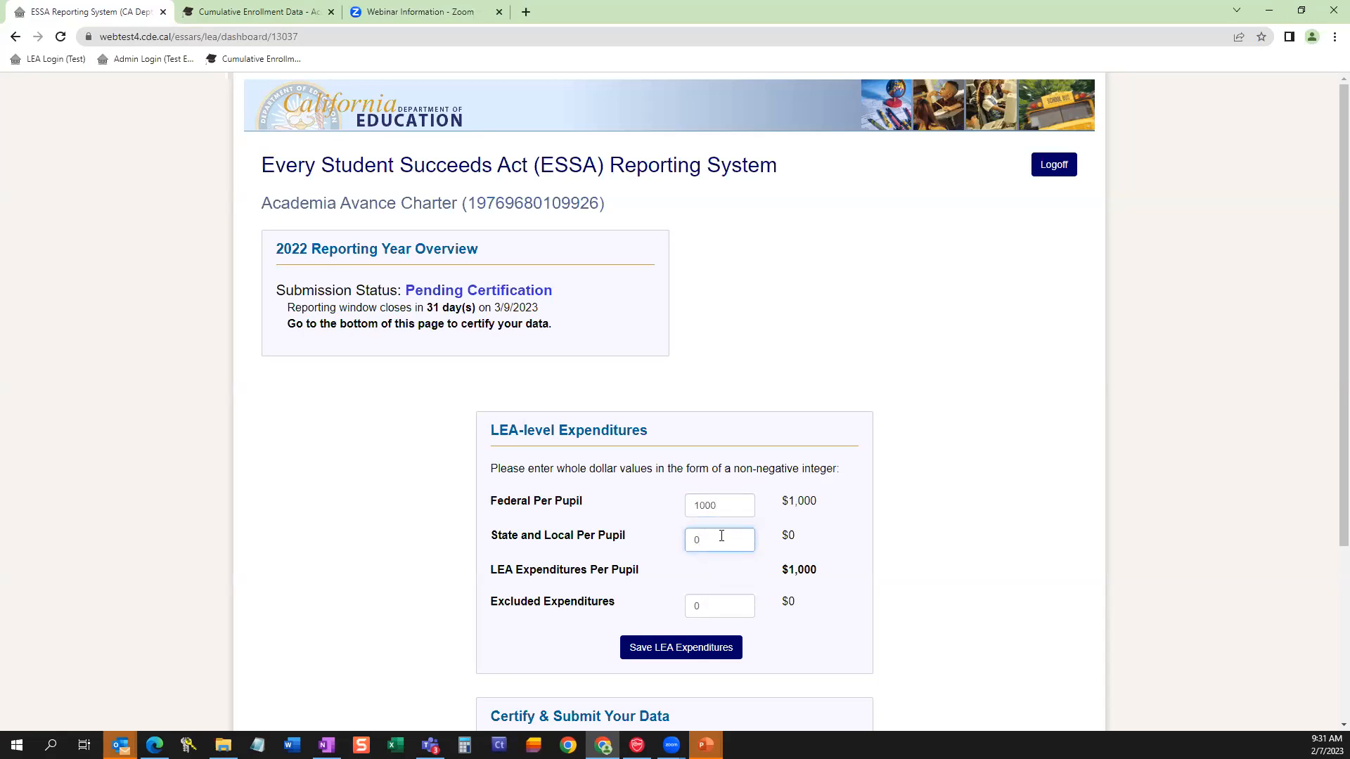
{"action": "key", "text": "BackSpace"}
{"action": "type", "text": "11000"}
{"action": "left_click", "coordinate": [719, 606]}
{"action": "left_click", "coordinate": [1008, 486]}
Set Excluded Expenditures to 150000 and save the LEA expenditures.
{"action": "scroll", "coordinate": [1008, 486], "scroll_direction": "down", "scroll_amount": 1}
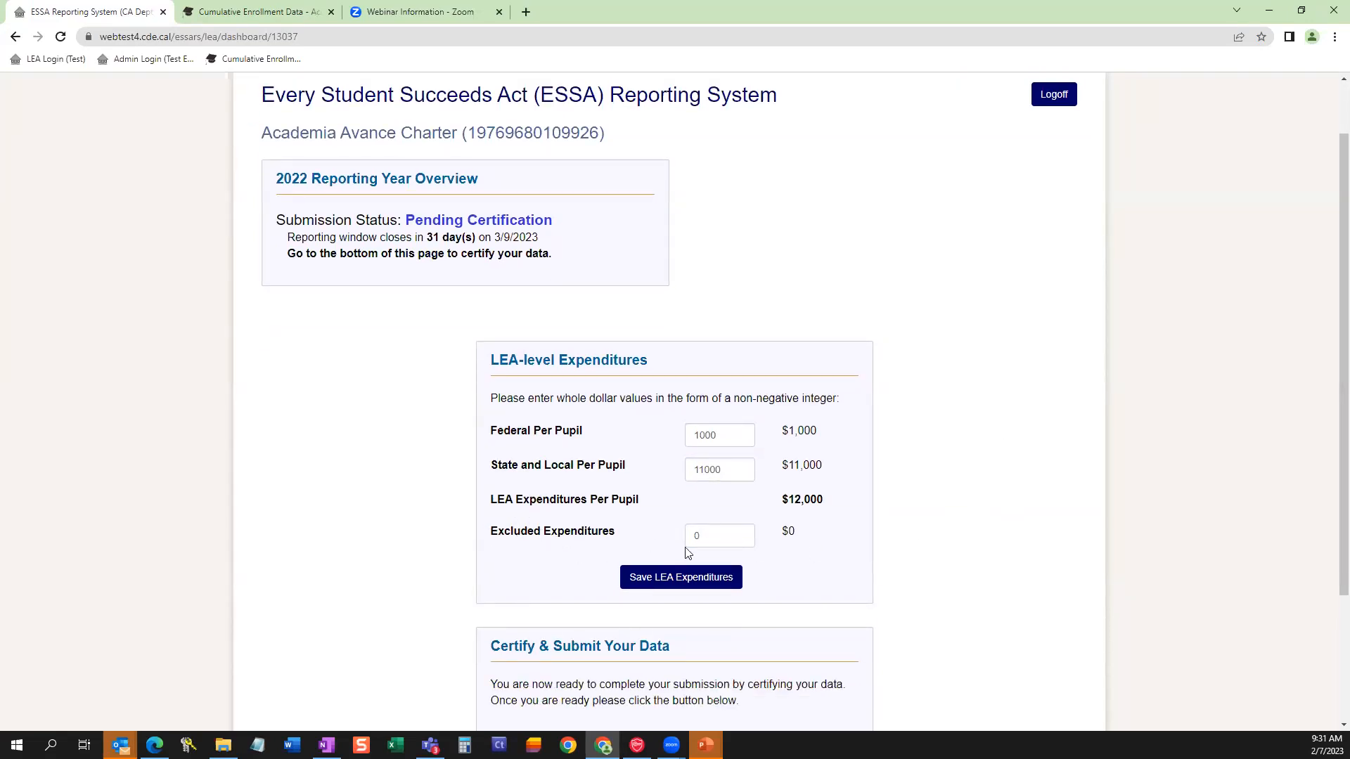
{"action": "left_click", "coordinate": [732, 531]}
{"action": "type", "text": "150000"}
{"action": "left_click", "coordinate": [830, 569]}
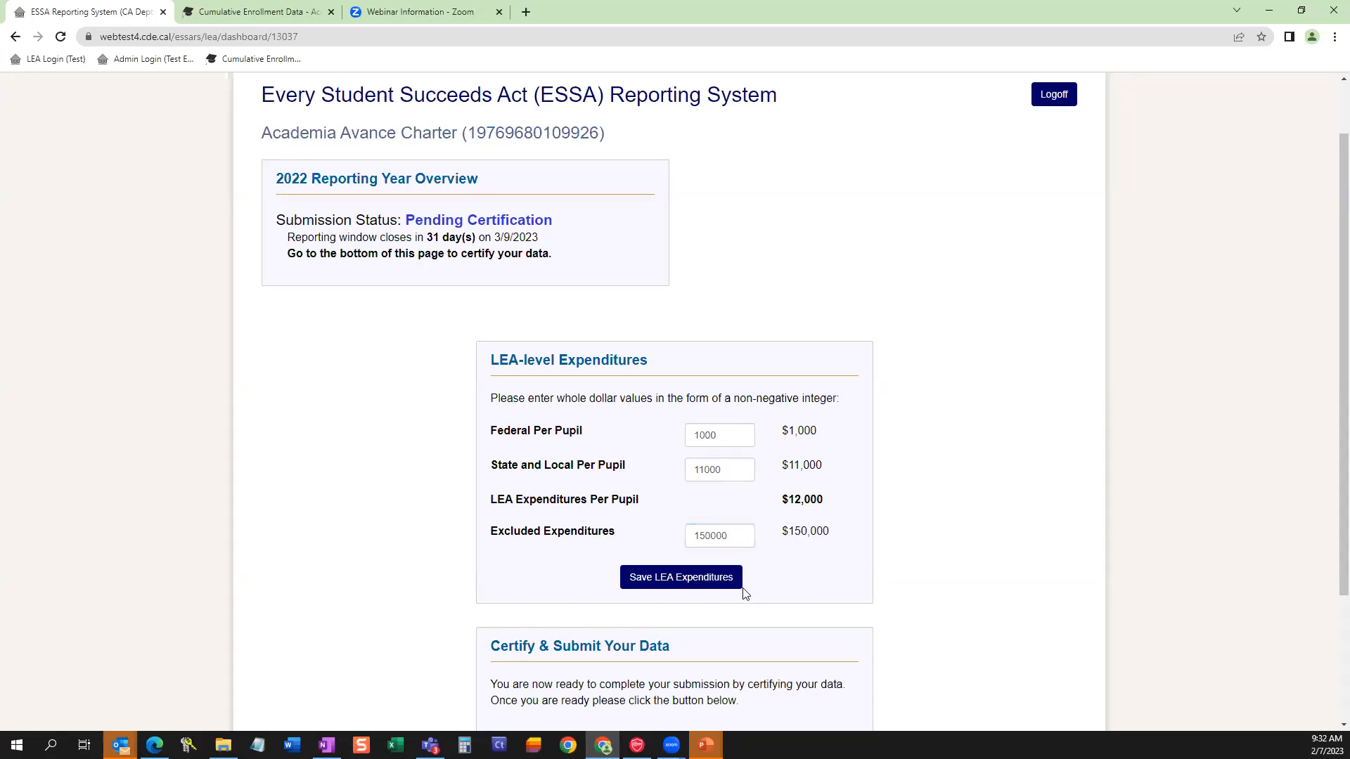
{"action": "left_click", "coordinate": [706, 585]}
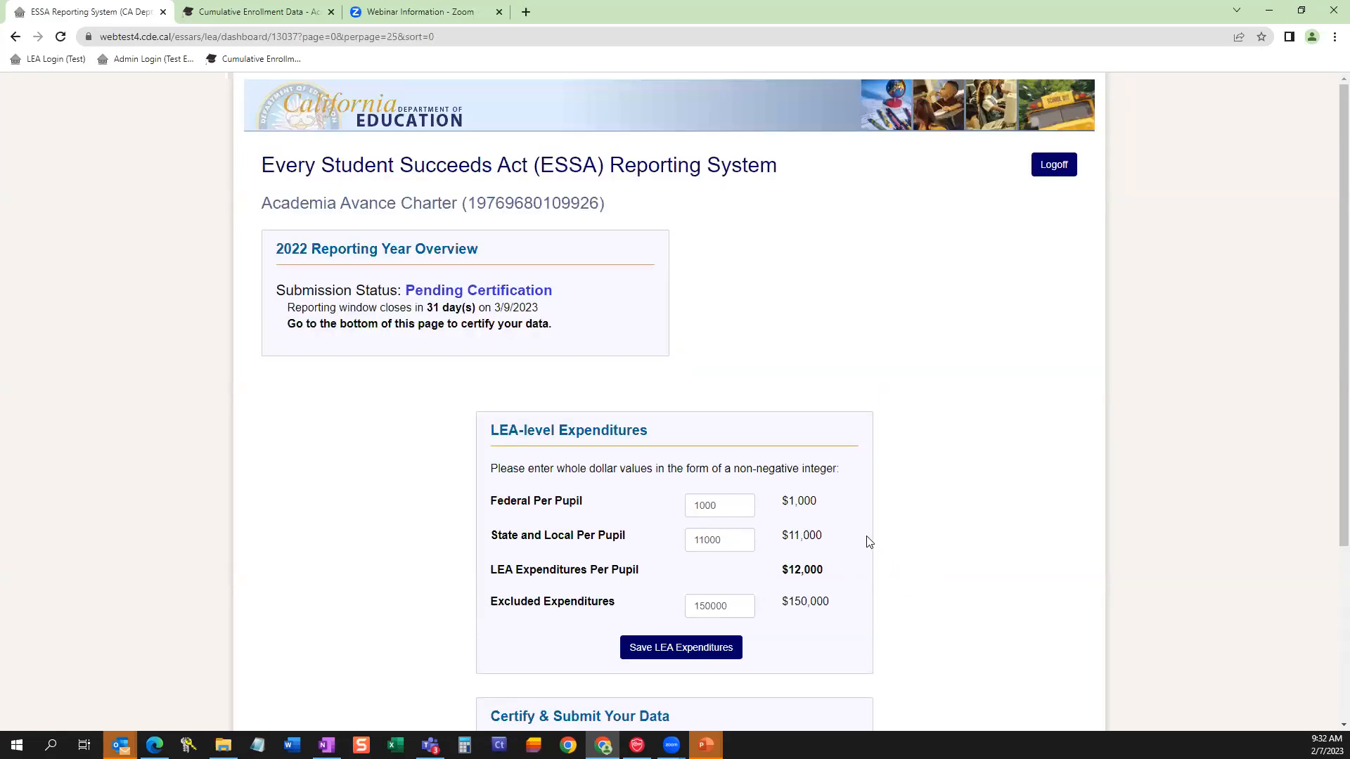
Open the data certification and submission form and tick the authorized LEA representative certification statement.
{"action": "scroll", "coordinate": [866, 538], "scroll_direction": "down", "scroll_amount": 3}
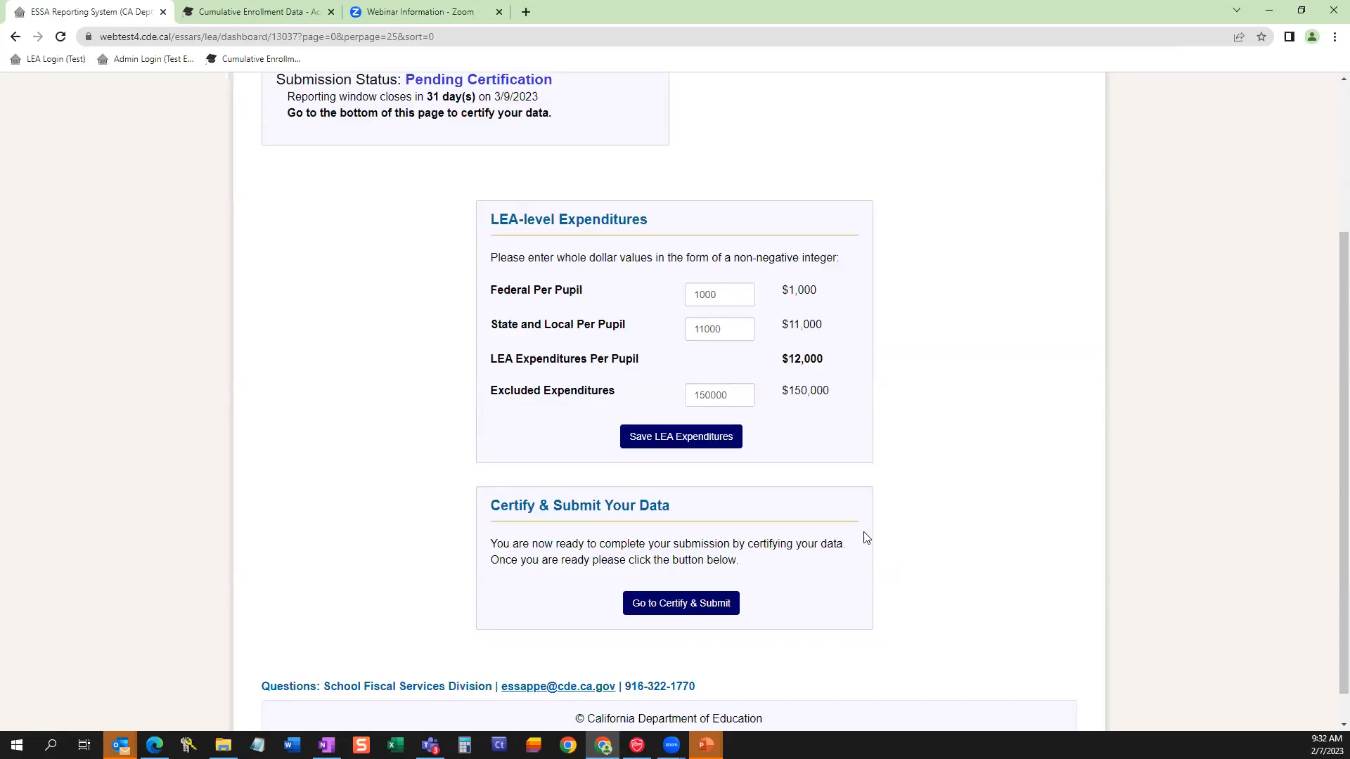
{"action": "scroll", "coordinate": [850, 455], "scroll_direction": "down", "scroll_amount": 1}
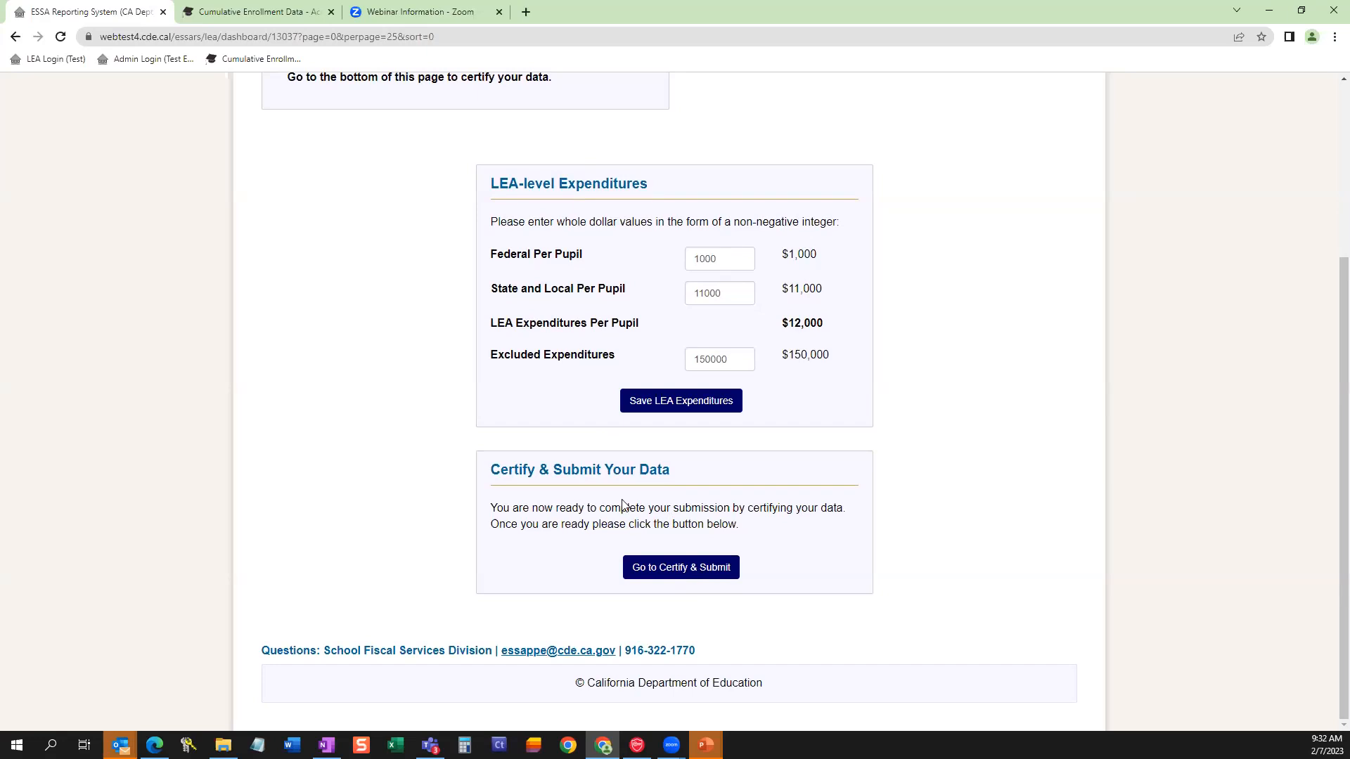
{"action": "left_click", "coordinate": [680, 578]}
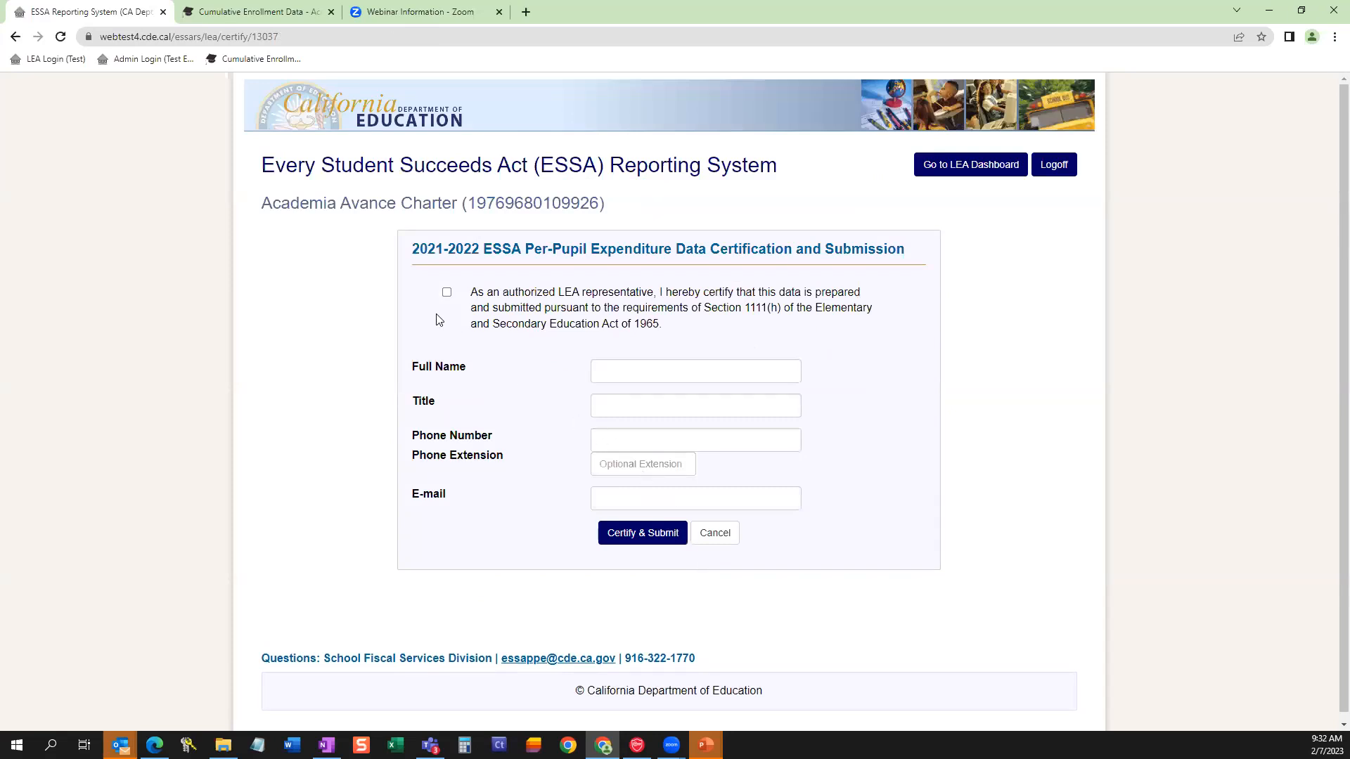
{"action": "left_click", "coordinate": [447, 293]}
Fill in the certifier's full name, the title CBO, the phone number and the e-mail address using the saved entries.
{"action": "left_click", "coordinate": [633, 374]}
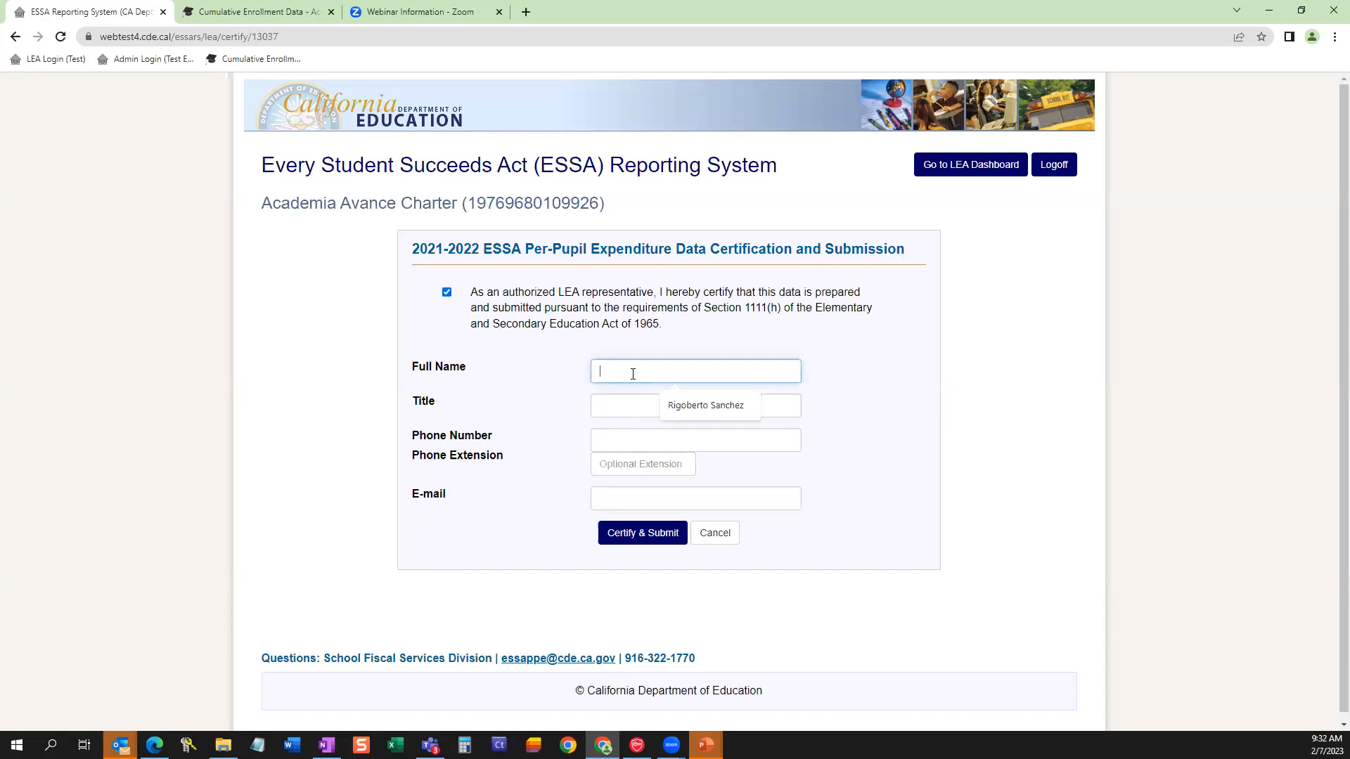
{"action": "left_click", "coordinate": [705, 410]}
{"action": "left_click", "coordinate": [659, 405]}
{"action": "left_click", "coordinate": [675, 439]}
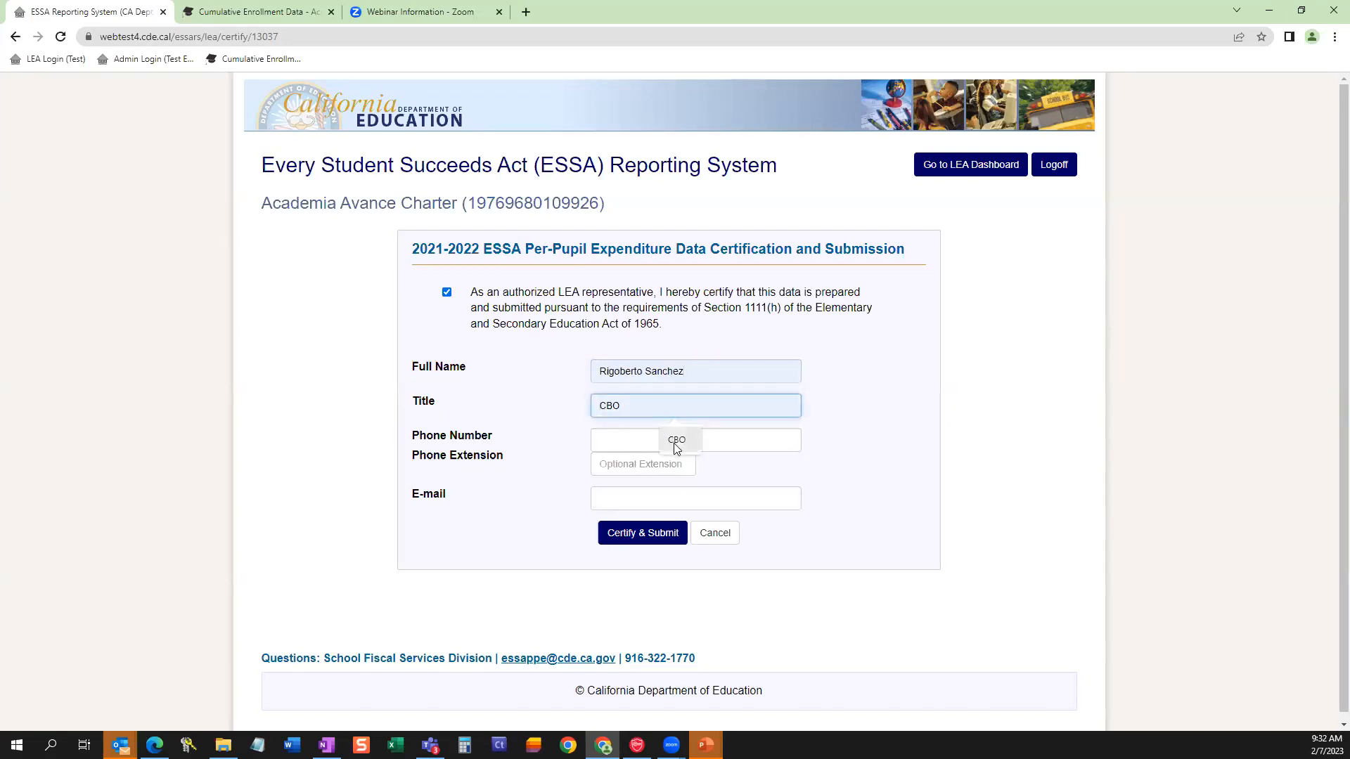
{"action": "left_click", "coordinate": [675, 438]}
{"action": "left_click", "coordinate": [689, 485]}
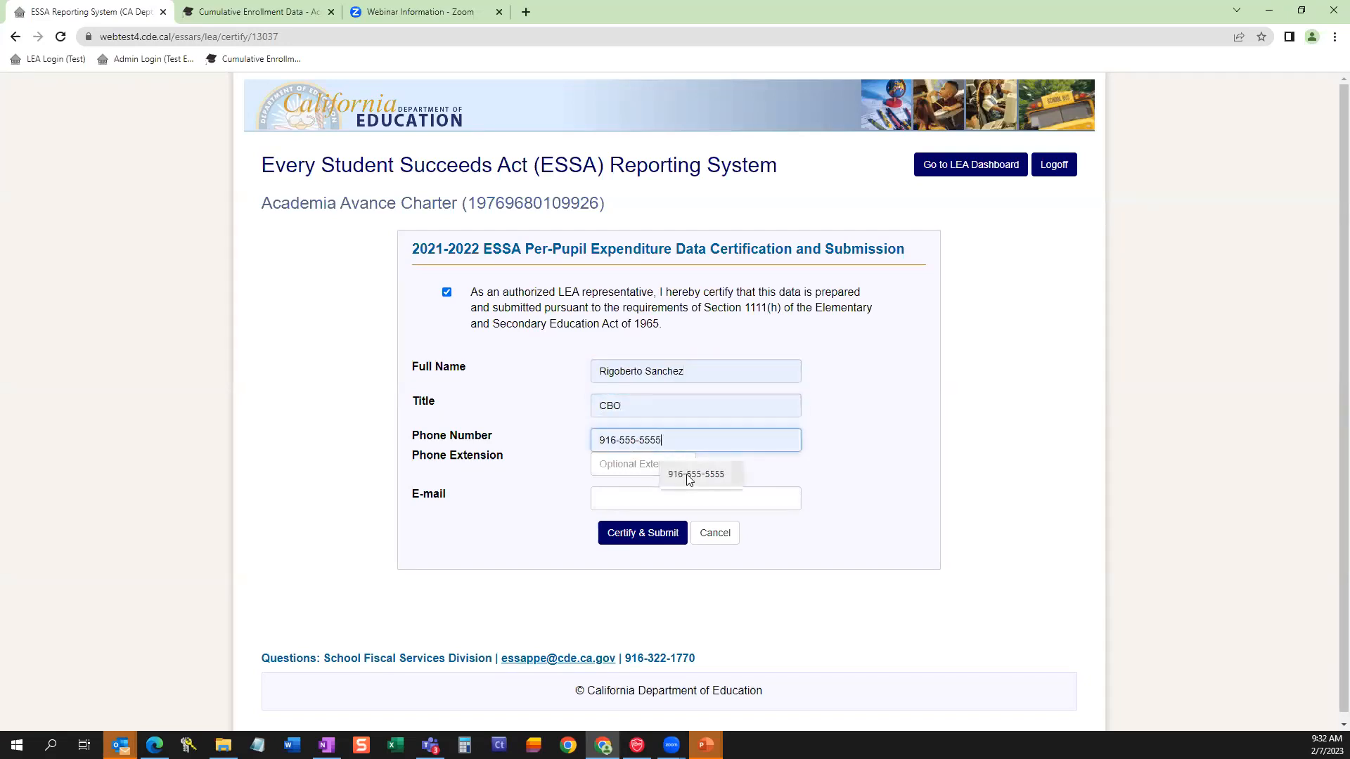
{"action": "left_click", "coordinate": [619, 502]}
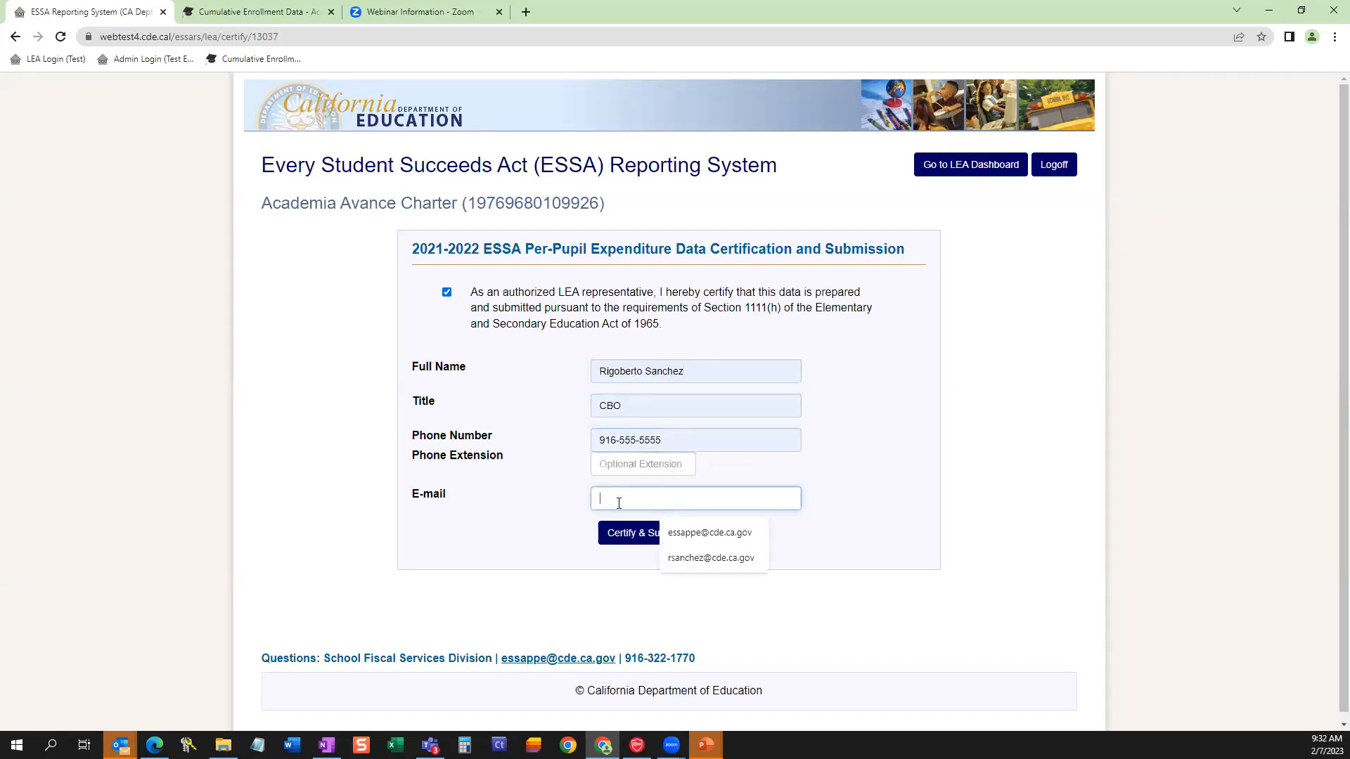
{"action": "left_click", "coordinate": [708, 536]}
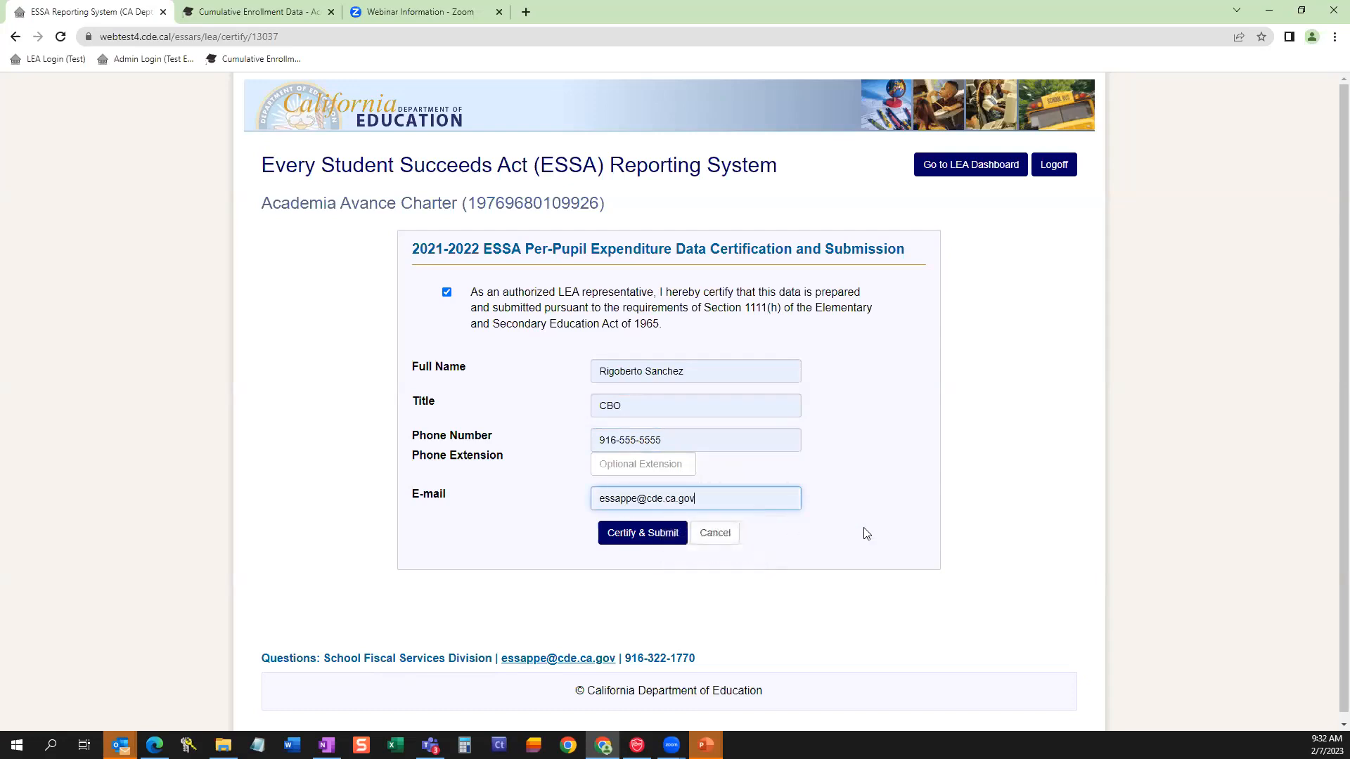
Certify and submit the expenditure data, and highlight the submission status on the LEA dashboard.
{"action": "left_click", "coordinate": [635, 536]}
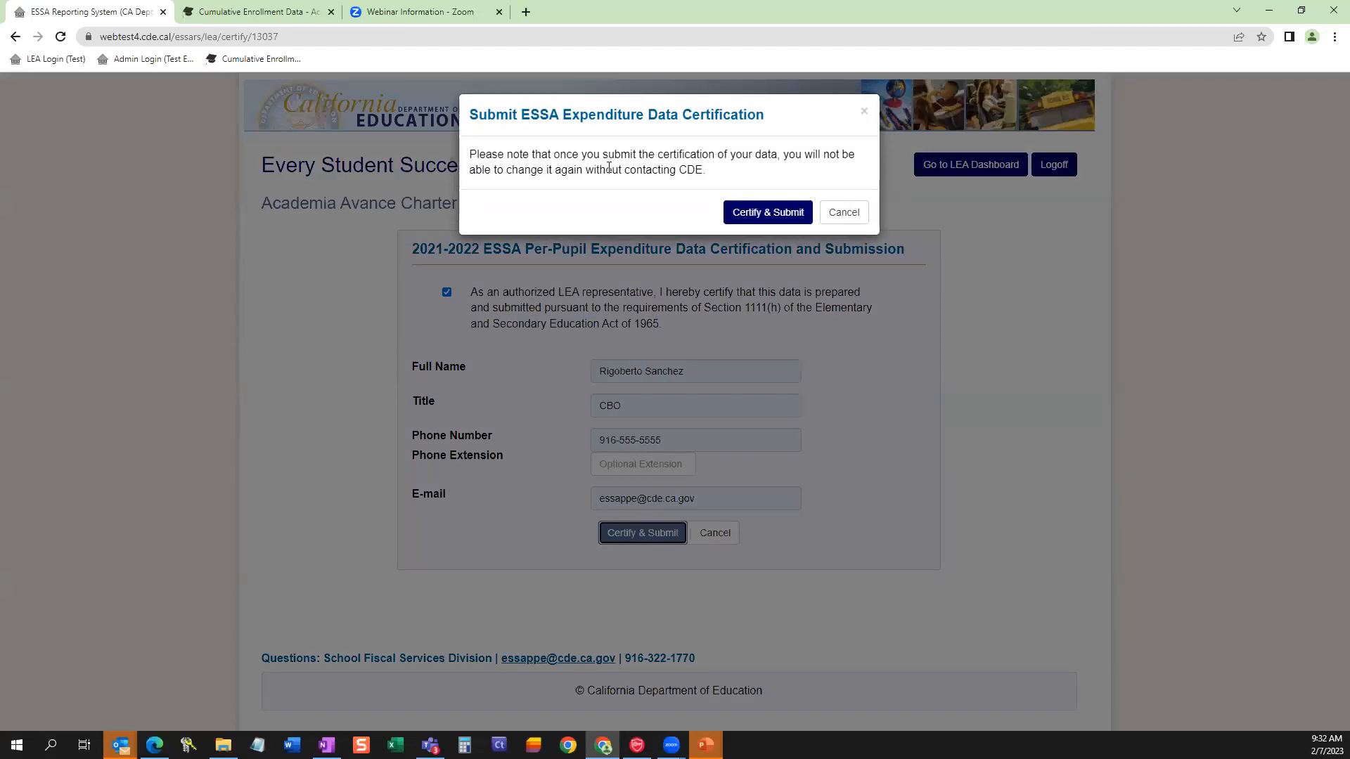
{"action": "left_click", "coordinate": [759, 214]}
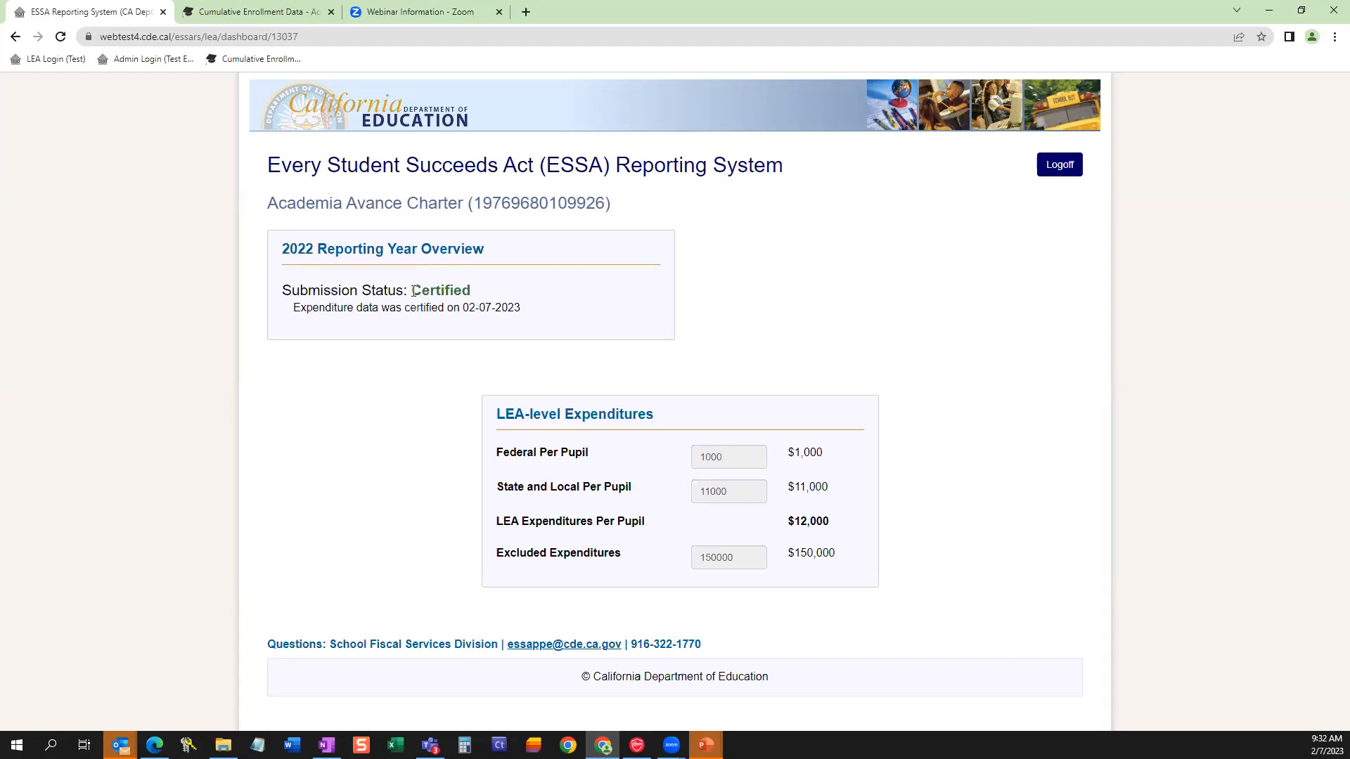
{"action": "left_click_drag", "start_coordinate": [414, 290], "coordinate": [470, 291]}
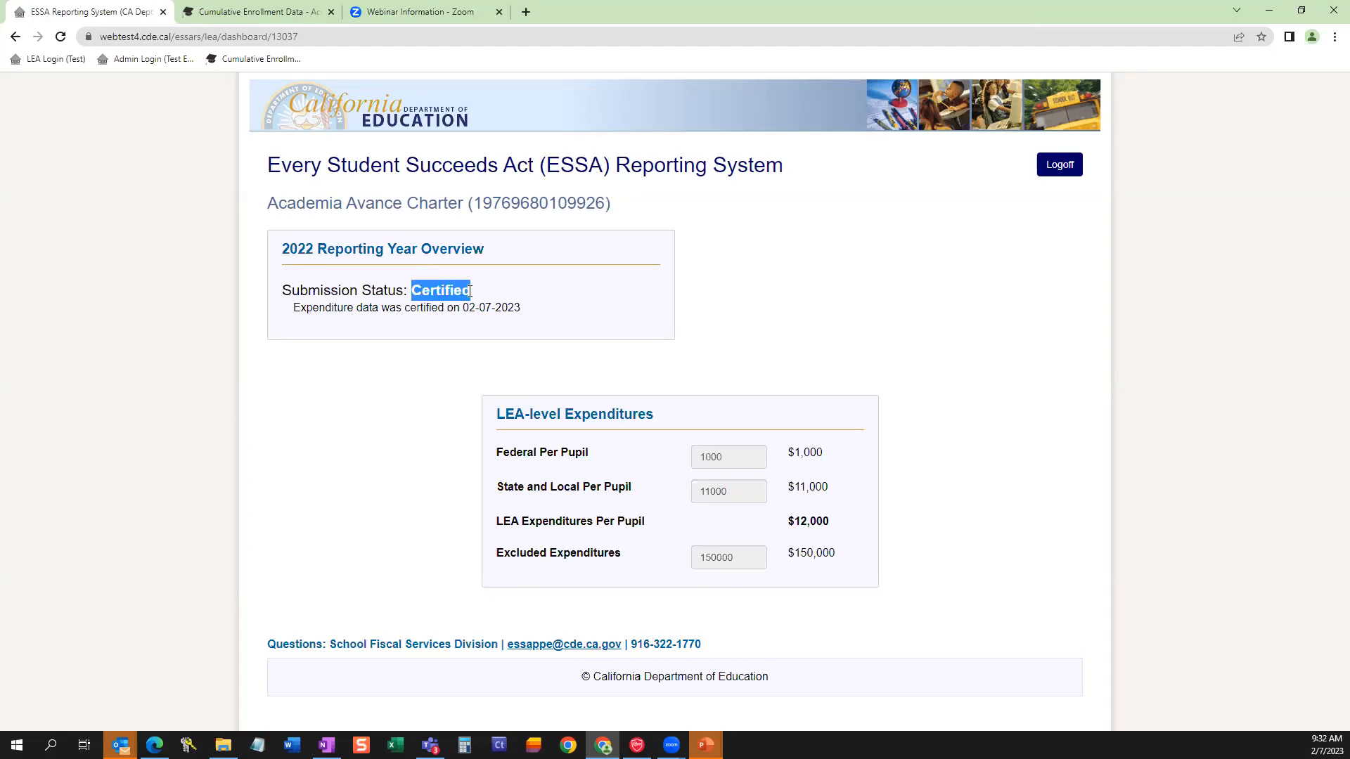
{"action": "left_click", "coordinate": [757, 331]}
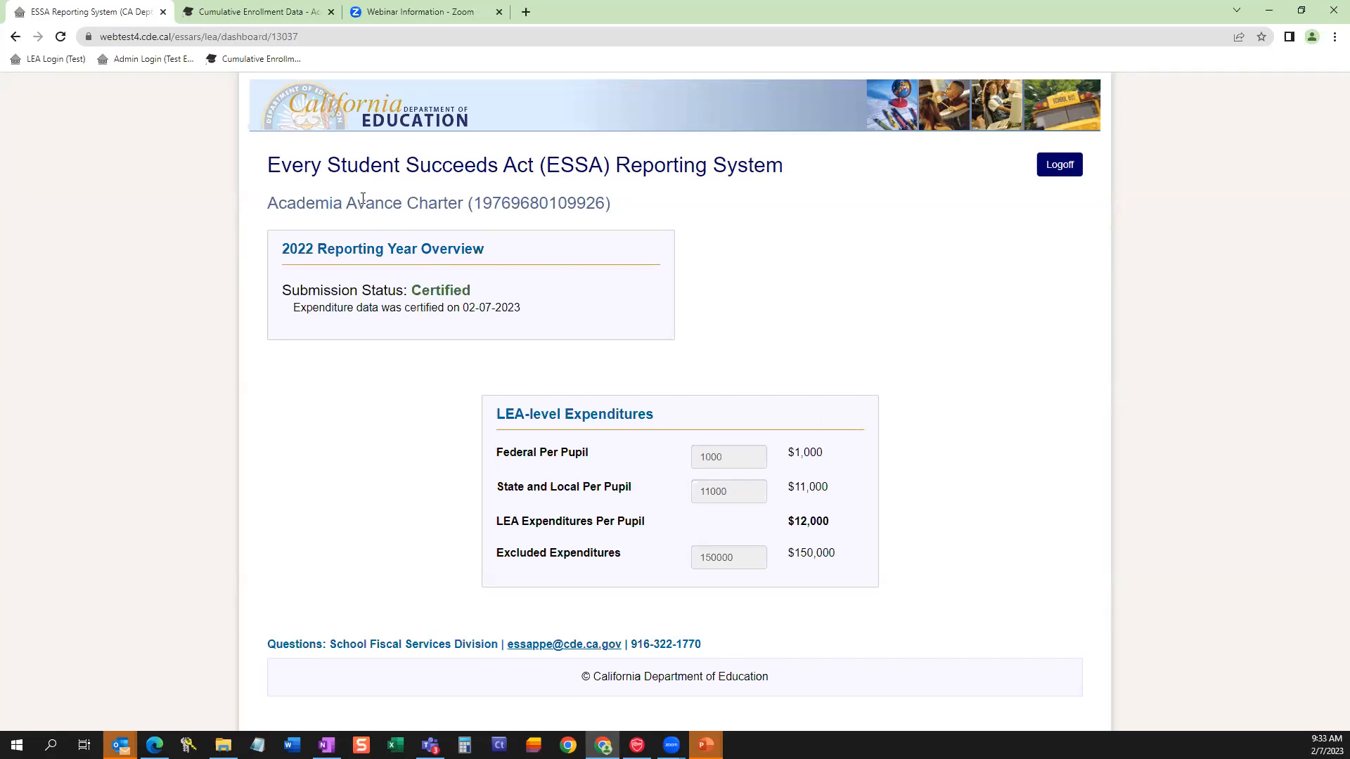
Open the 2021–22 file structure page for cumulative enrollment data and highlight the Reporting Category field and its TA = Total entry.
{"action": "left_click", "coordinate": [260, 12]}
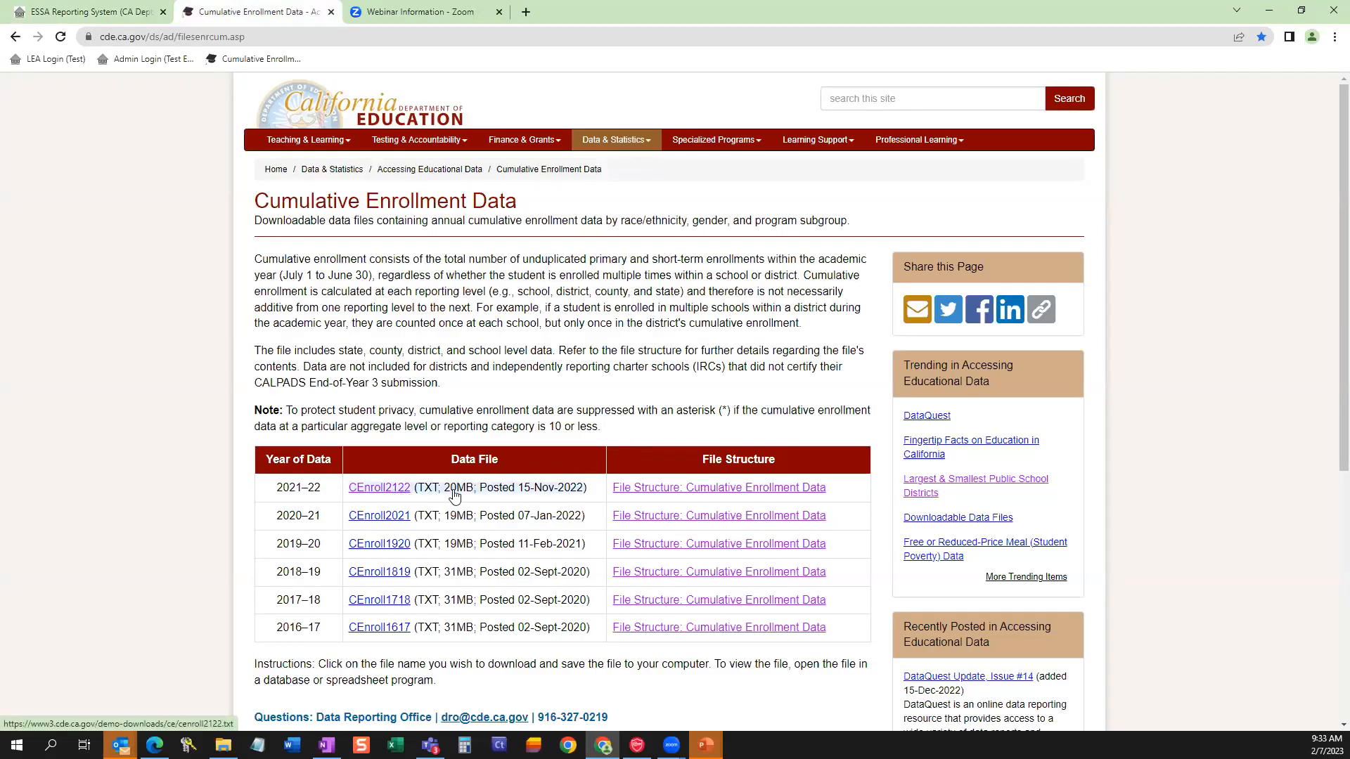
{"action": "left_click", "coordinate": [748, 495]}
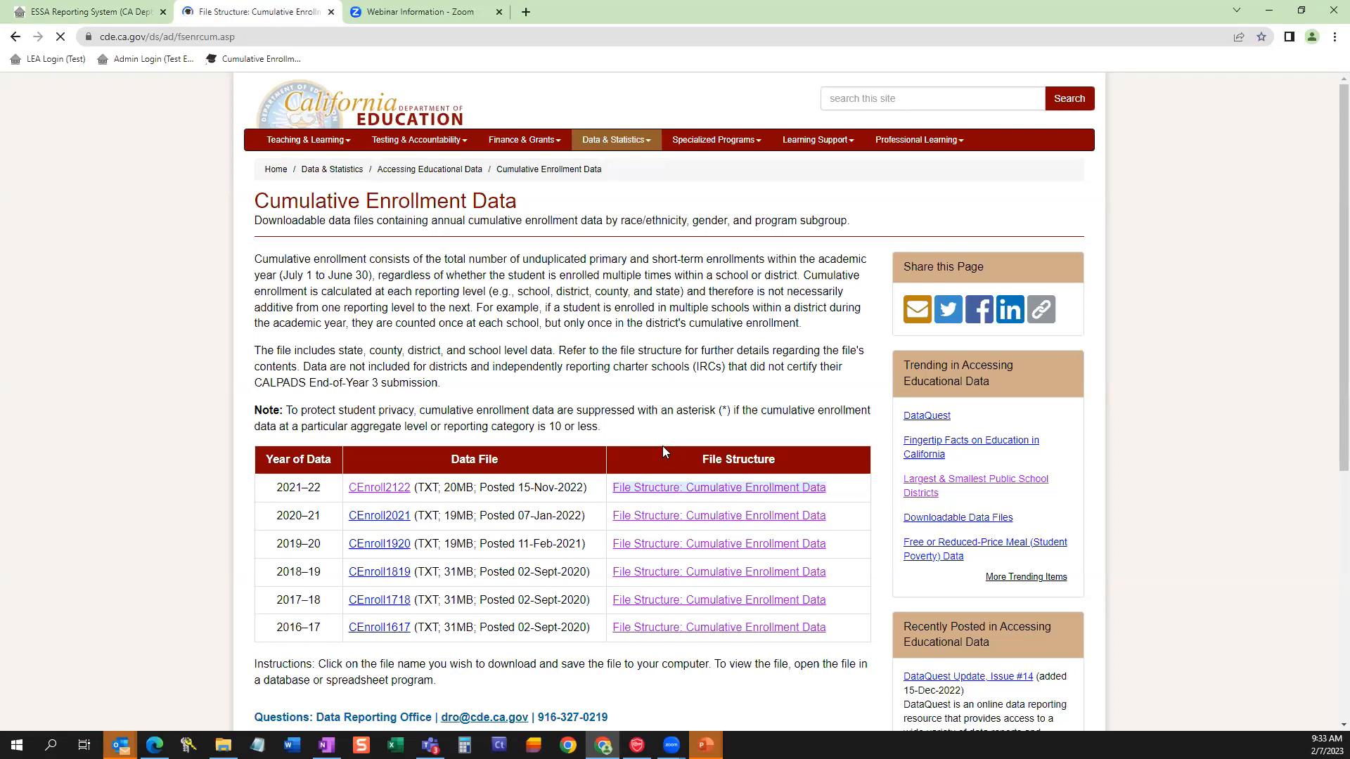
{"action": "scroll", "coordinate": [651, 422], "scroll_direction": "down", "scroll_amount": 3}
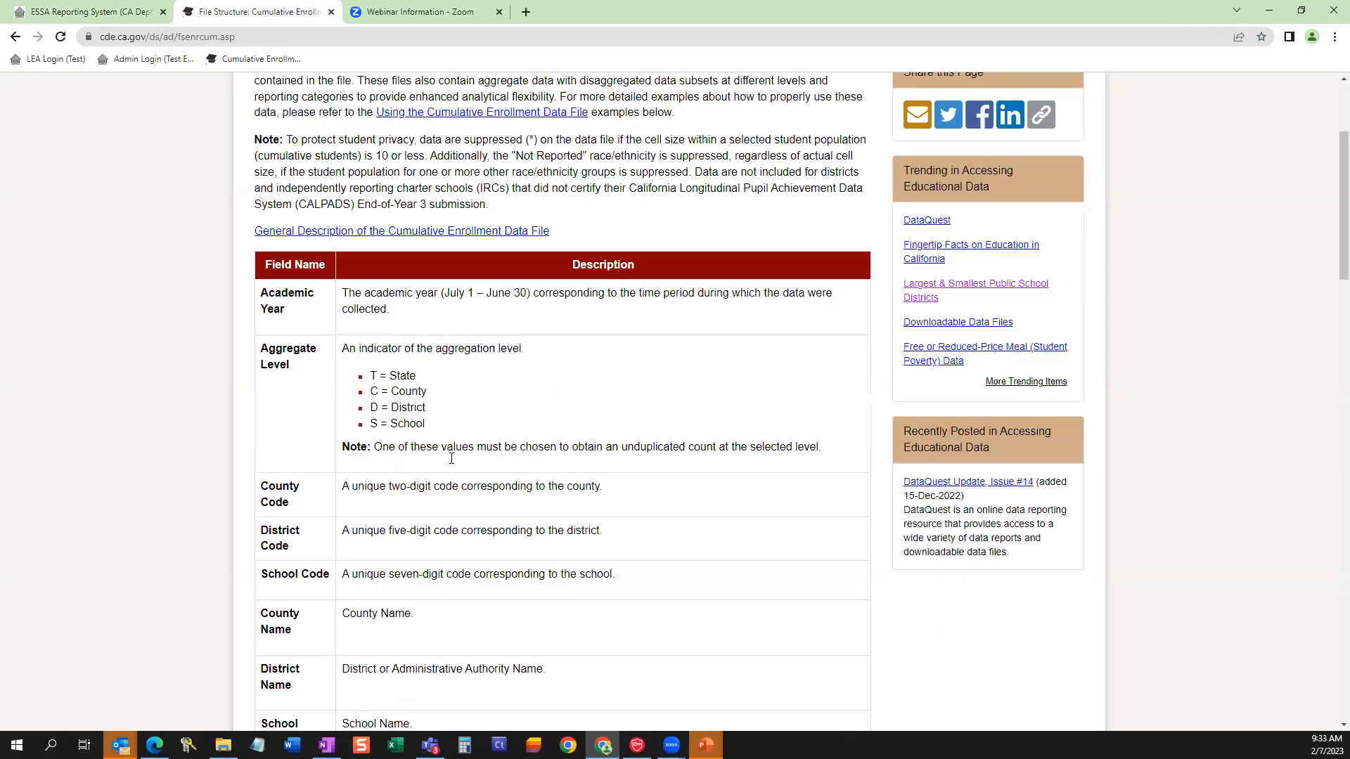
{"action": "scroll", "coordinate": [573, 486], "scroll_direction": "down", "scroll_amount": 5}
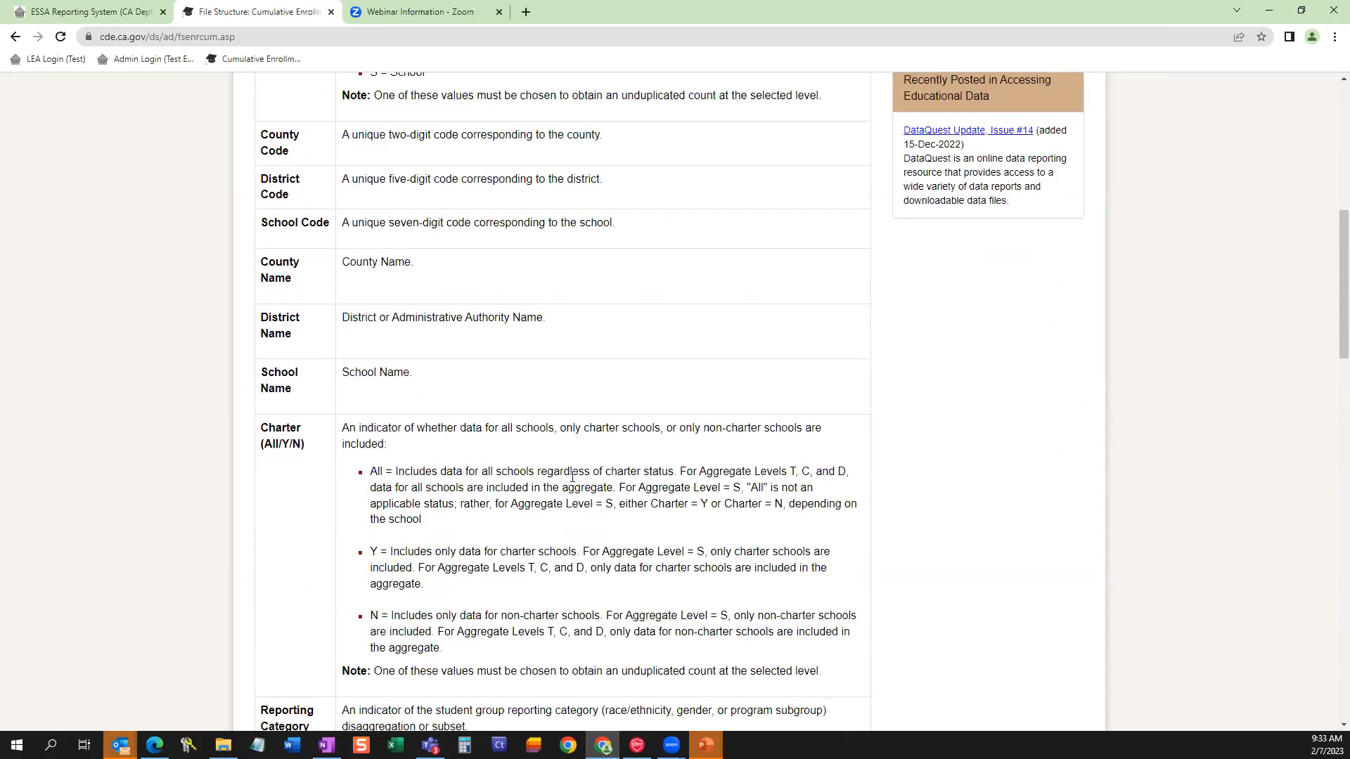
{"action": "scroll", "coordinate": [573, 479], "scroll_direction": "down", "scroll_amount": 7}
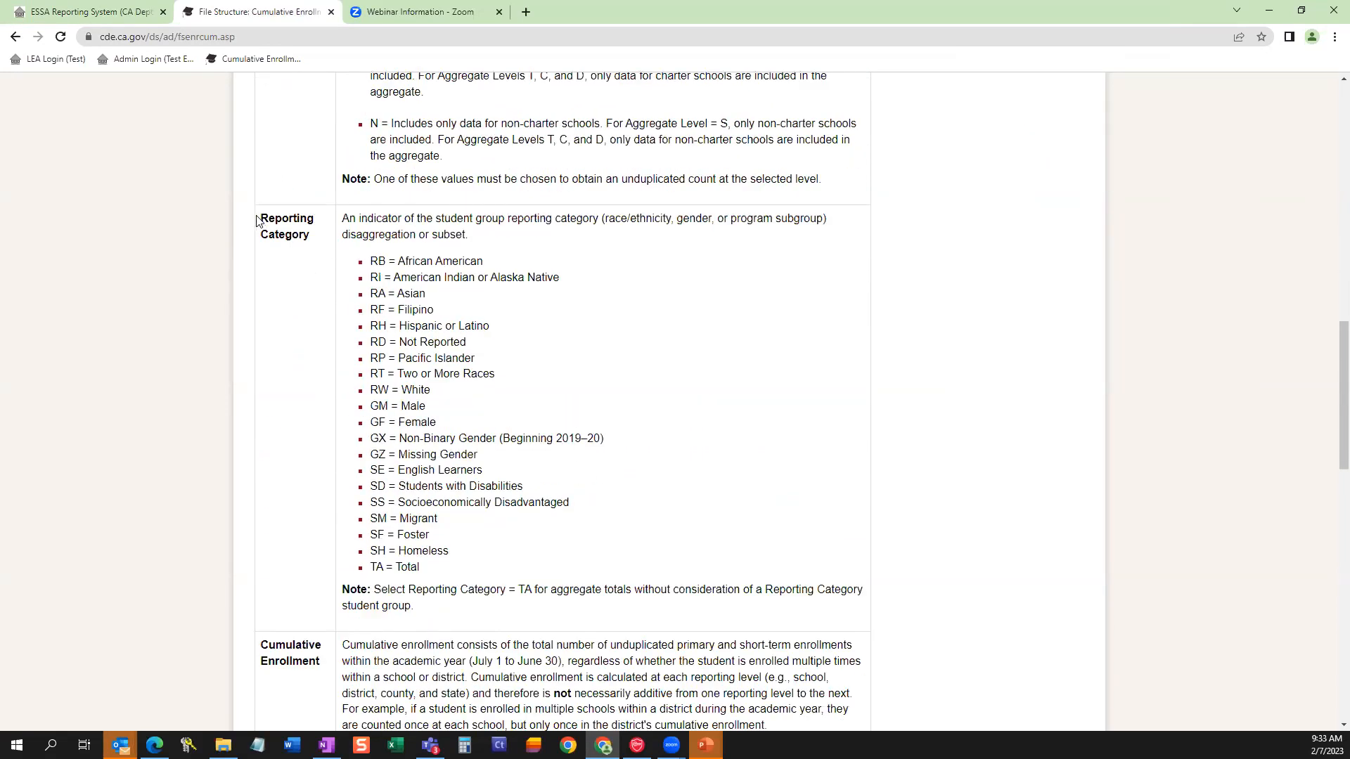
{"action": "left_click_drag", "start_coordinate": [258, 220], "coordinate": [314, 240]}
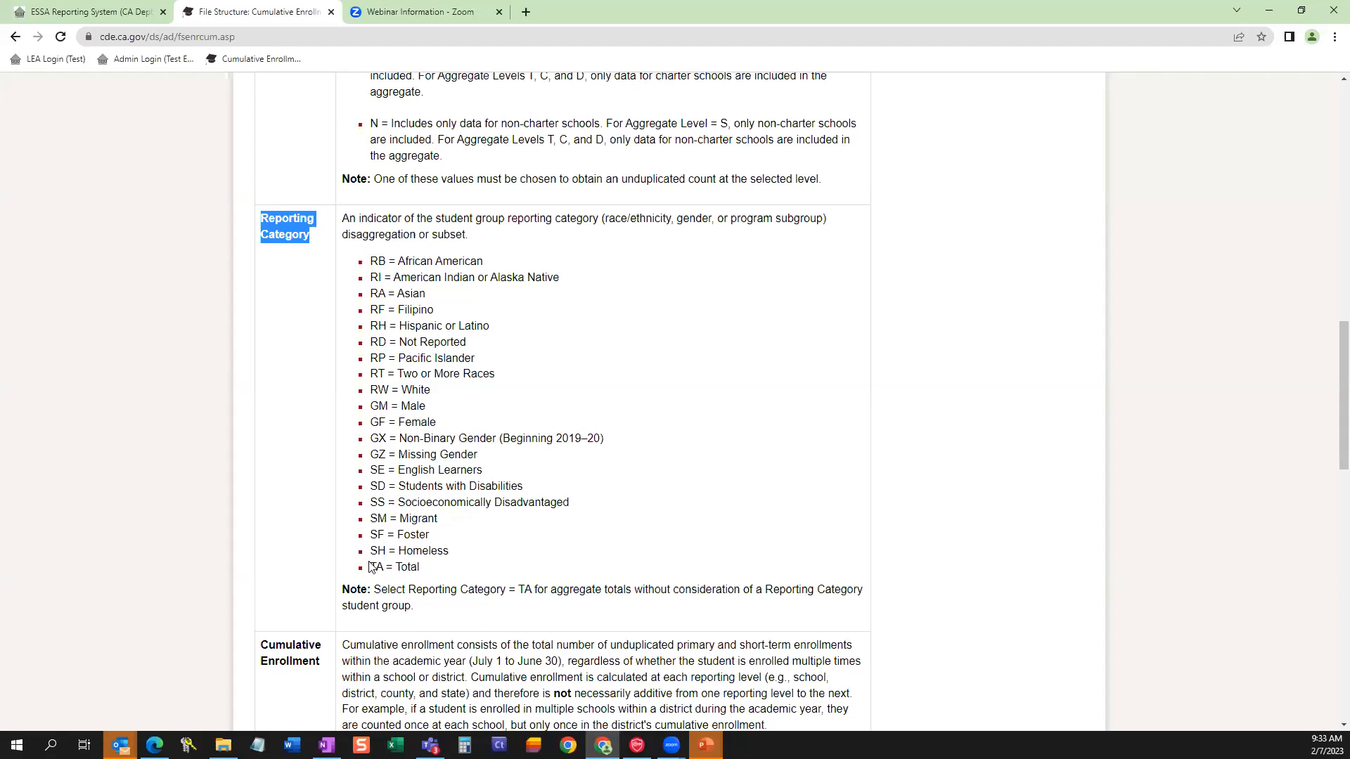
{"action": "left_click_drag", "start_coordinate": [371, 566], "coordinate": [427, 571]}
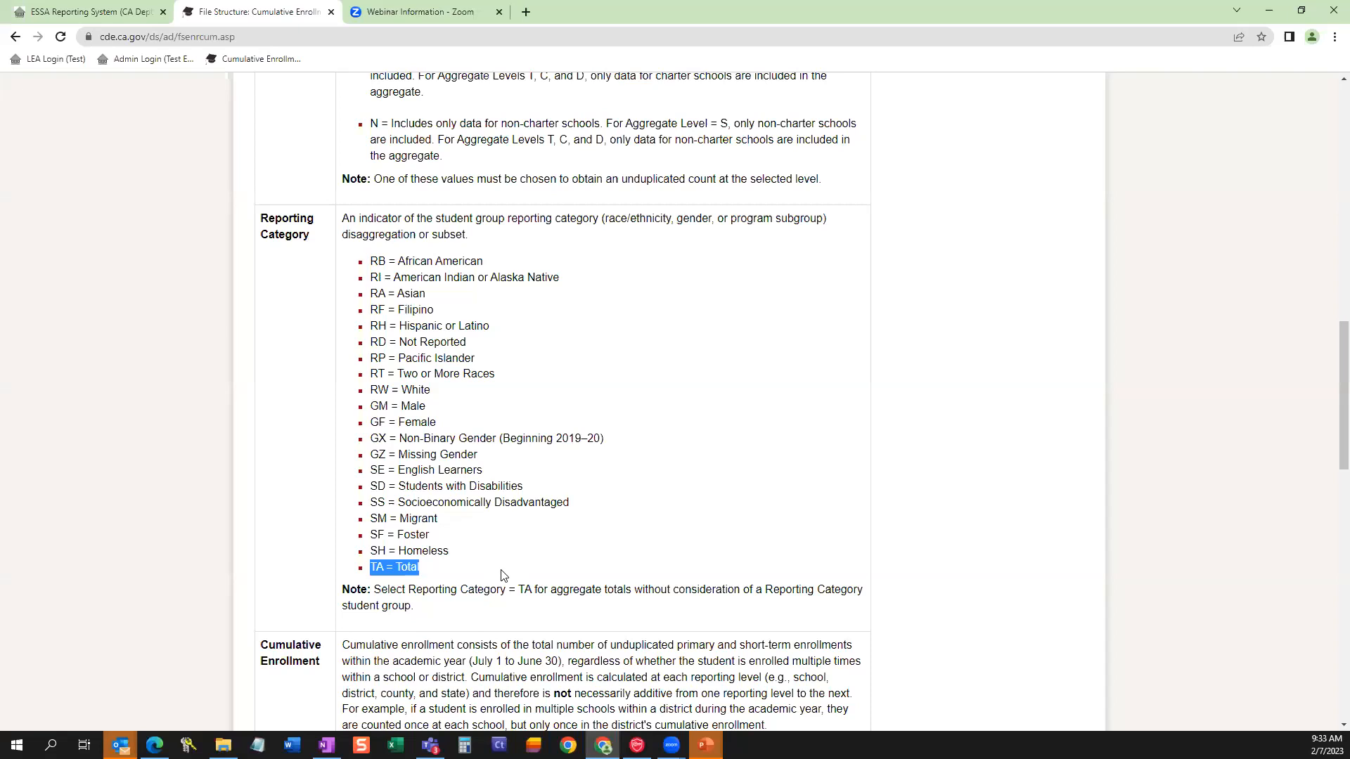
{"action": "left_click", "coordinate": [453, 606]}
Return to the ESSA Reporting System, log off from Academia Avance Charter and log in with Alpaugh Unified's saved access code.
{"action": "left_click", "coordinate": [121, 14]}
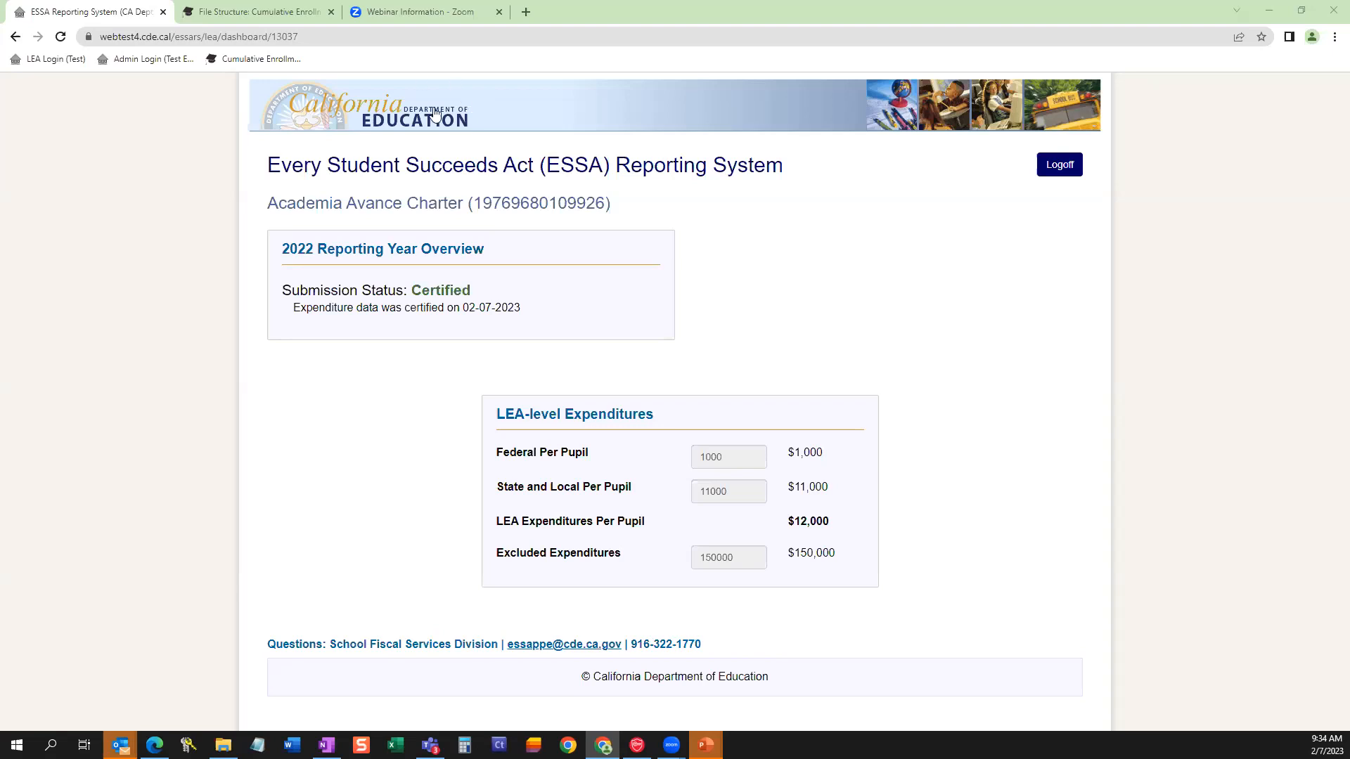
{"action": "left_click", "coordinate": [1049, 171]}
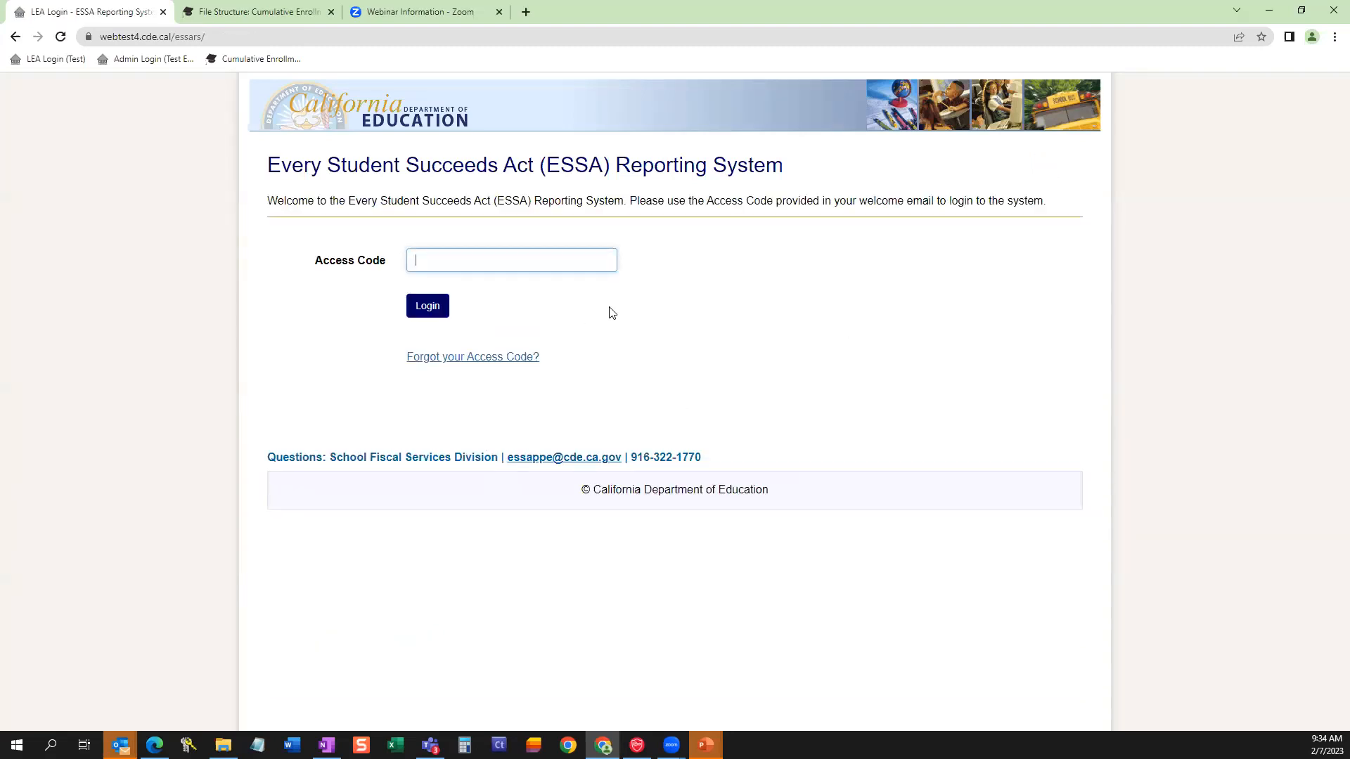
{"action": "left_click", "coordinate": [492, 260]}
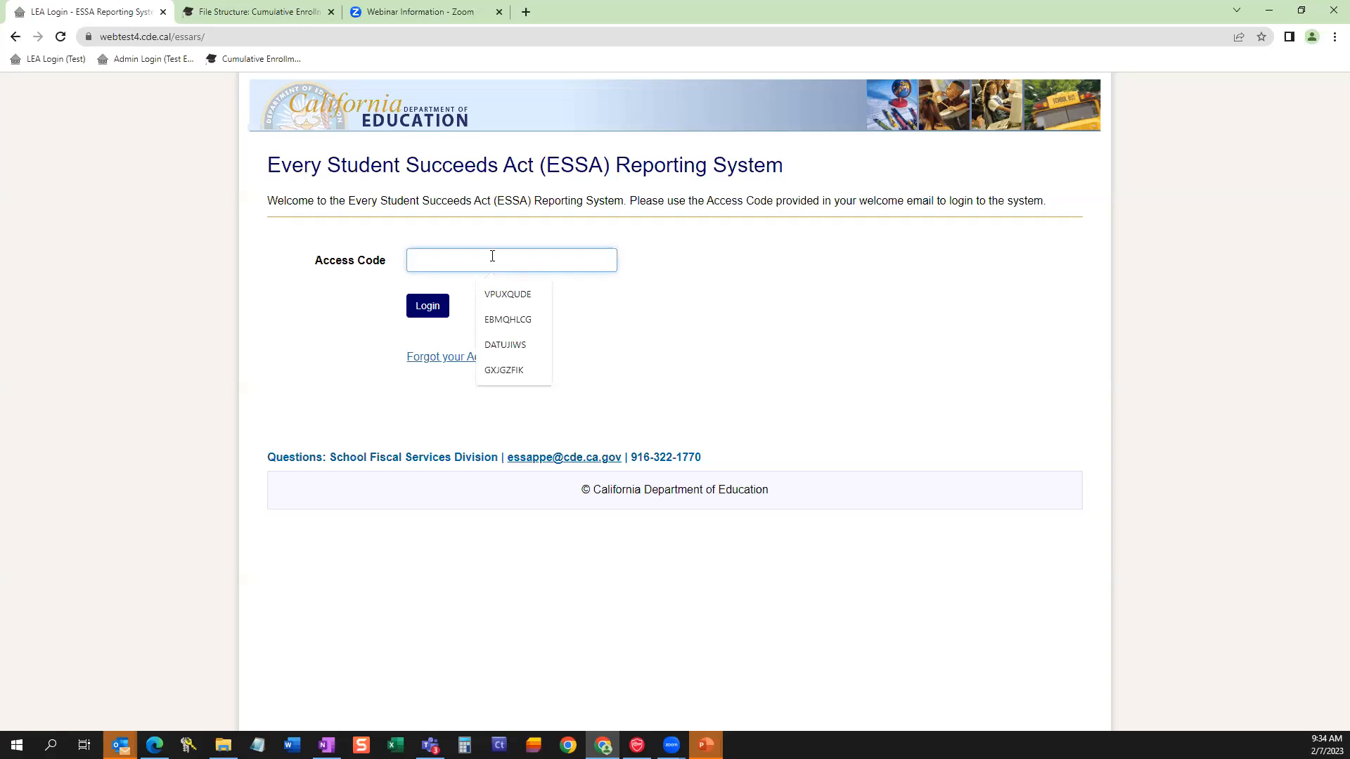
{"action": "left_click", "coordinate": [500, 345]}
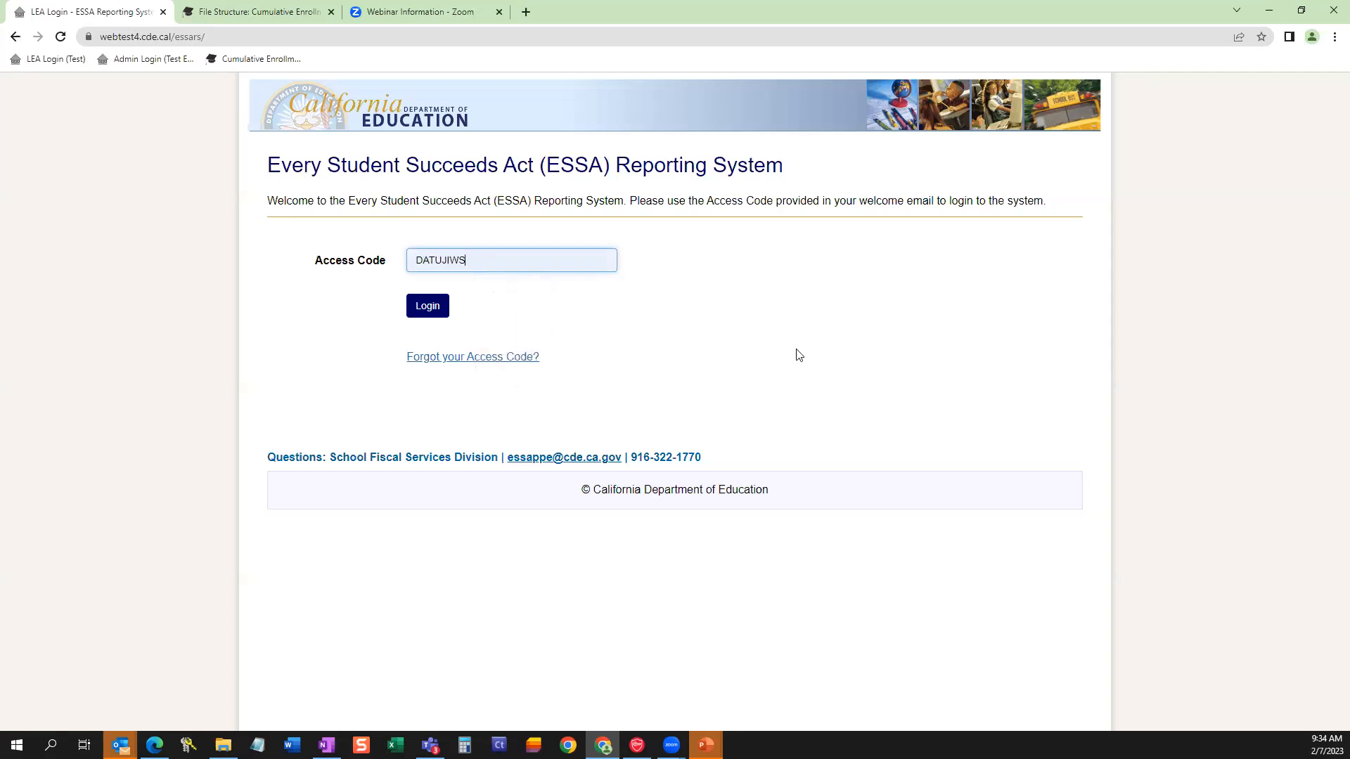
{"action": "left_click", "coordinate": [436, 309]}
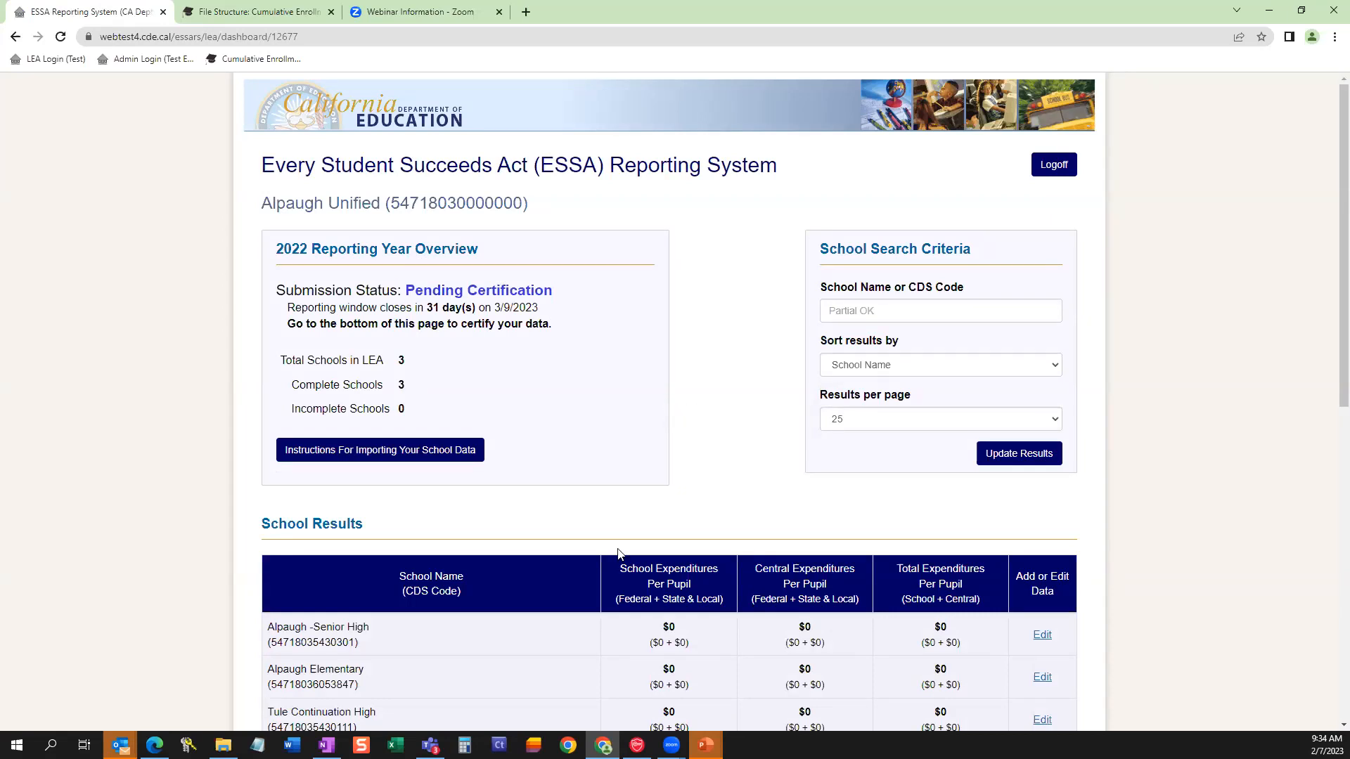
Examine Alpaugh Unified's dashboard, highlighting the LEA name, reporting year and reporting window closing date, and view the School Results table.
{"action": "left_click_drag", "start_coordinate": [263, 208], "coordinate": [376, 212]}
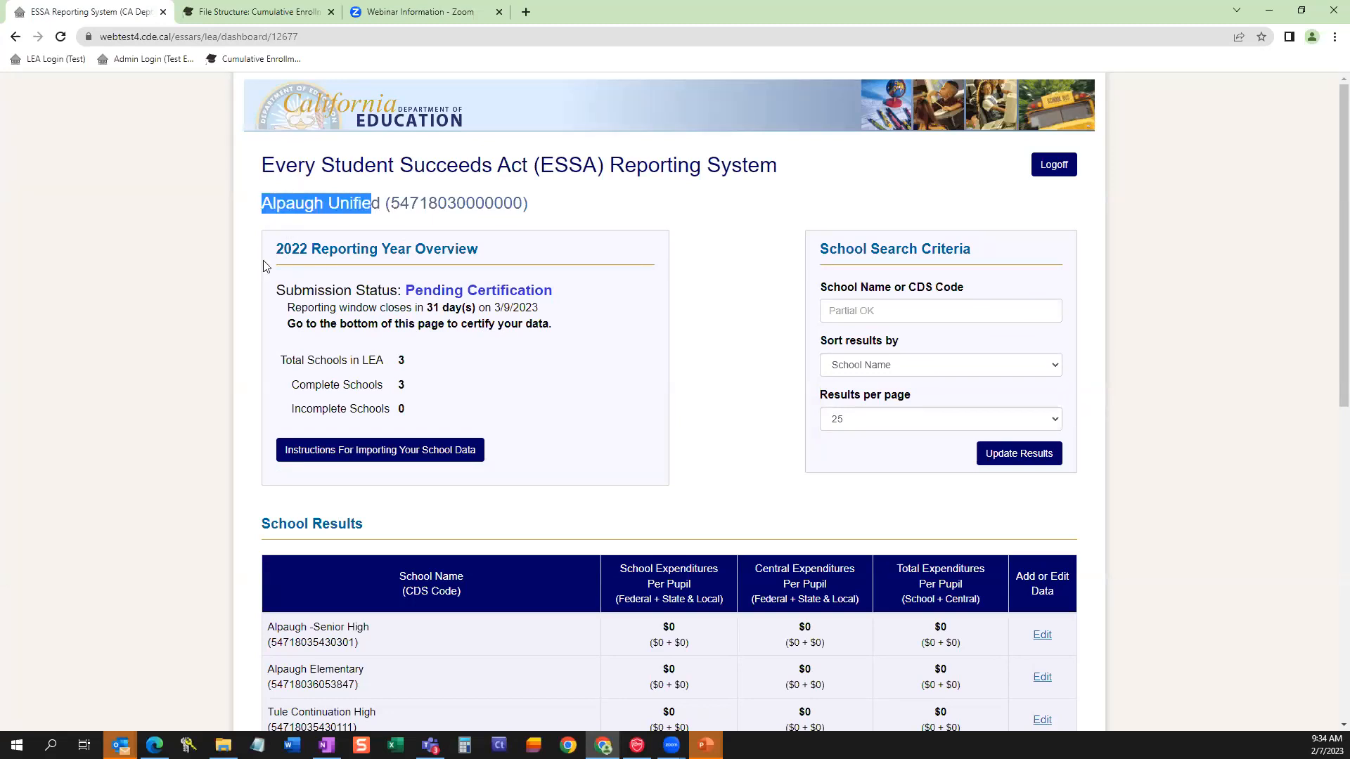
{"action": "left_click_drag", "start_coordinate": [281, 254], "coordinate": [308, 252]}
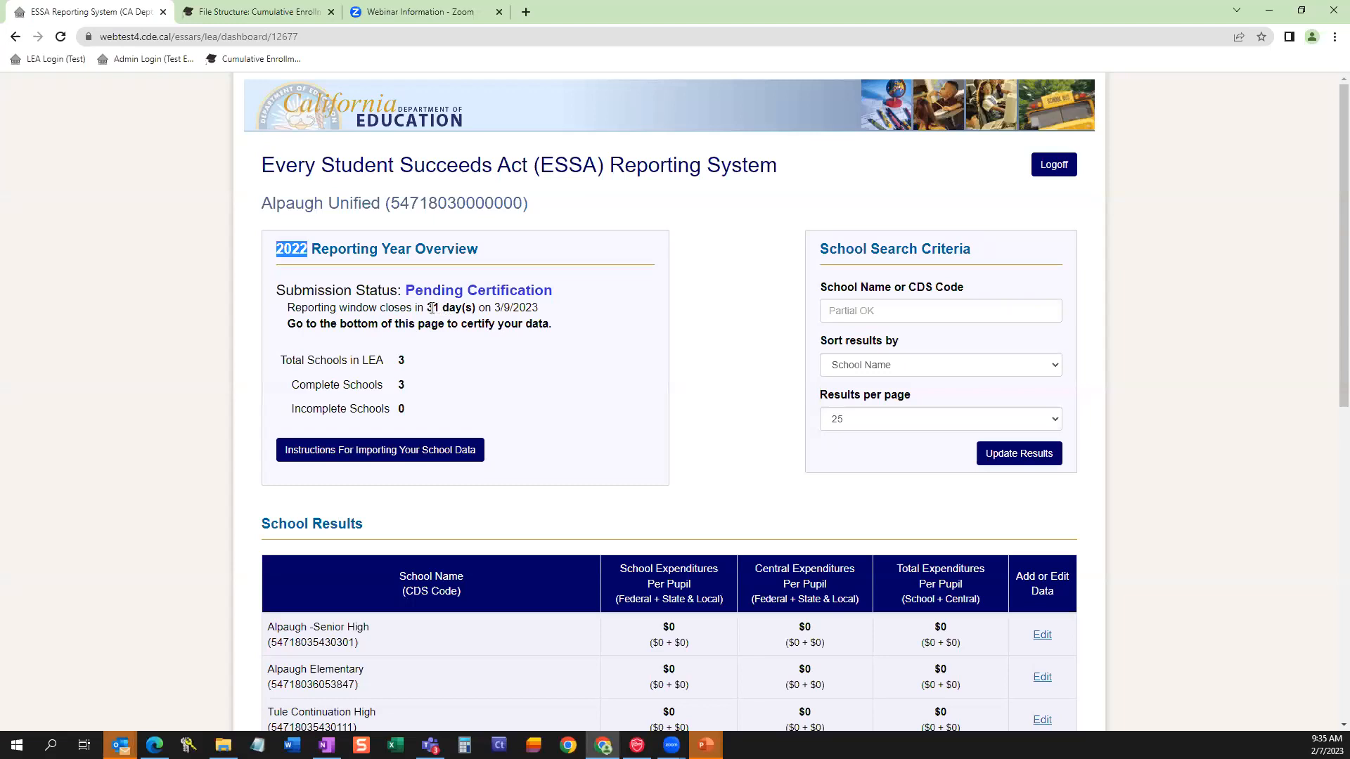
{"action": "left_click_drag", "start_coordinate": [426, 307], "coordinate": [538, 307]}
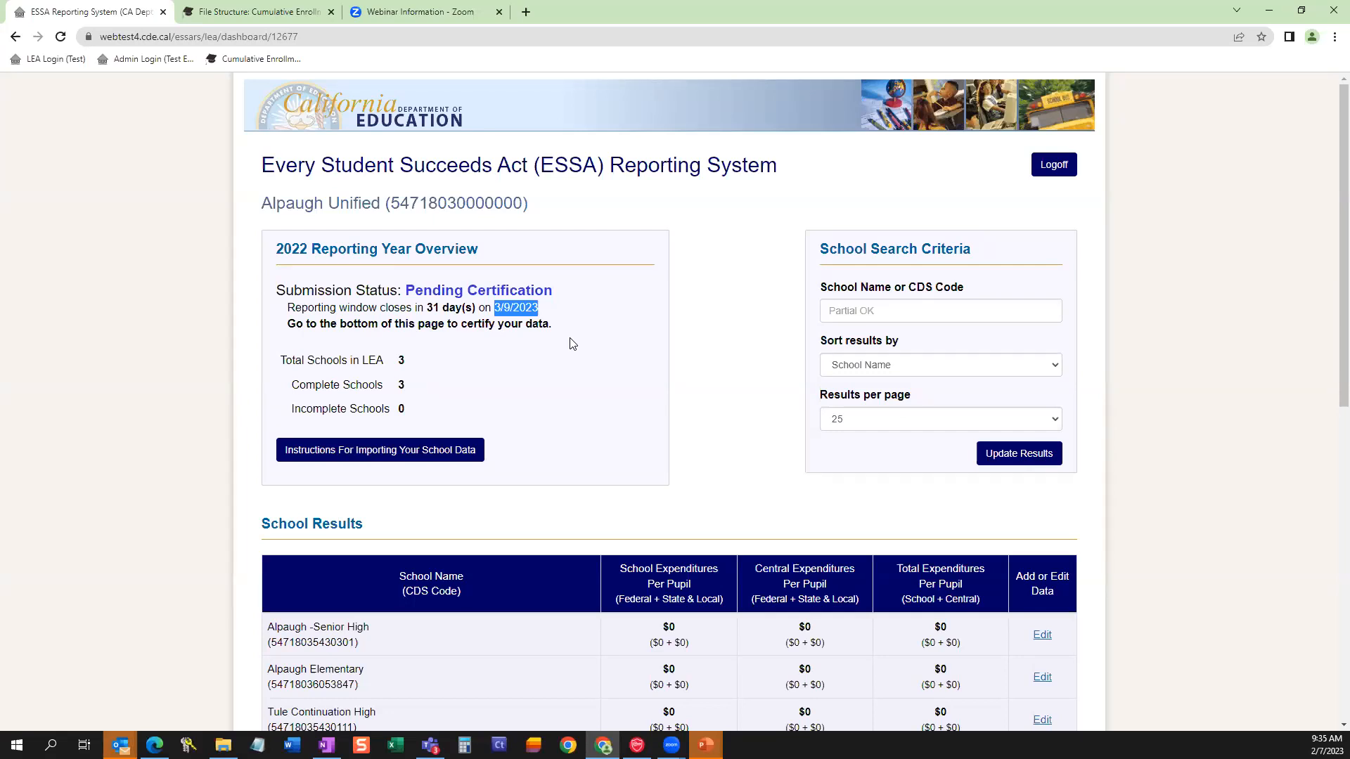
{"action": "left_click", "coordinate": [568, 377]}
{"action": "scroll", "coordinate": [659, 392], "scroll_direction": "down", "scroll_amount": 1}
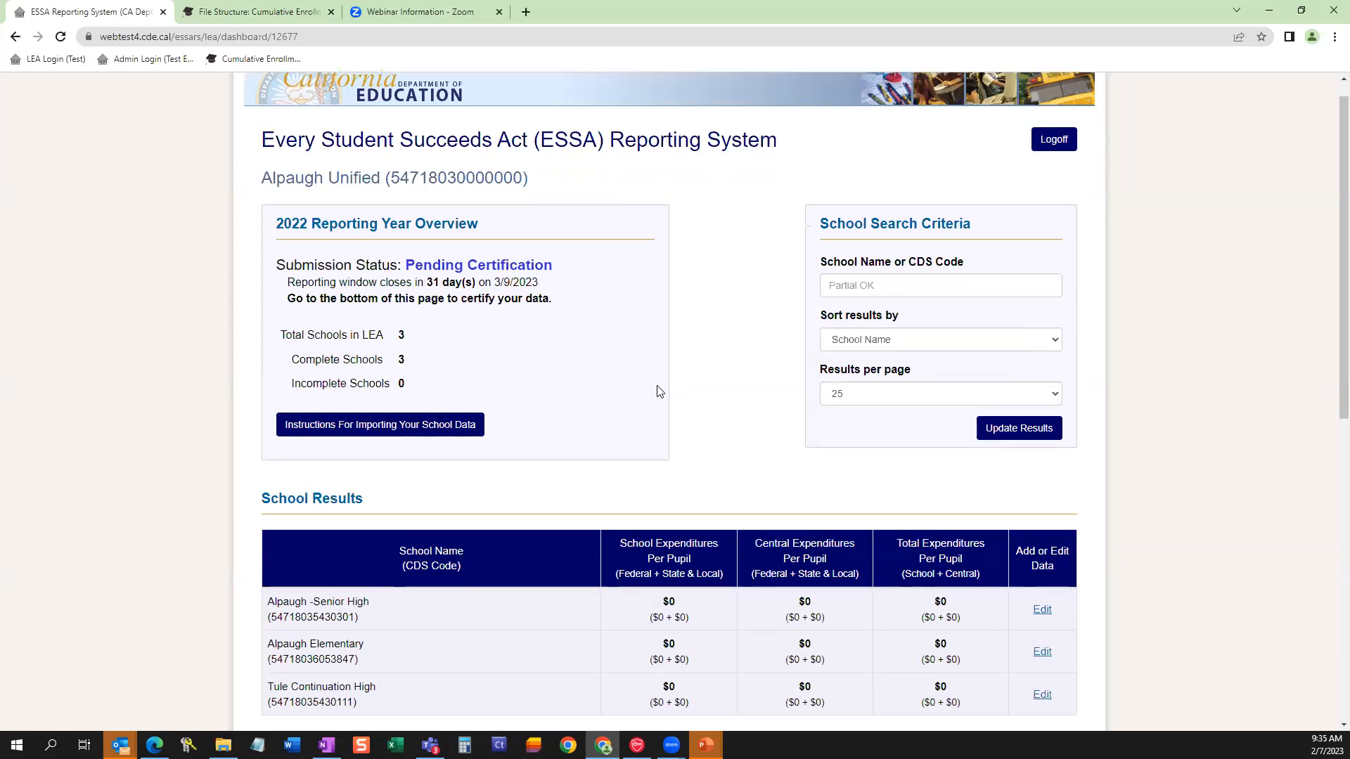
{"action": "scroll", "coordinate": [659, 391], "scroll_direction": "down", "scroll_amount": 3}
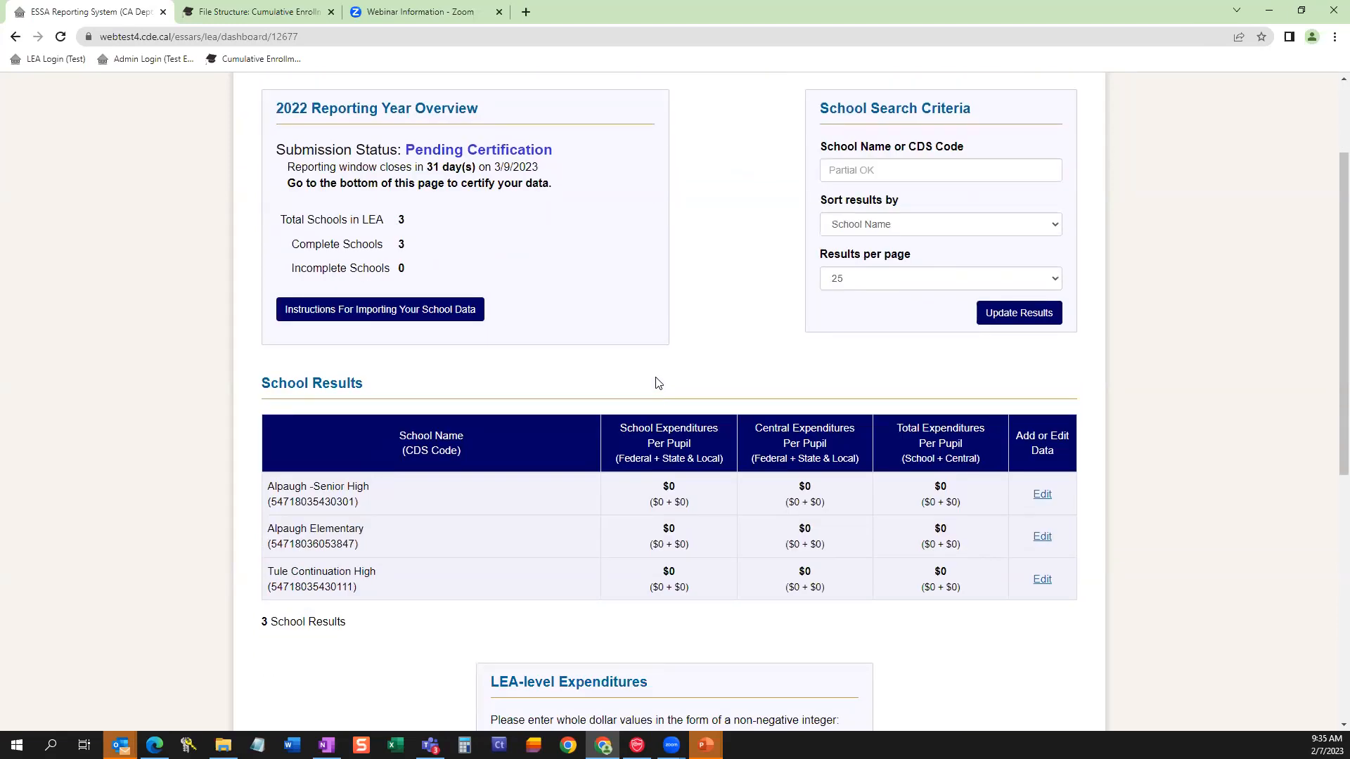
Review the School Results on the dashboard and open the expenditure data of Alpaugh -Senior High for editing.
{"action": "scroll", "coordinate": [657, 383], "scroll_direction": "up", "scroll_amount": 4}
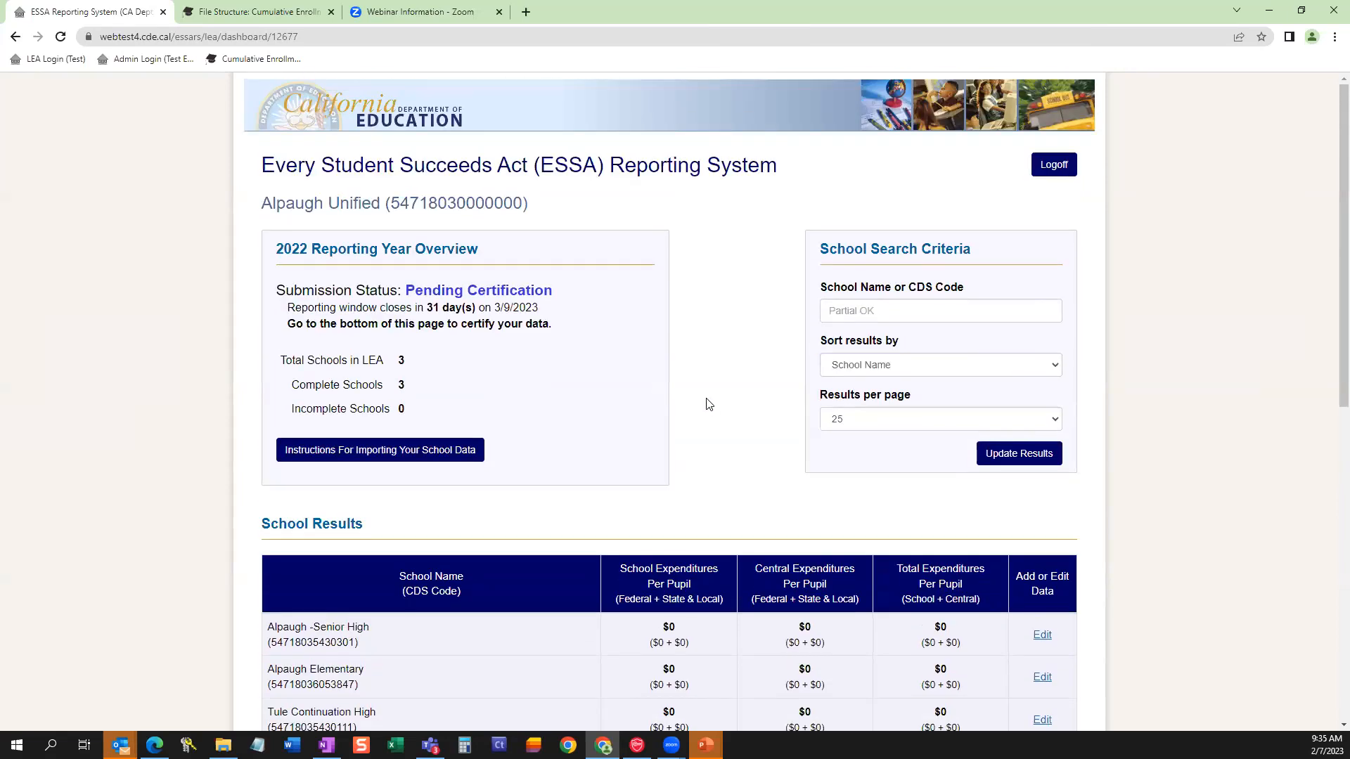
{"action": "scroll", "coordinate": [700, 454], "scroll_direction": "down", "scroll_amount": 4}
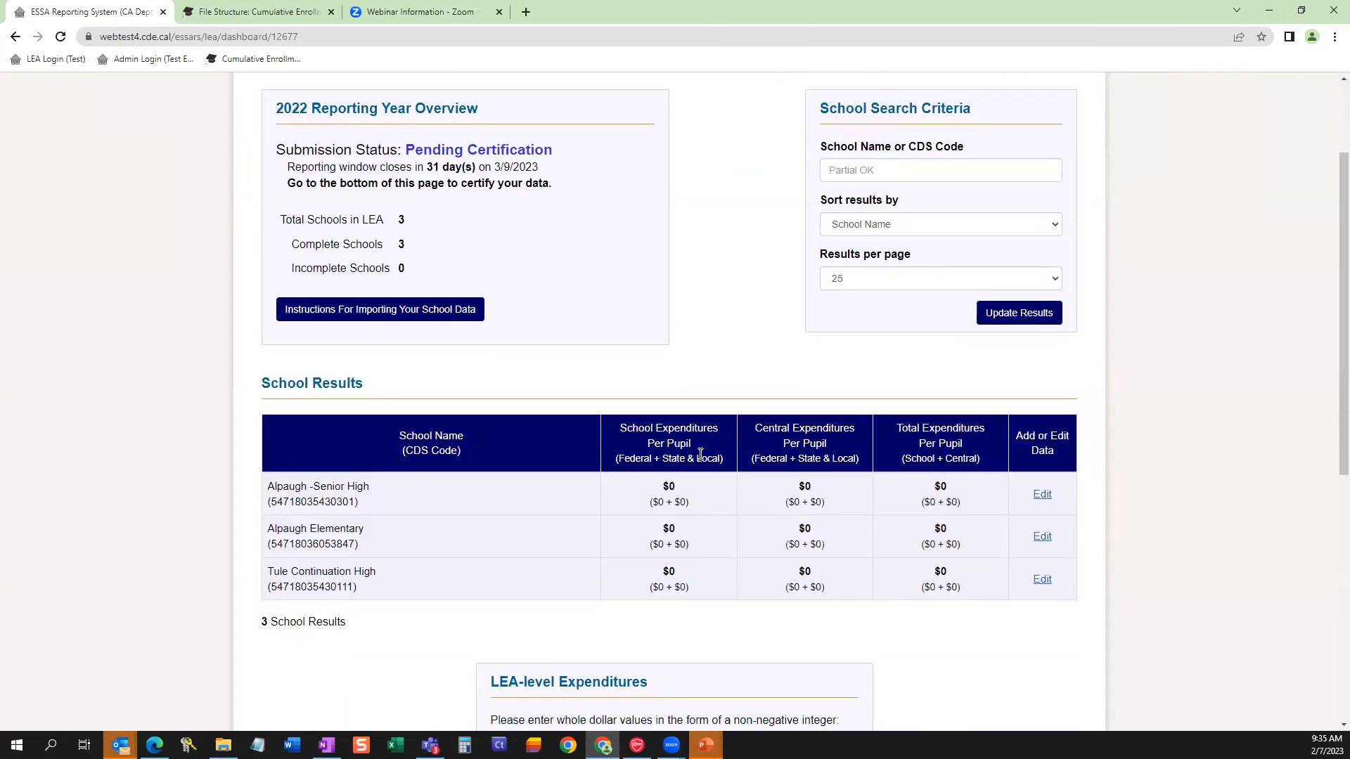
{"action": "scroll", "coordinate": [548, 327], "scroll_direction": "down", "scroll_amount": 2}
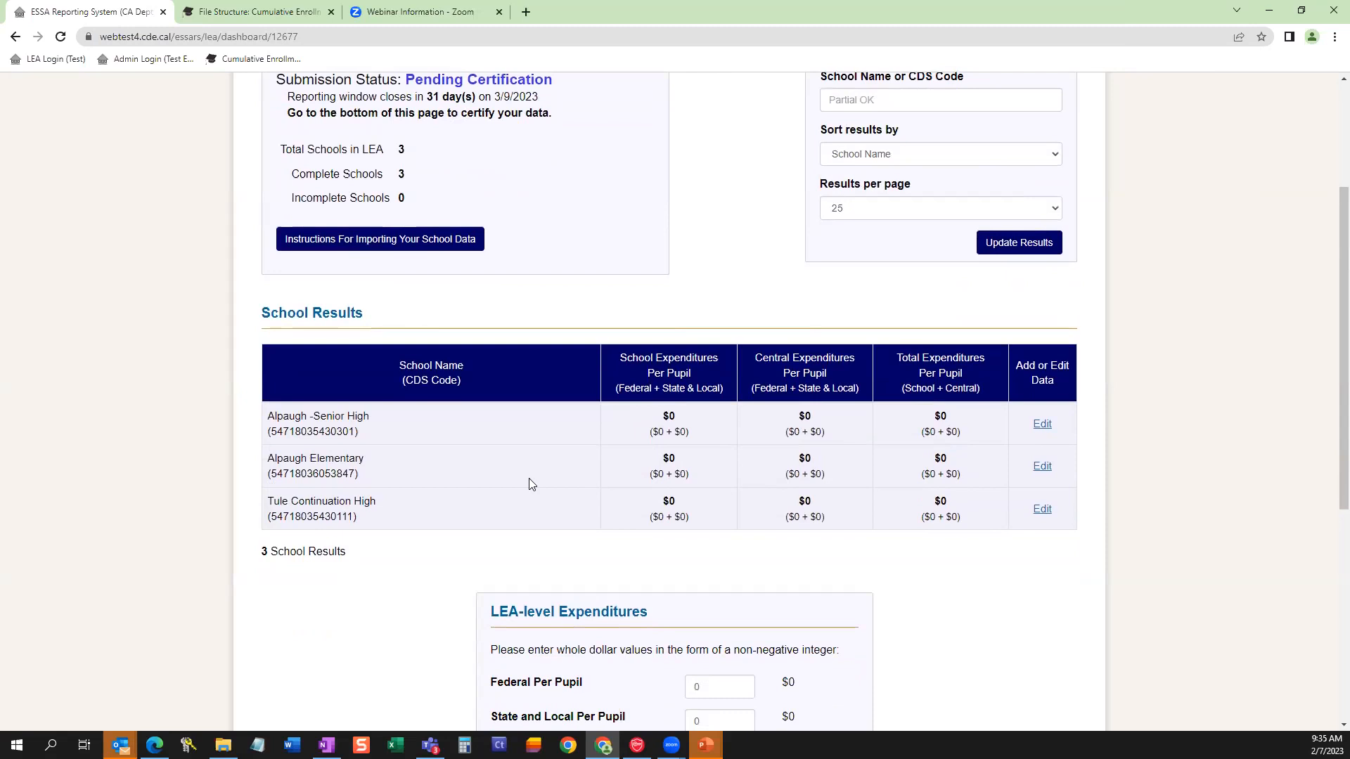
{"action": "scroll", "coordinate": [529, 482], "scroll_direction": "up", "scroll_amount": 2}
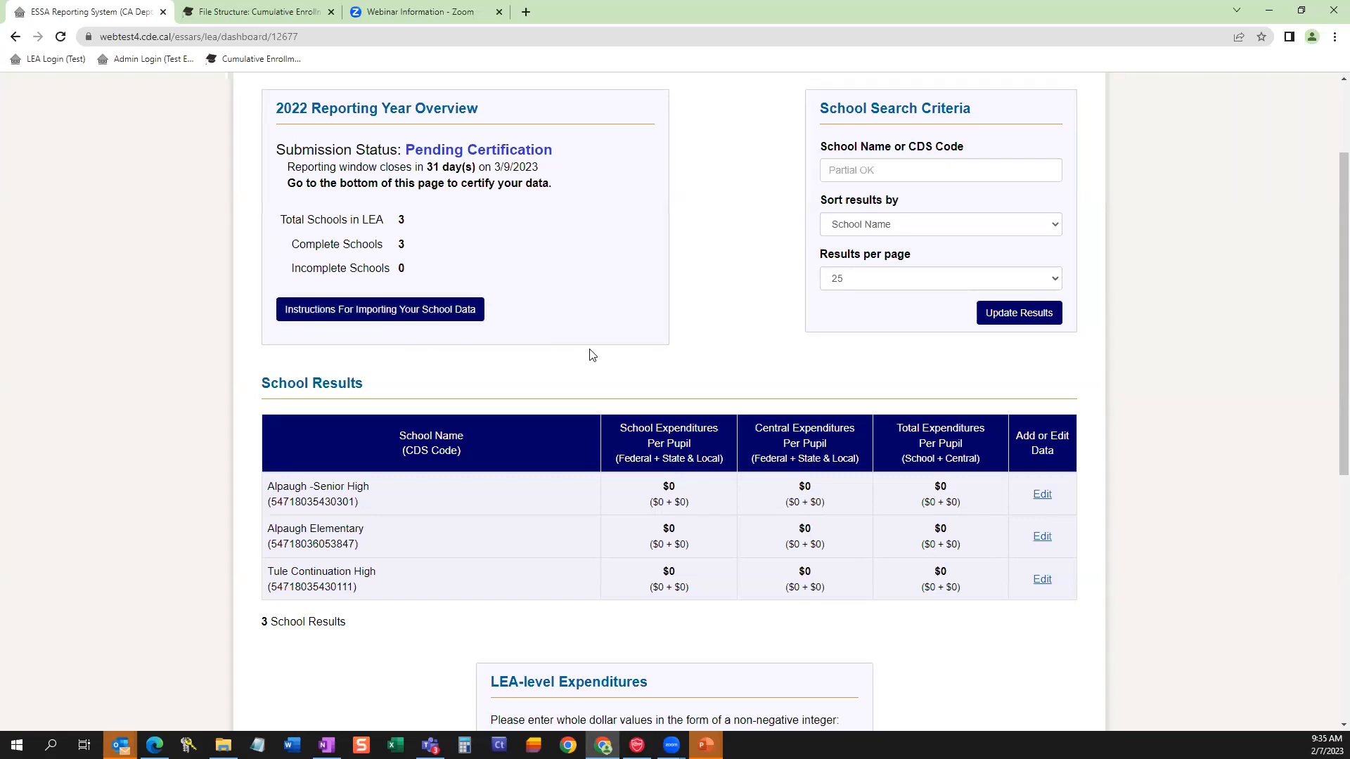
{"action": "scroll", "coordinate": [604, 360], "scroll_direction": "down", "scroll_amount": 1}
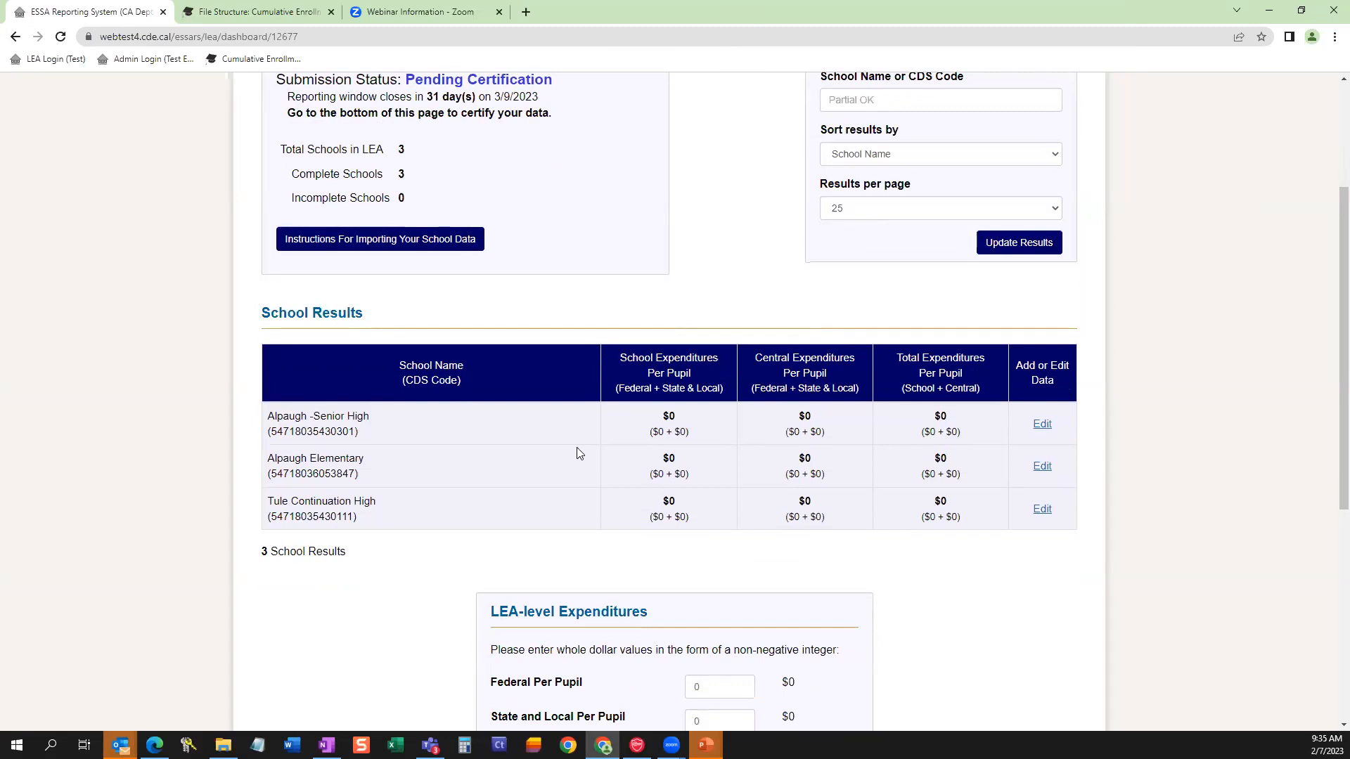
{"action": "scroll", "coordinate": [578, 432], "scroll_direction": "down", "scroll_amount": 1}
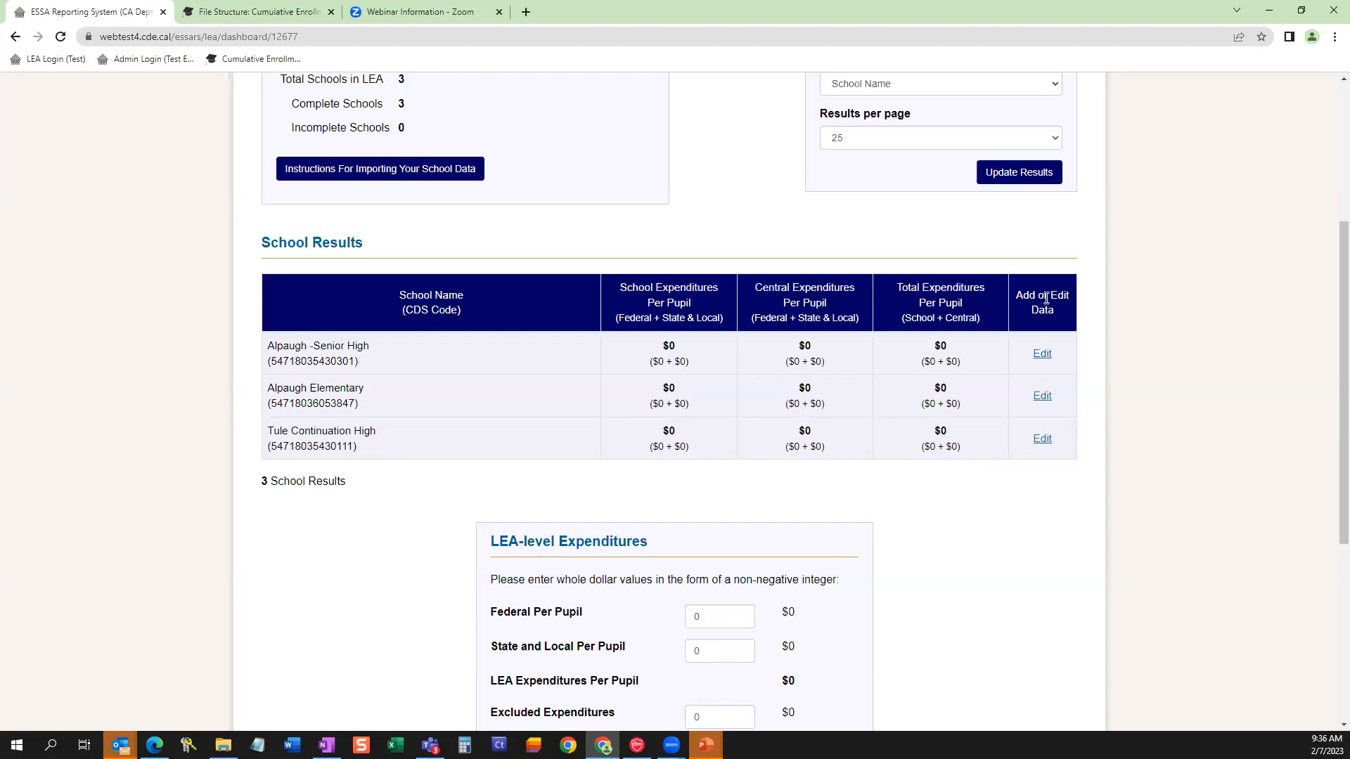
{"action": "left_click", "coordinate": [1043, 354]}
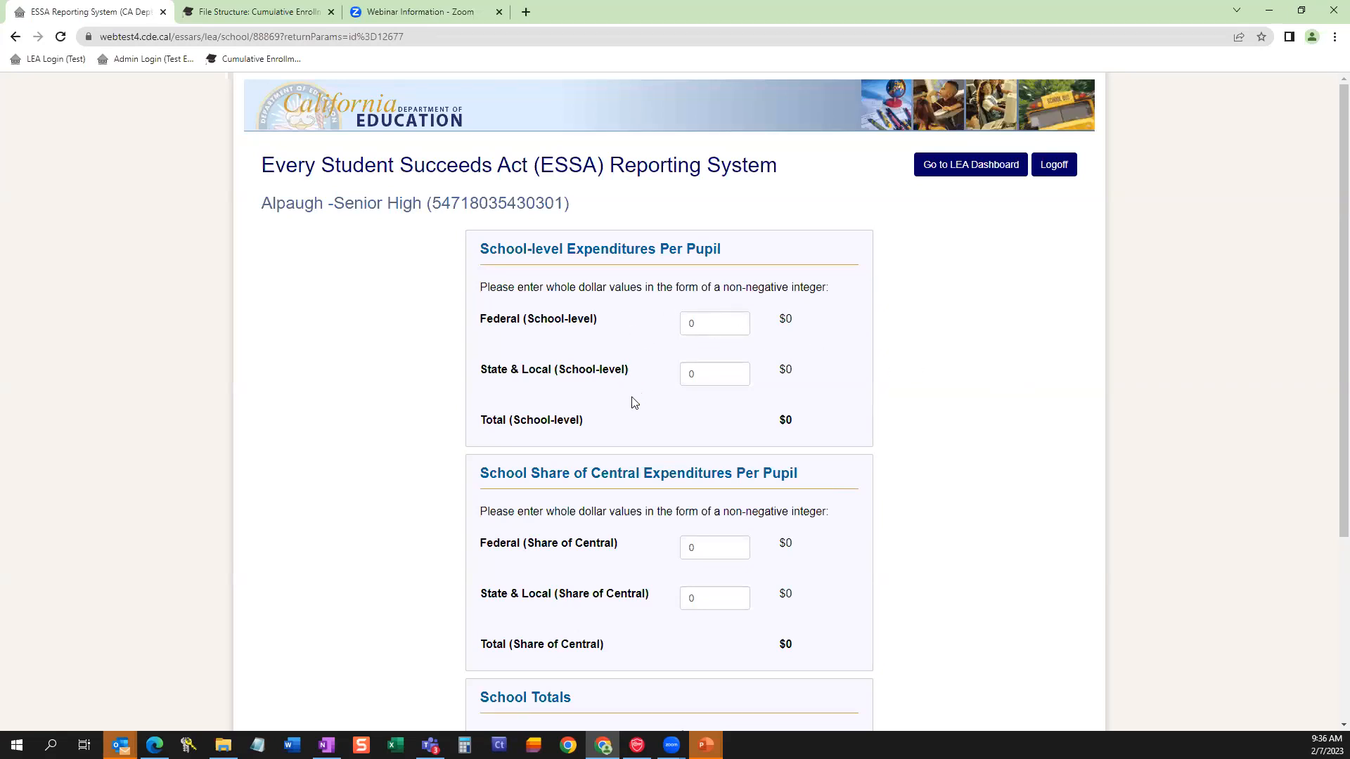
Examine the entry form, highlighting the School-level and Central Expenditures Per Pupil headings, and view the School Totals section.
{"action": "scroll", "coordinate": [633, 398], "scroll_direction": "down", "scroll_amount": 1}
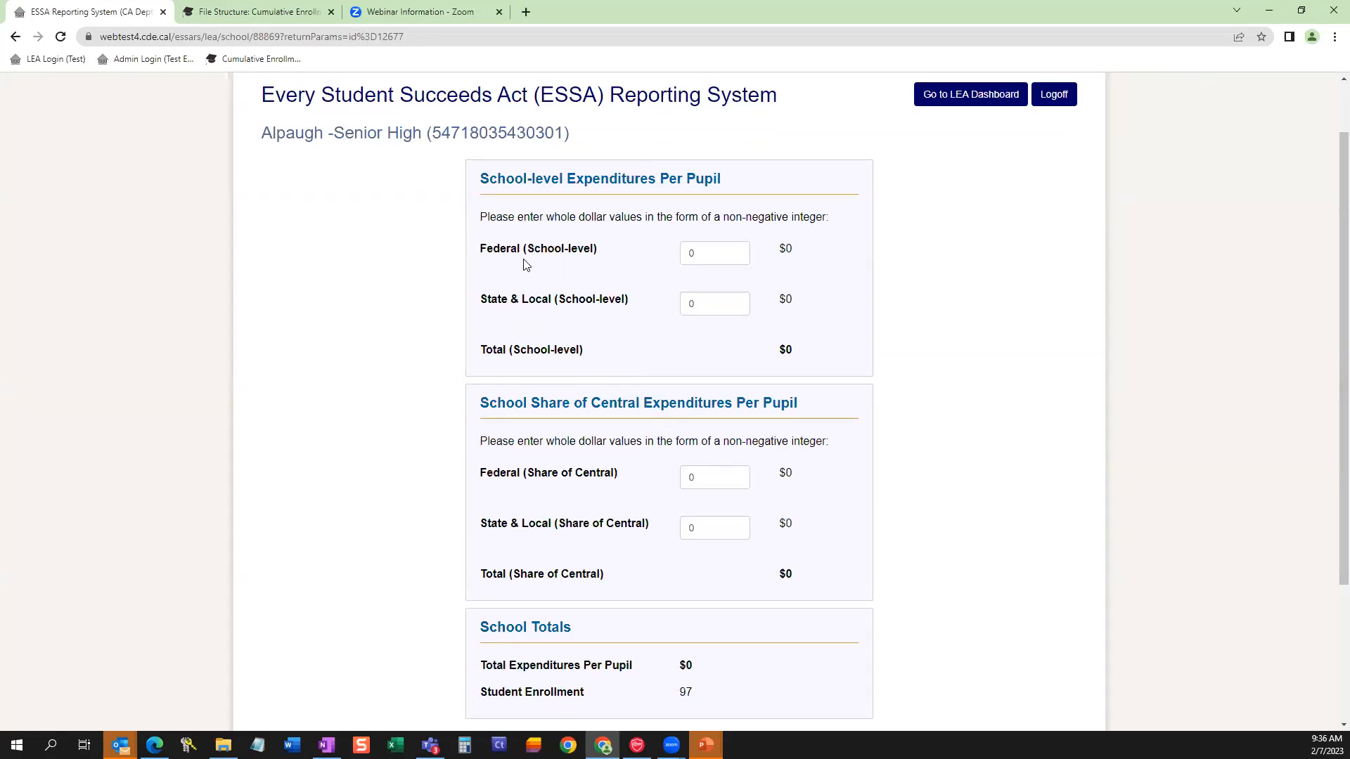
{"action": "left_click_drag", "start_coordinate": [482, 179], "coordinate": [563, 181]}
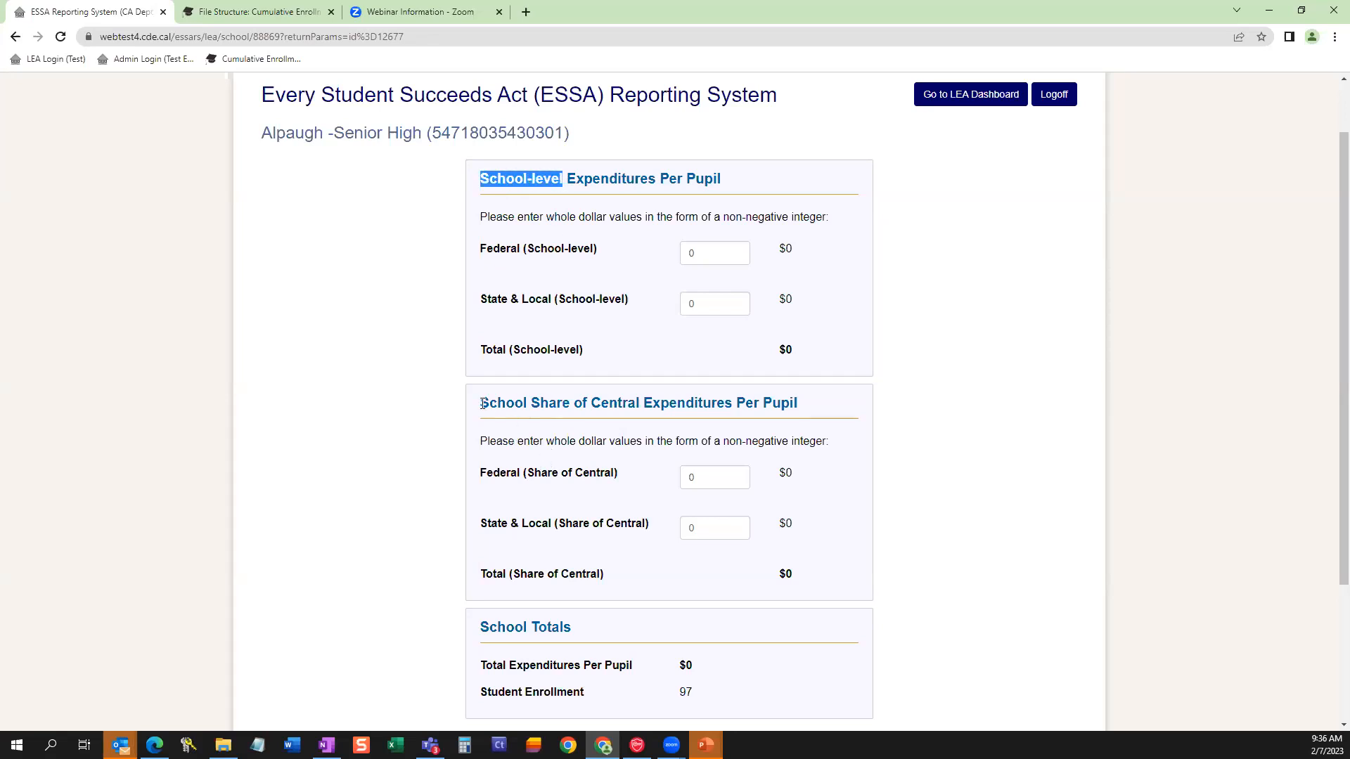
{"action": "left_click", "coordinate": [600, 403]}
{"action": "left_click_drag", "start_coordinate": [600, 403], "coordinate": [797, 403]}
{"action": "scroll", "coordinate": [732, 443], "scroll_direction": "down", "scroll_amount": 1}
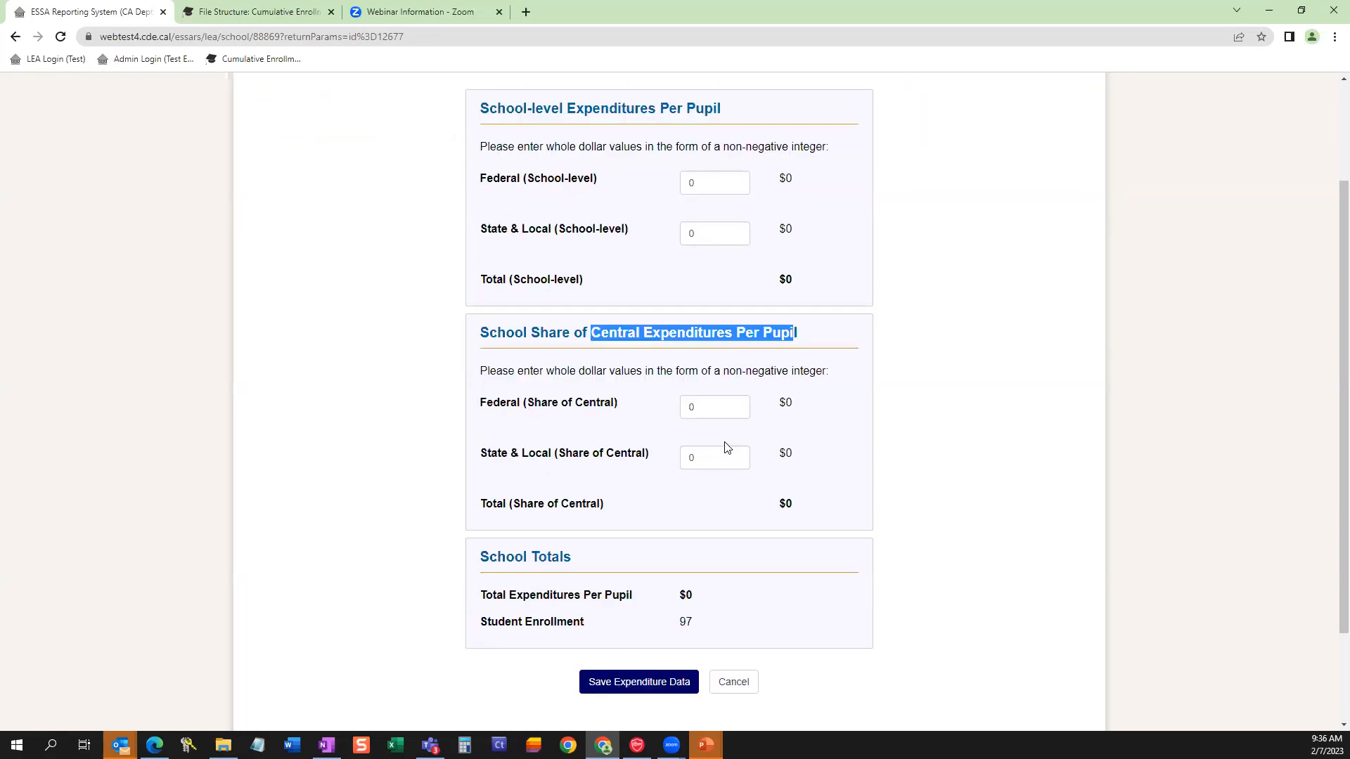
{"action": "scroll", "coordinate": [727, 443], "scroll_direction": "down", "scroll_amount": 1}
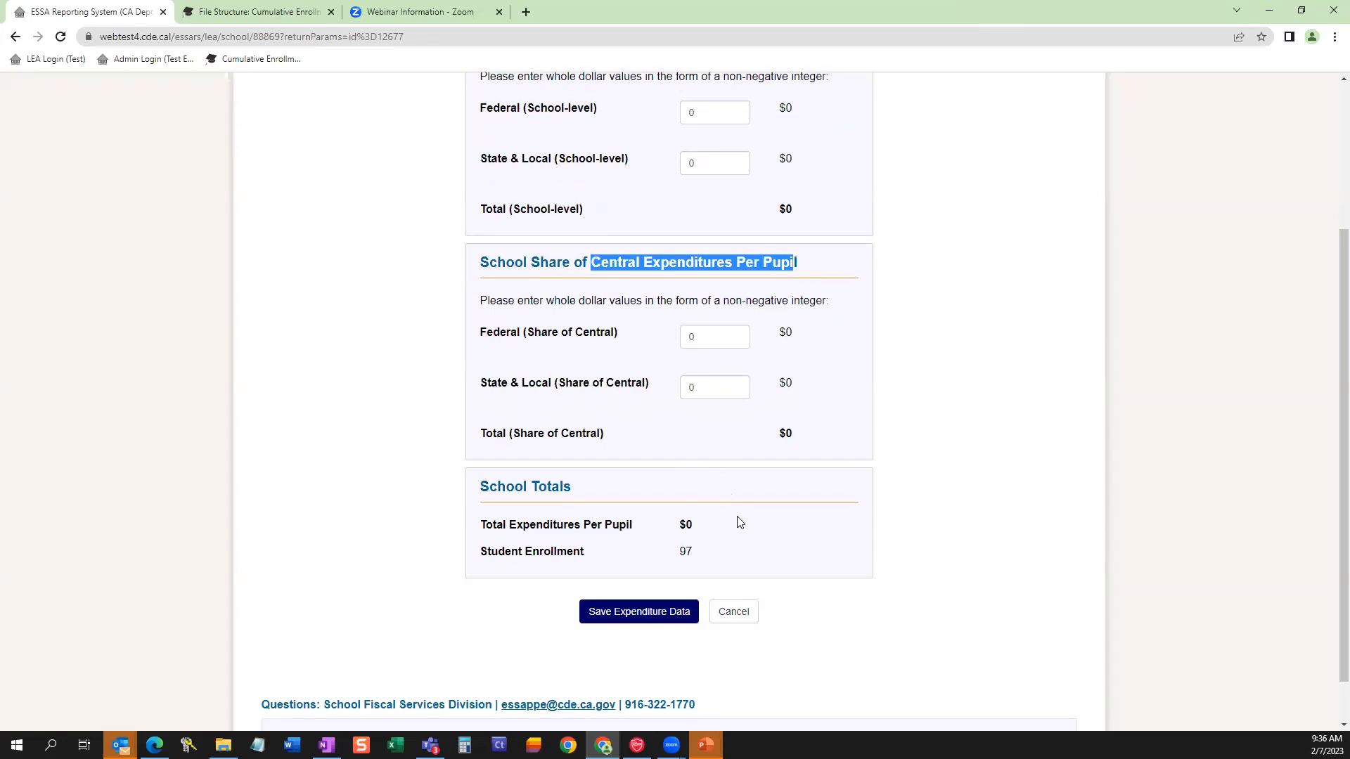
Enter Alpaugh -Senior High's school-level expenditures per pupil: 1000 for Federal and 12000 for State & Local.
{"action": "scroll", "coordinate": [738, 522], "scroll_direction": "up", "scroll_amount": 2}
{"action": "double_click", "coordinate": [688, 252]}
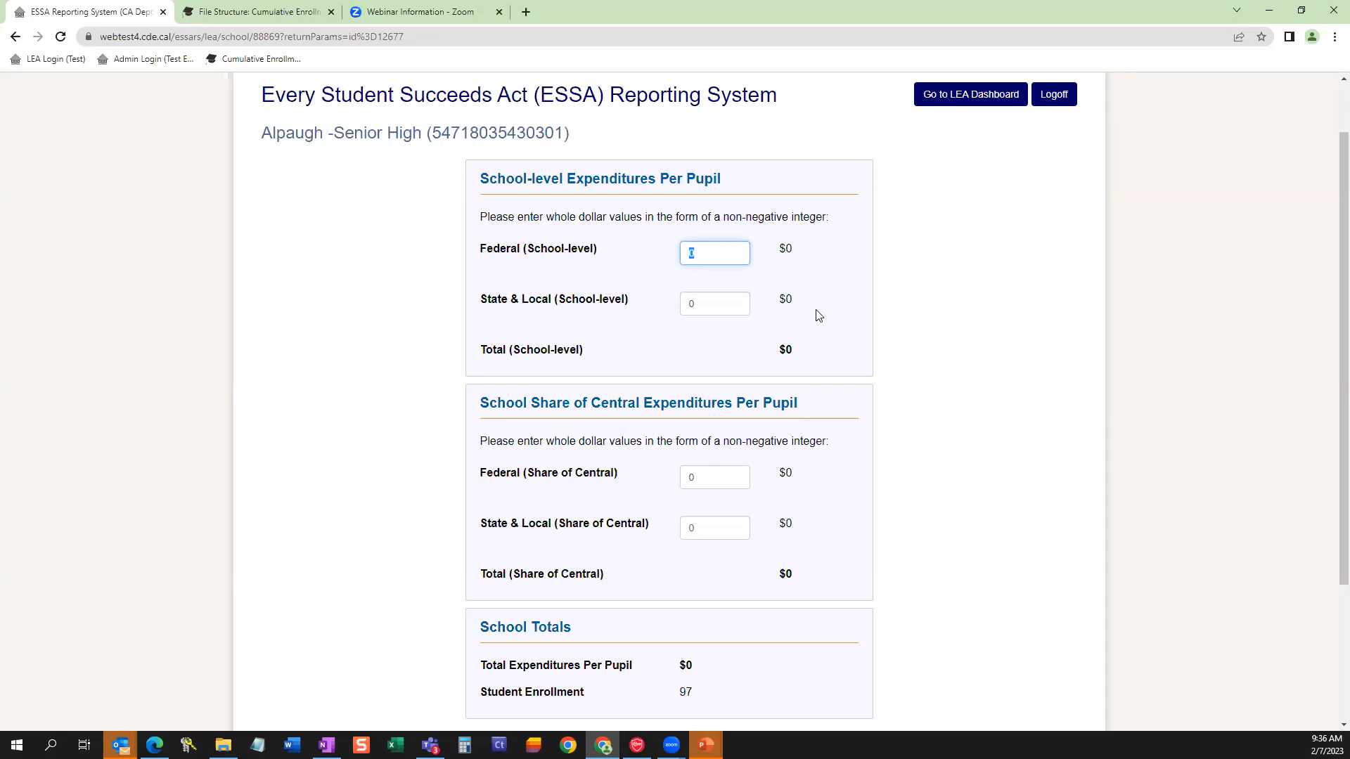
{"action": "type", "text": "1000"}
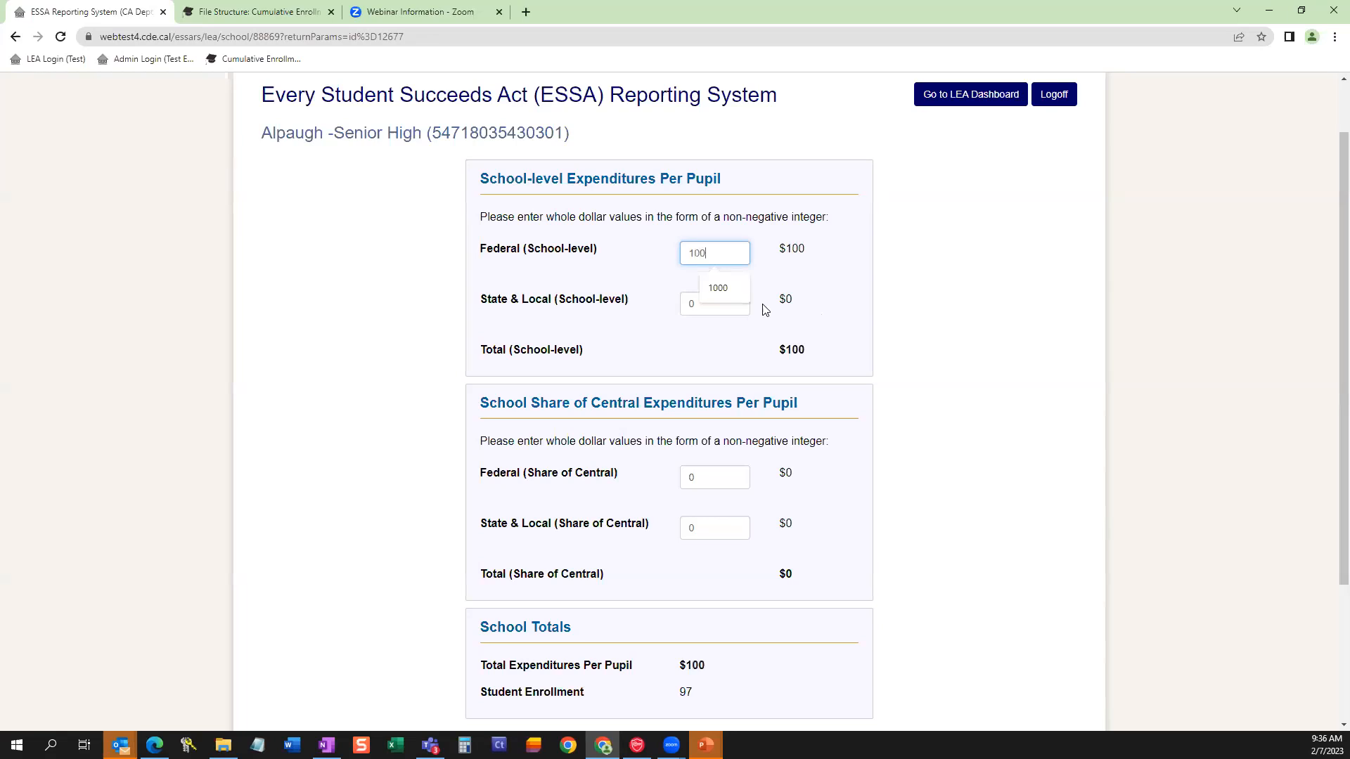
{"action": "left_click", "coordinate": [703, 305]}
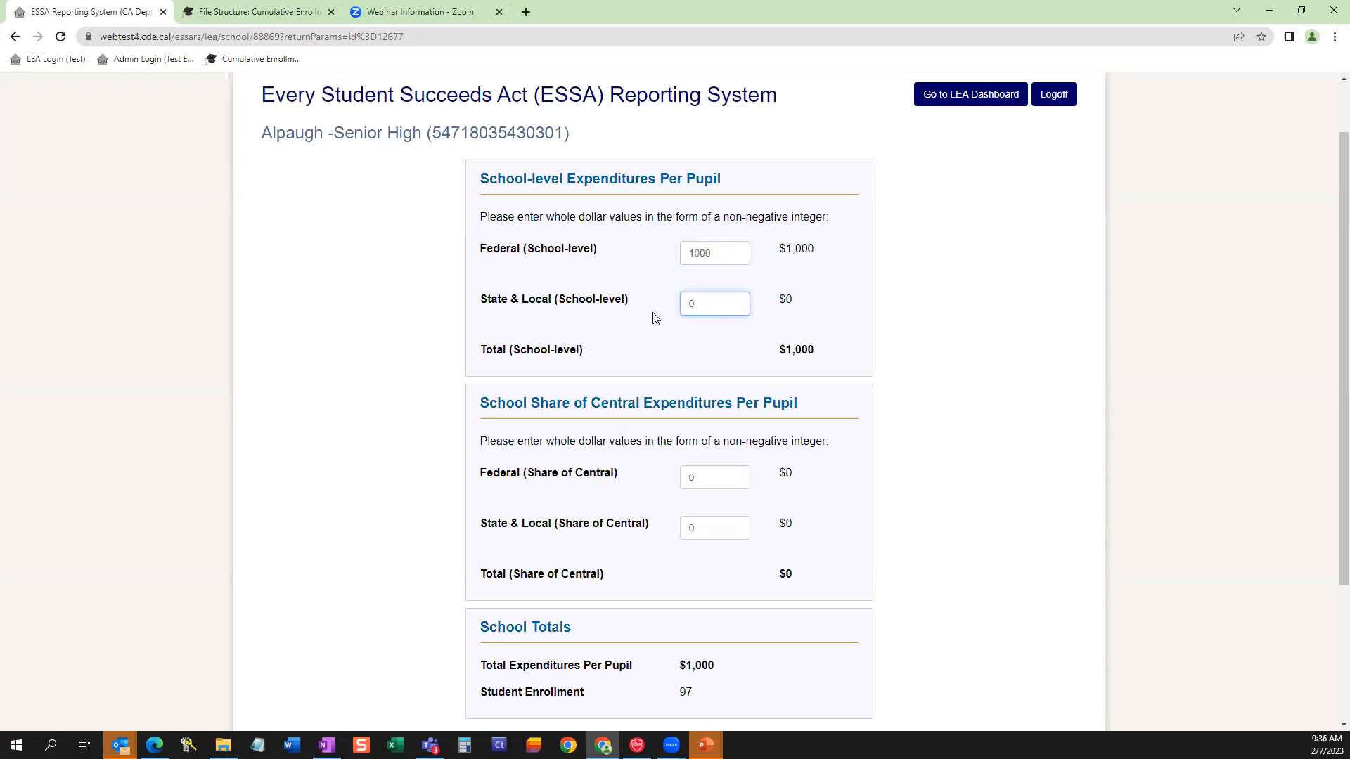
{"action": "key", "text": "BackSpace"}
{"action": "type", "text": "12"}
{"action": "type", "text": "000"}
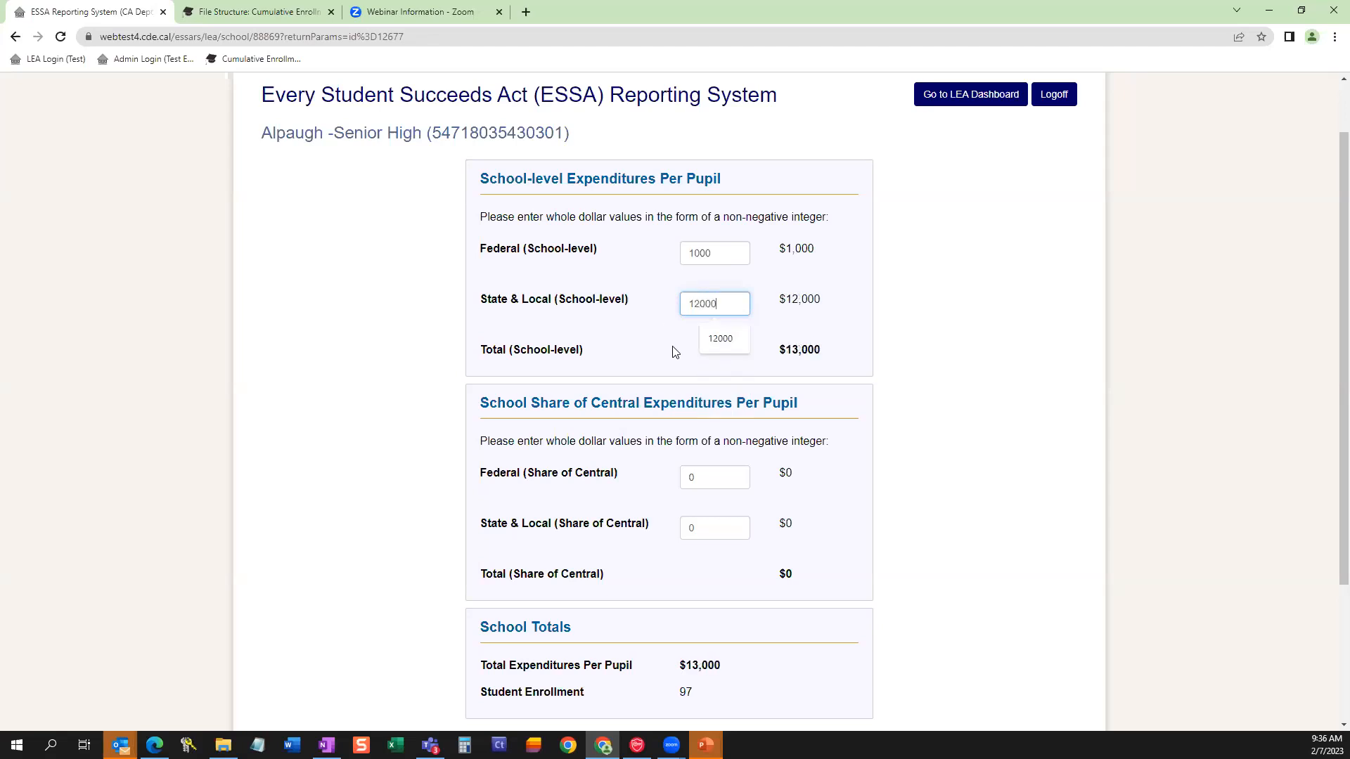
Enter Alpaugh -Senior High's share of central expenditures per pupil: 700 for Federal and 3000 for State & Local.
{"action": "left_click", "coordinate": [692, 485]}
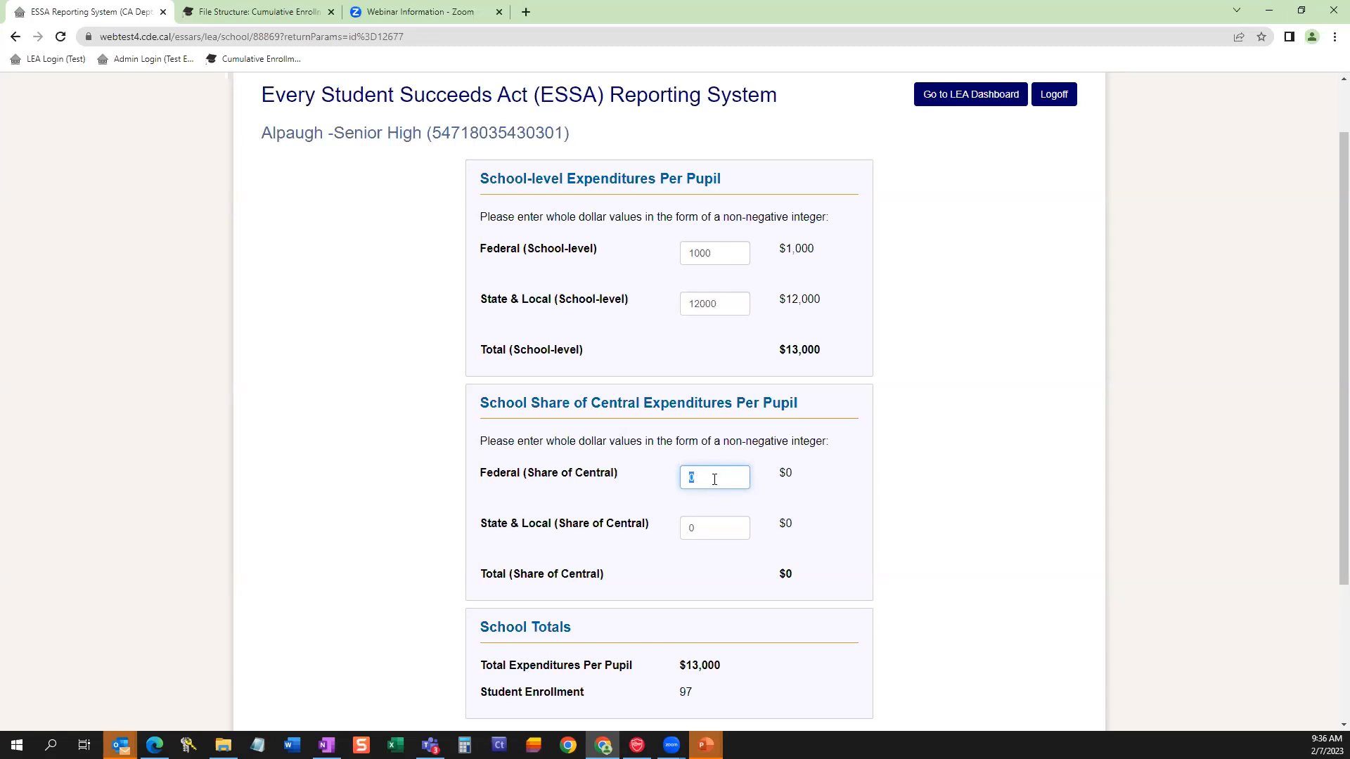
{"action": "key", "text": "BackSpace"}
{"action": "type", "text": "700"}
{"action": "left_click", "coordinate": [695, 528]}
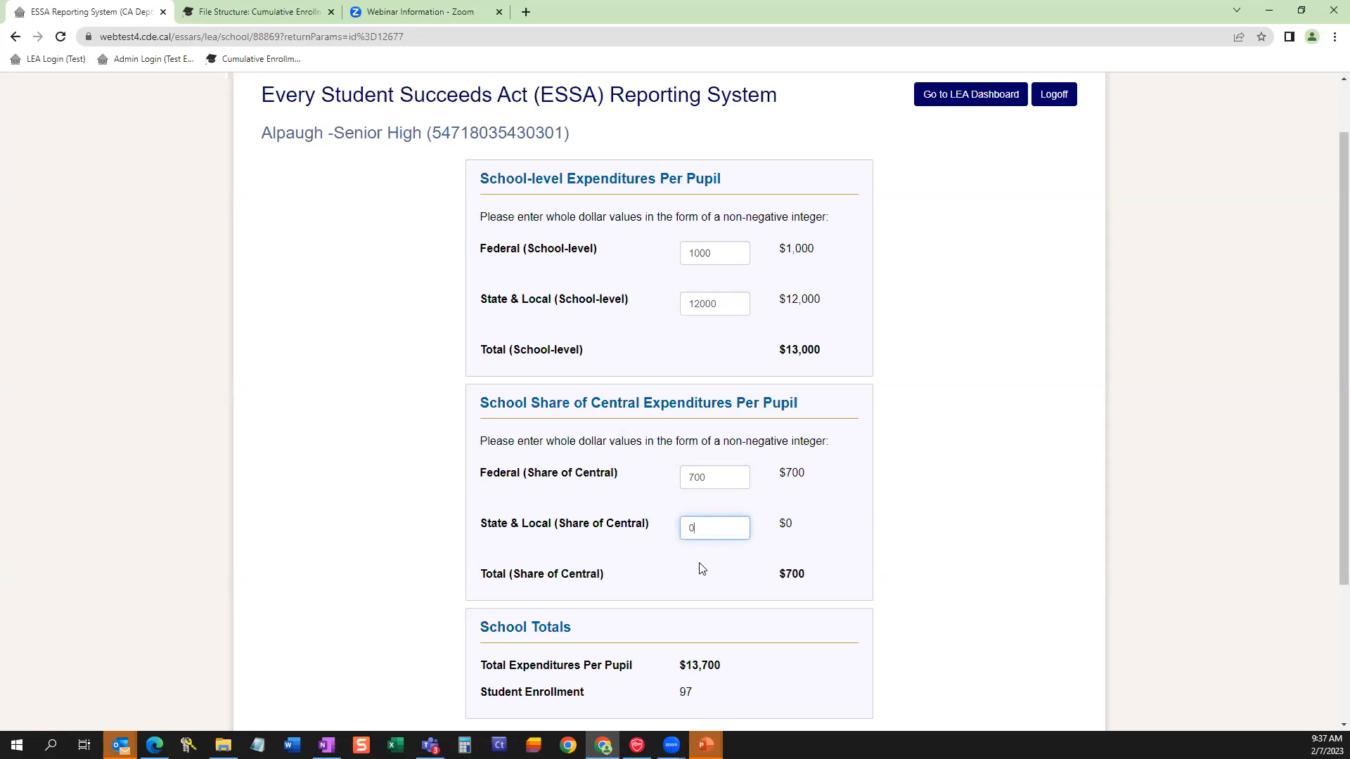
{"action": "key", "text": "BackSpace"}
{"action": "type", "text": "3000"}
{"action": "left_click", "coordinate": [846, 518]}
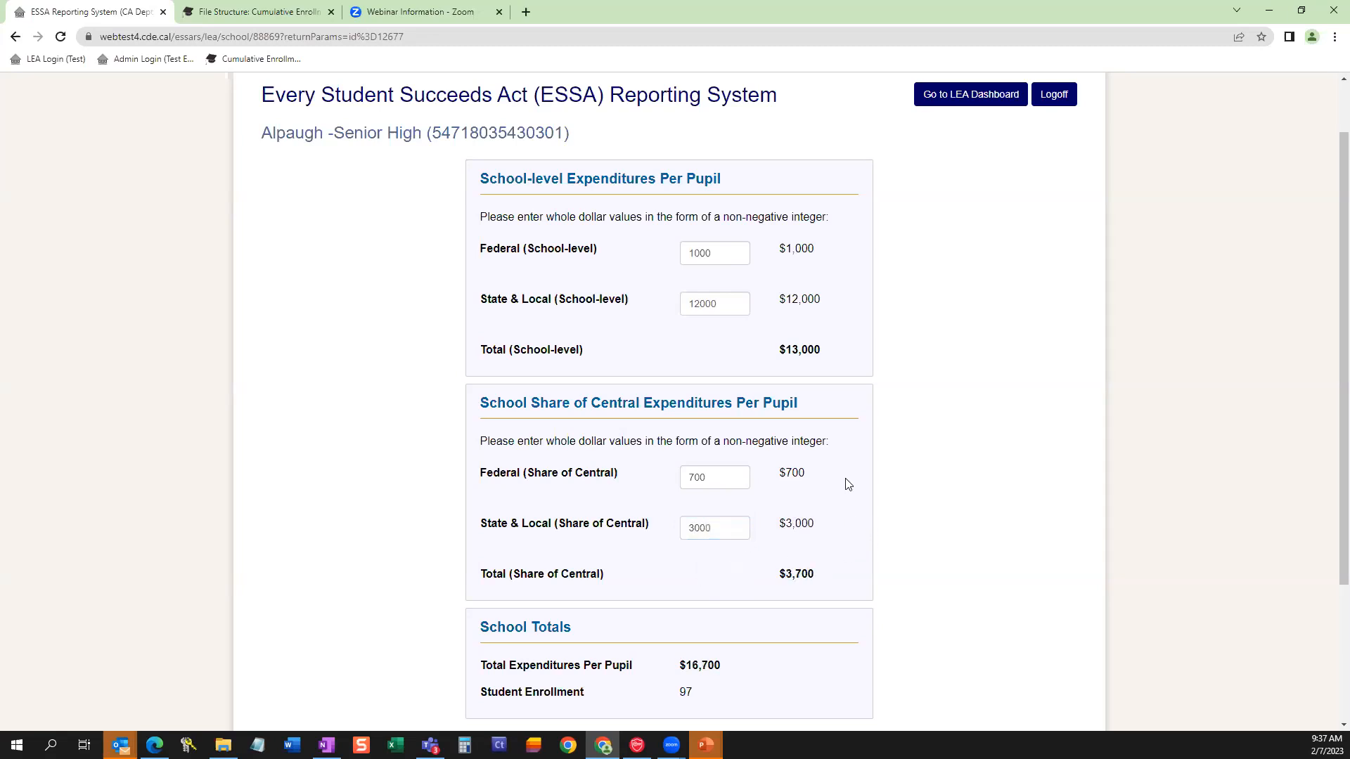
Highlight the Total Expenditures Per Pupil amount under School Totals and save the expenditure data for Alpaugh -Senior High.
{"action": "scroll", "coordinate": [847, 484], "scroll_direction": "down", "scroll_amount": 2}
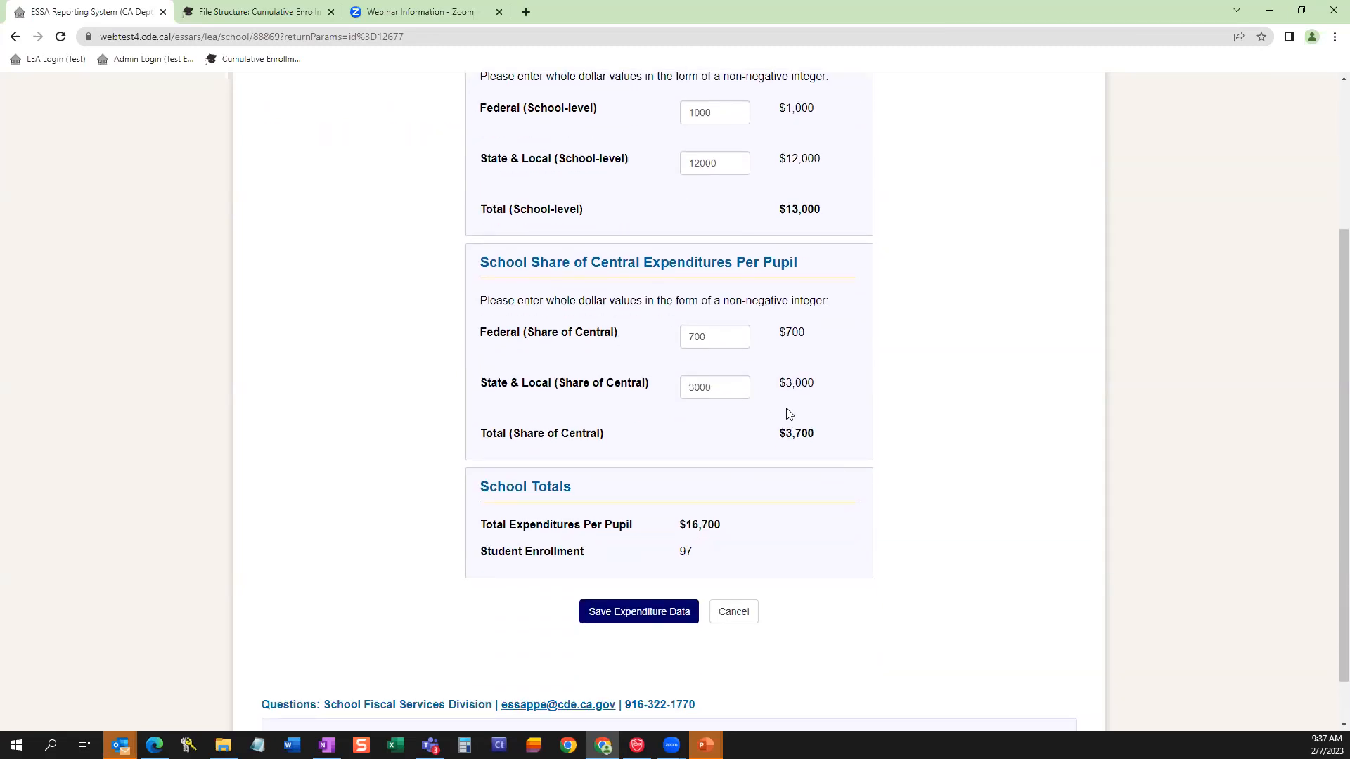
{"action": "left_click_drag", "start_coordinate": [678, 530], "coordinate": [719, 529]}
{"action": "scroll", "coordinate": [980, 515], "scroll_direction": "up", "scroll_amount": 3}
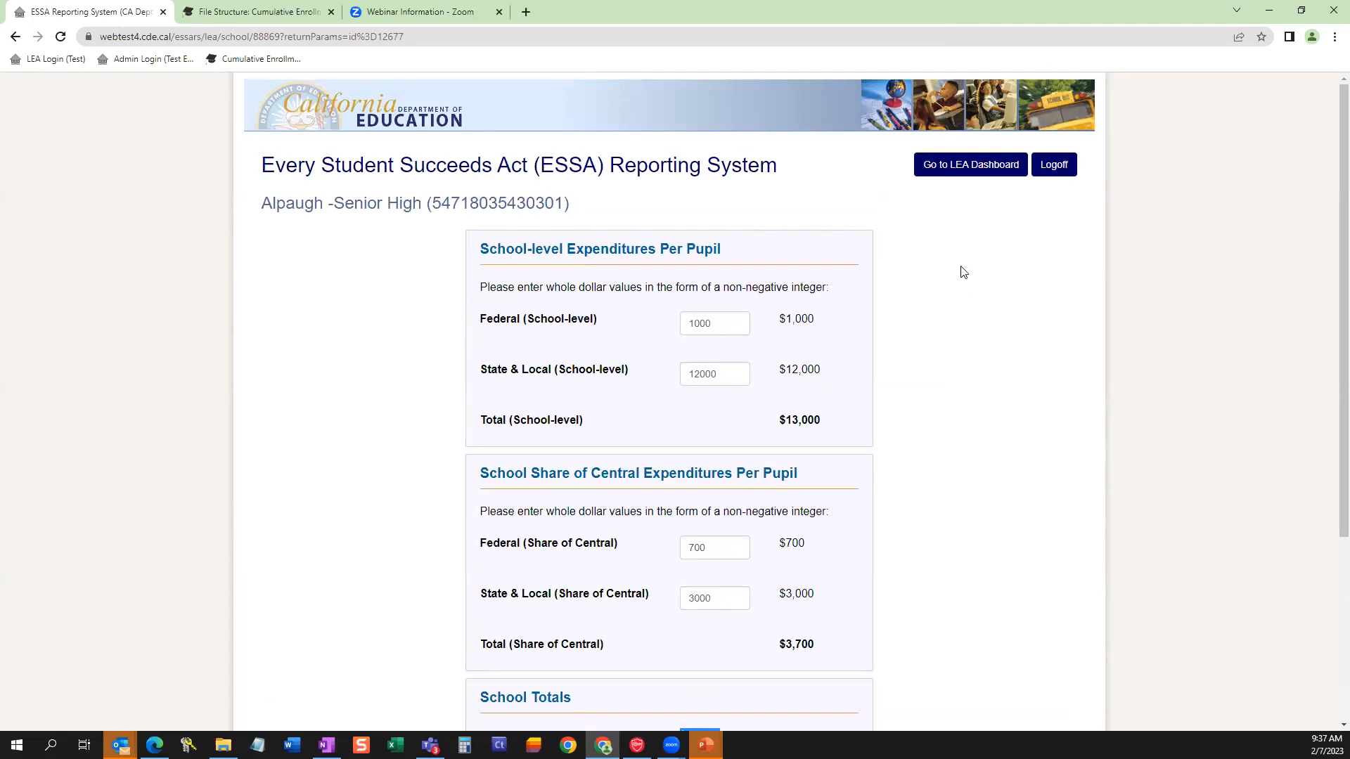
{"action": "scroll", "coordinate": [966, 494], "scroll_direction": "down", "scroll_amount": 4}
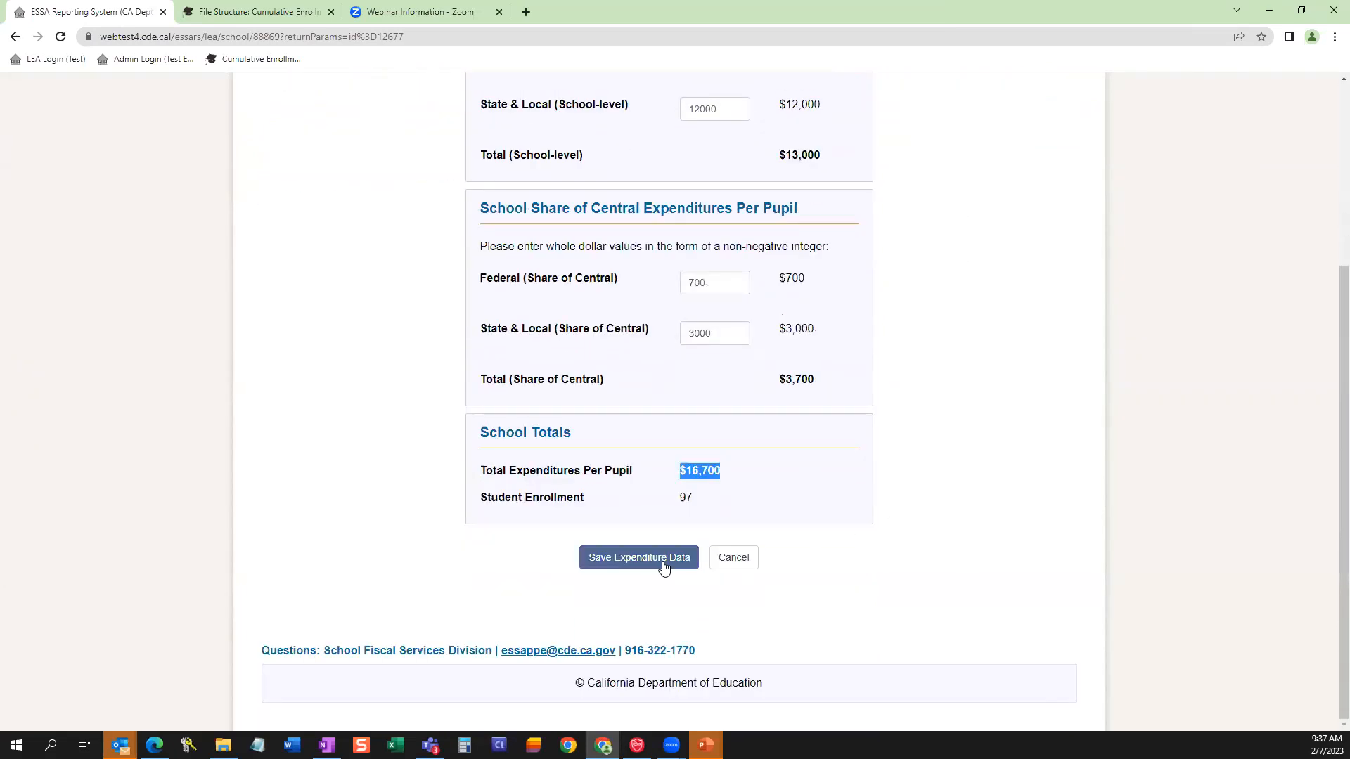
{"action": "left_click", "coordinate": [663, 558]}
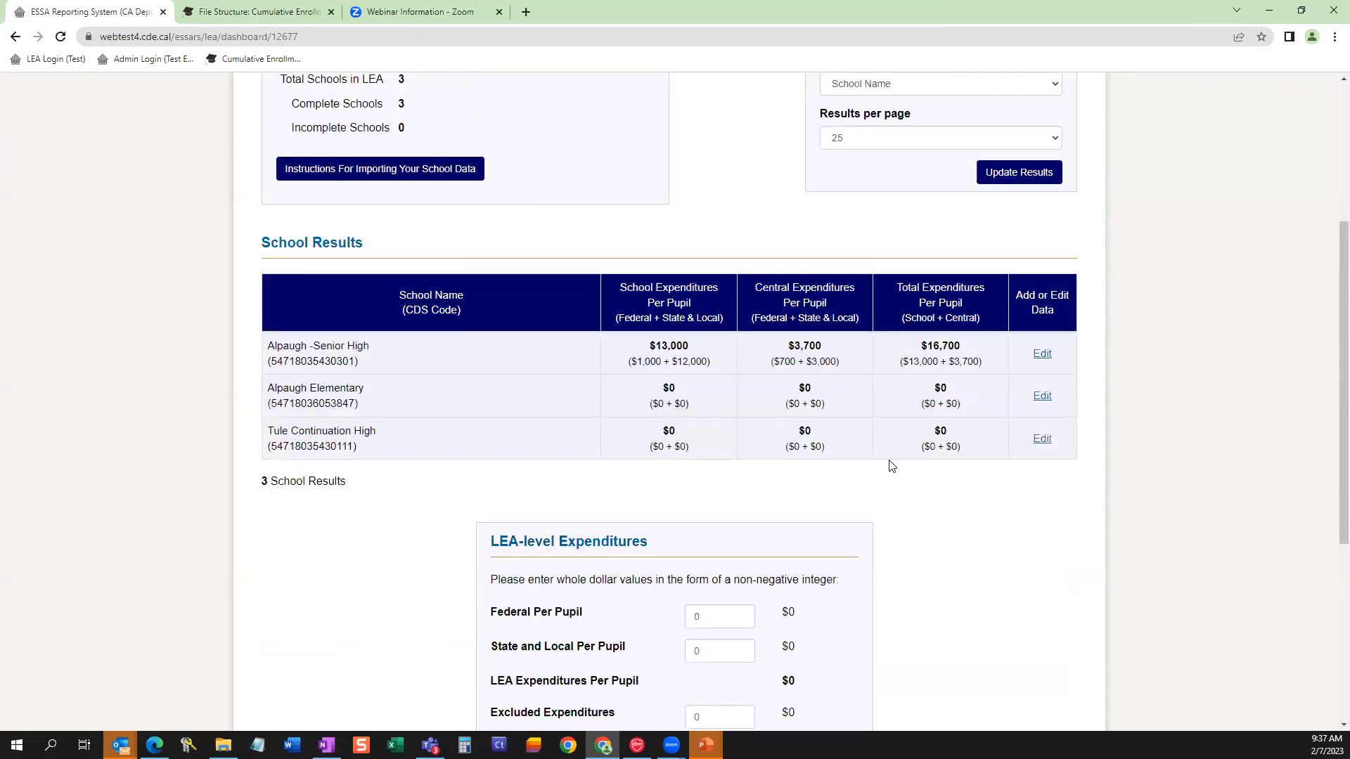
Open Alpaugh Elementary's data and enter school-level expenditures per pupil of 1100 for Federal and 13000 for State & Local.
{"action": "left_click", "coordinate": [1043, 398]}
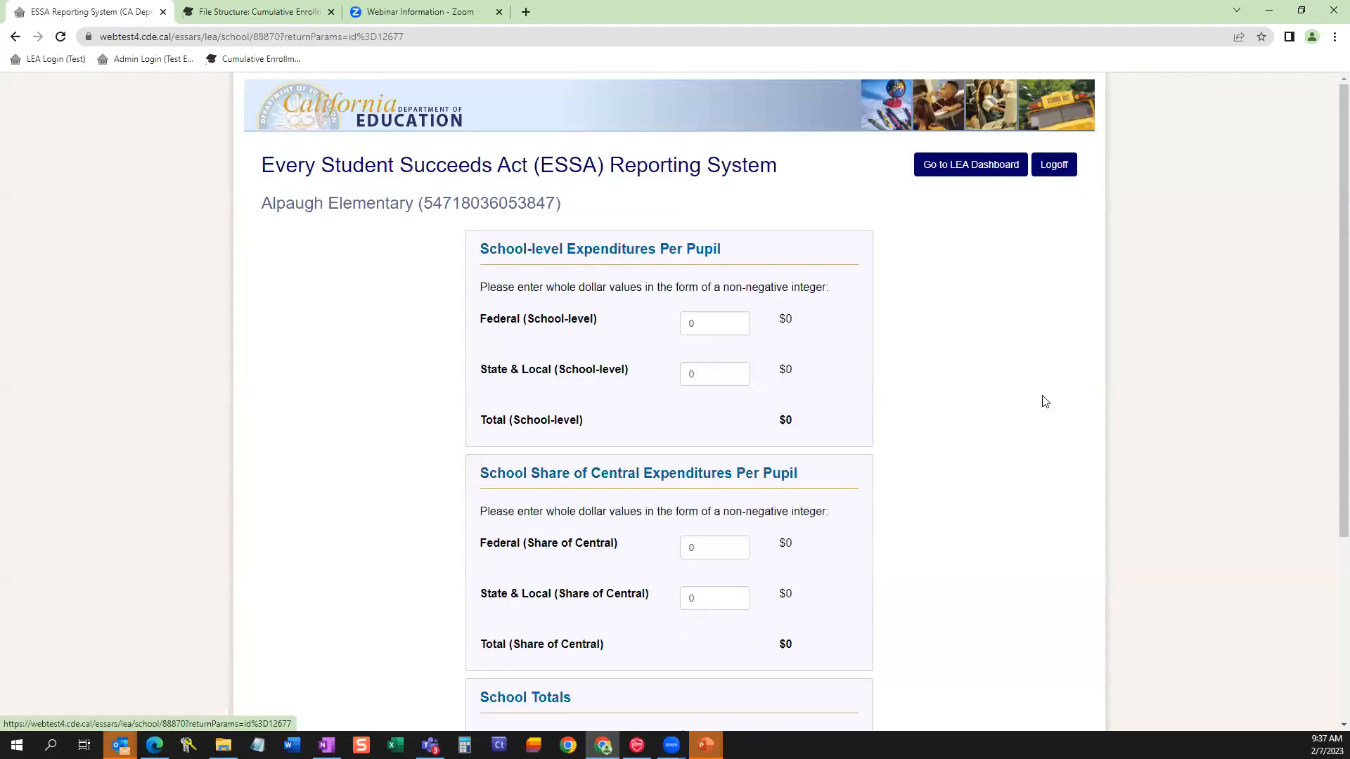
{"action": "double_click", "coordinate": [695, 322]}
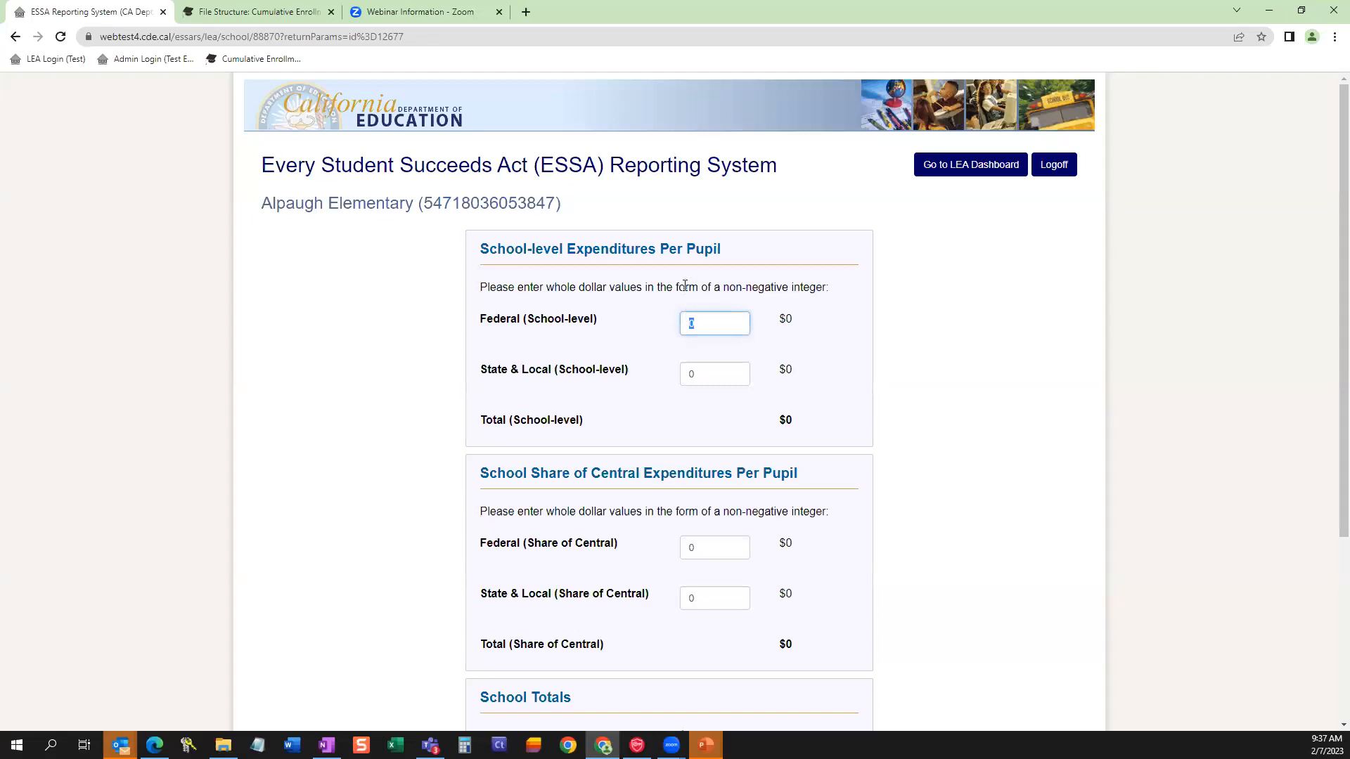
{"action": "type", "text": "1100"}
{"action": "double_click", "coordinate": [693, 378]}
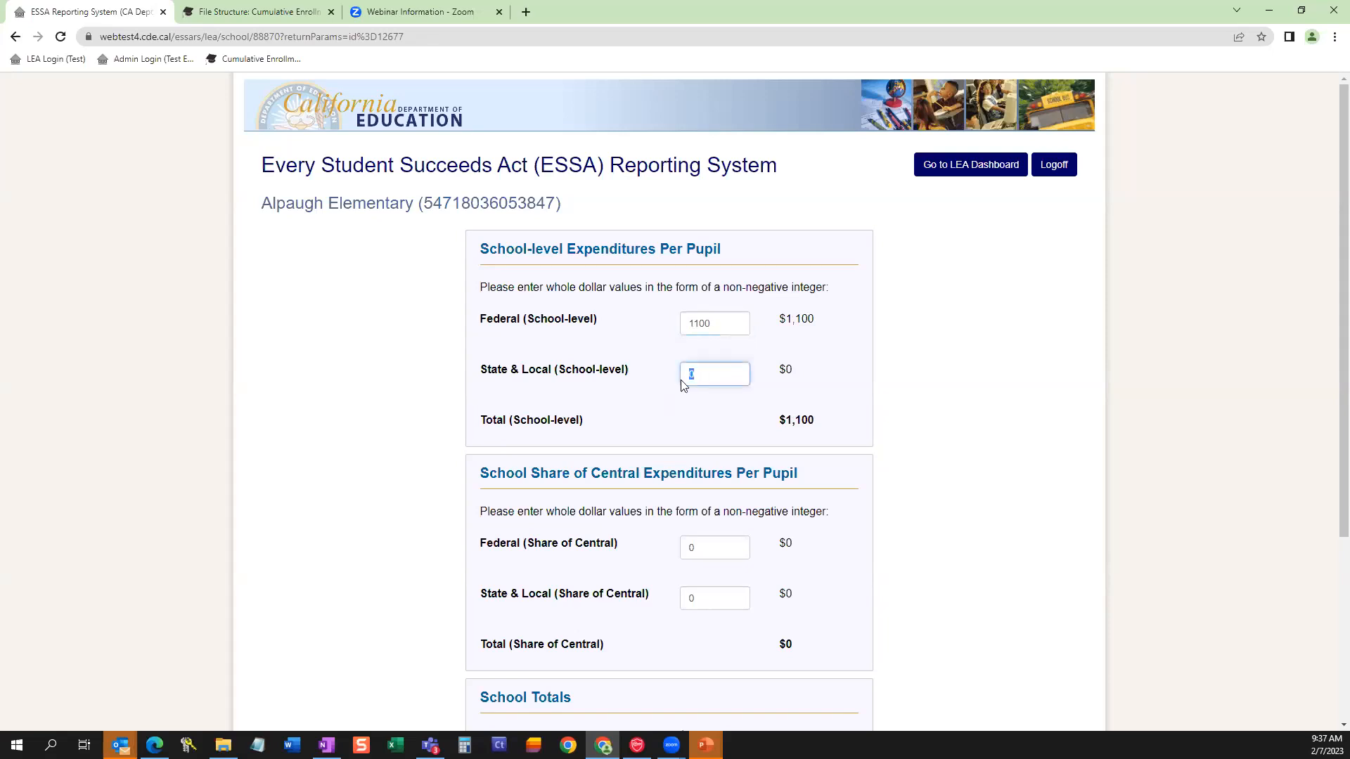
{"action": "type", "text": "13000"}
{"action": "left_click", "coordinate": [715, 513]}
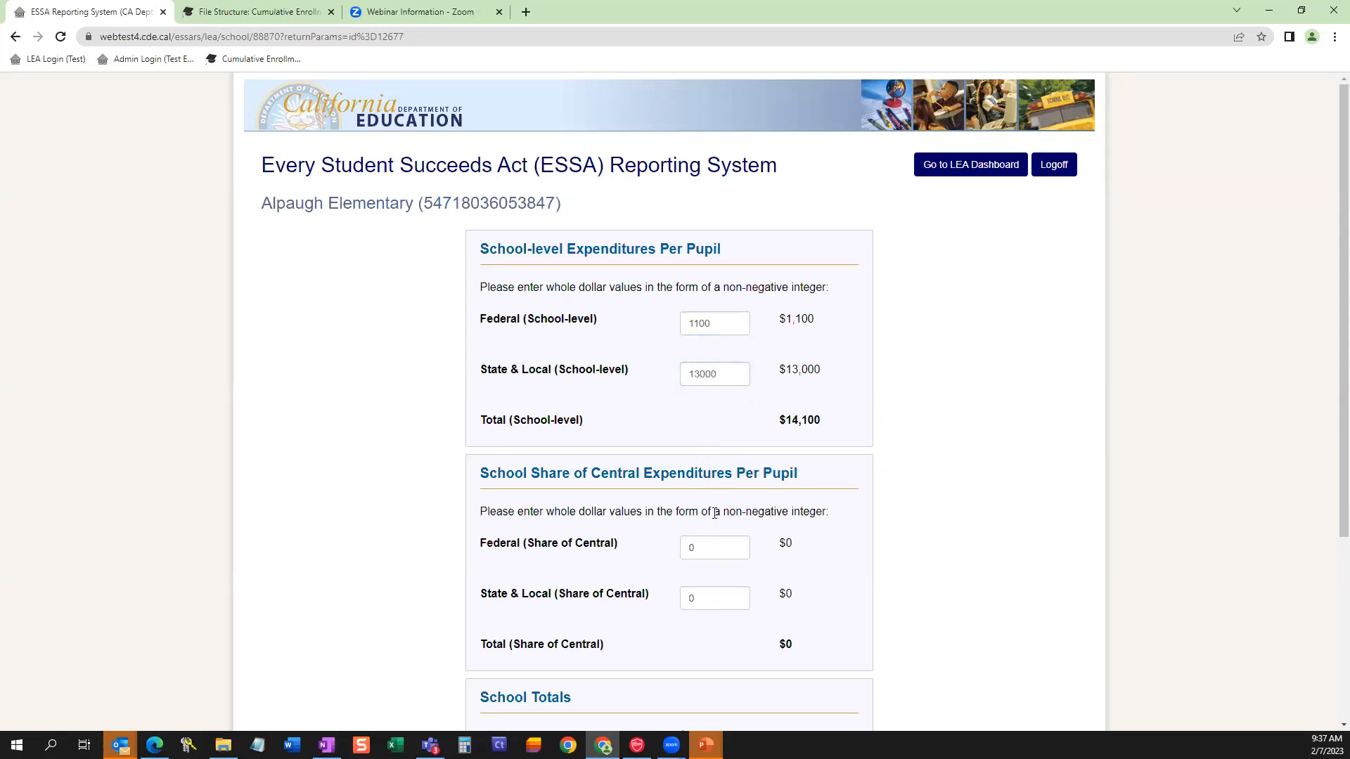
Enter Alpaugh Elementary's share of central expenditures as 800 for Federal and 4000 for State & Local, and save the expenditure data.
{"action": "double_click", "coordinate": [709, 546]}
{"action": "type", "text": "800"}
{"action": "left_click_drag", "start_coordinate": [699, 599], "coordinate": [659, 600]}
{"action": "type", "text": "4000"}
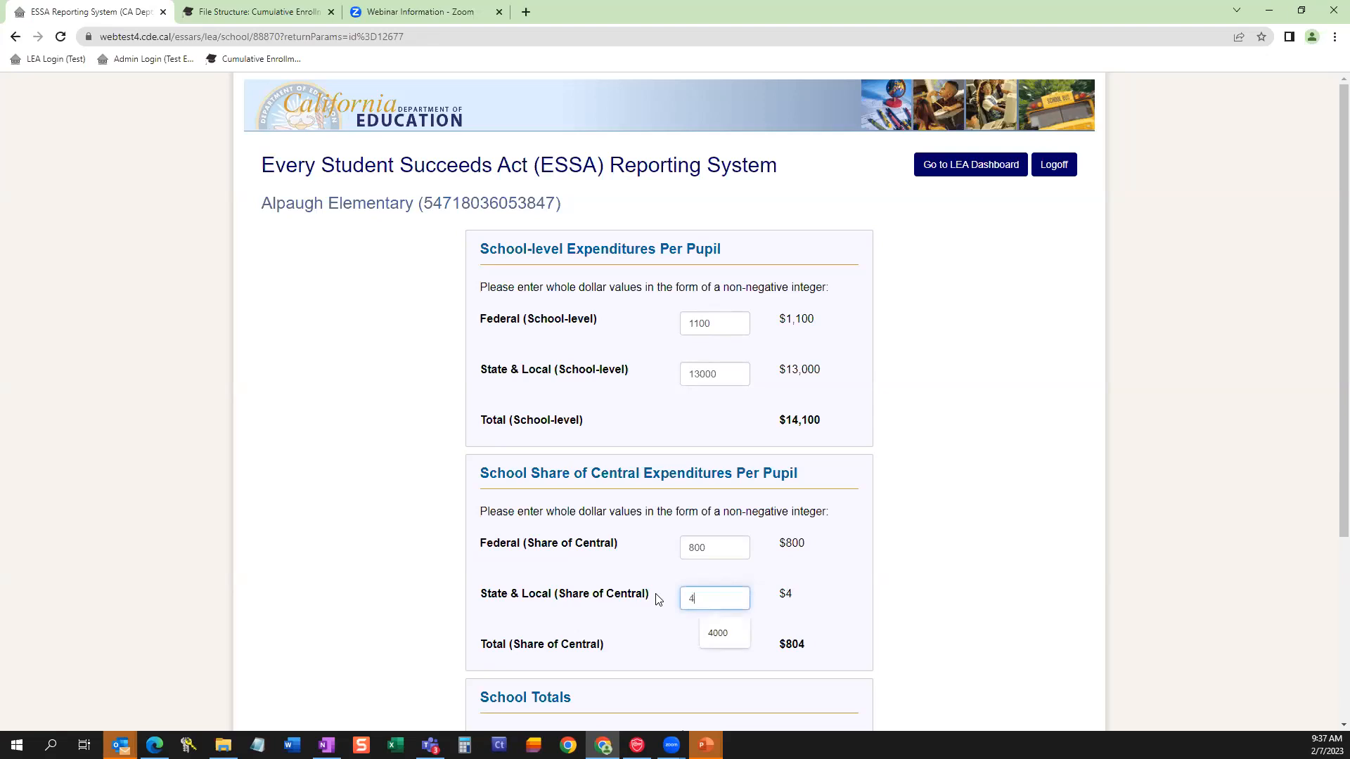
{"action": "left_click", "coordinate": [893, 495]}
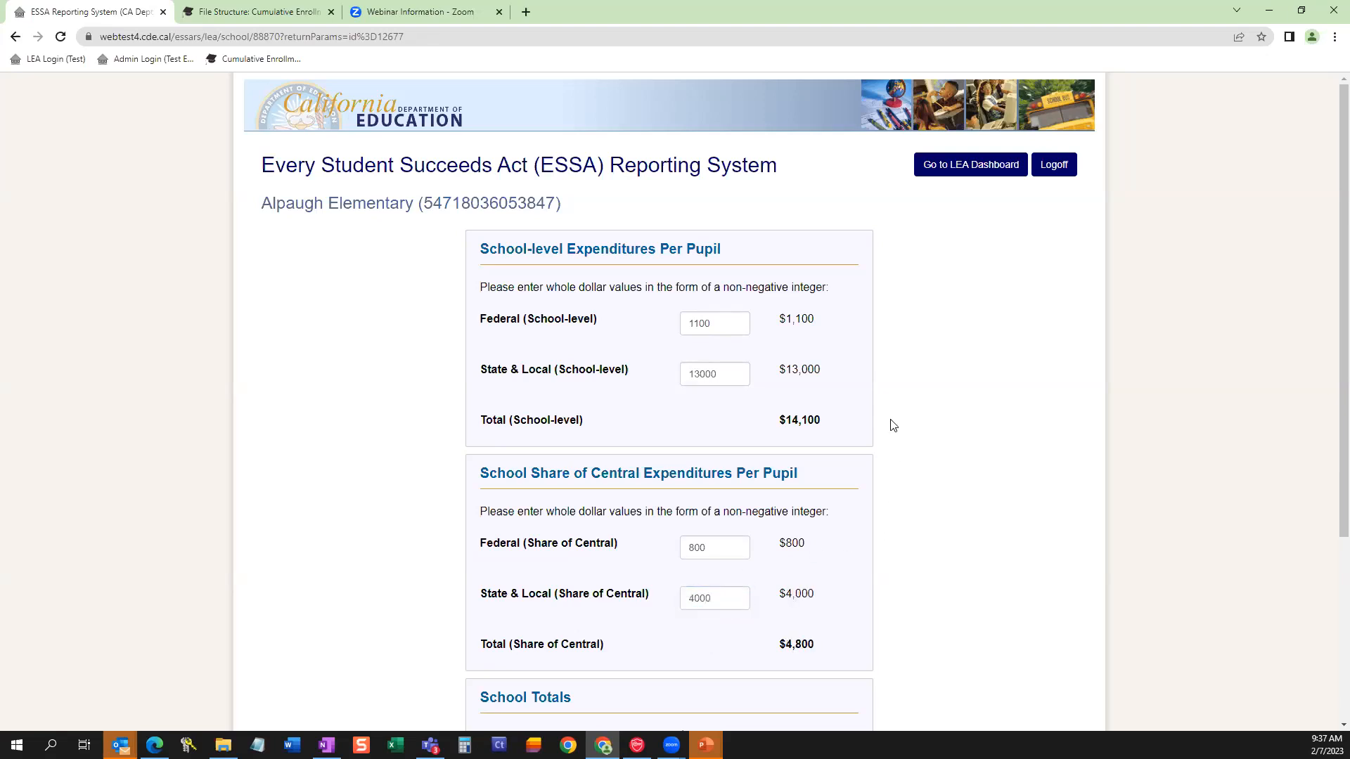
{"action": "scroll", "coordinate": [891, 425], "scroll_direction": "down", "scroll_amount": 3}
{"action": "left_click", "coordinate": [631, 613]}
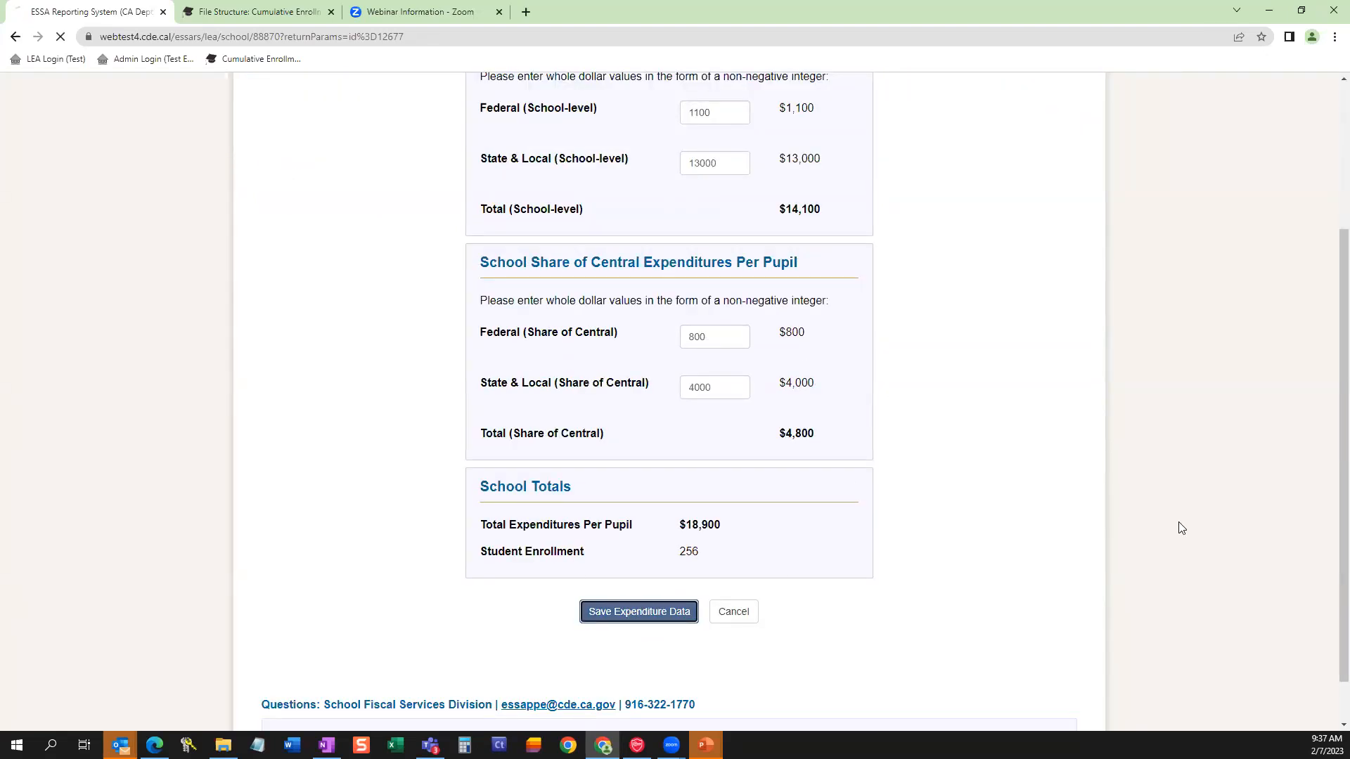
Open Tule Continuation High's data and enter school-level expenditures per pupil of 5000 for Federal and 15000 for State & Local.
{"action": "left_click", "coordinate": [1042, 438]}
{"action": "left_click_drag", "start_coordinate": [681, 324], "coordinate": [668, 325]}
{"action": "left_click", "coordinate": [334, 714]}
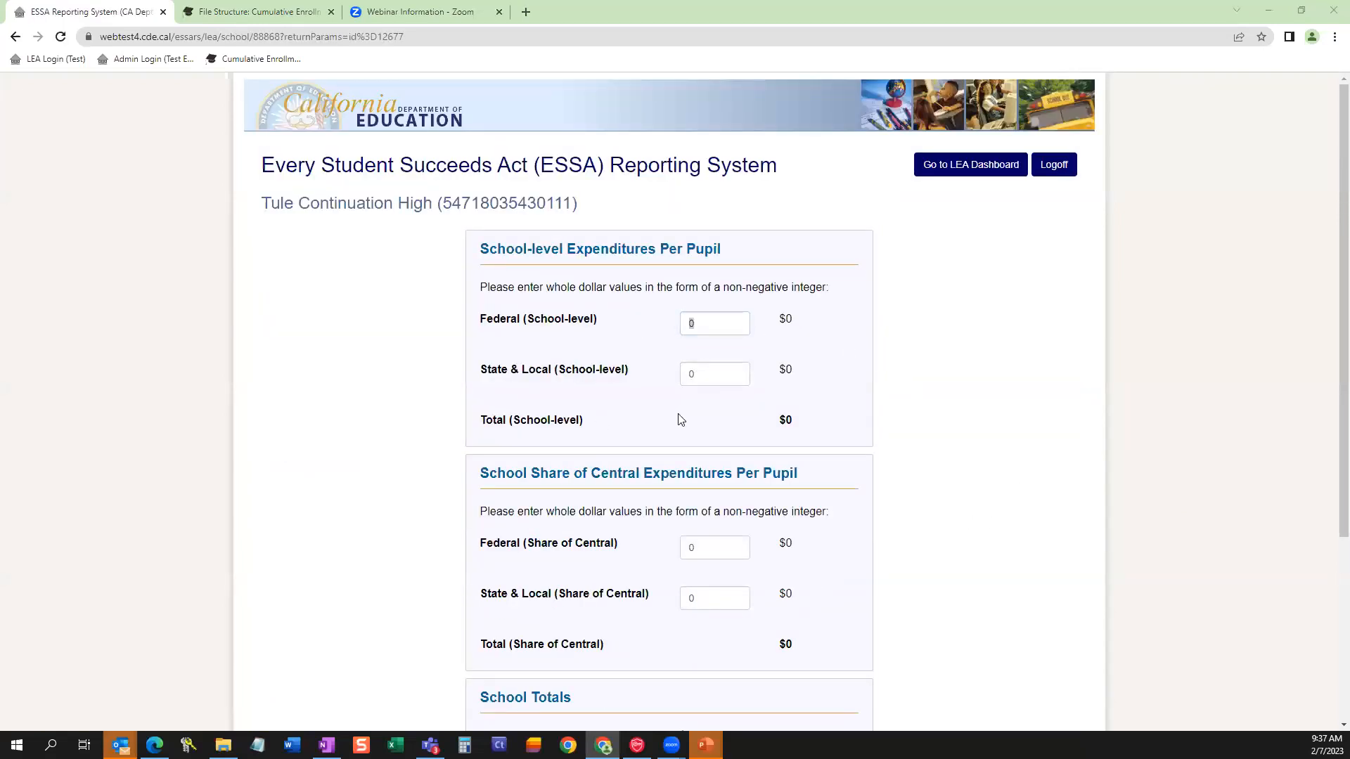
{"action": "left_click", "coordinate": [709, 322]}
{"action": "key", "text": "BackSpace"}
{"action": "type", "text": "5000"}
{"action": "left_click", "coordinate": [694, 373]}
{"action": "key", "text": "BackSpace"}
{"action": "type", "text": "1"}
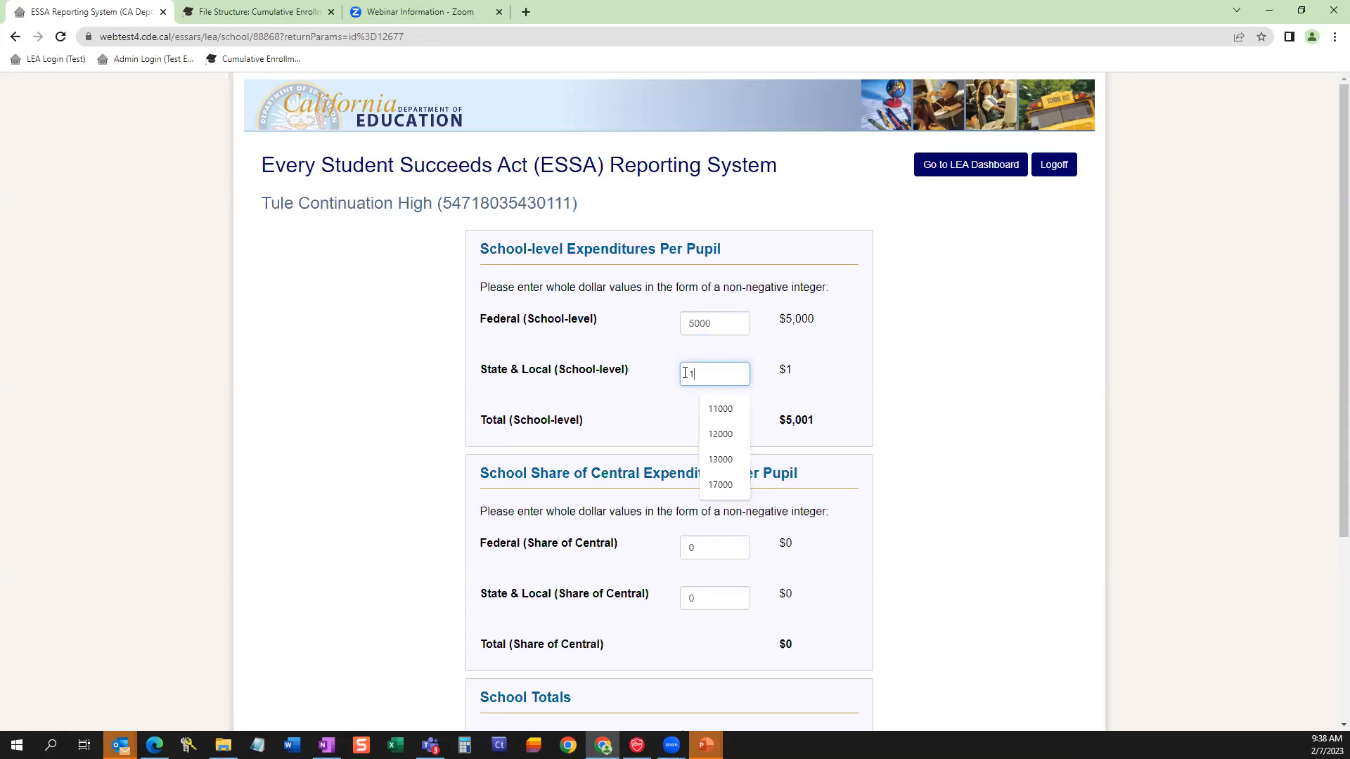
{"action": "type", "text": "5000"}
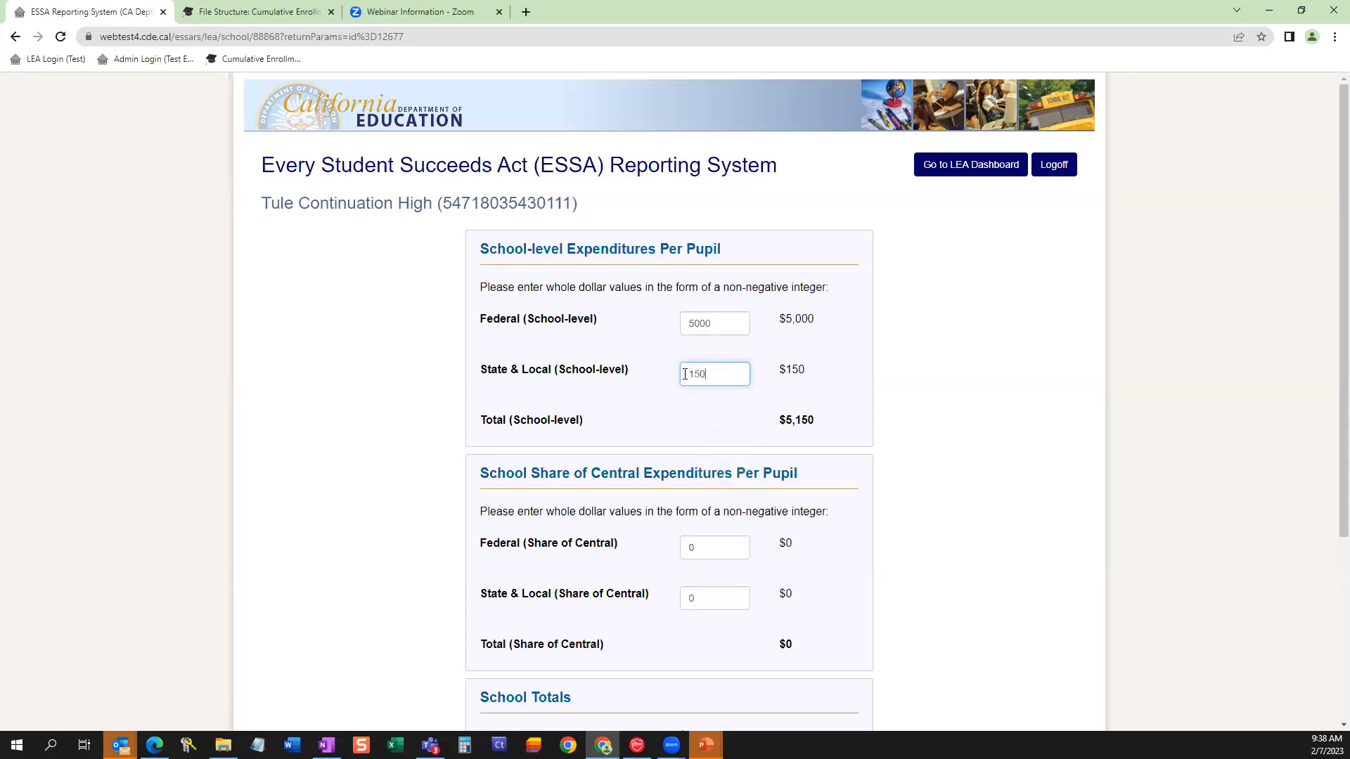
Enter Tule Continuation High's share of central expenditures per pupil: 900 for Federal and 6000 for State & Local.
{"action": "left_click", "coordinate": [694, 543]}
{"action": "key", "text": "BackSpace"}
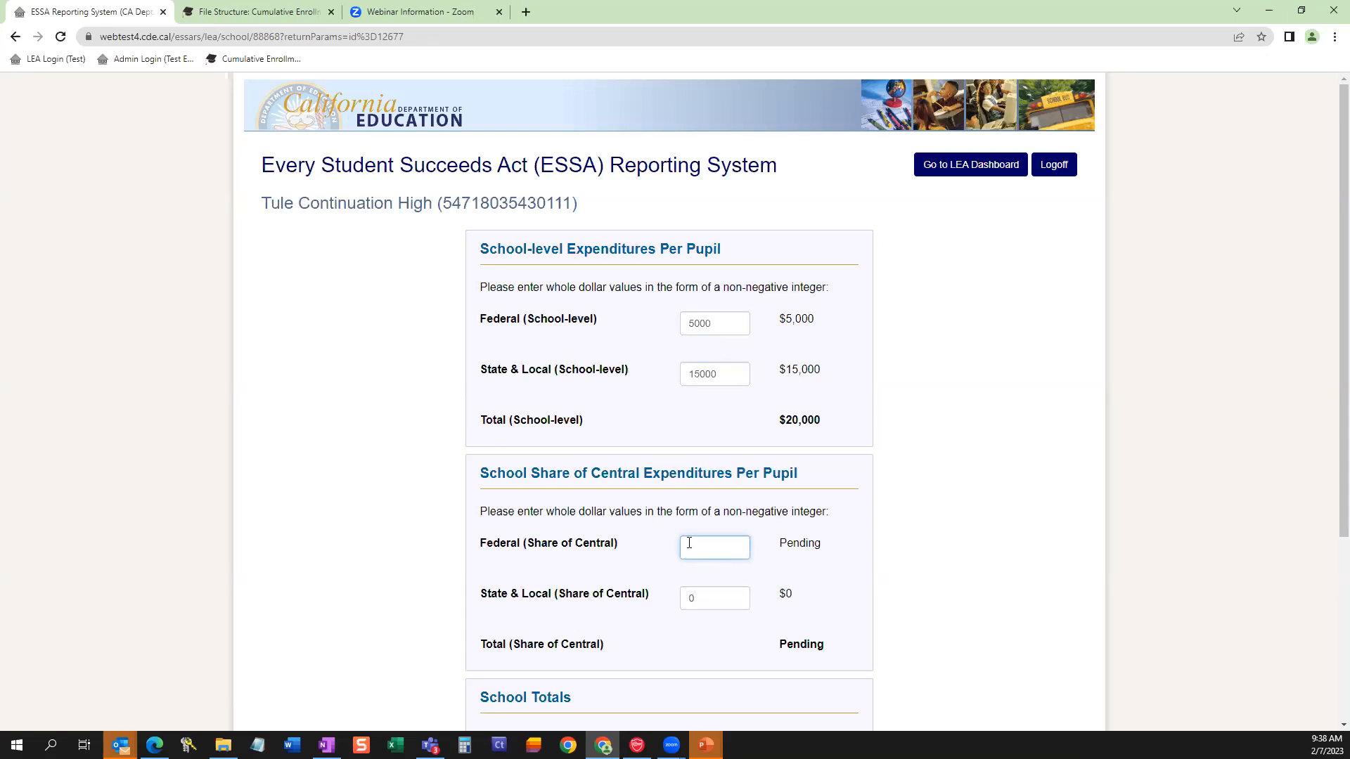
{"action": "type", "text": "900"}
{"action": "left_click", "coordinate": [698, 603]}
{"action": "key", "text": "BackSpace"}
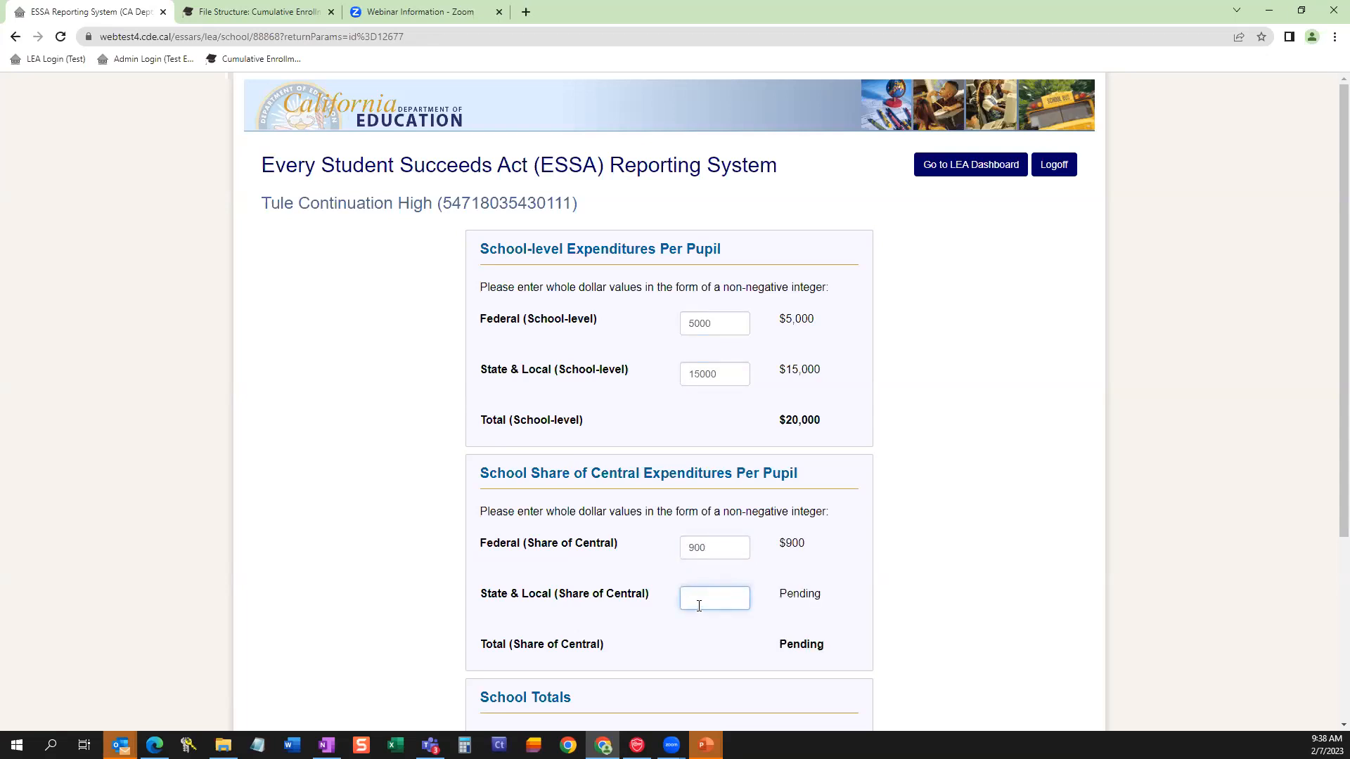
{"action": "type", "text": "6"}
{"action": "key", "text": "BackSpace"}
{"action": "type", "text": "6000"}
{"action": "left_click", "coordinate": [840, 564]}
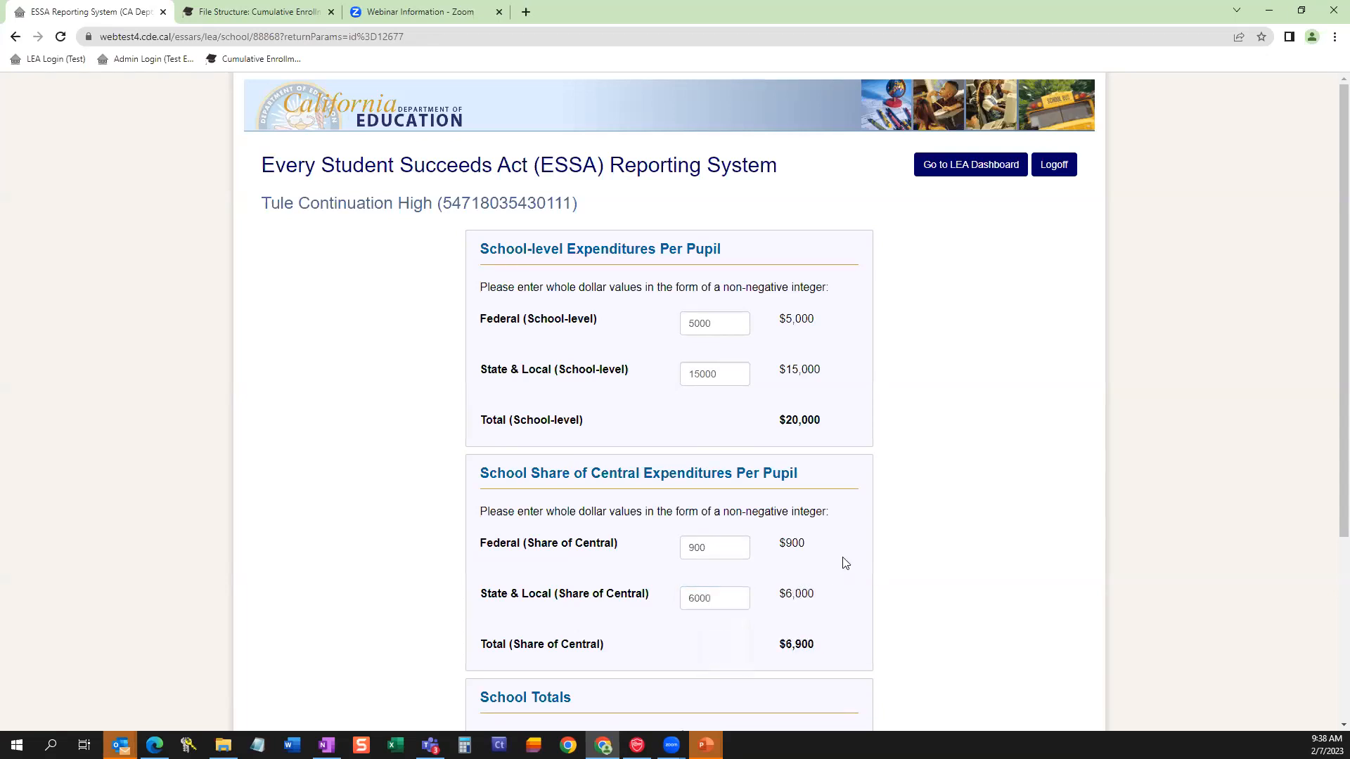
Save Tule Continuation High's expenditure data and review the three schools' results on the LEA dashboard.
{"action": "scroll", "coordinate": [825, 546], "scroll_direction": "down", "scroll_amount": 3}
{"action": "left_click", "coordinate": [674, 561]}
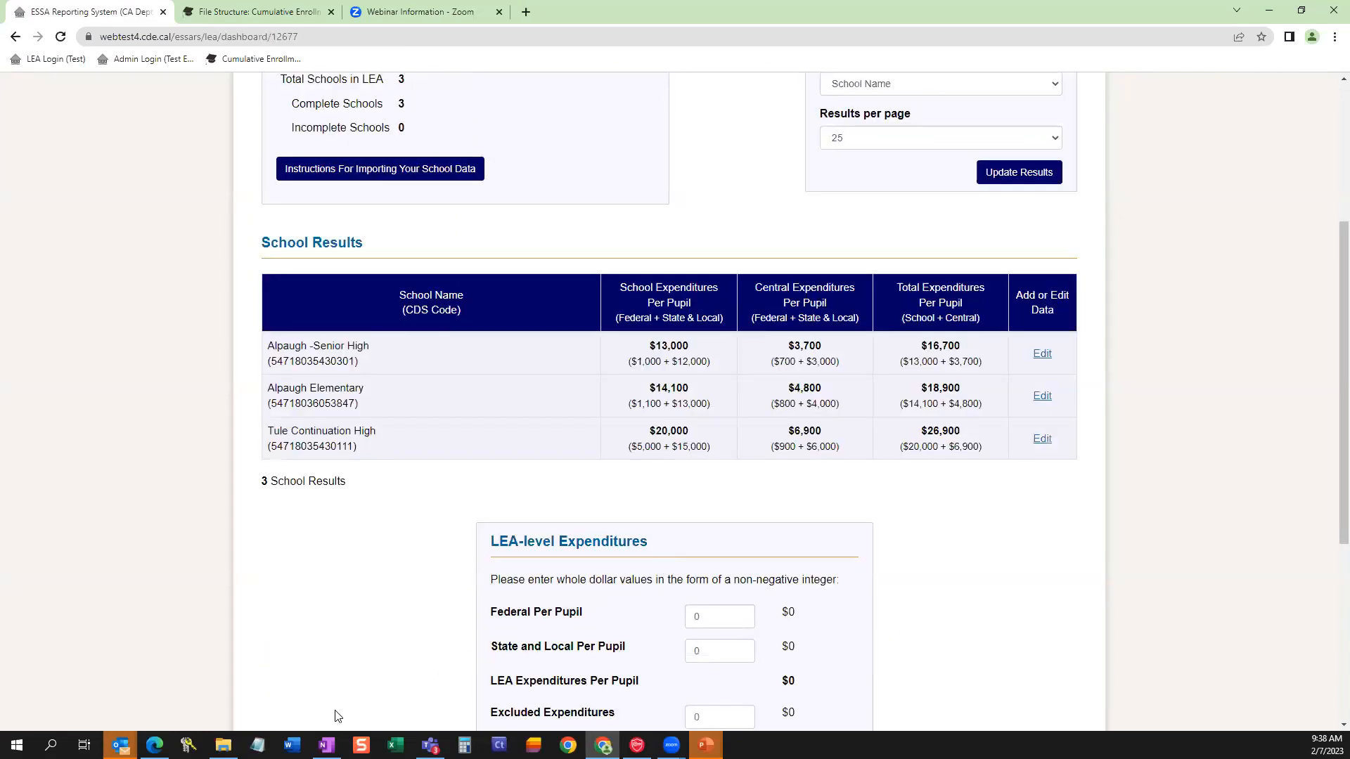
{"action": "scroll", "coordinate": [977, 548], "scroll_direction": "up", "scroll_amount": 1}
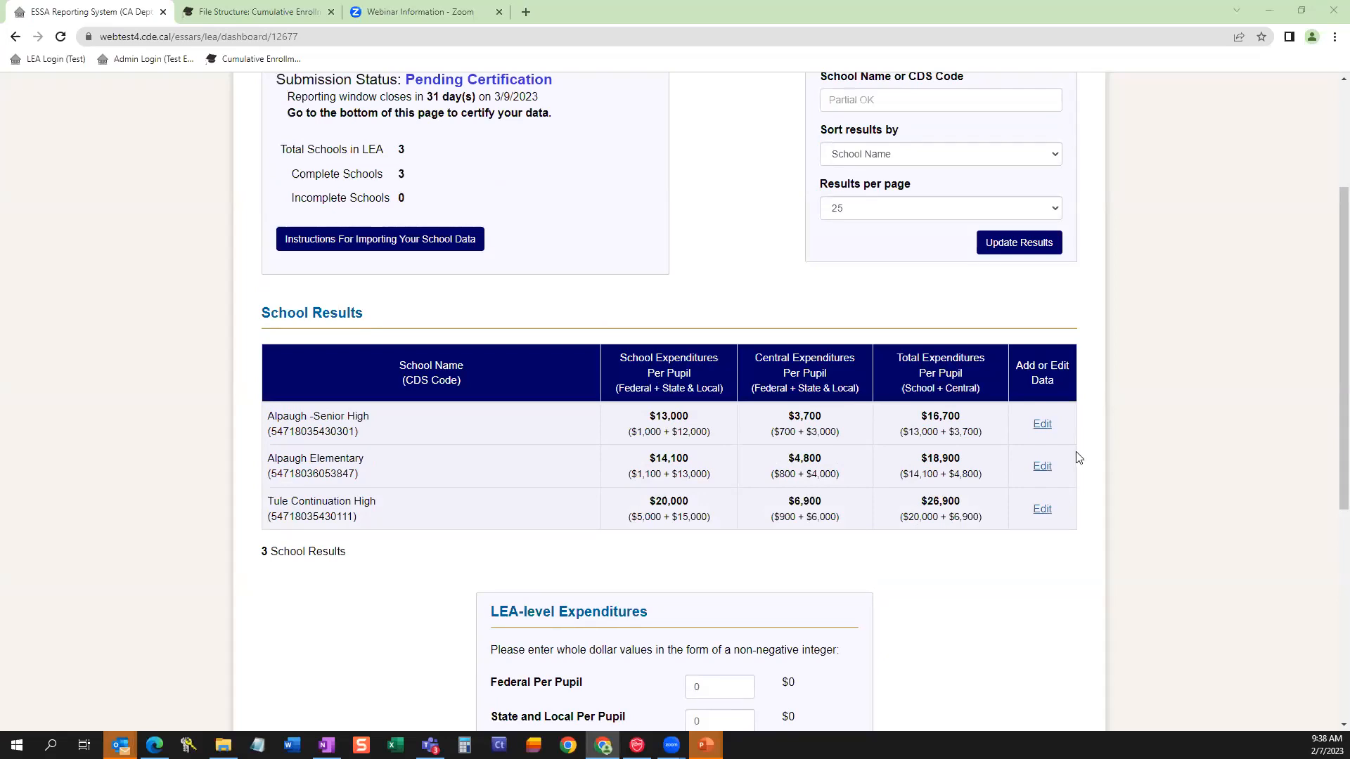
{"action": "scroll", "coordinate": [973, 619], "scroll_direction": "up", "scroll_amount": 1}
{"action": "scroll", "coordinate": [972, 618], "scroll_direction": "down", "scroll_amount": 1}
{"action": "scroll", "coordinate": [973, 615], "scroll_direction": "down", "scroll_amount": 1}
{"action": "scroll", "coordinate": [973, 614], "scroll_direction": "down", "scroll_amount": 3}
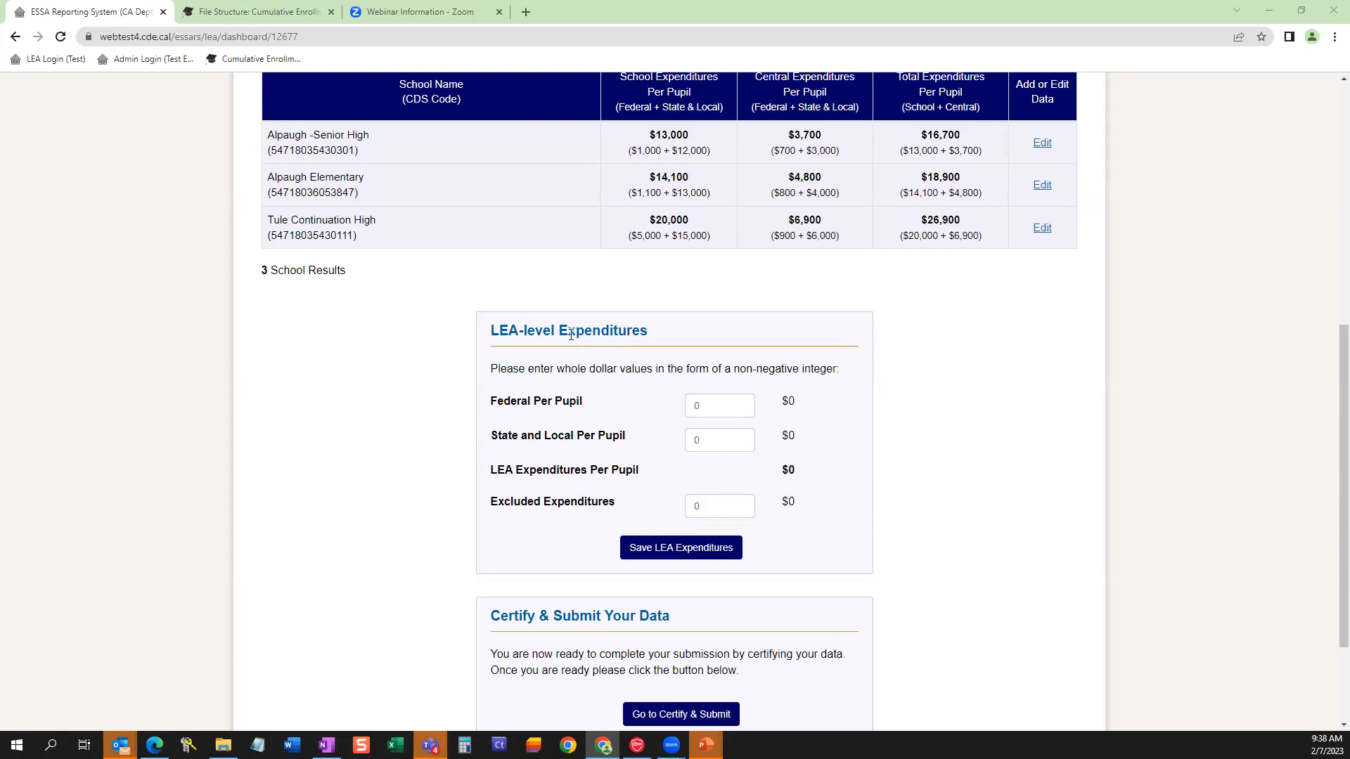
Enter LEA-level expenditures of 100 for Federal per pupil, 15000 for State and Local per pupil and 500000 for Excluded Expenditures, and save them.
{"action": "left_click_drag", "start_coordinate": [648, 330], "coordinate": [490, 330]}
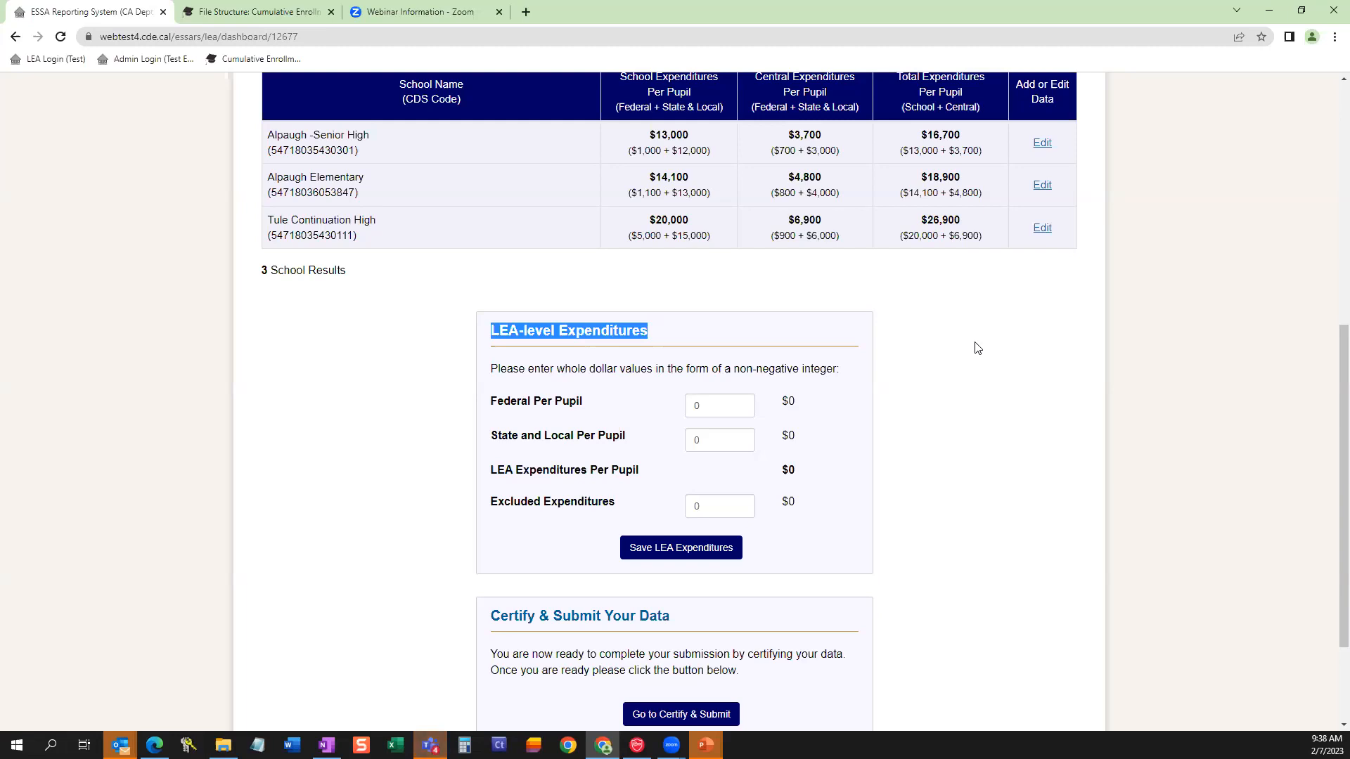
{"action": "left_click", "coordinate": [699, 406]}
{"action": "type", "text": "1000"}
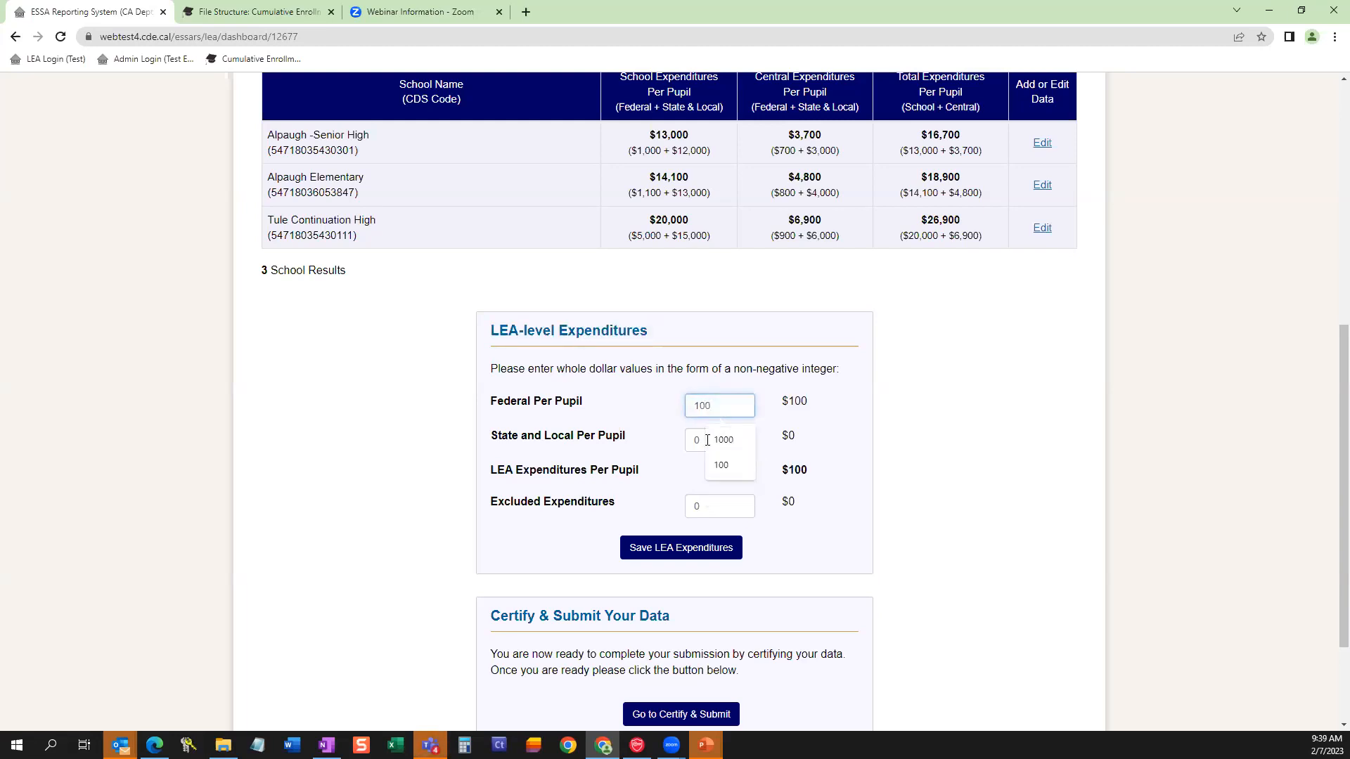
{"action": "left_click", "coordinate": [710, 444]}
{"action": "type", "text": "15000"}
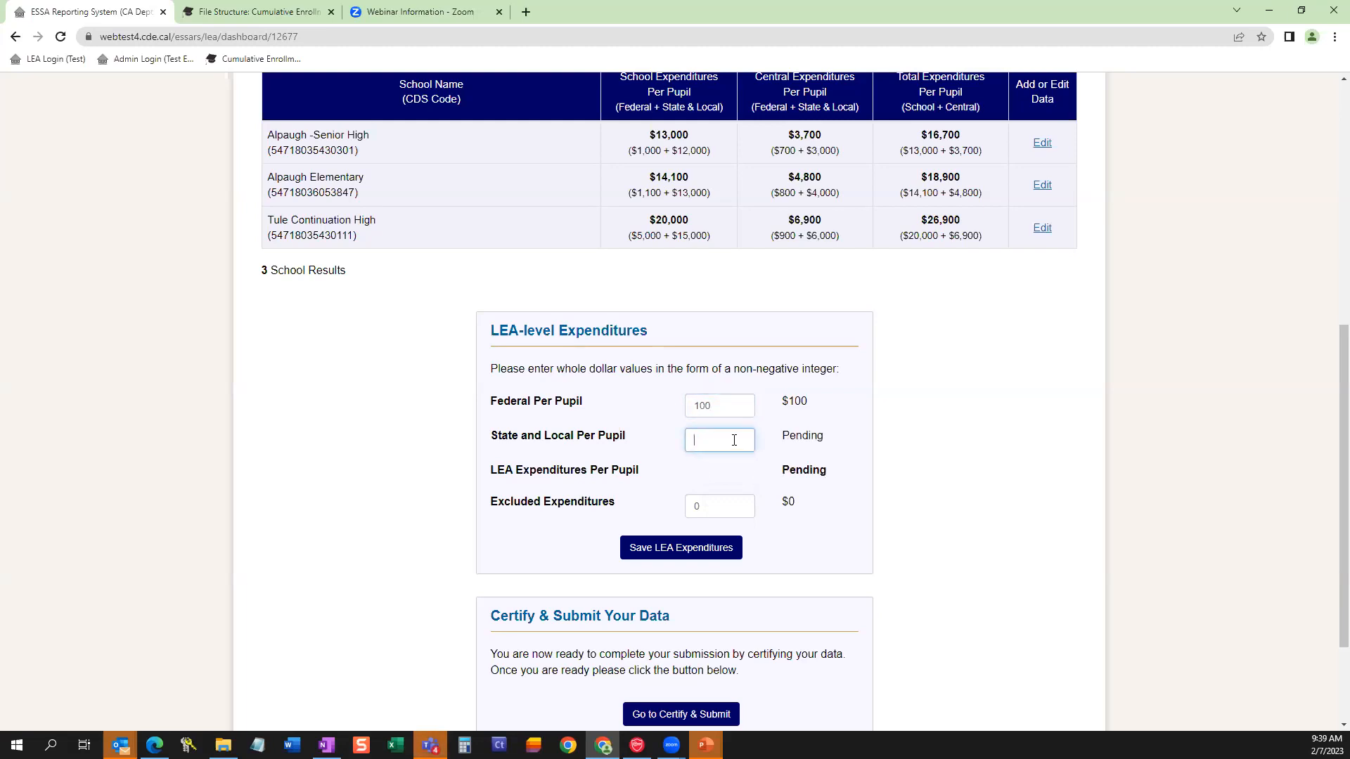
{"action": "left_click", "coordinate": [705, 507]}
{"action": "key", "text": "BackSpace"}
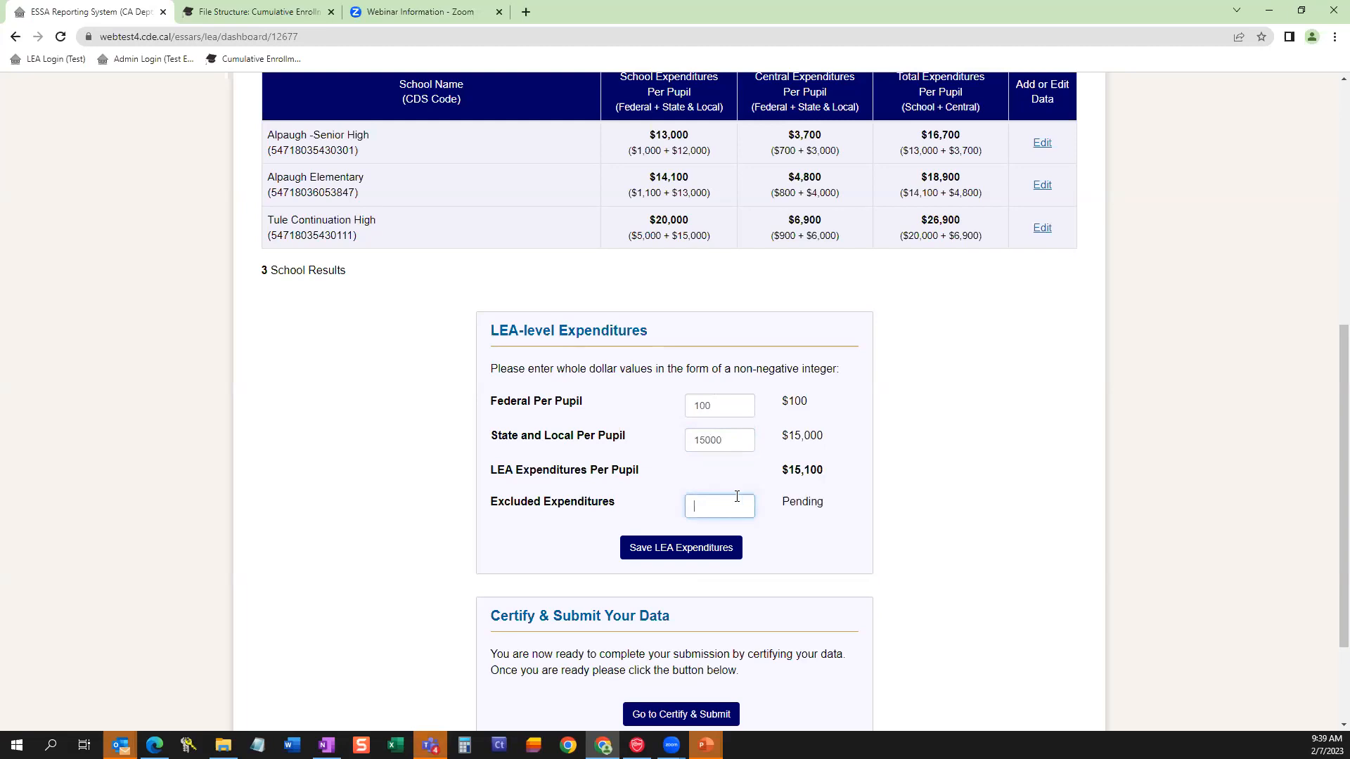
{"action": "type", "text": "500000"}
{"action": "left_click", "coordinate": [710, 556]}
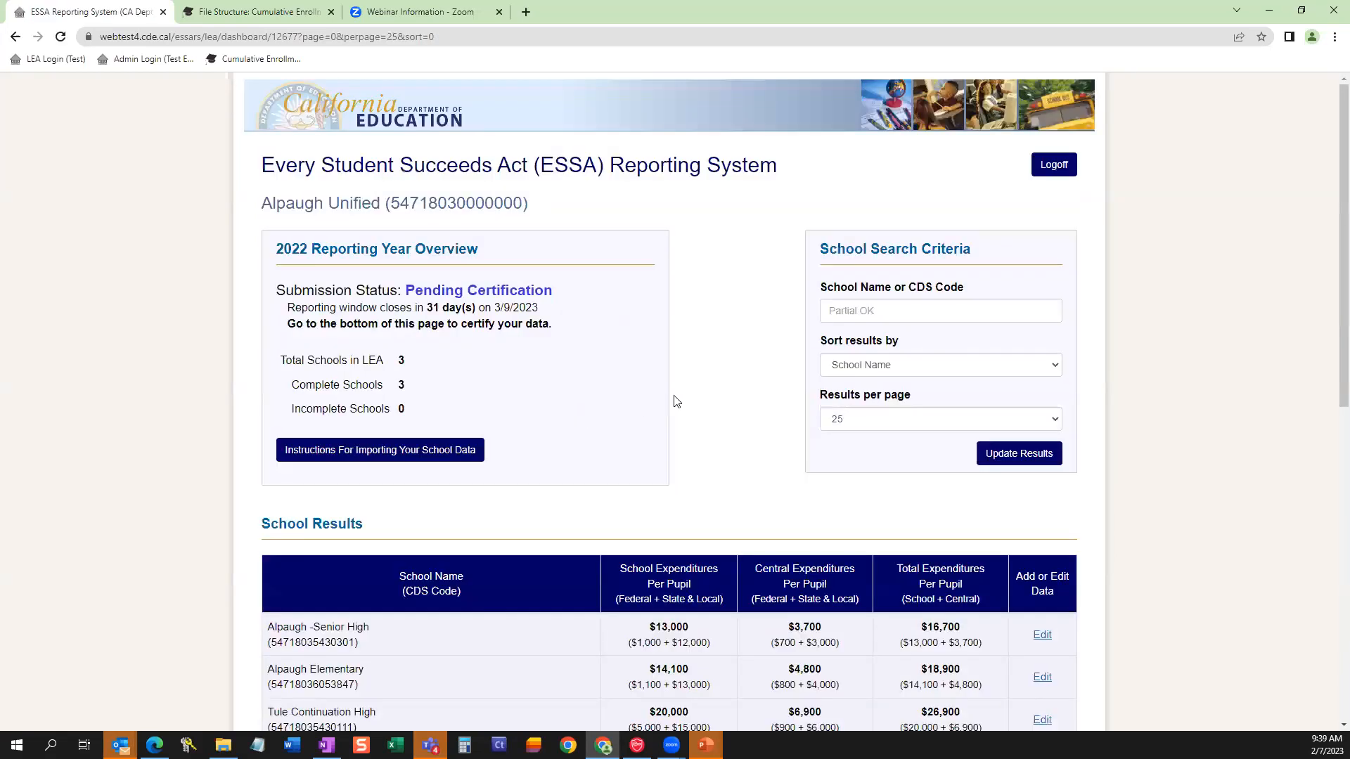
Open Alpaugh Unified's certification form, accept the authorized representative statement, and fill in the certifier's full name and the title CBO.
{"action": "scroll", "coordinate": [674, 400], "scroll_direction": "down", "scroll_amount": 3}
{"action": "scroll", "coordinate": [675, 401], "scroll_direction": "down", "scroll_amount": 6}
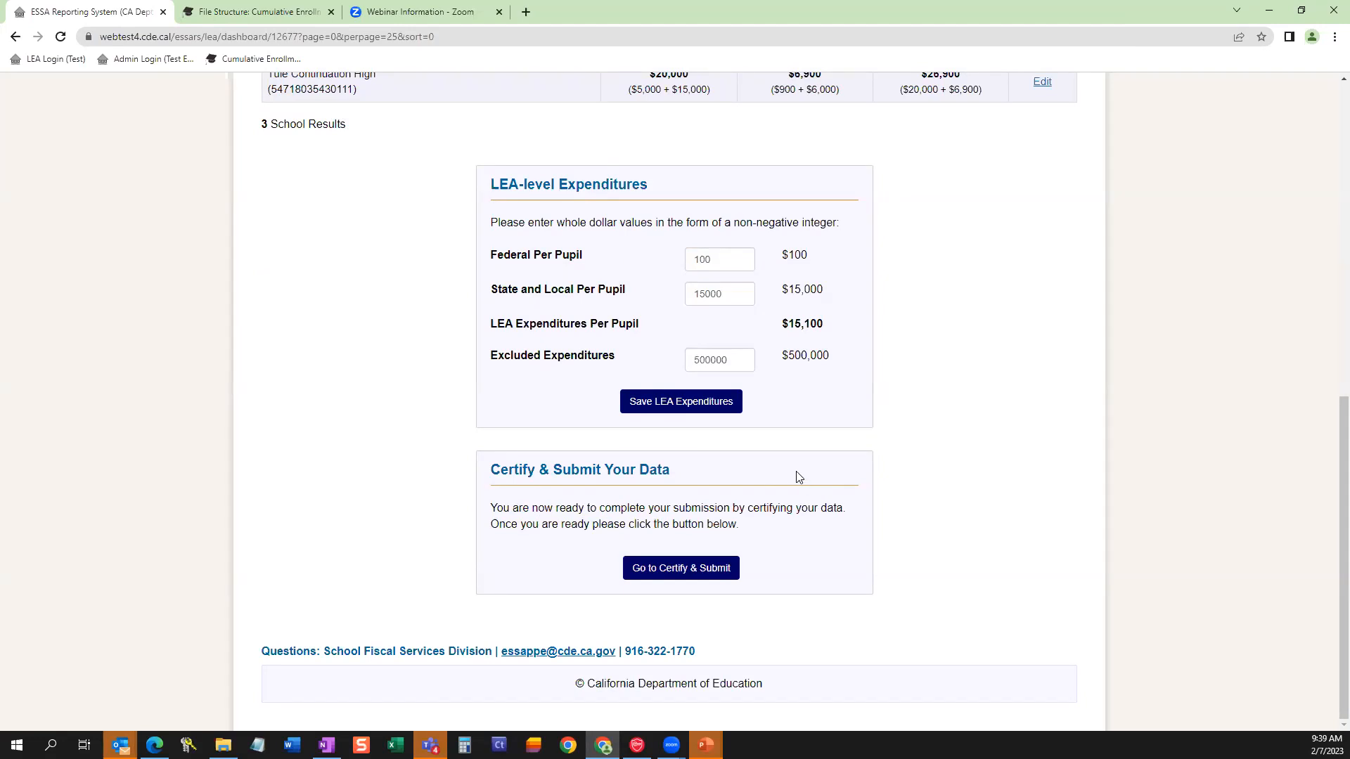
{"action": "left_click", "coordinate": [689, 575]}
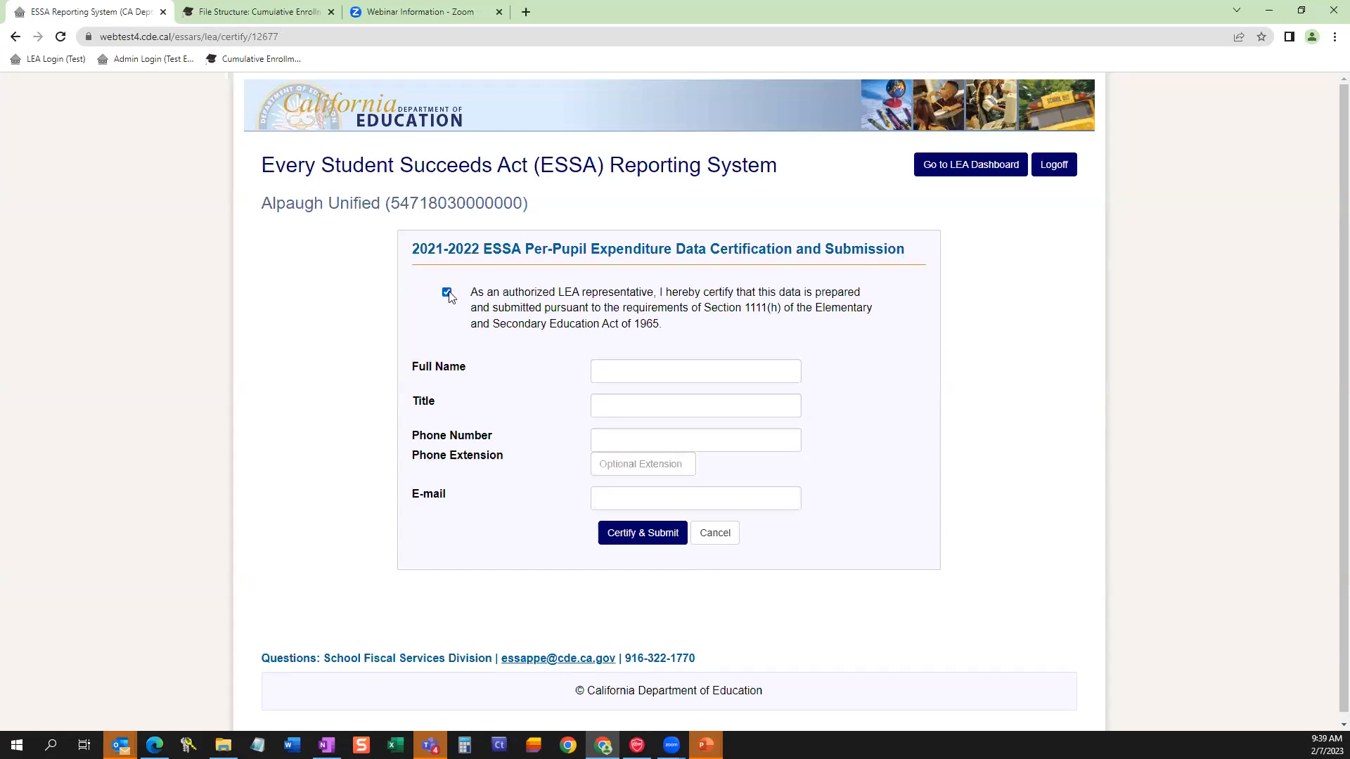
{"action": "left_click", "coordinate": [621, 371]}
{"action": "left_click", "coordinate": [663, 403]}
{"action": "left_click", "coordinate": [663, 404]}
Fill in the certifier's phone number and e-mail, and certify and submit Alpaugh Unified's expenditure data.
{"action": "left_click", "coordinate": [670, 438]}
{"action": "left_click", "coordinate": [668, 442]}
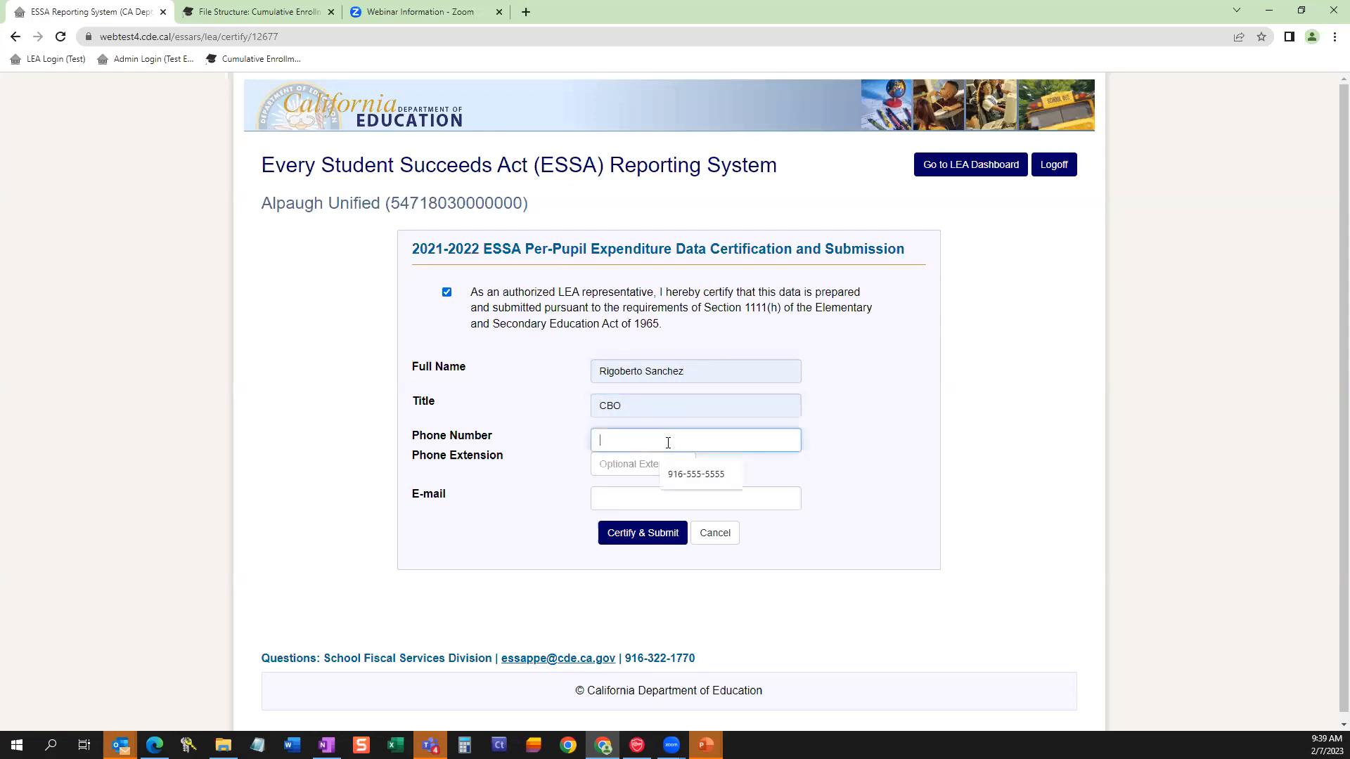
{"action": "left_click", "coordinate": [686, 475]}
{"action": "left_click", "coordinate": [738, 498]}
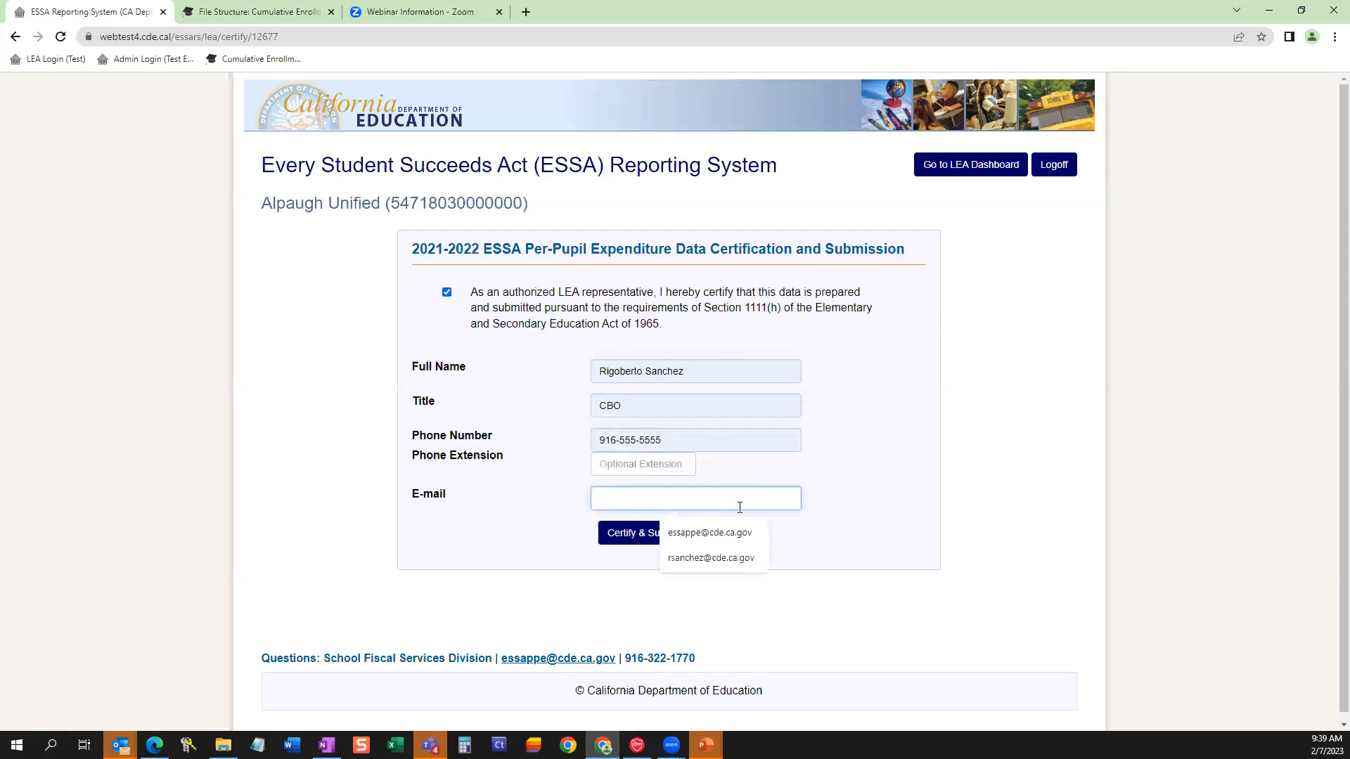
{"action": "left_click", "coordinate": [739, 533]}
{"action": "left_click", "coordinate": [632, 540]}
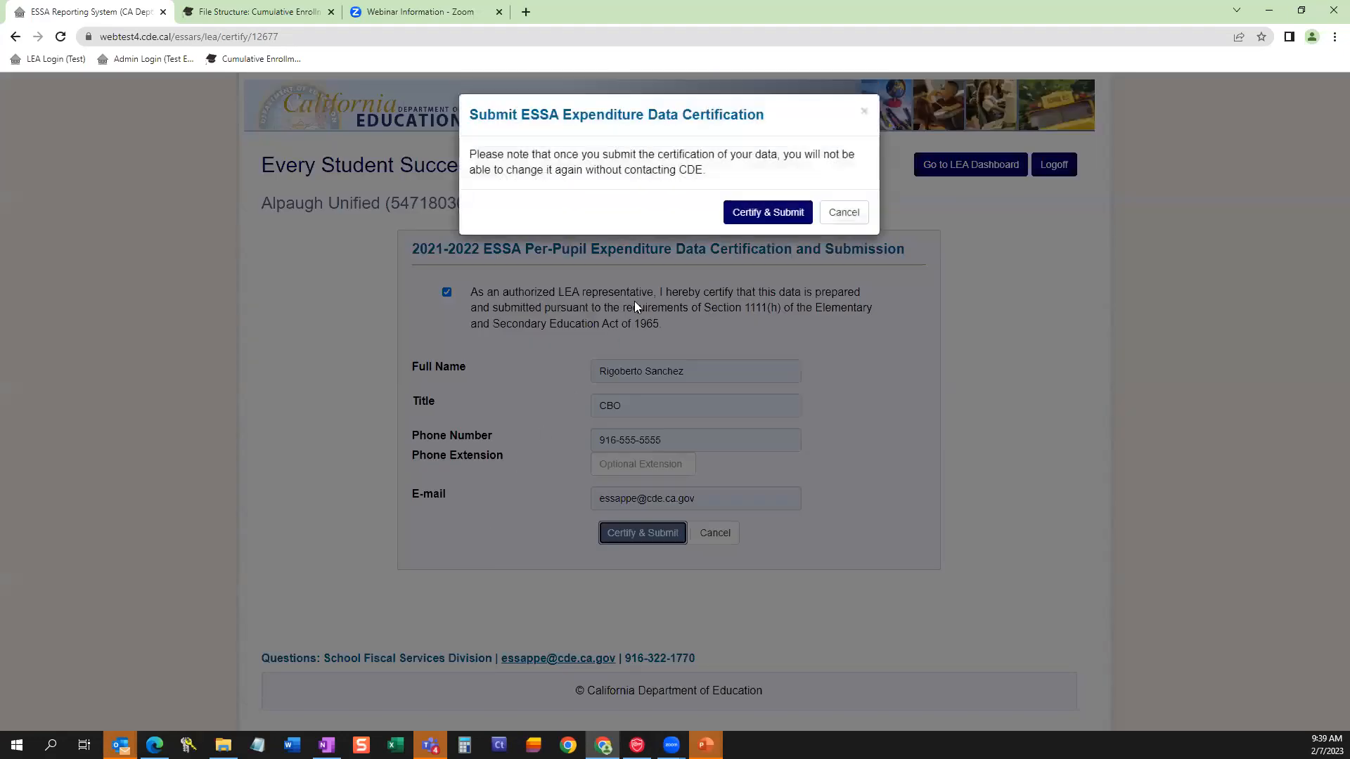
{"action": "left_click", "coordinate": [753, 217]}
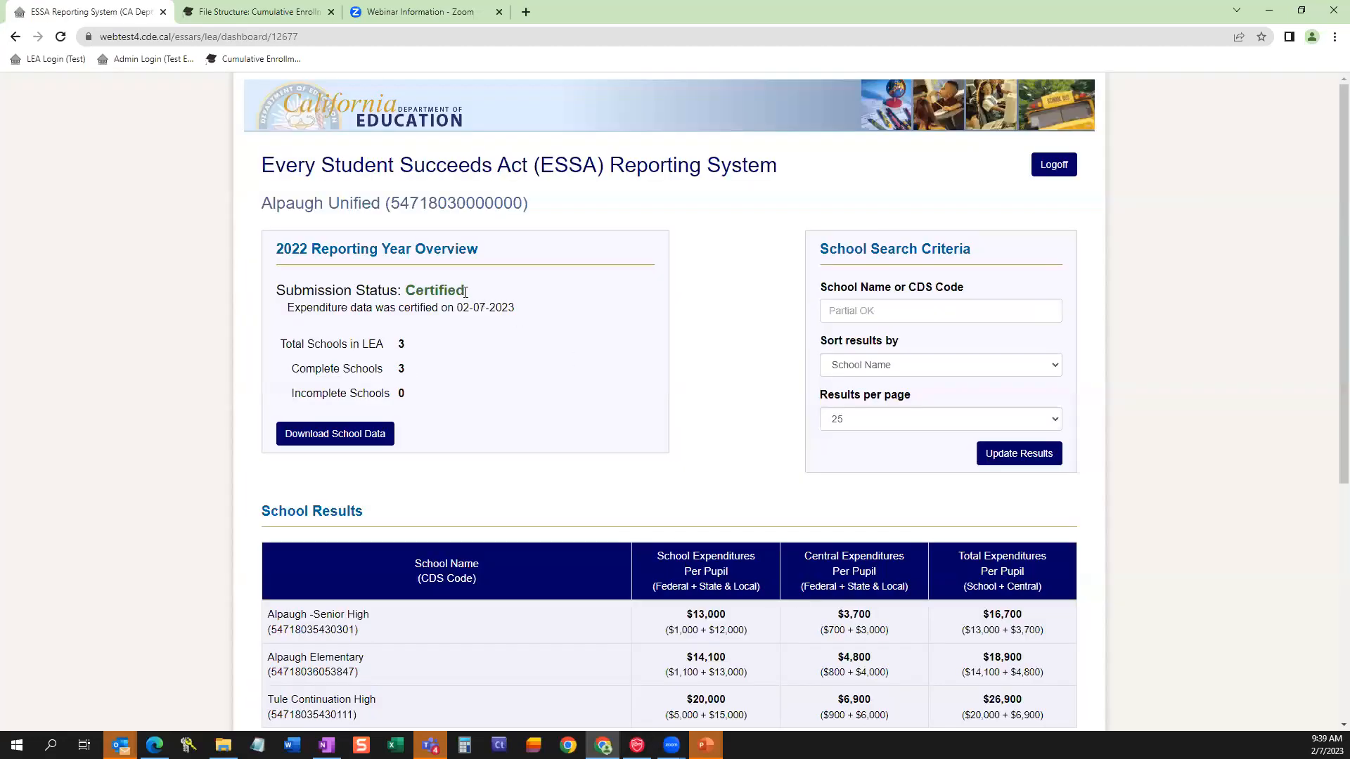
Check Alpaugh Unified's submission status on the dashboard and log off.
{"action": "left_click_drag", "start_coordinate": [464, 291], "coordinate": [407, 292]}
{"action": "left_click", "coordinate": [671, 303]}
{"action": "left_click", "coordinate": [1053, 167]}
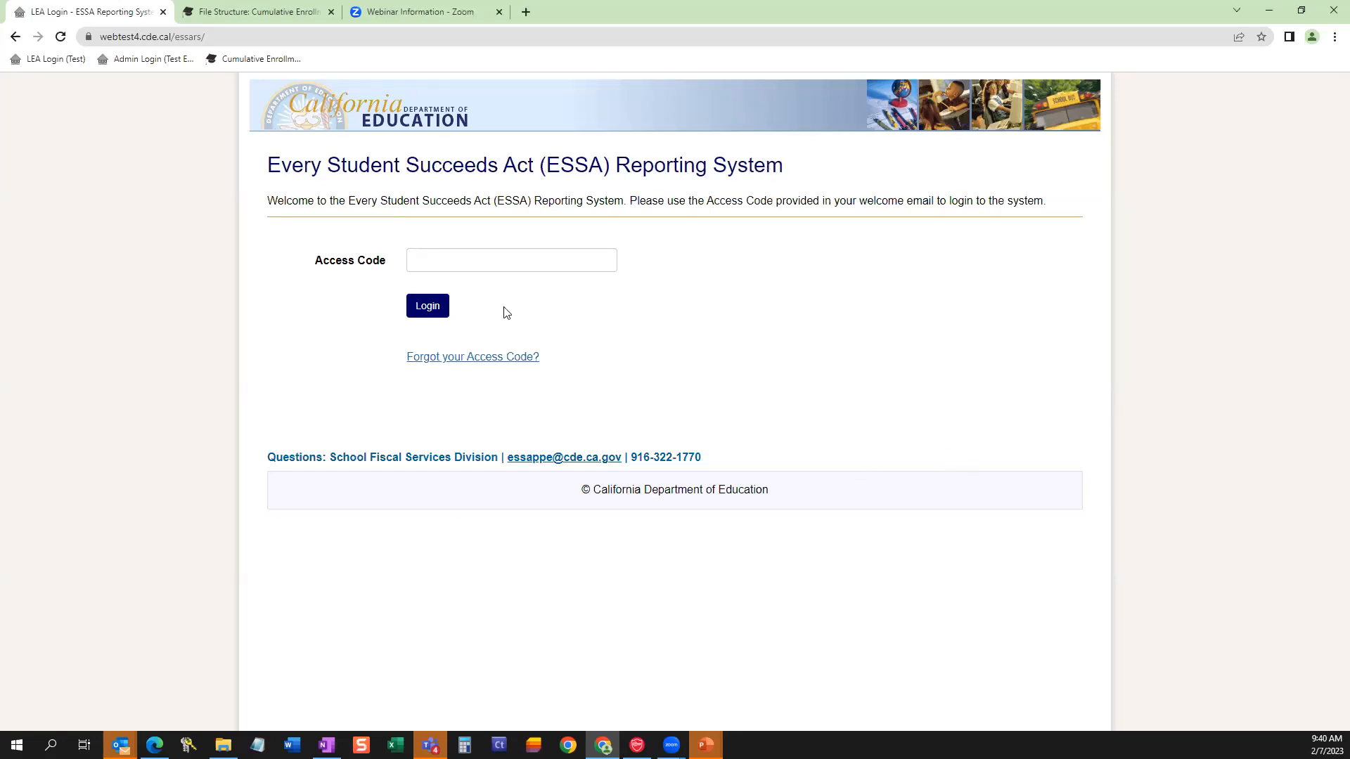
Log in to Elk Grove Unified's dashboard with its access code.
{"action": "left_click", "coordinate": [495, 264]}
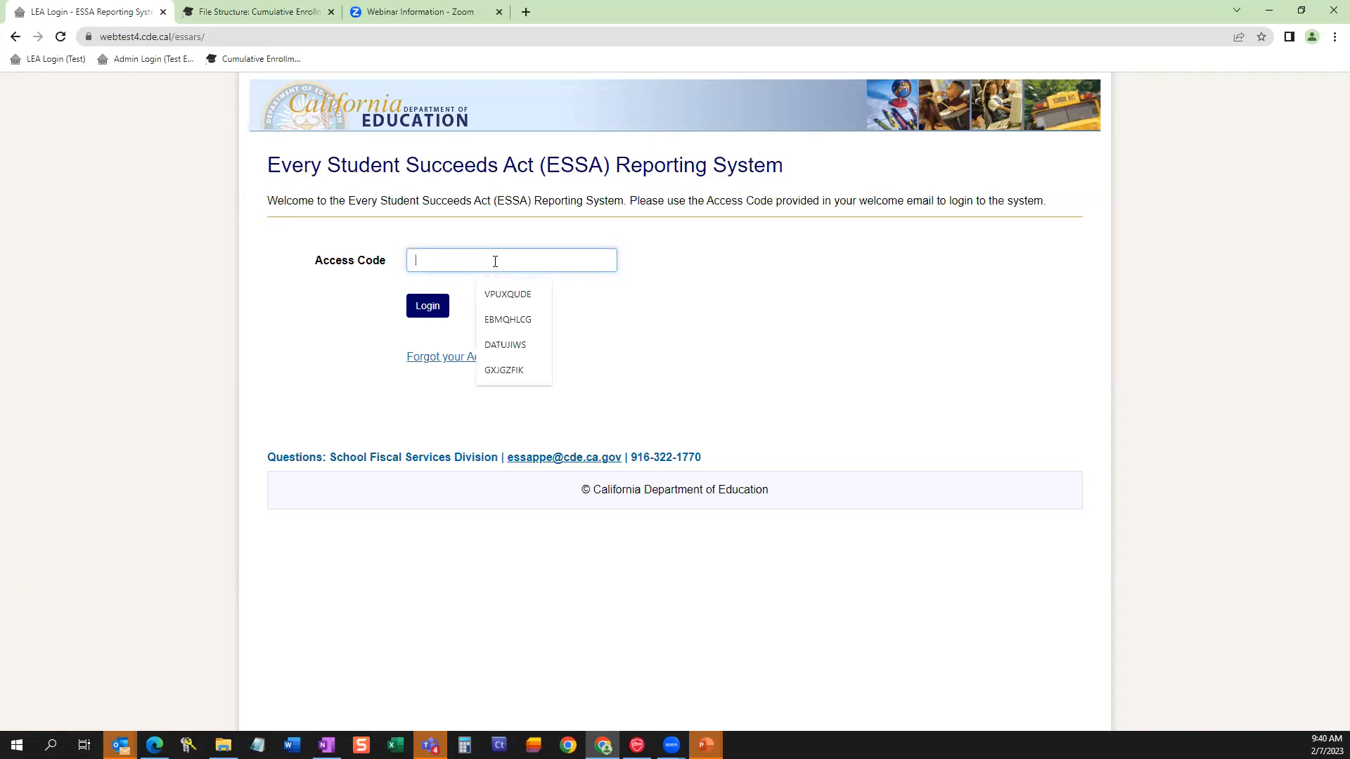
{"action": "left_click", "coordinate": [517, 320]}
{"action": "left_click", "coordinate": [428, 305]}
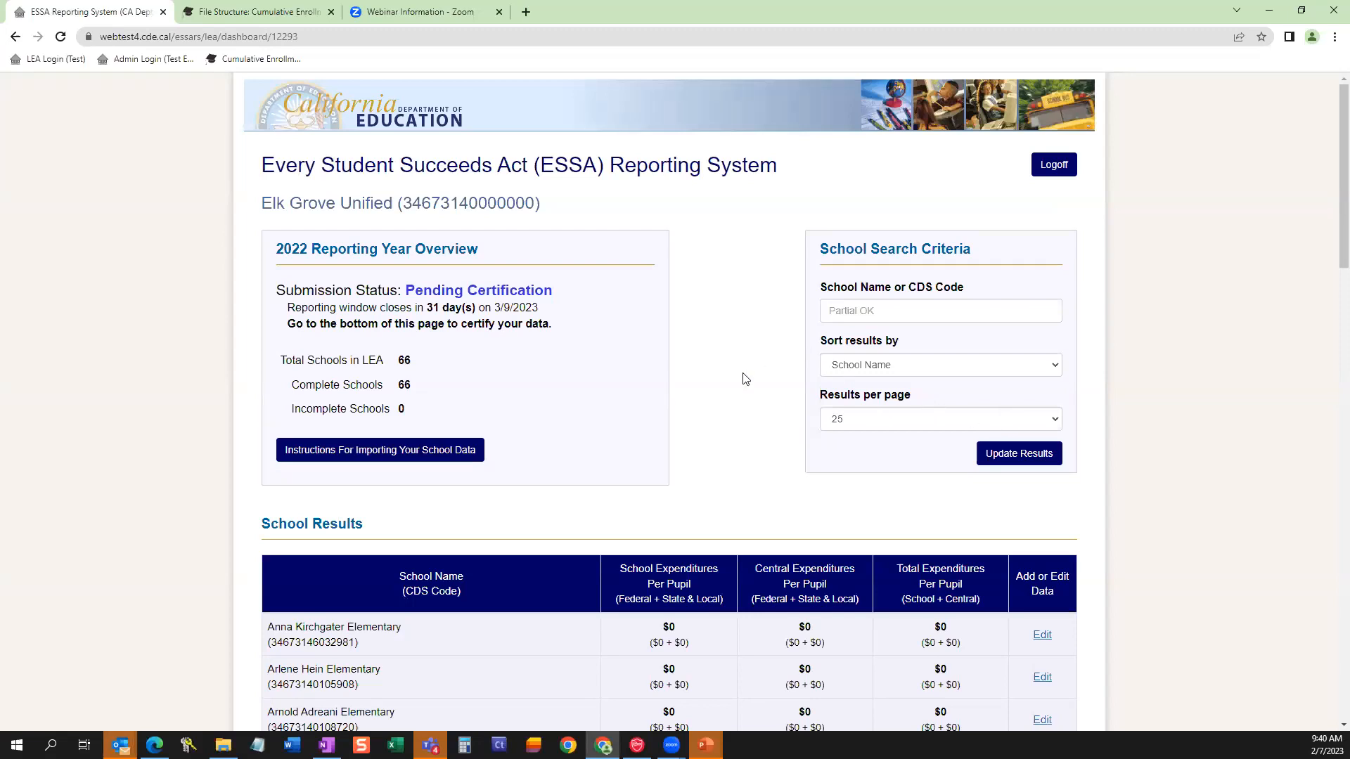
Look over Elk Grove Unified's school results and open the instructions for importing school data.
{"action": "scroll", "coordinate": [744, 376], "scroll_direction": "down", "scroll_amount": 1}
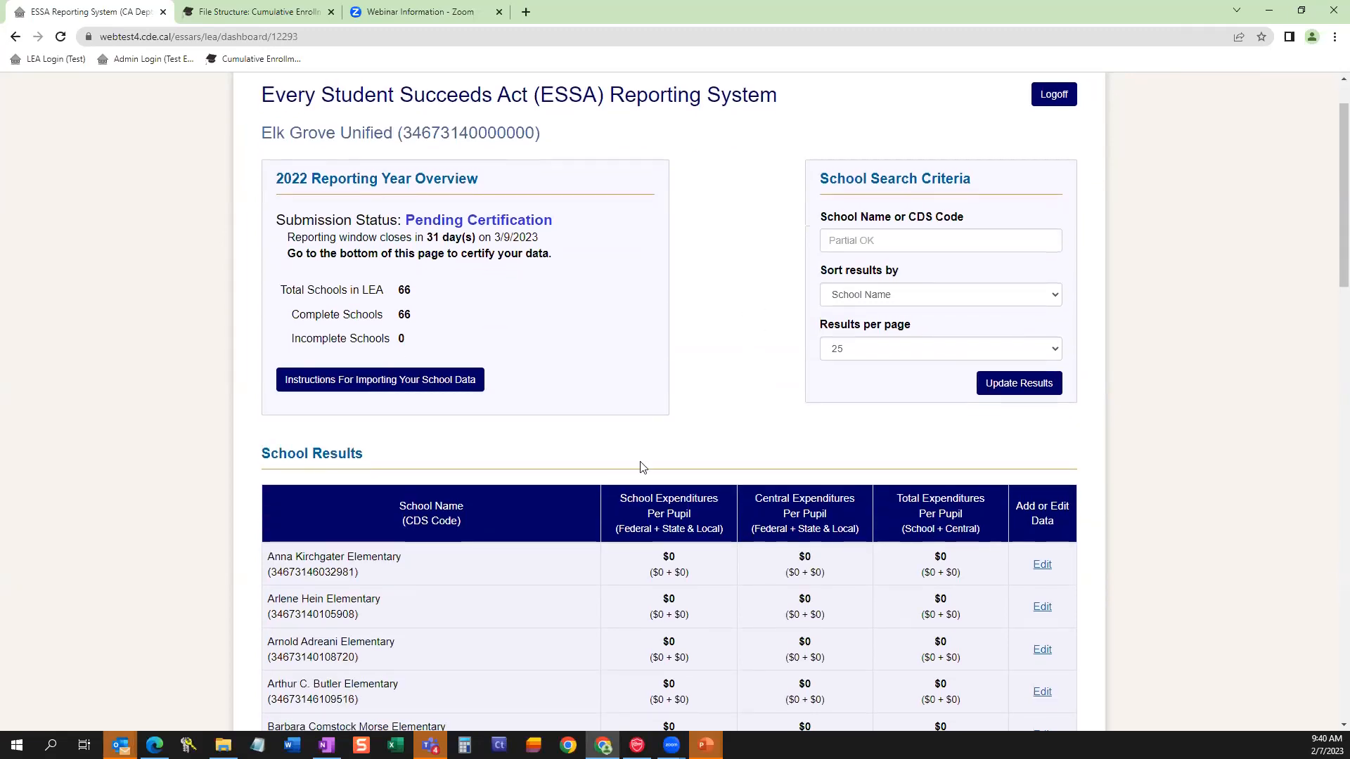
{"action": "scroll", "coordinate": [710, 471], "scroll_direction": "down", "scroll_amount": 2}
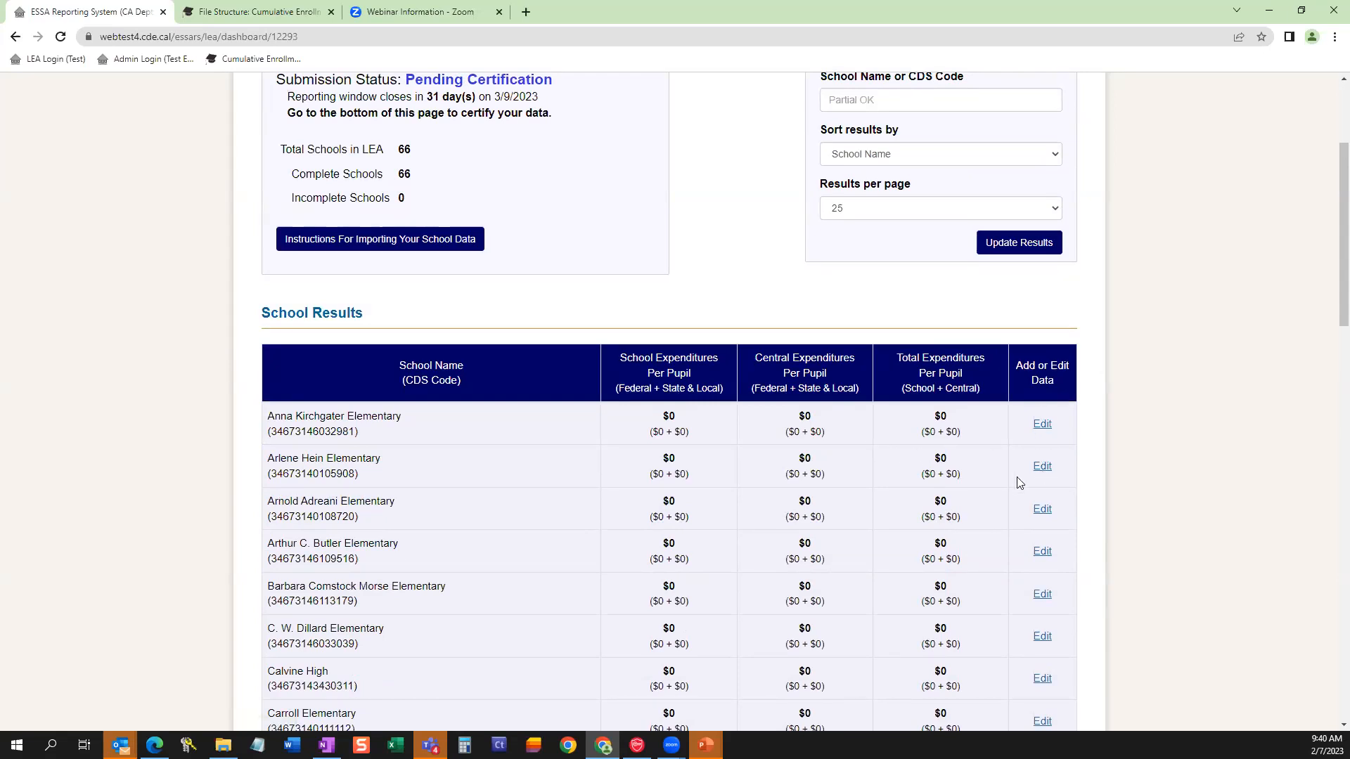
{"action": "scroll", "coordinate": [1013, 475], "scroll_direction": "down", "scroll_amount": 2}
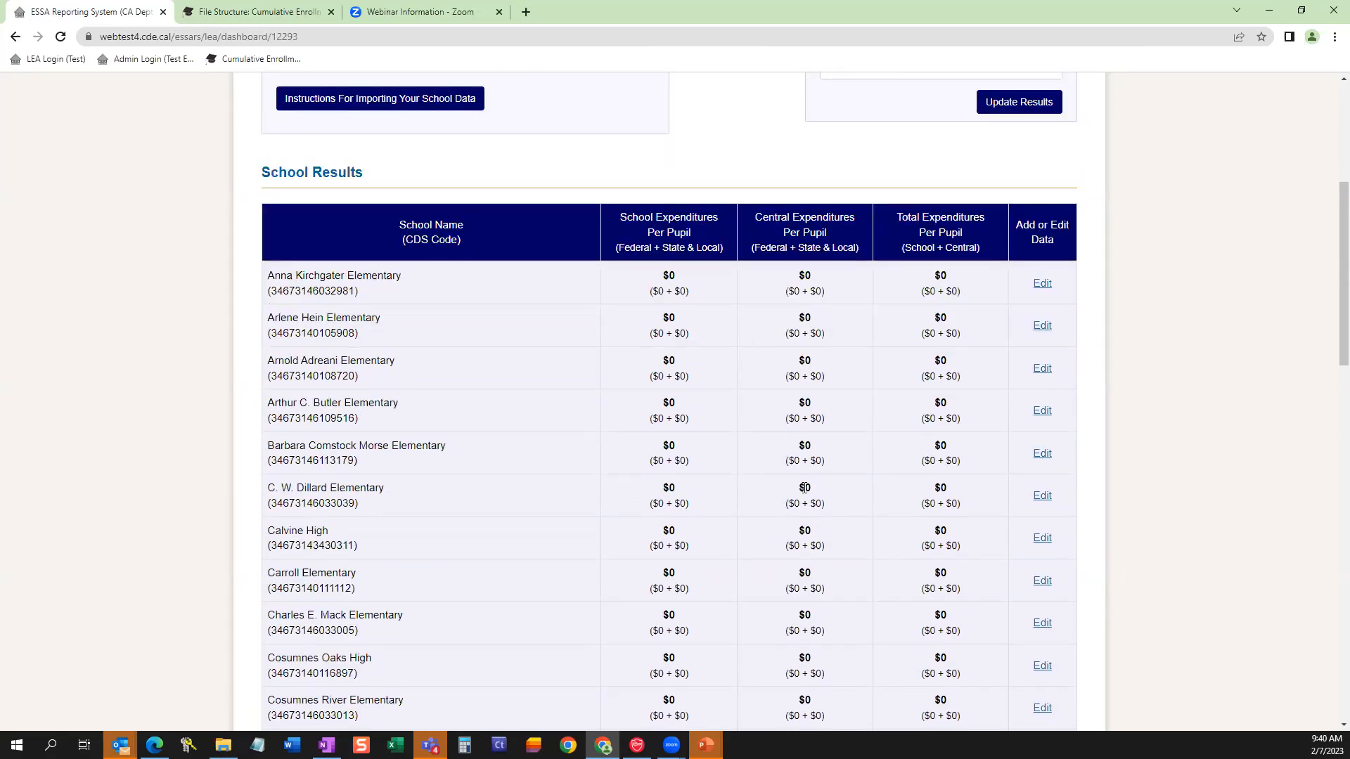
{"action": "scroll", "coordinate": [809, 471], "scroll_direction": "up", "scroll_amount": 2}
{"action": "scroll", "coordinate": [943, 512], "scroll_direction": "down", "scroll_amount": 1}
{"action": "scroll", "coordinate": [1011, 505], "scroll_direction": "down", "scroll_amount": 4}
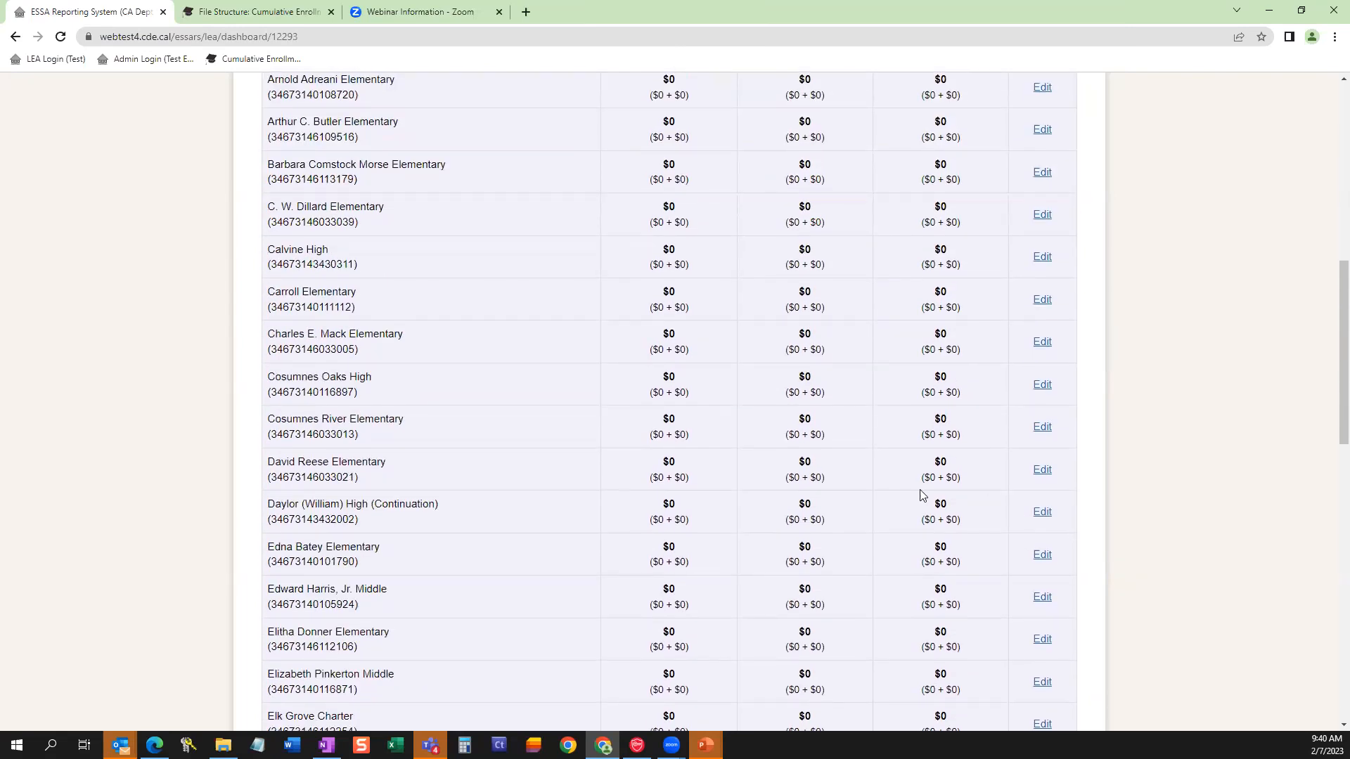
{"action": "scroll", "coordinate": [919, 491], "scroll_direction": "up", "scroll_amount": 8}
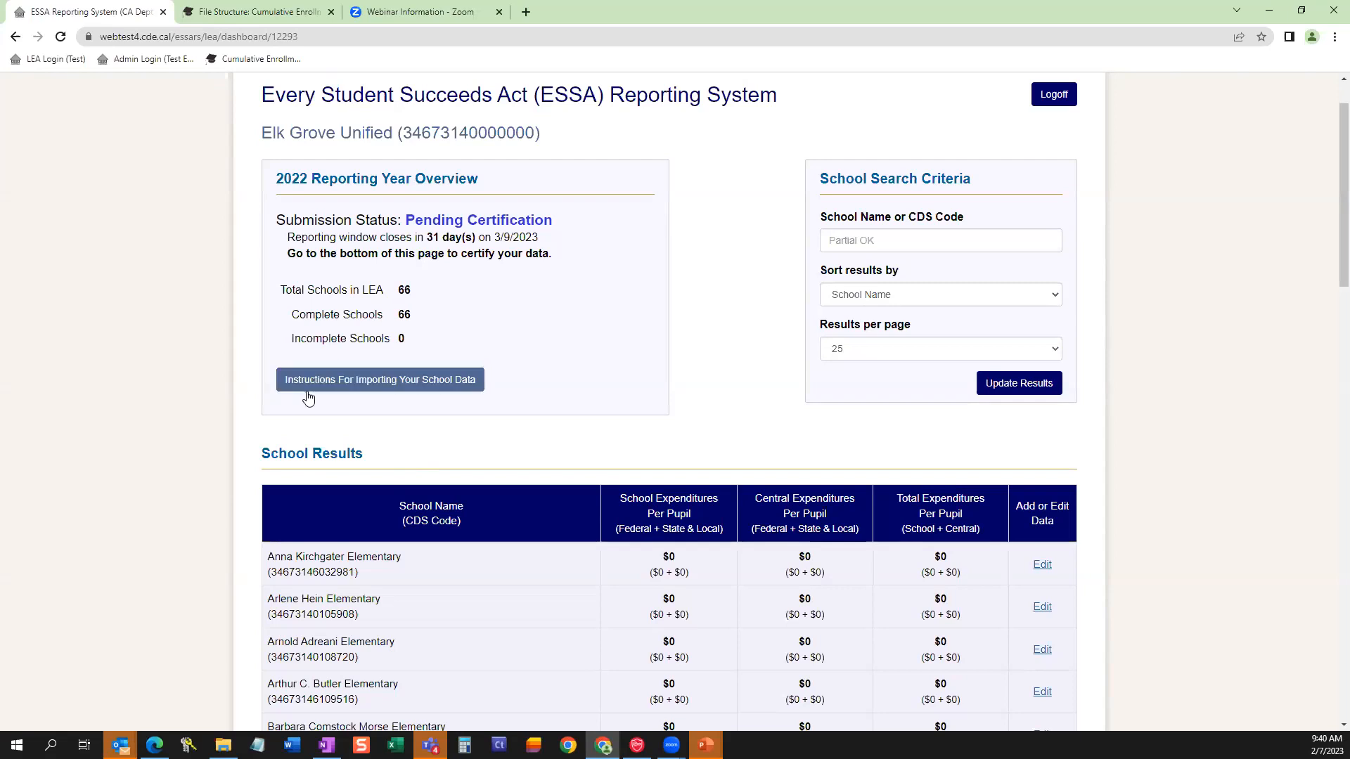
{"action": "left_click", "coordinate": [456, 381]}
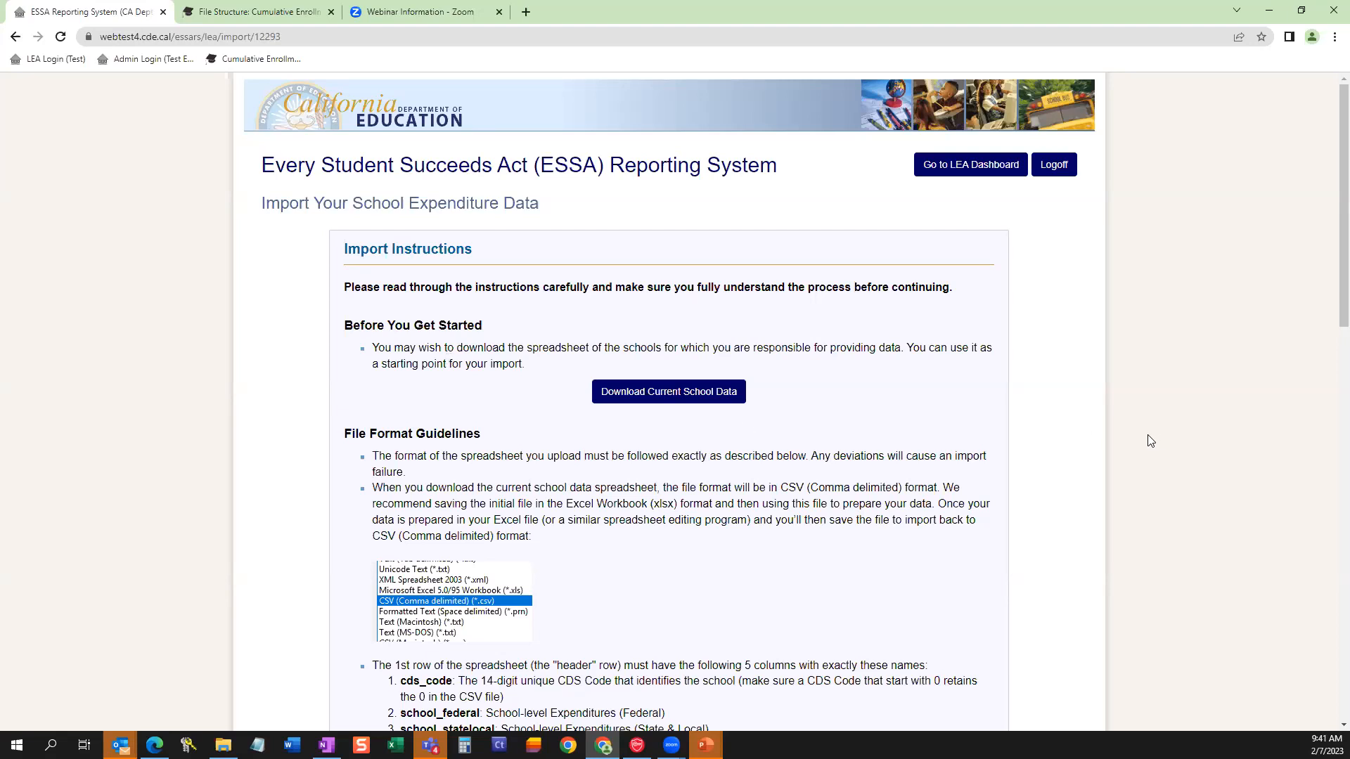
Download the current school data in CSV format and show the file in its Downloads folder.
{"action": "left_click_drag", "start_coordinate": [783, 486], "coordinate": [933, 487]}
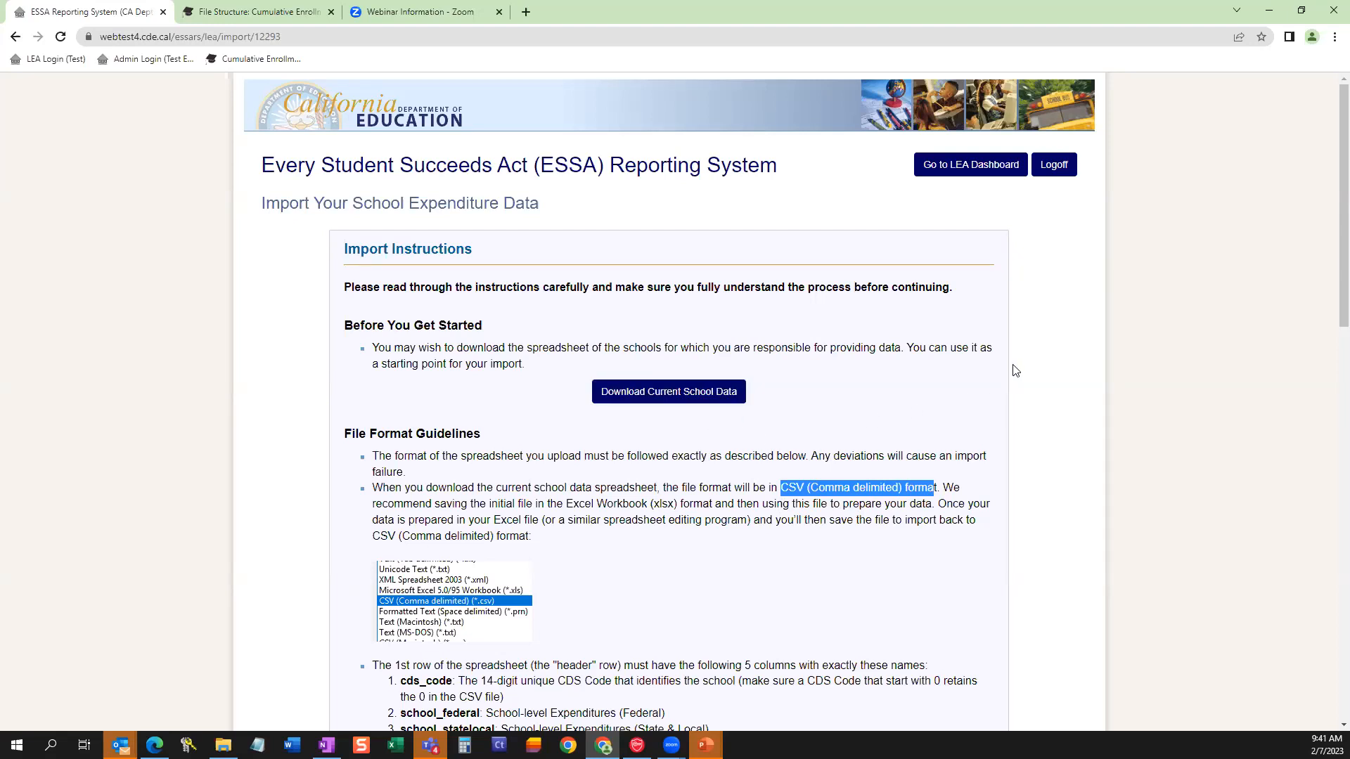
{"action": "left_click", "coordinate": [641, 397]}
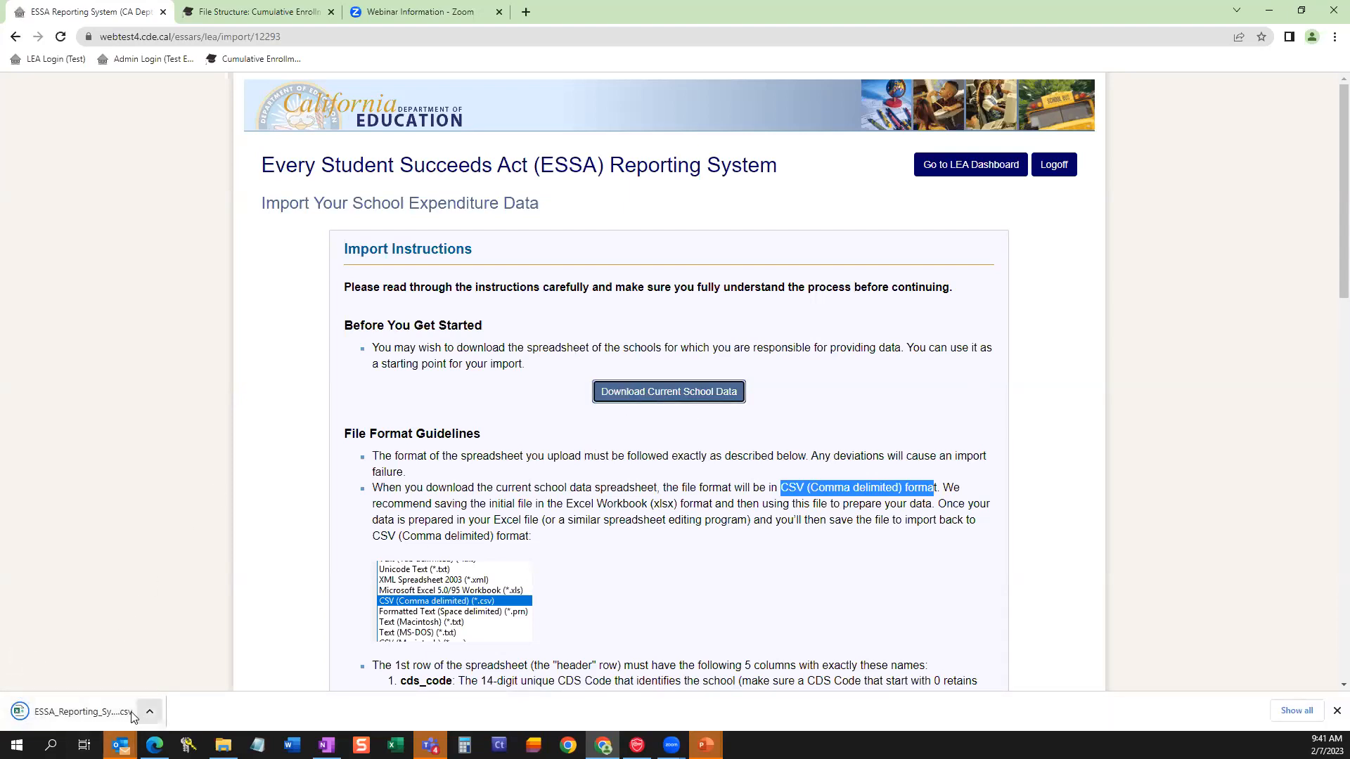
{"action": "right_click", "coordinate": [79, 716]}
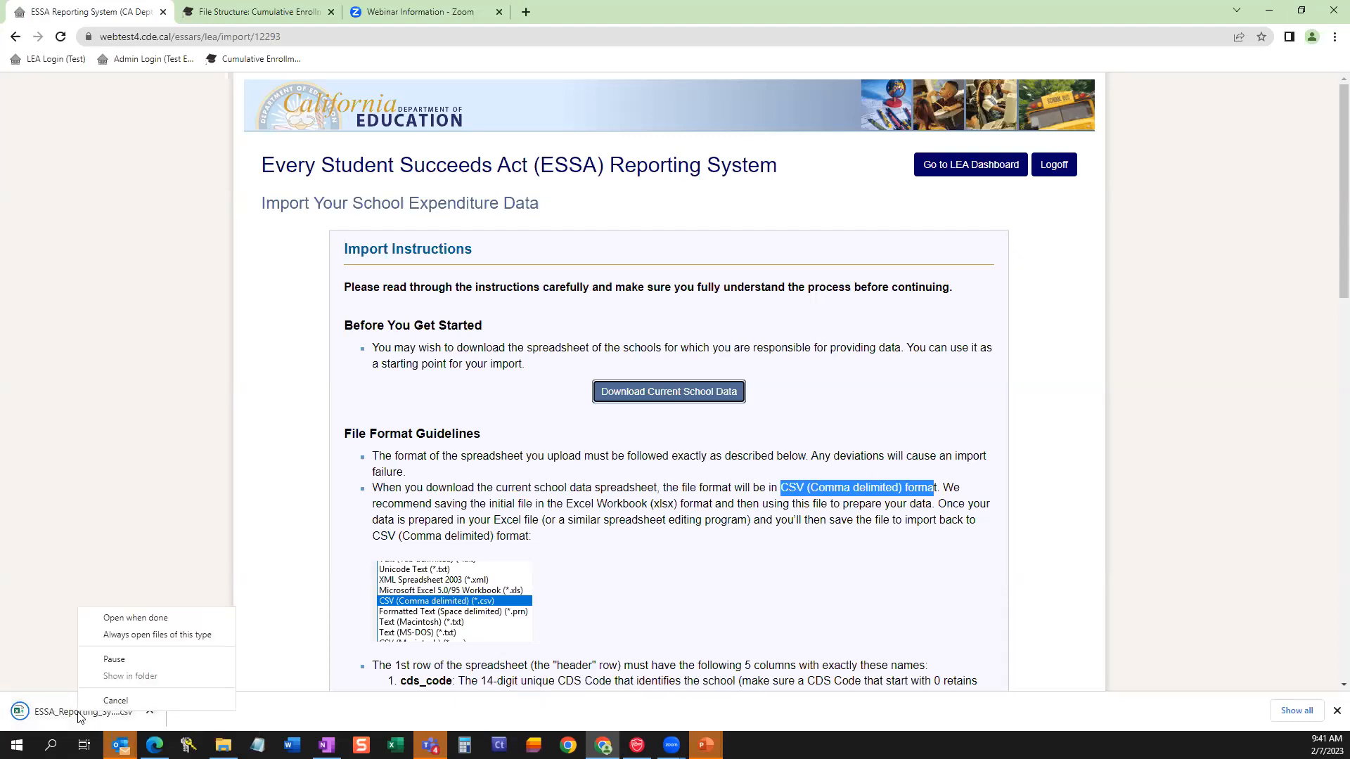
{"action": "left_click", "coordinate": [161, 610]}
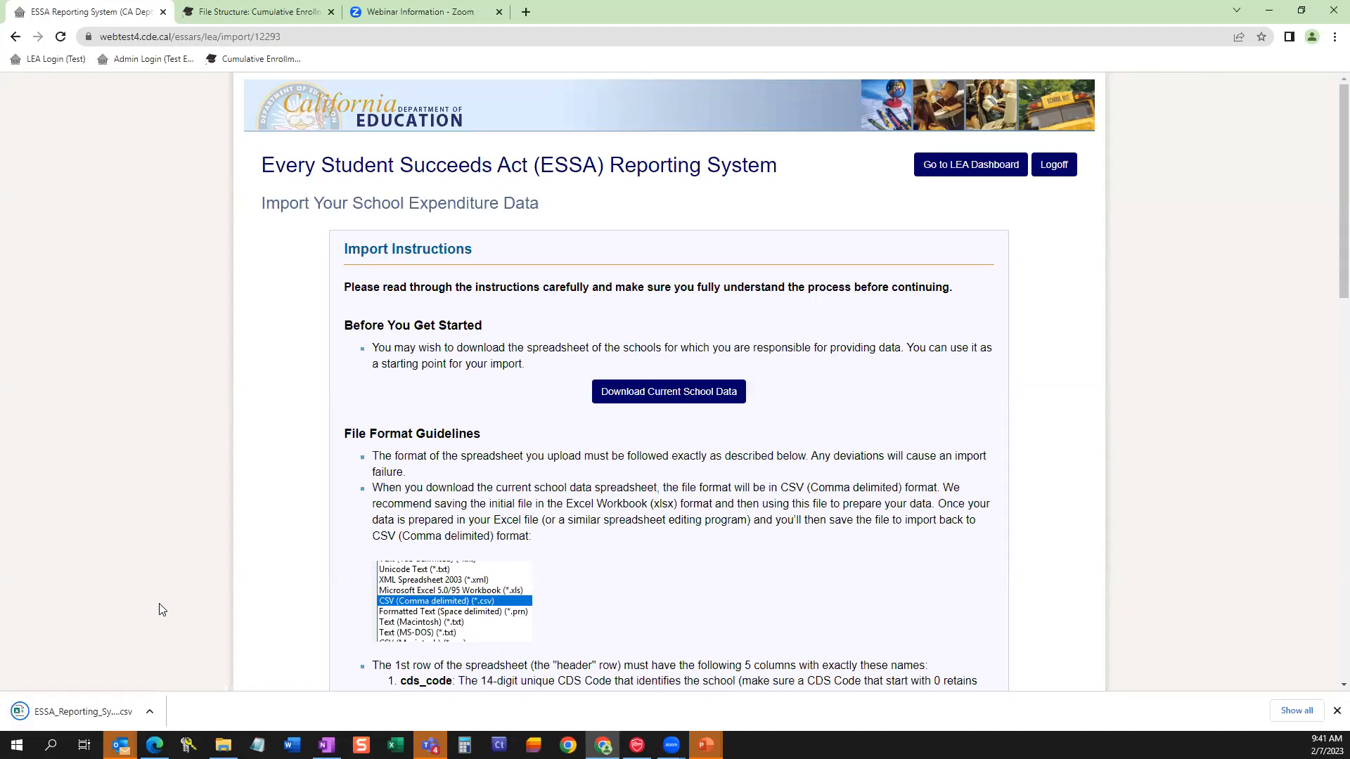
{"action": "right_click", "coordinate": [95, 712]}
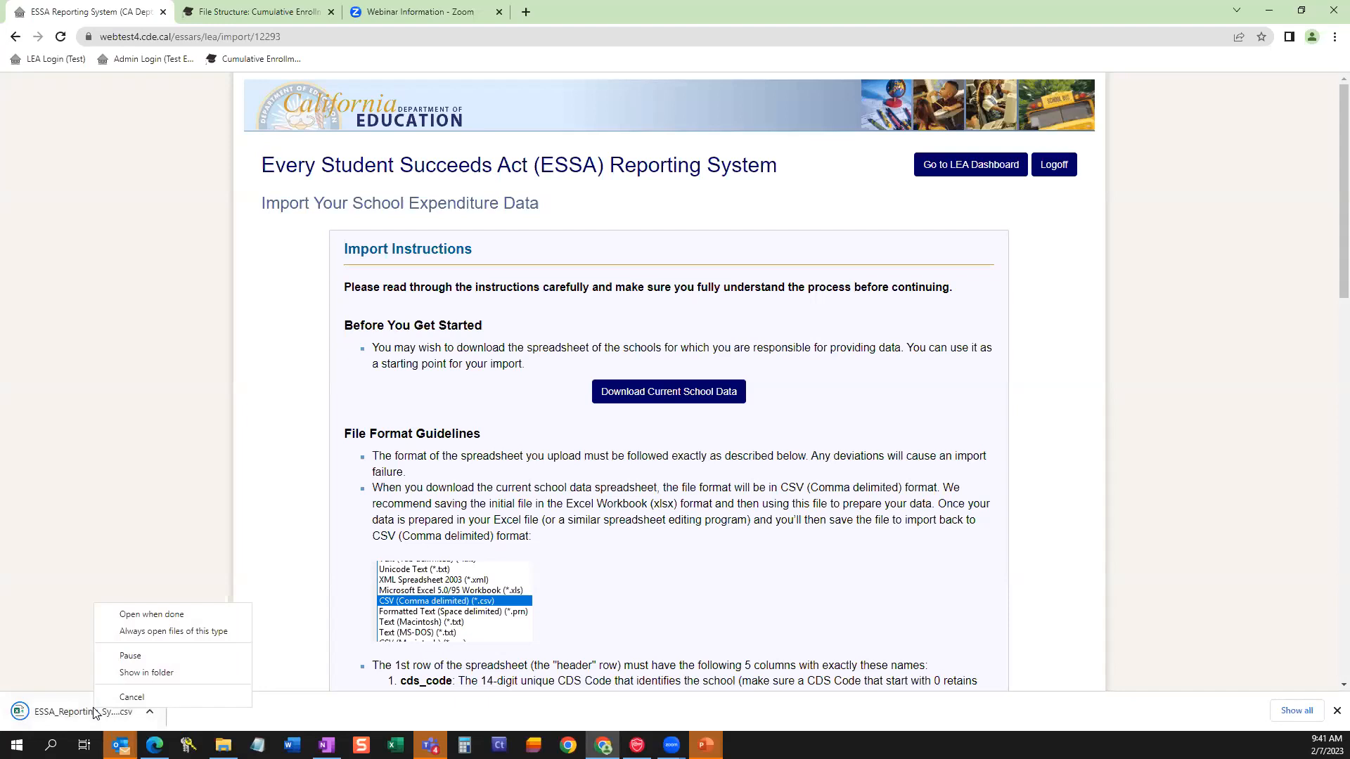
{"action": "left_click", "coordinate": [129, 675]}
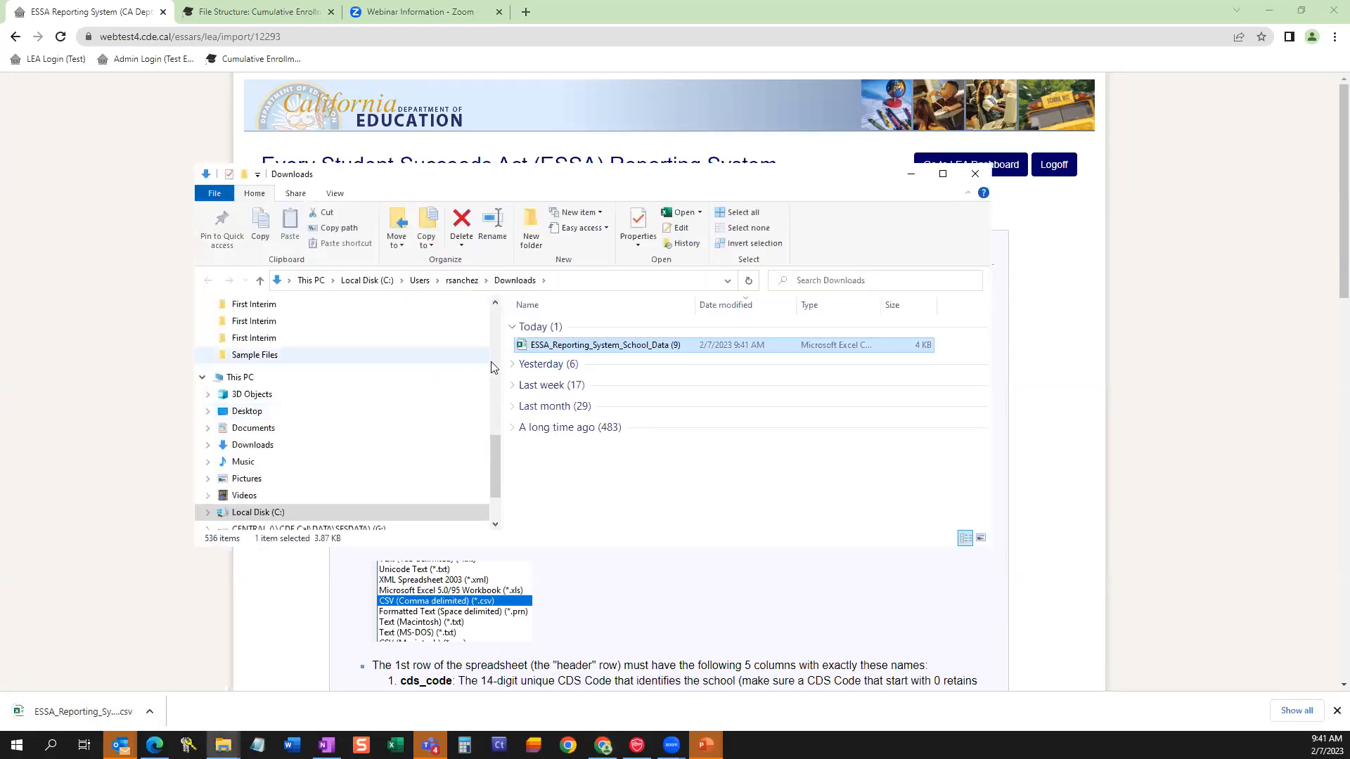
{"action": "left_click_drag", "start_coordinate": [503, 364], "coordinate": [311, 364]}
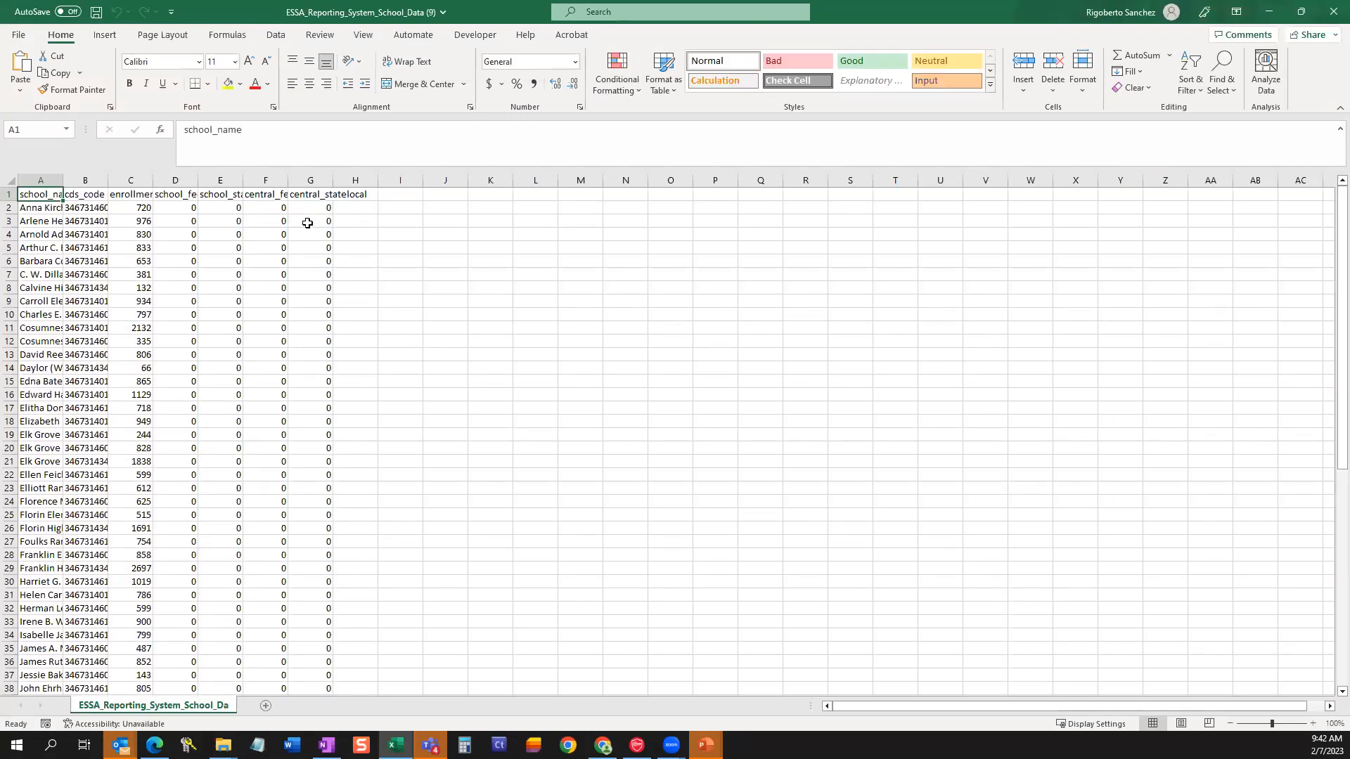
In Excel, autofit columns A through G of the downloaded school data and select the first school's school_federal cell, D2.
{"action": "left_click_drag", "start_coordinate": [42, 181], "coordinate": [327, 181]}
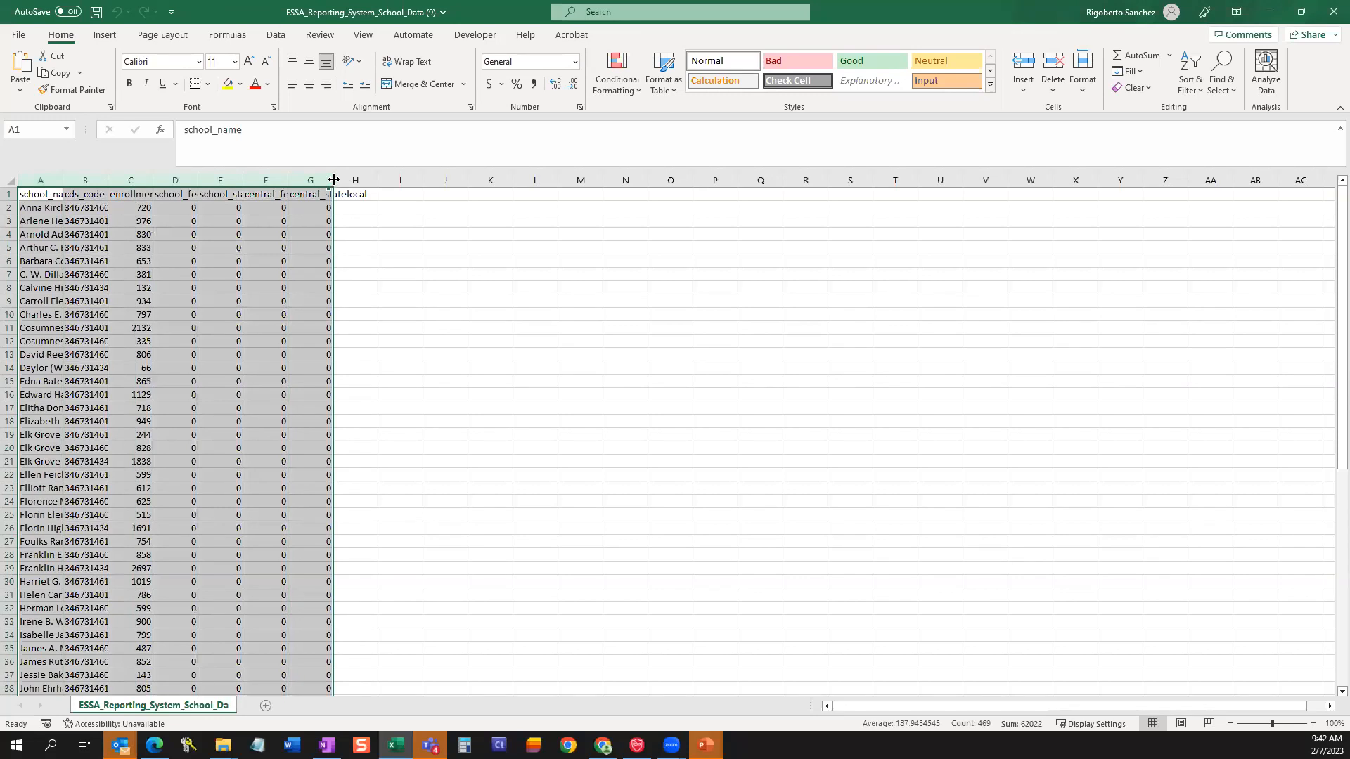
{"action": "double_click", "coordinate": [334, 180]}
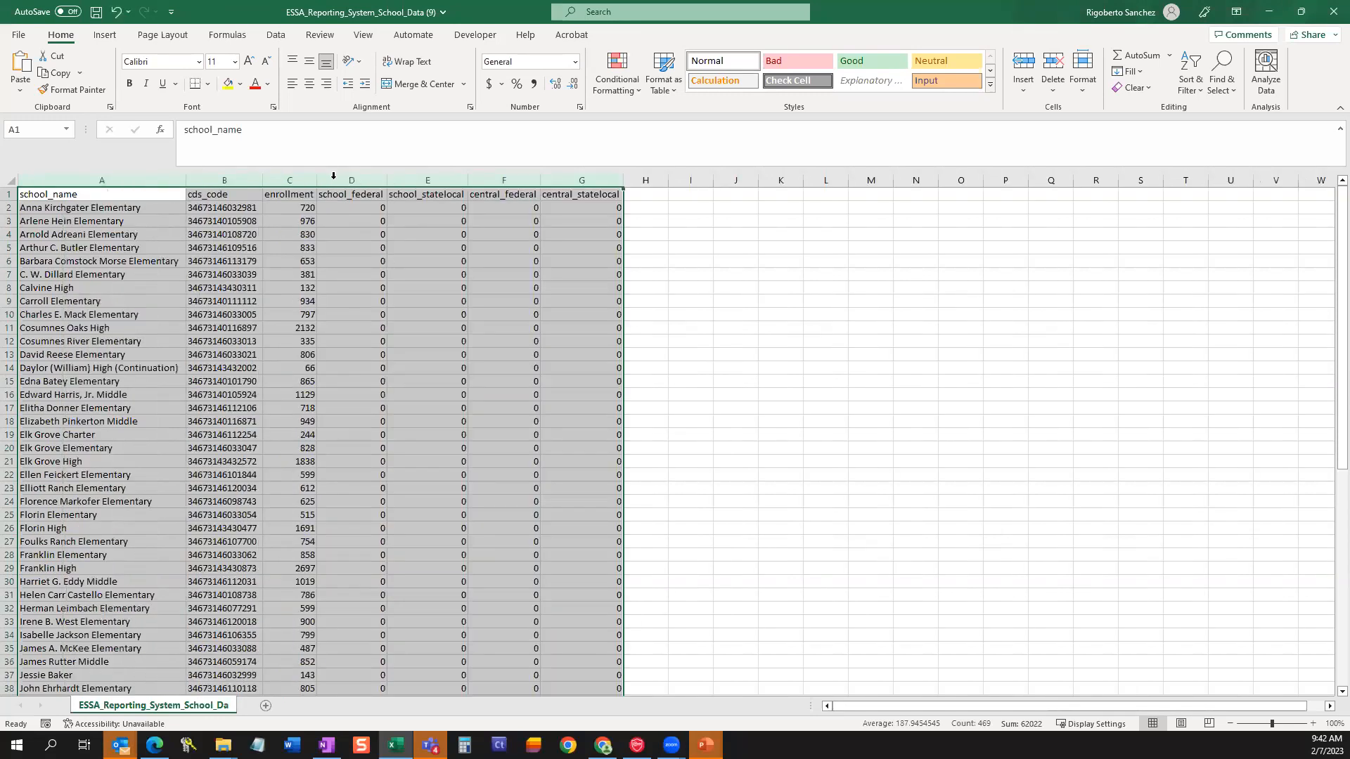
{"action": "left_click", "coordinate": [298, 262]}
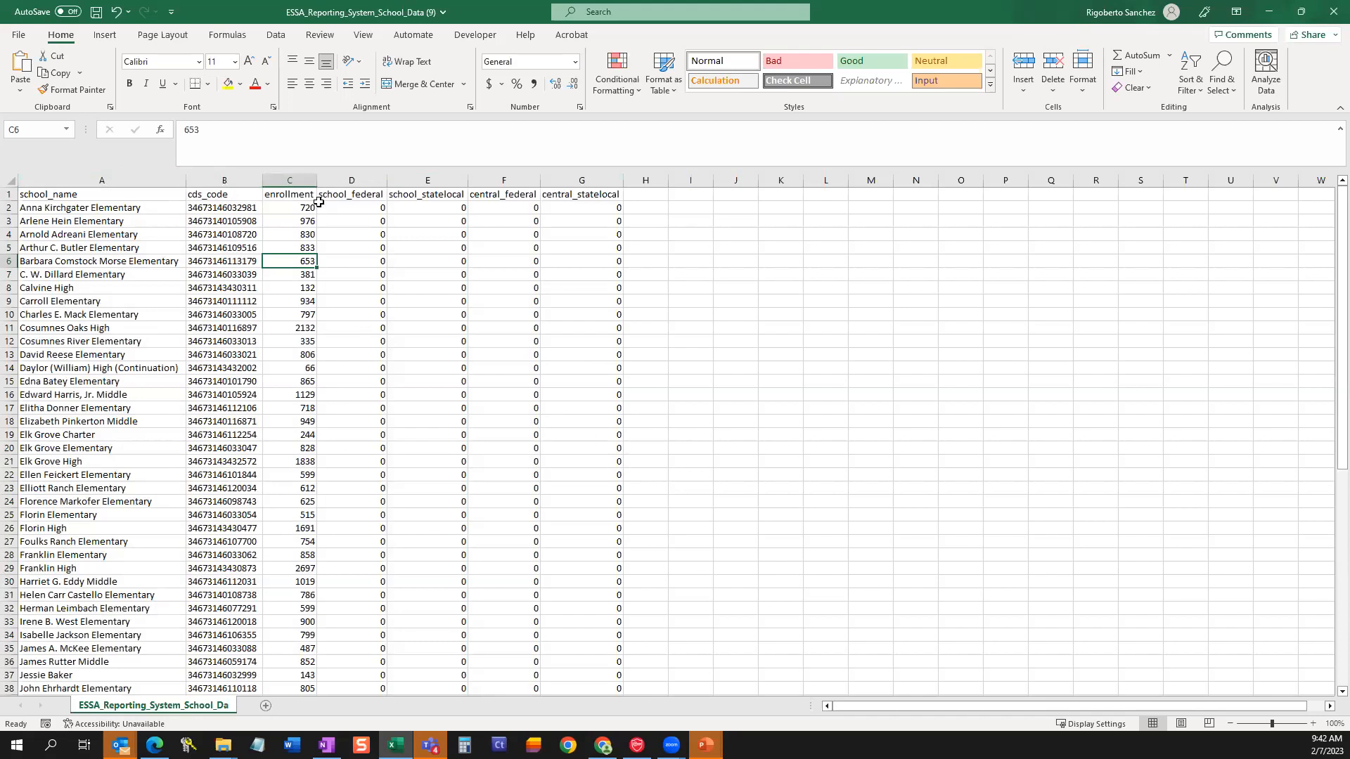
{"action": "left_click", "coordinate": [365, 209]}
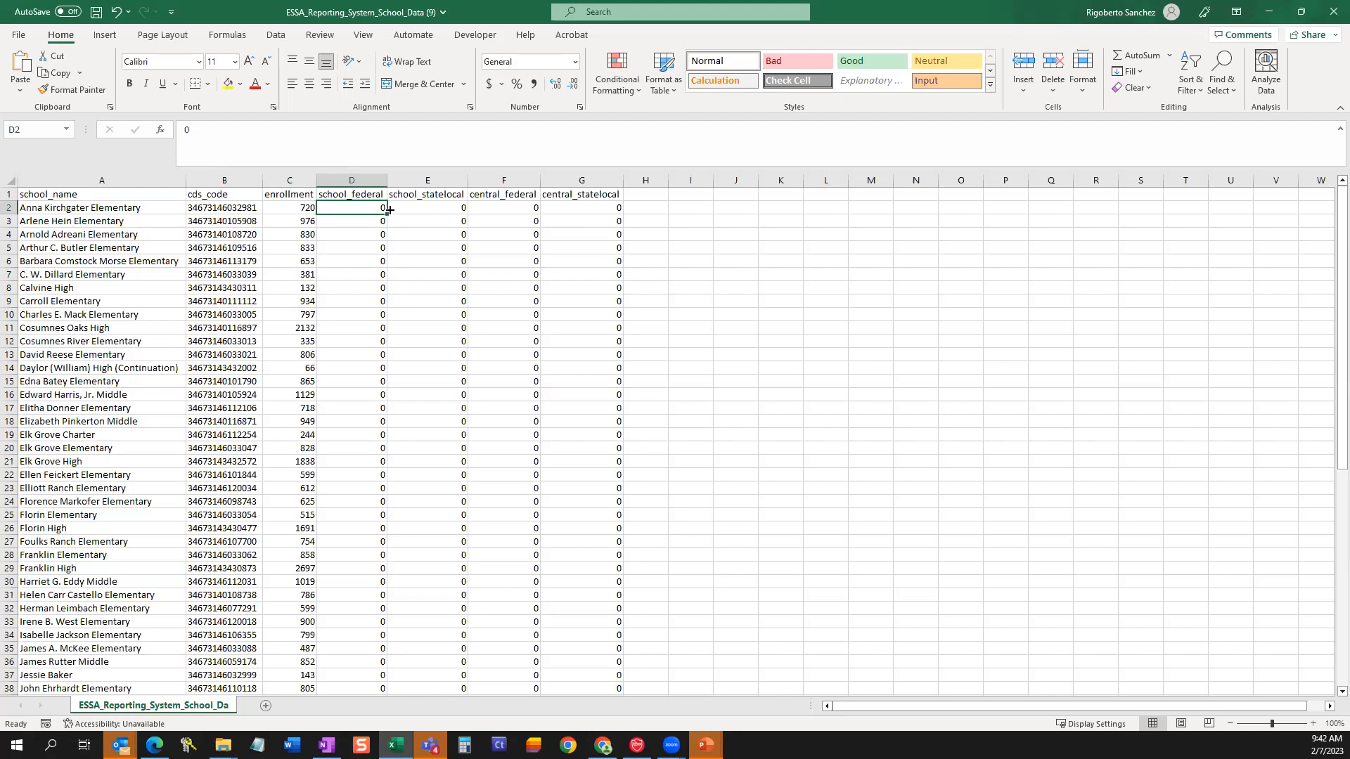
Enter 1000 as school_federal and 10000 as school_statelocal for Anna Kirchgater Elementary.
{"action": "type", "text": "1"}
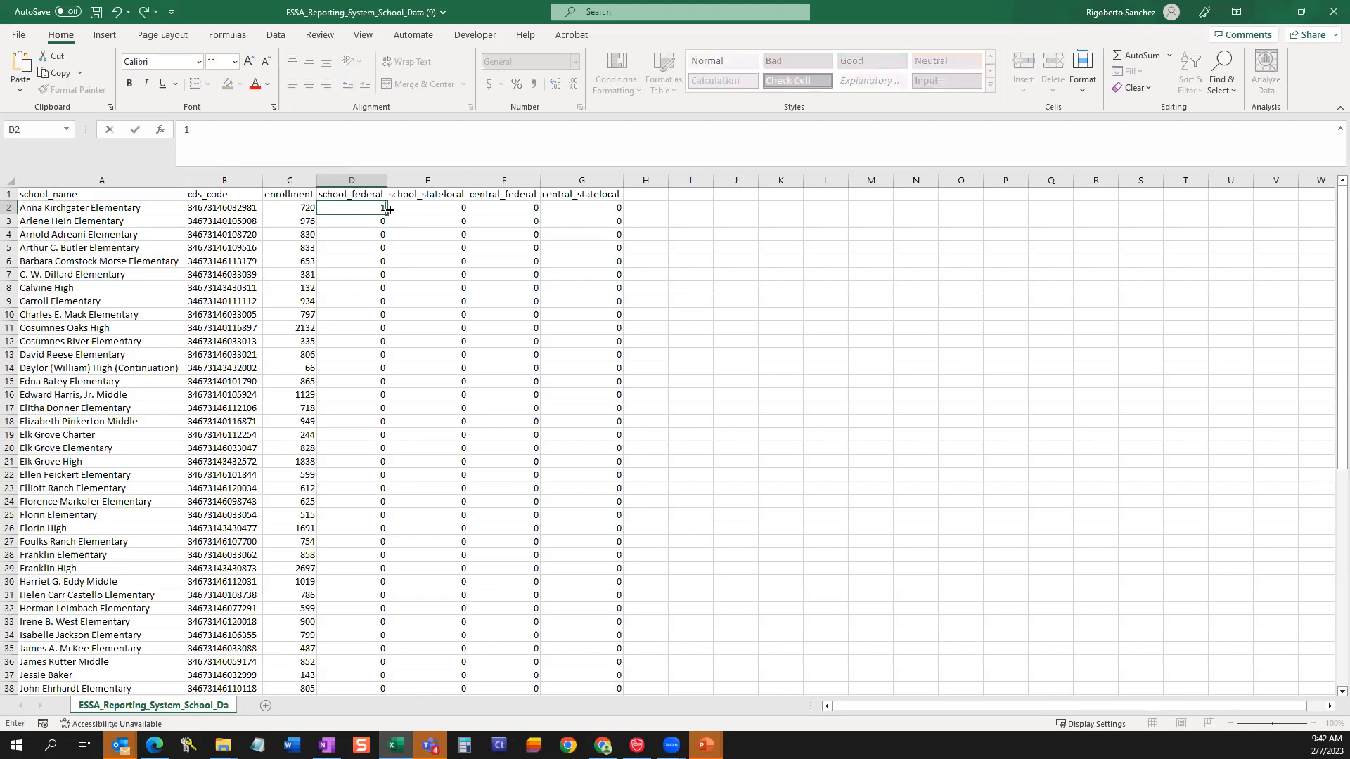
{"action": "type", "text": "000"}
{"action": "left_click", "coordinate": [410, 209]}
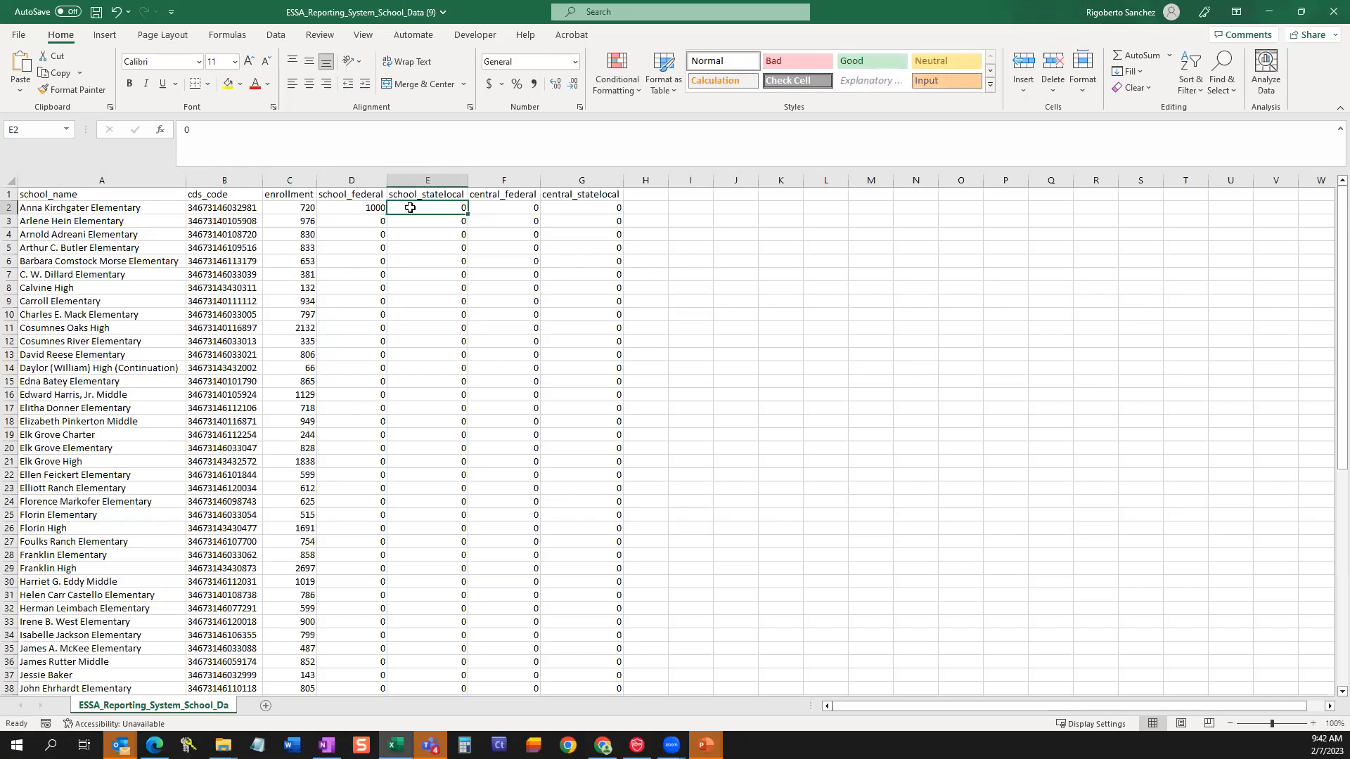
{"action": "type", "text": "10000"}
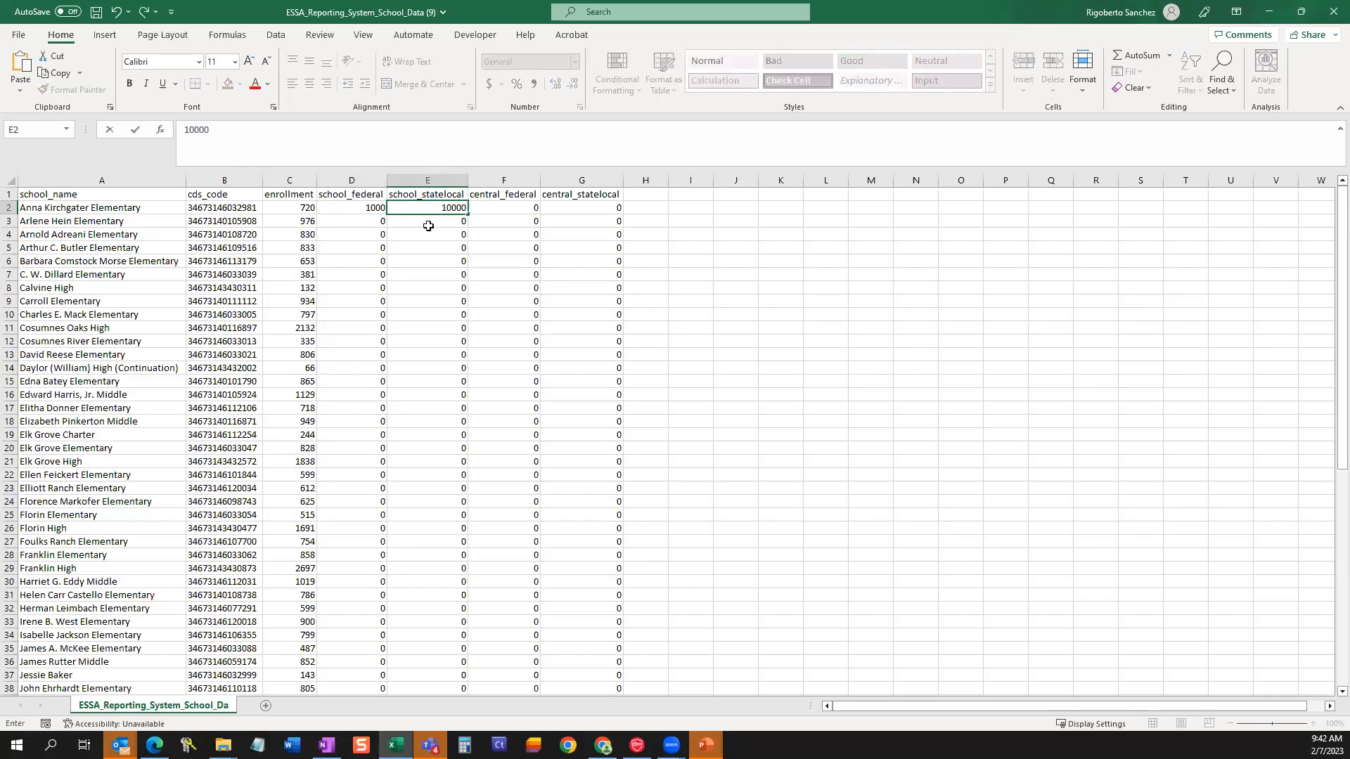
{"action": "key", "text": "Return"}
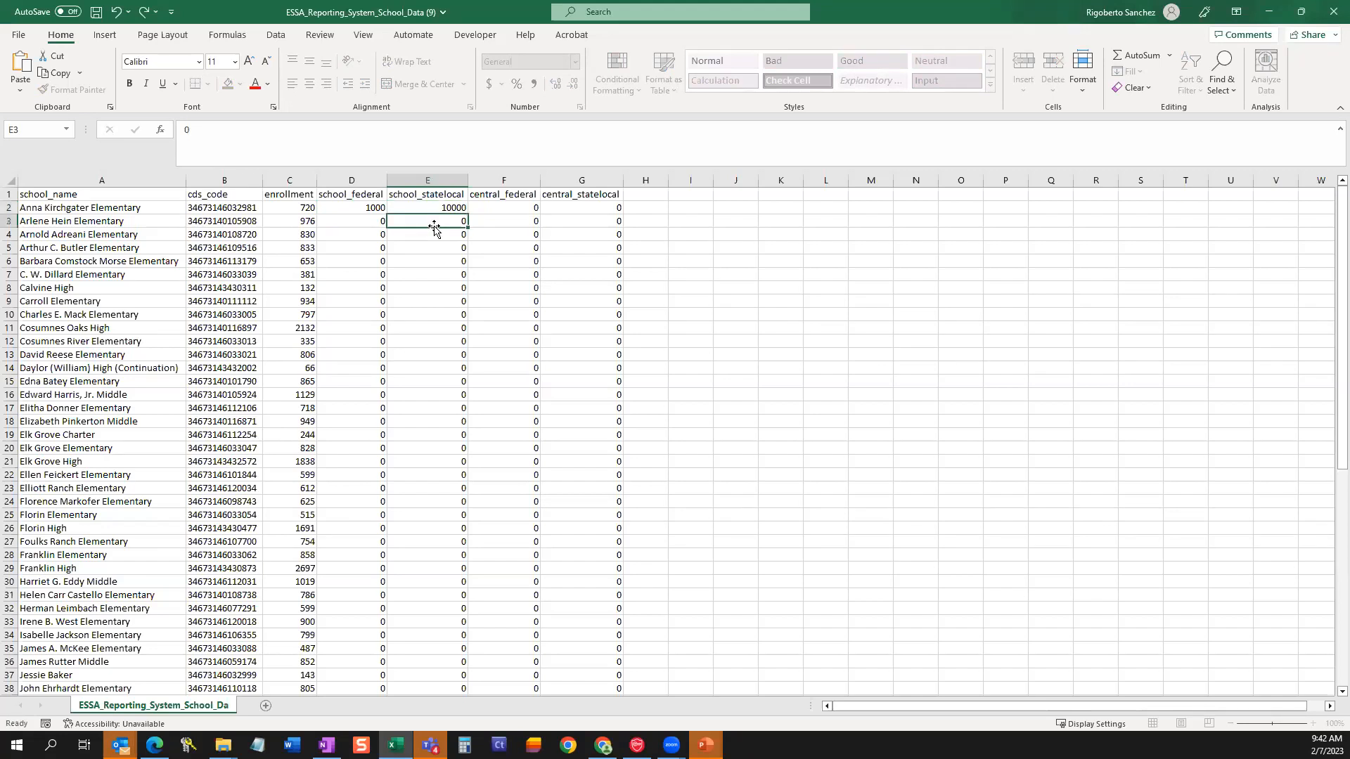
Enter 700 as central_federal and 300 as central_statelocal for Anna Kirchgater Elementary.
{"action": "left_click", "coordinate": [504, 206]}
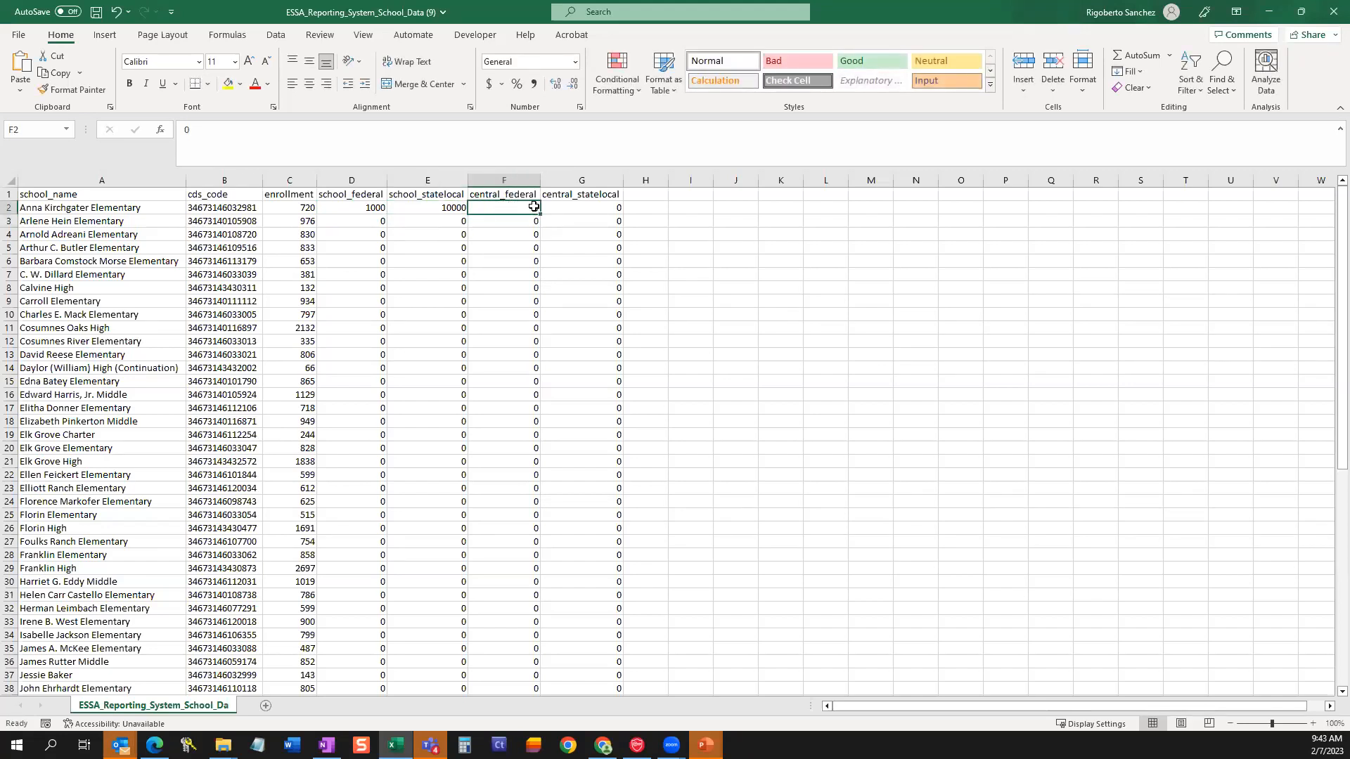
{"action": "type", "text": "700"}
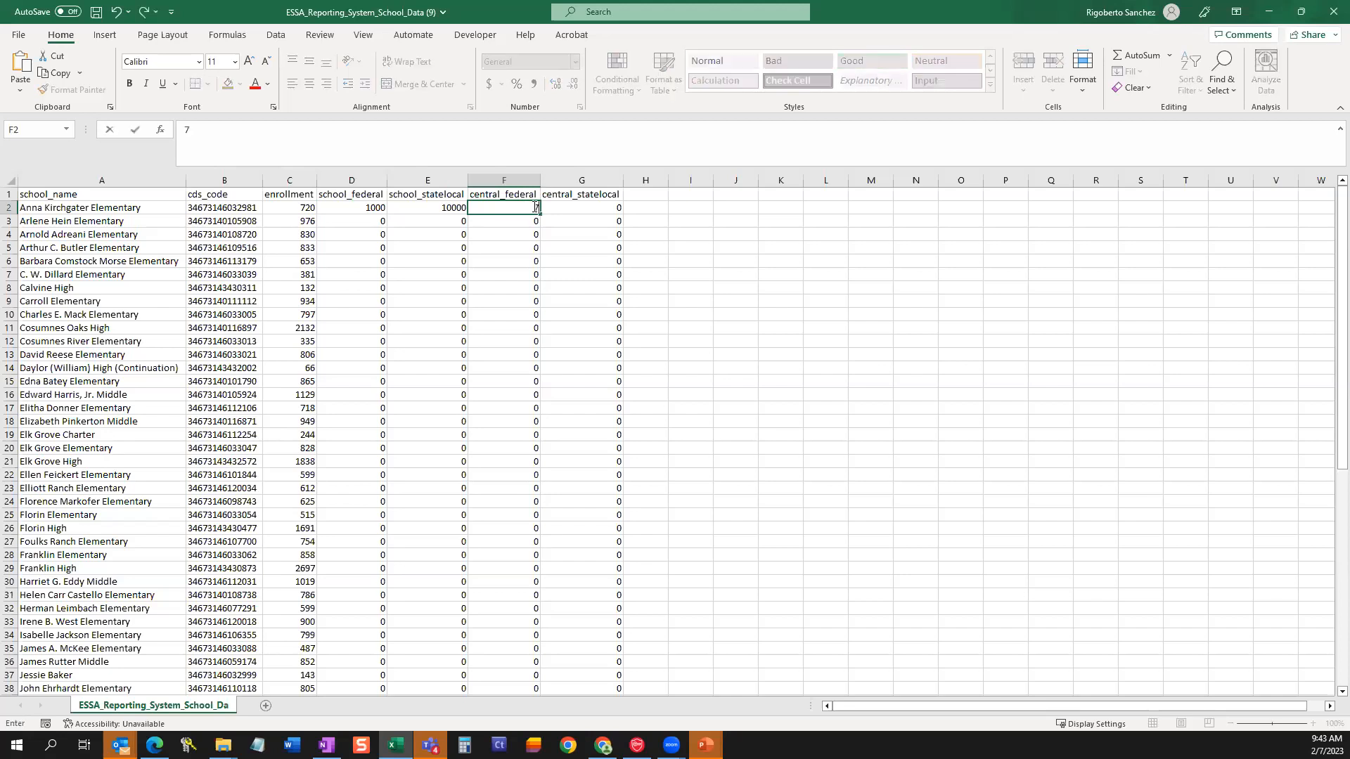
{"action": "left_click", "coordinate": [583, 214]}
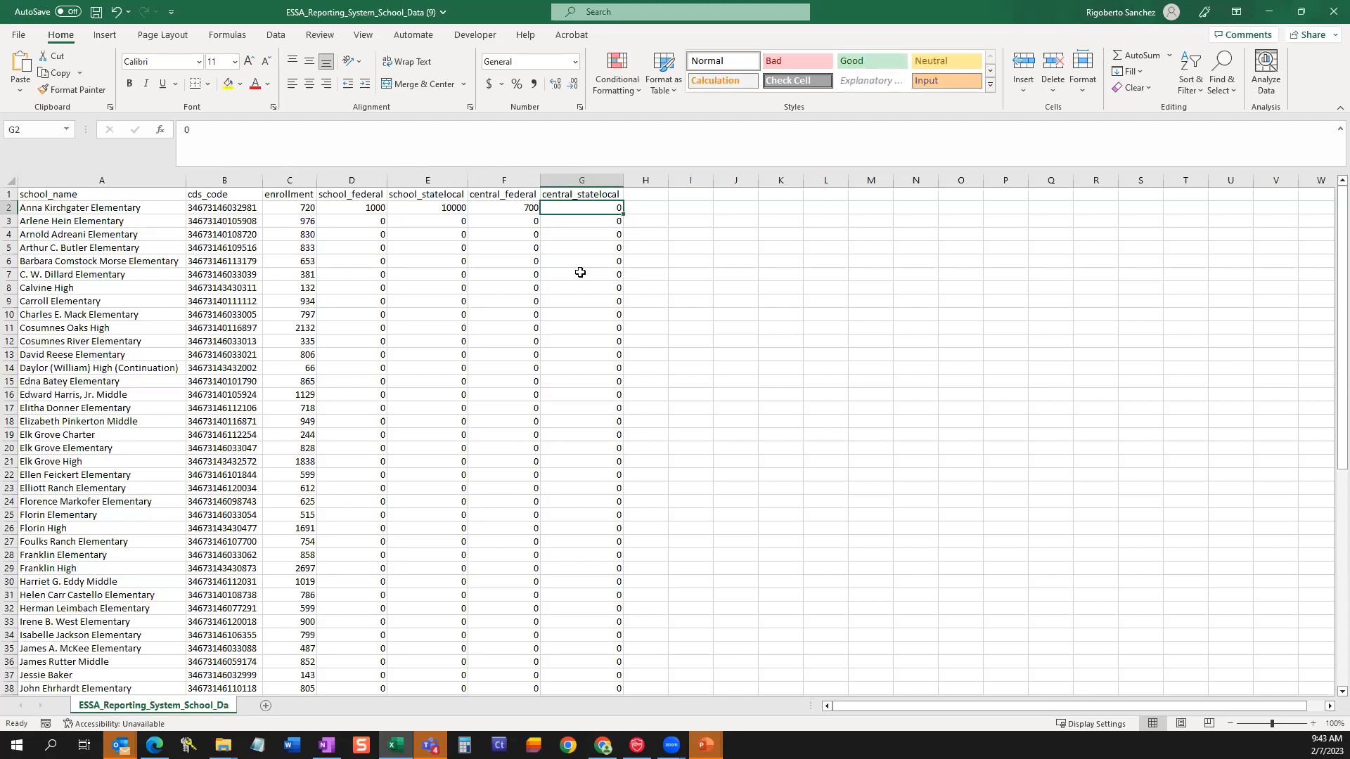
{"action": "type", "text": "30"}
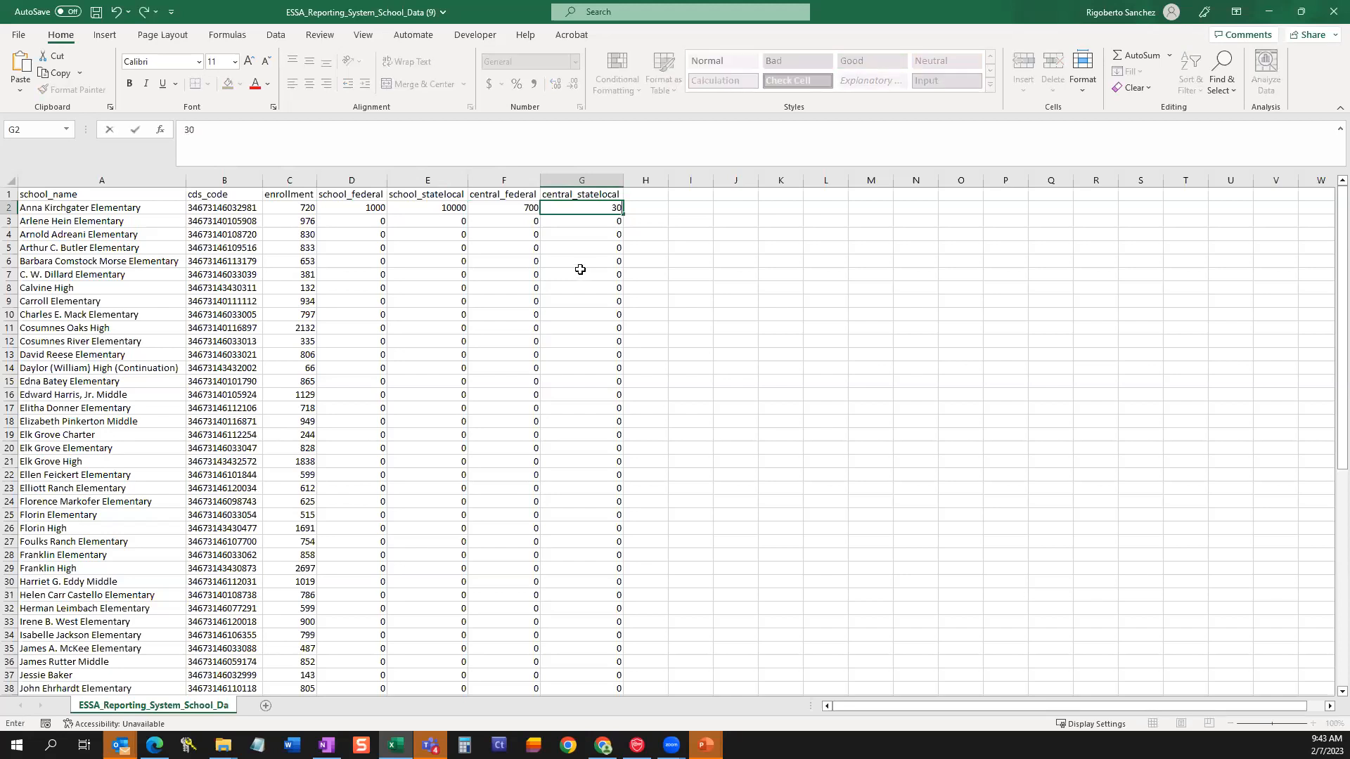
{"action": "left_click", "coordinate": [580, 270]}
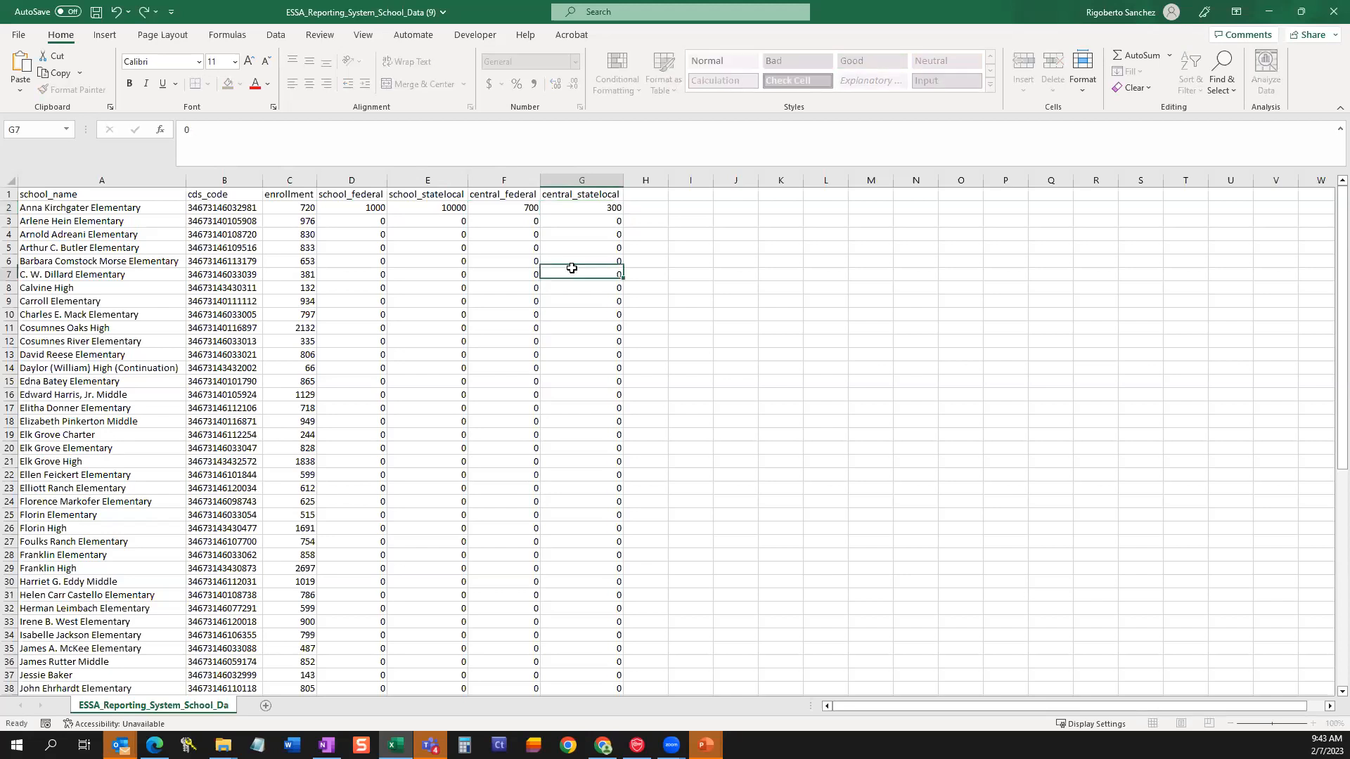
Fill the school_federal column down to the last school as a series starting from D2's 1000.
{"action": "left_click", "coordinate": [348, 205]}
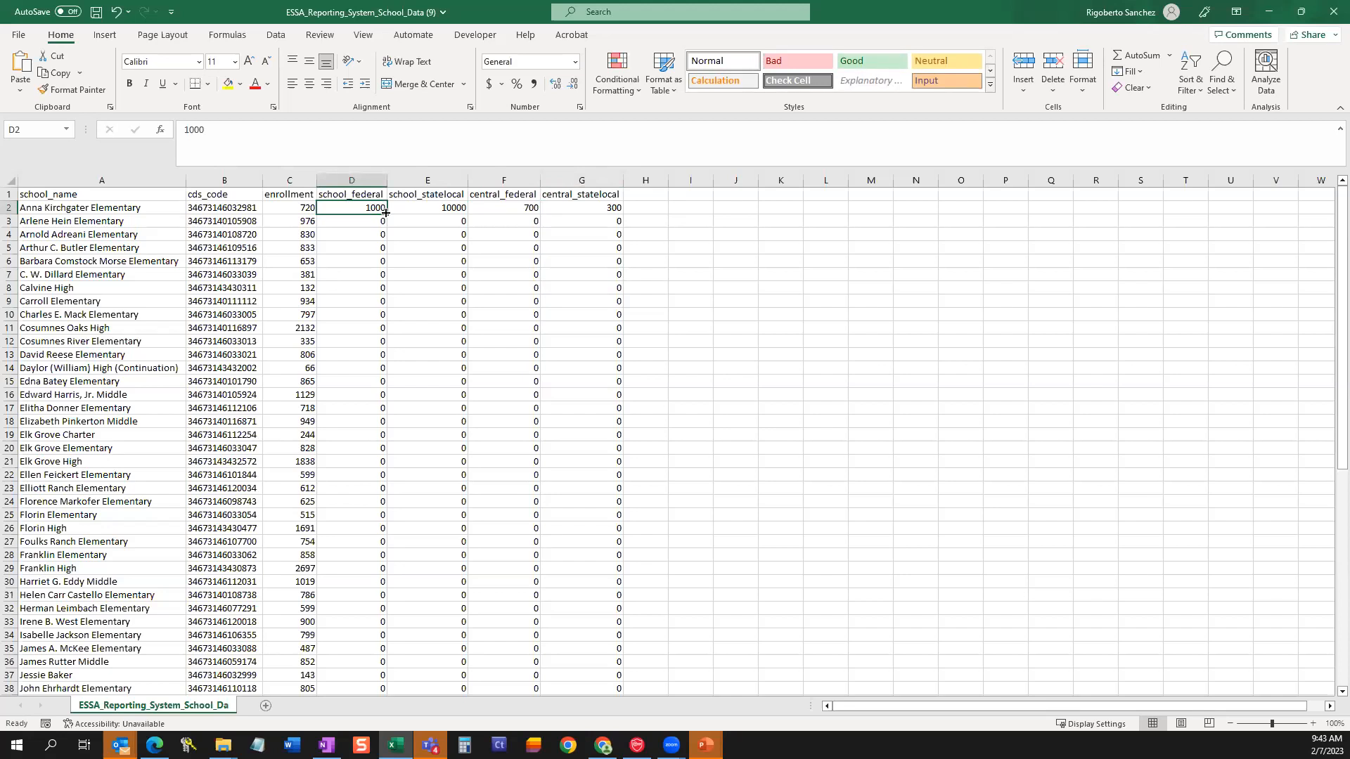
{"action": "double_click", "coordinate": [386, 211]}
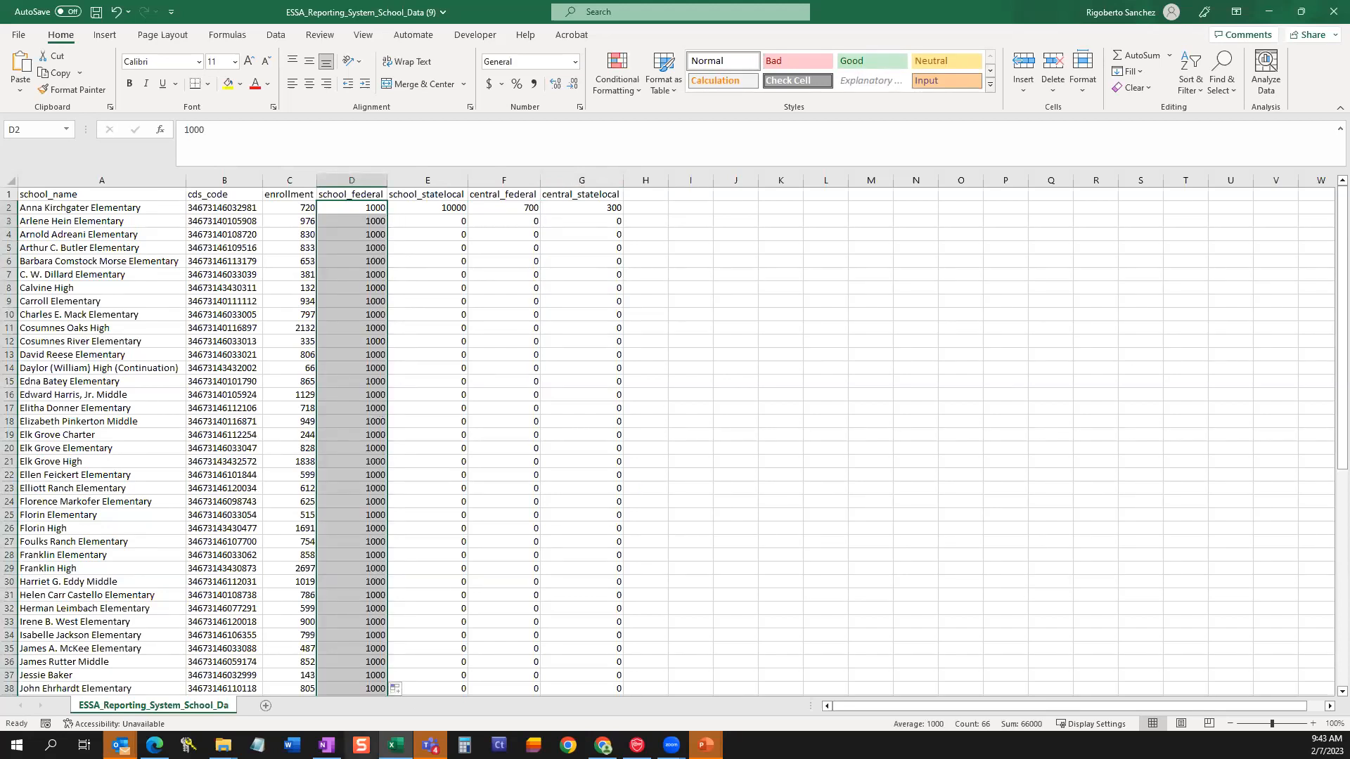
{"action": "left_click", "coordinate": [398, 689]}
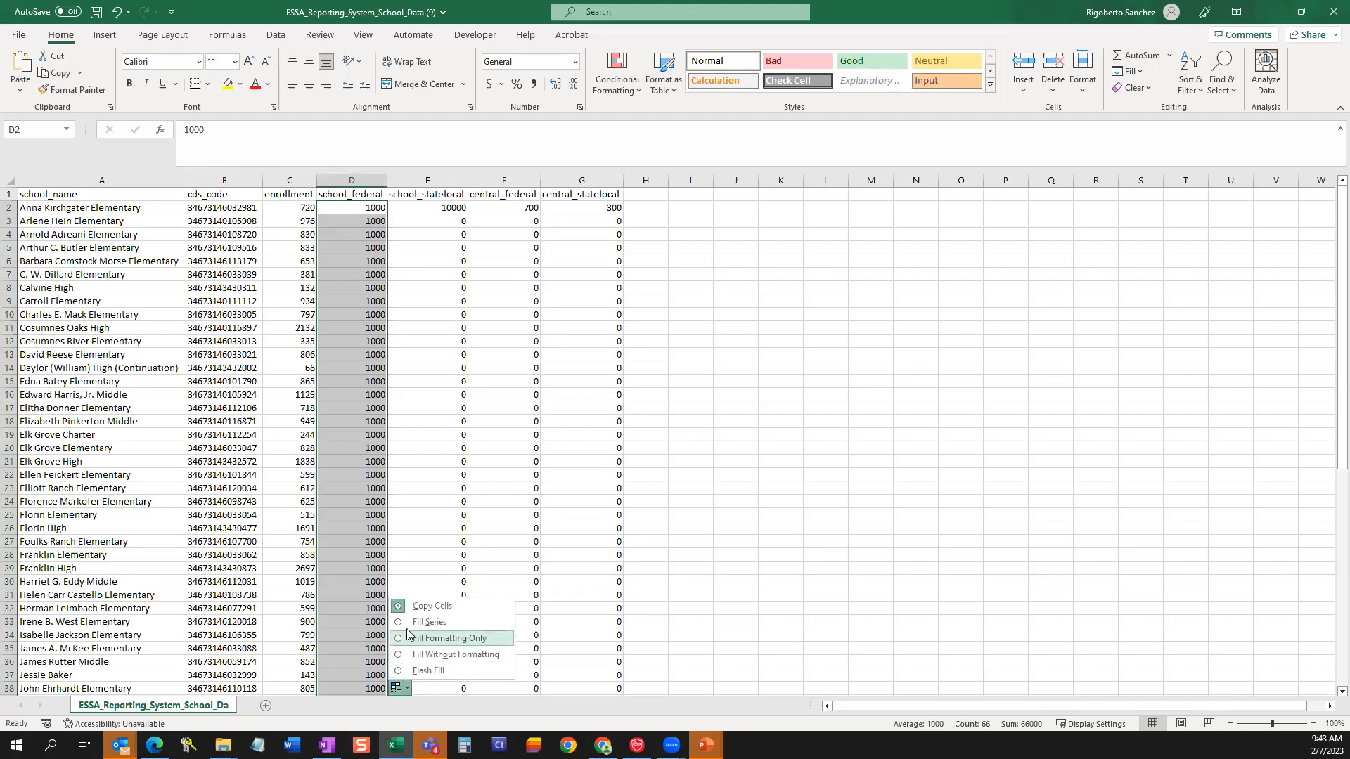
{"action": "left_click", "coordinate": [425, 622]}
Fill the school_statelocal column down for all schools as a series starting from 10000 in E2.
{"action": "left_click", "coordinate": [454, 207]}
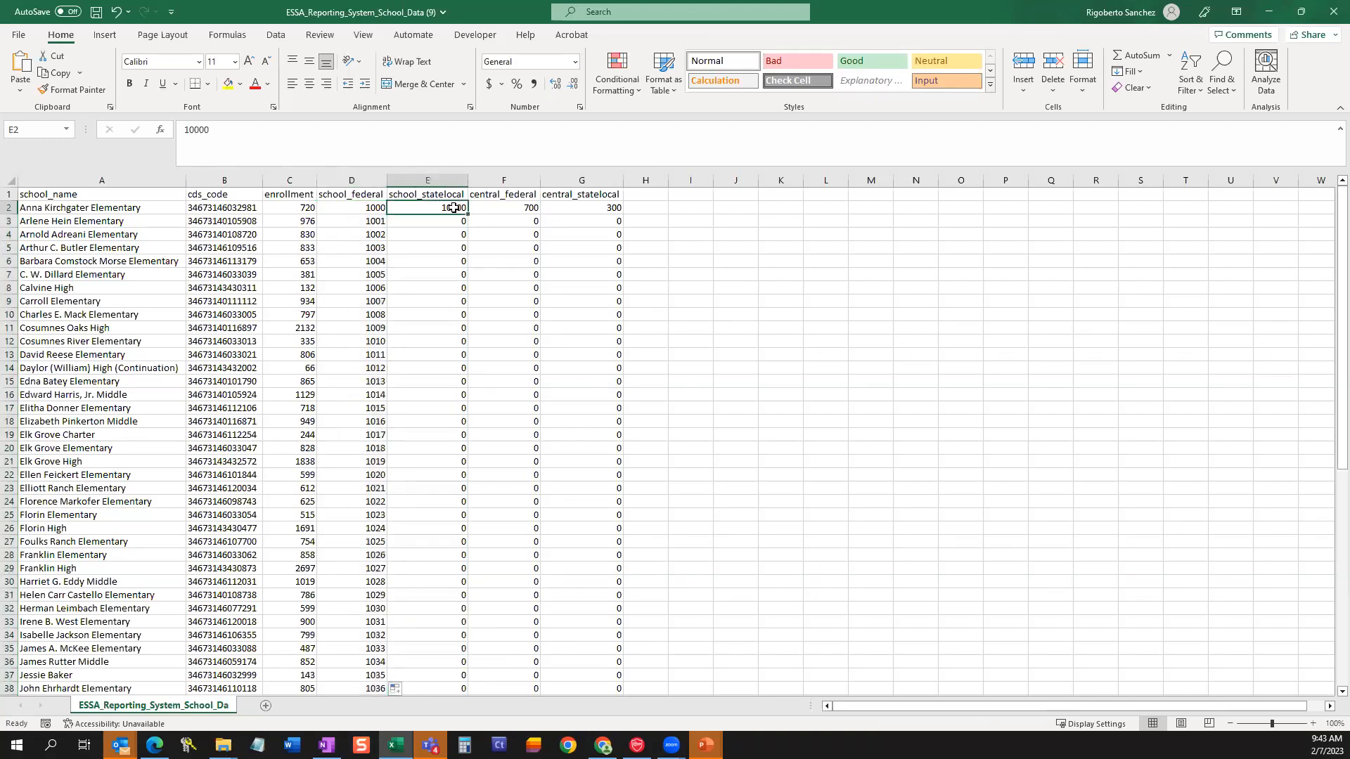
{"action": "double_click", "coordinate": [466, 213]}
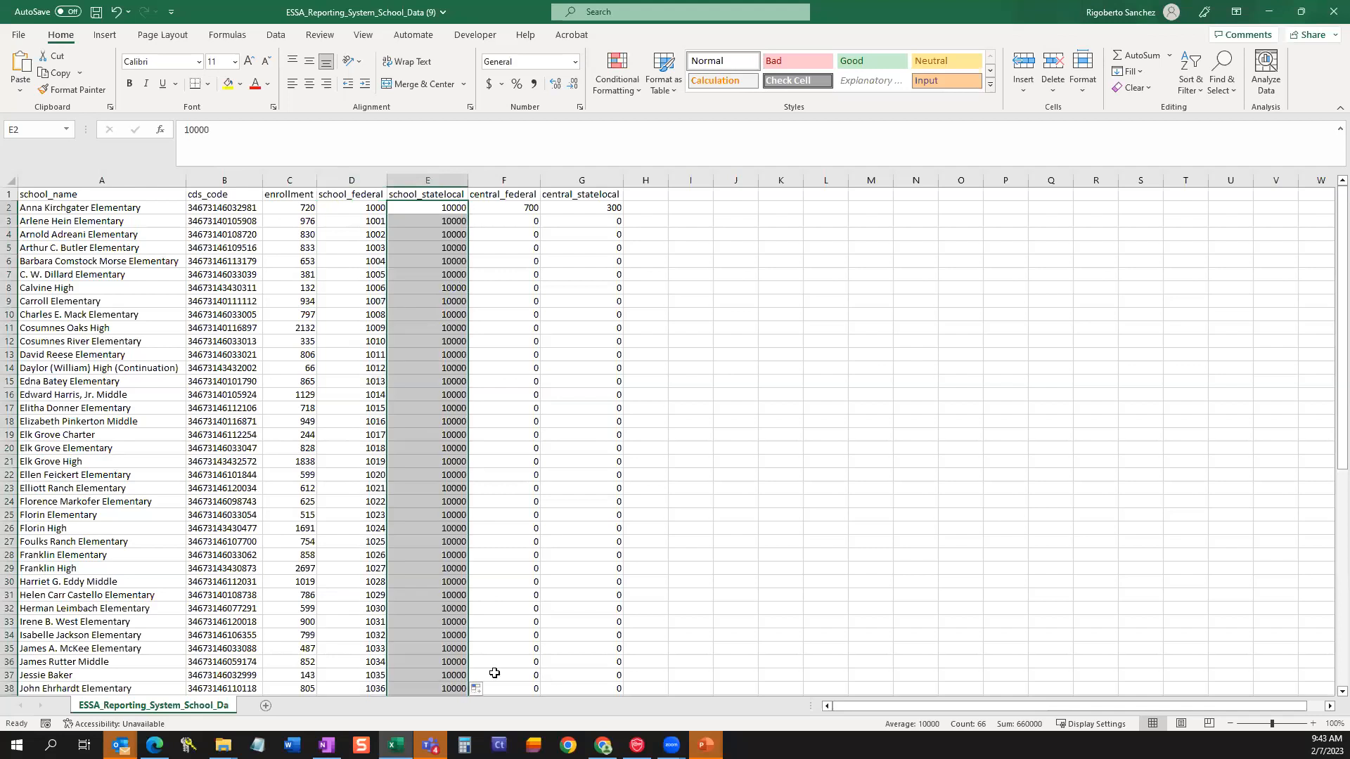
{"action": "left_click", "coordinate": [477, 689]}
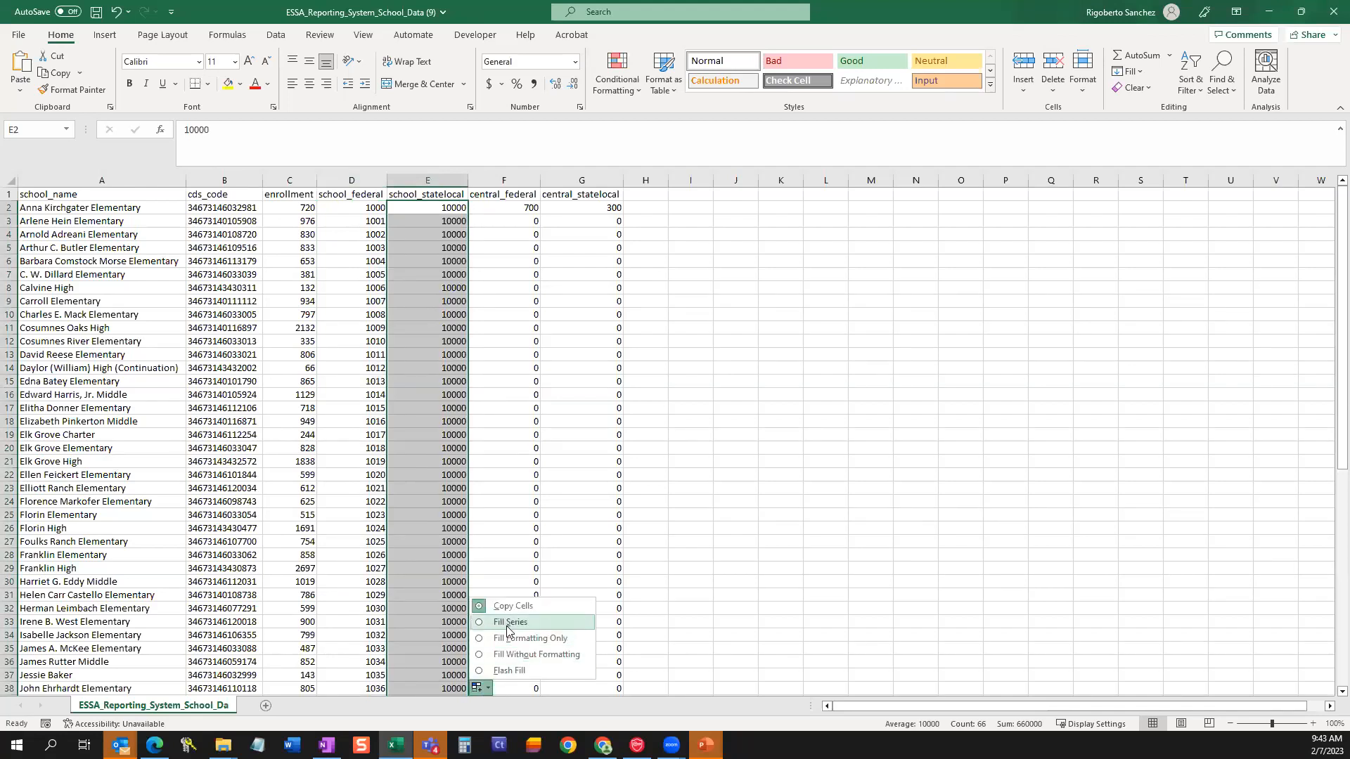
{"action": "left_click", "coordinate": [510, 624]}
Fill the central_federal column down for all schools as a series starting from 700 in F2.
{"action": "left_click", "coordinate": [520, 194]}
{"action": "left_click", "coordinate": [531, 209]}
{"action": "double_click", "coordinate": [540, 214]}
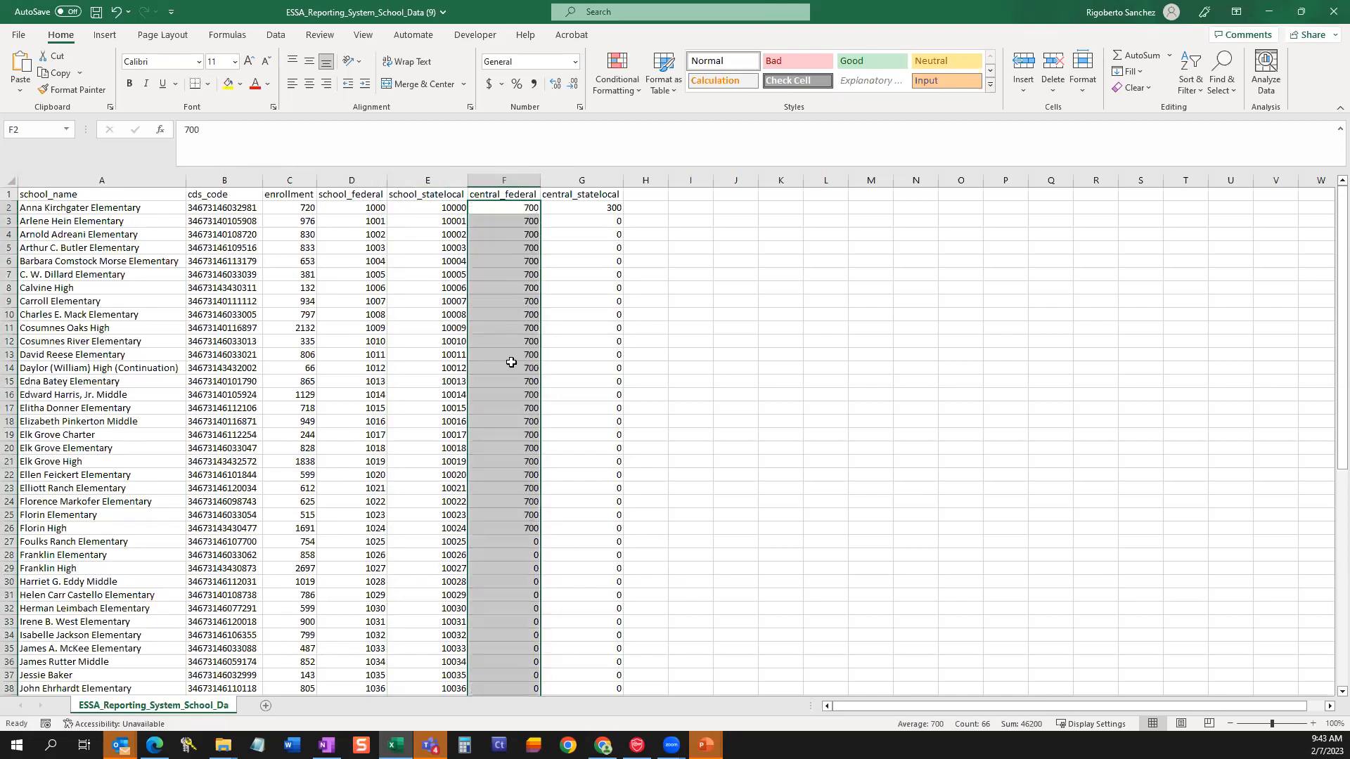
{"action": "left_click", "coordinate": [549, 688]}
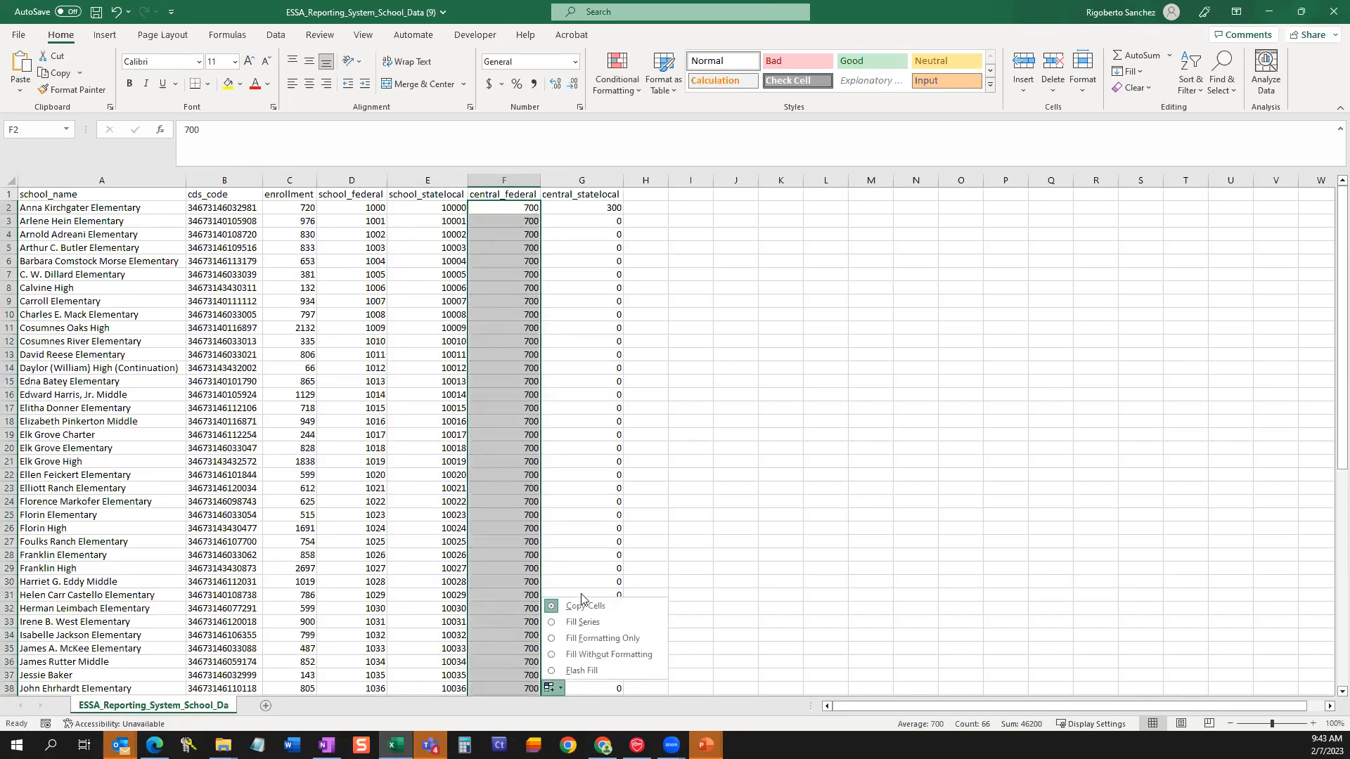
{"action": "left_click", "coordinate": [583, 622]}
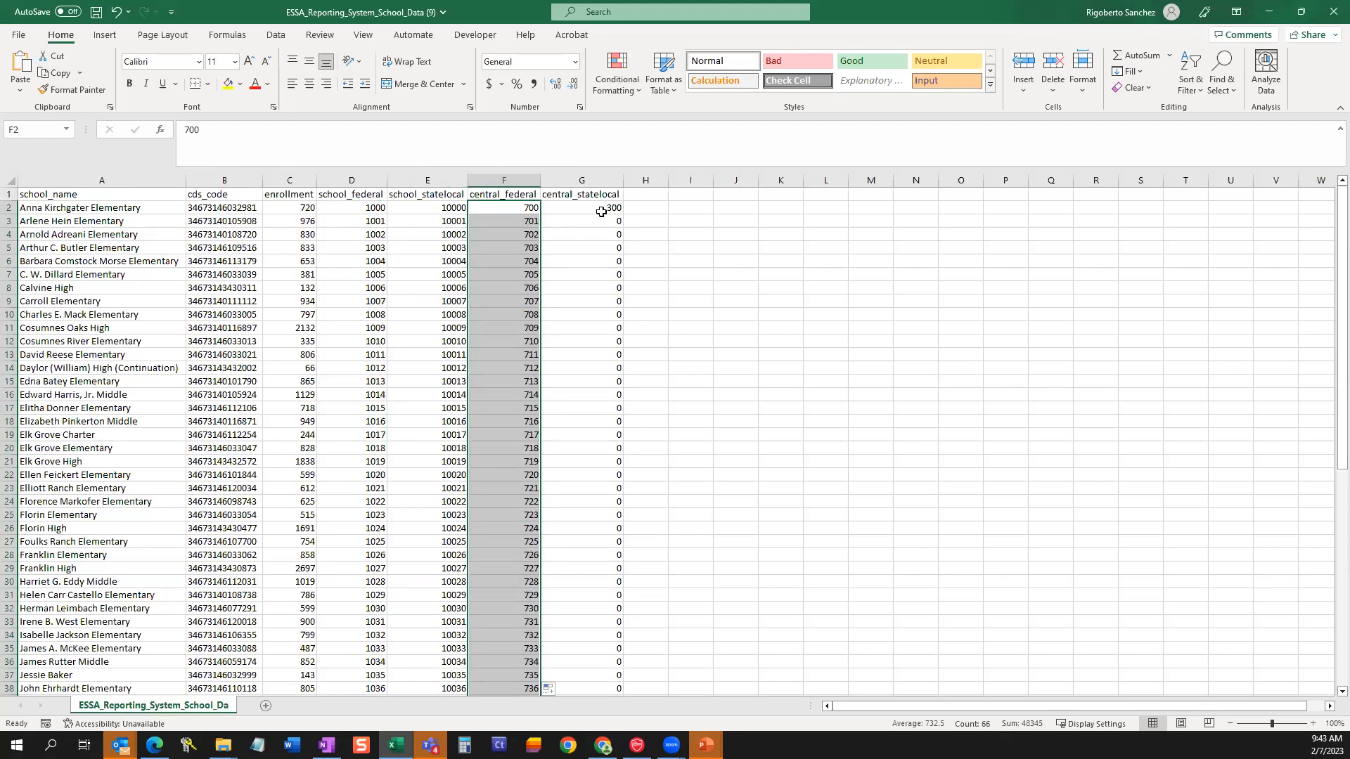
{"action": "left_click", "coordinate": [601, 211]}
{"action": "double_click", "coordinate": [623, 215]}
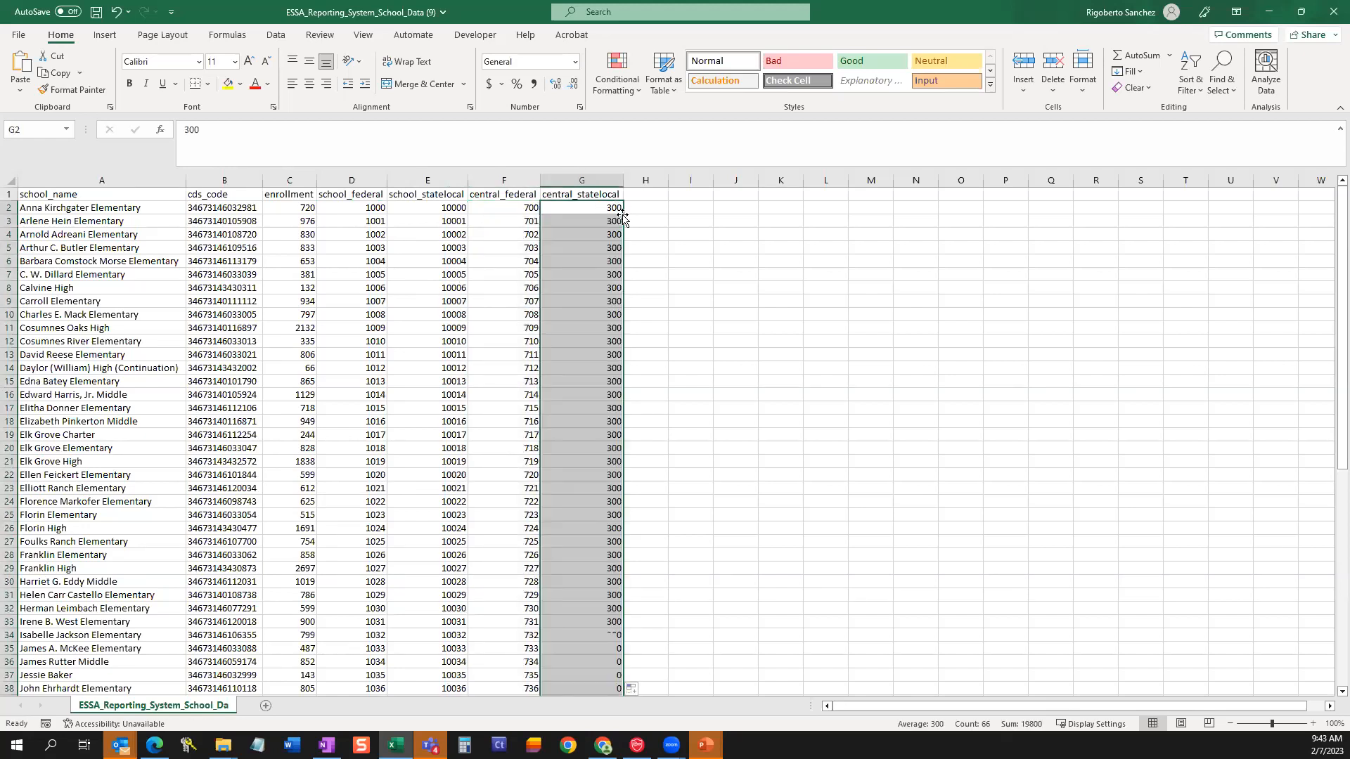
{"action": "scroll", "coordinate": [658, 603], "scroll_direction": "down", "scroll_amount": 1}
{"action": "scroll", "coordinate": [658, 603], "scroll_direction": "up", "scroll_amount": 1}
{"action": "key", "text": "ctrl+z"}
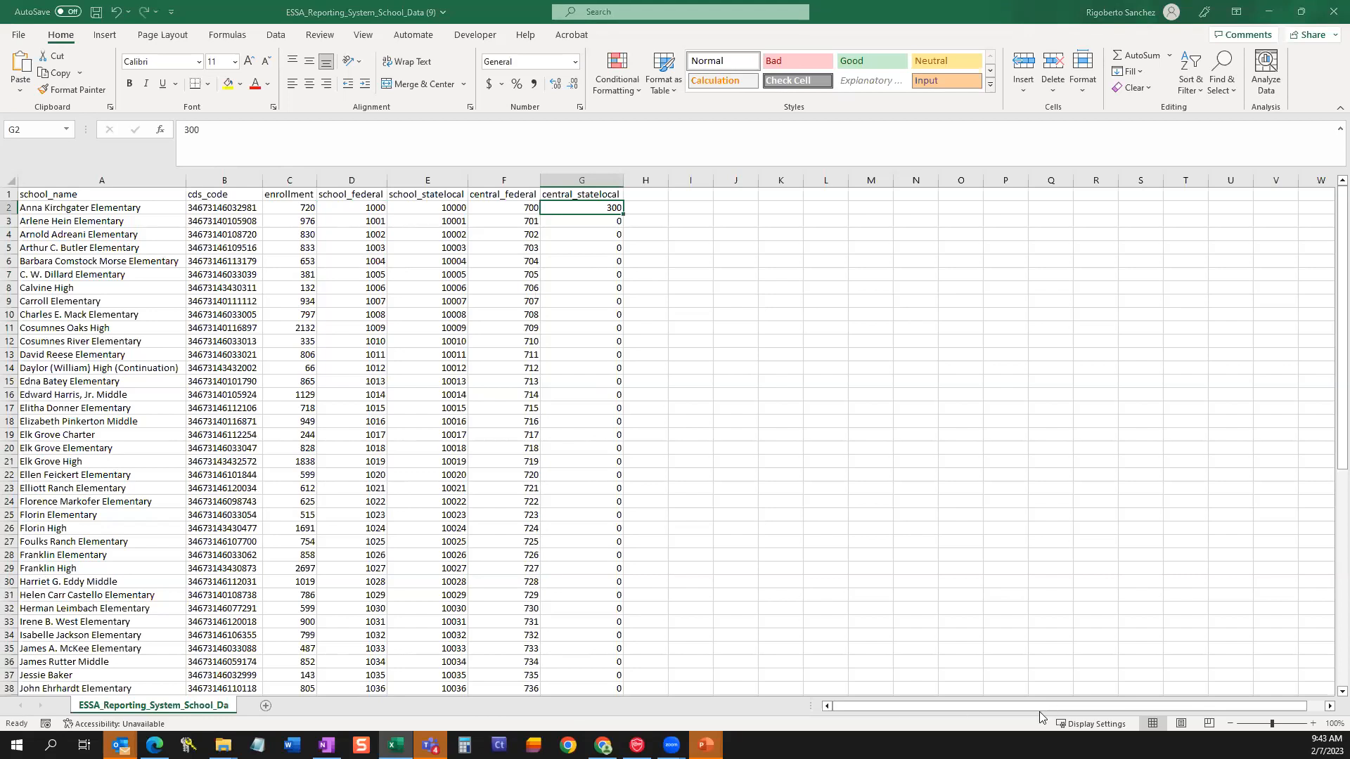
Fill the central_statelocal column down for all schools as a series starting from 300 in G2.
{"action": "double_click", "coordinate": [622, 211]}
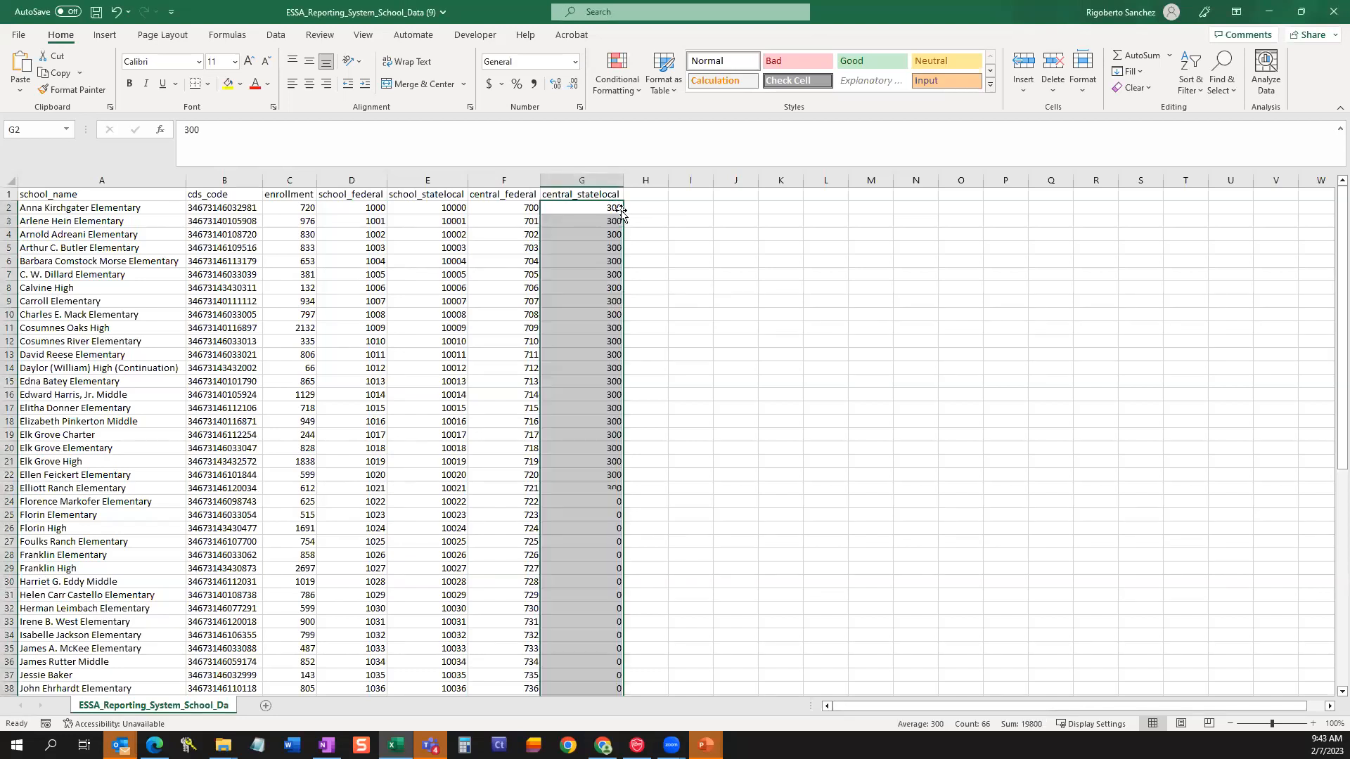
{"action": "left_click", "coordinate": [632, 689]}
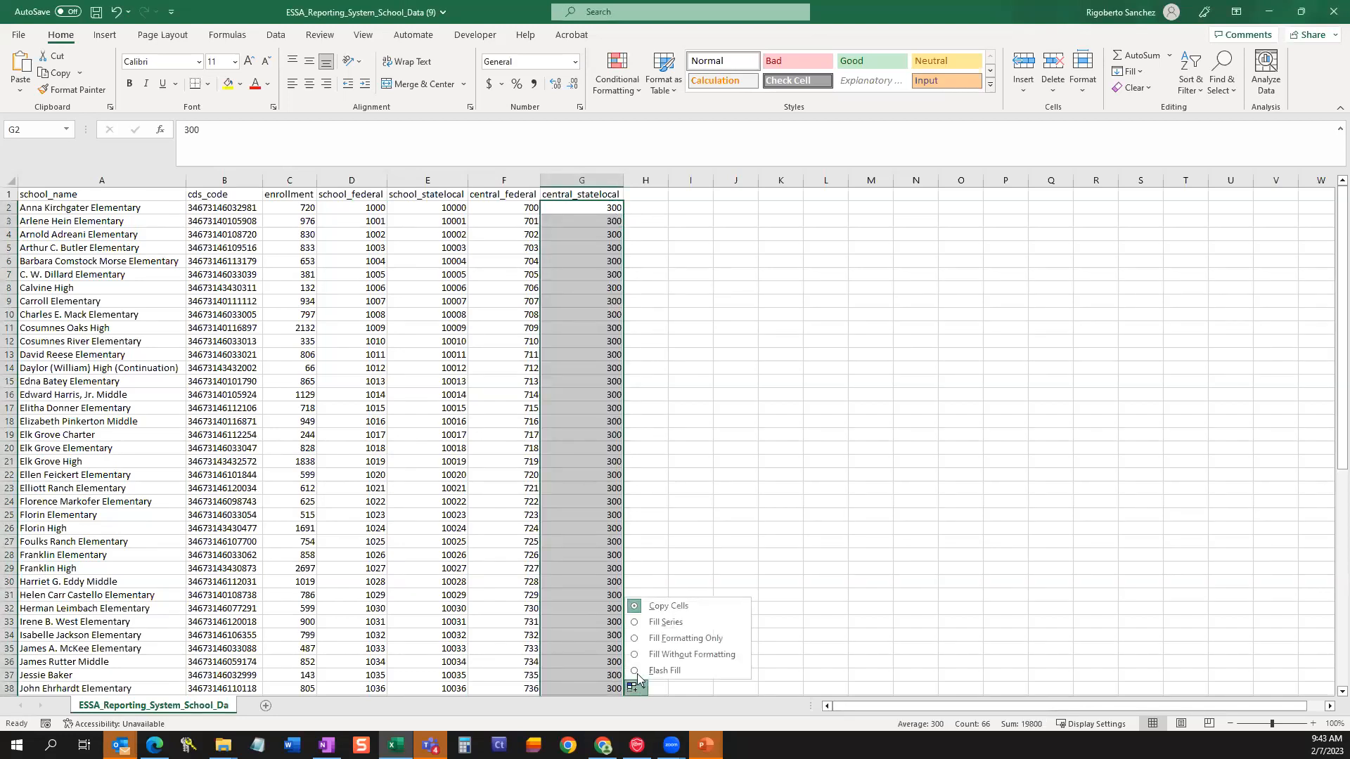
{"action": "left_click", "coordinate": [651, 625]}
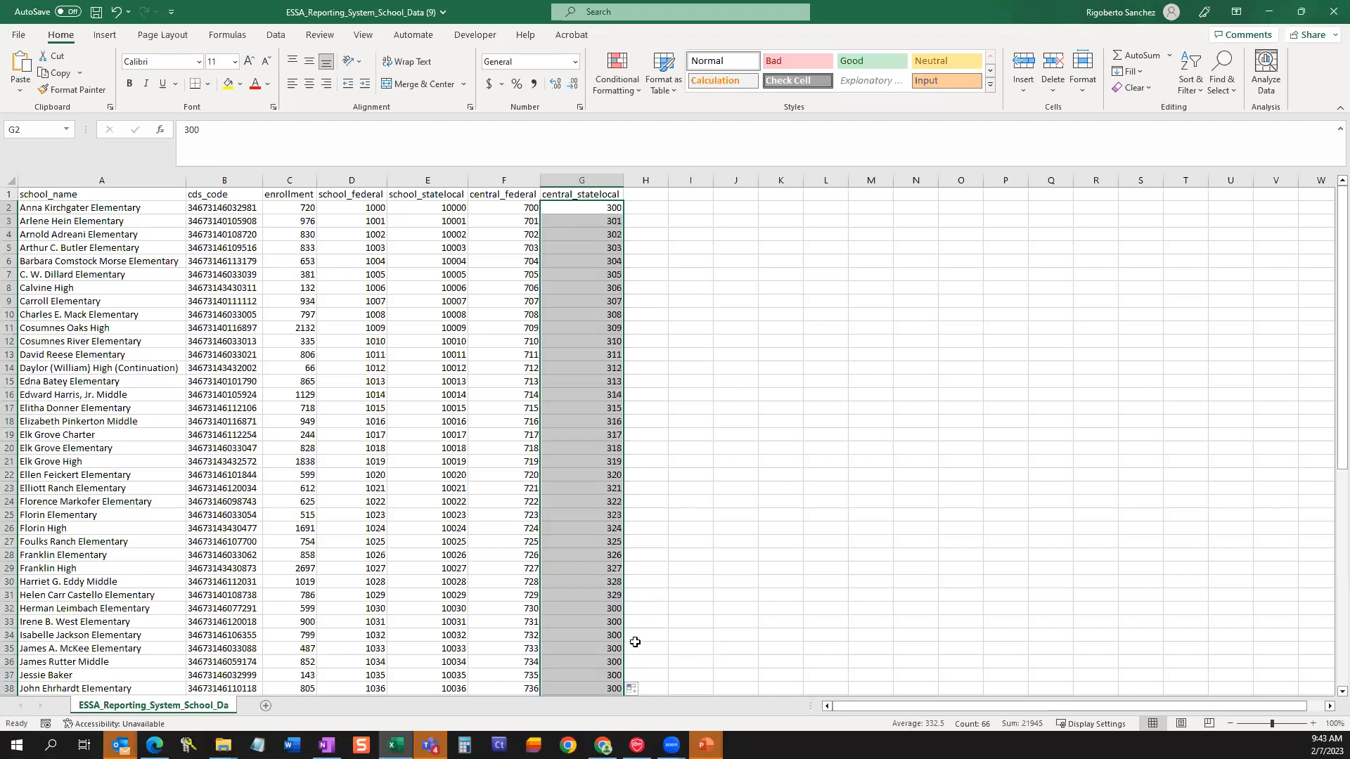
Check the filled rows through the last school, then save the school data CSV and close it.
{"action": "left_click", "coordinate": [572, 529]}
{"action": "scroll", "coordinate": [554, 528], "scroll_direction": "down", "scroll_amount": 2}
{"action": "scroll", "coordinate": [556, 525], "scroll_direction": "down", "scroll_amount": 7}
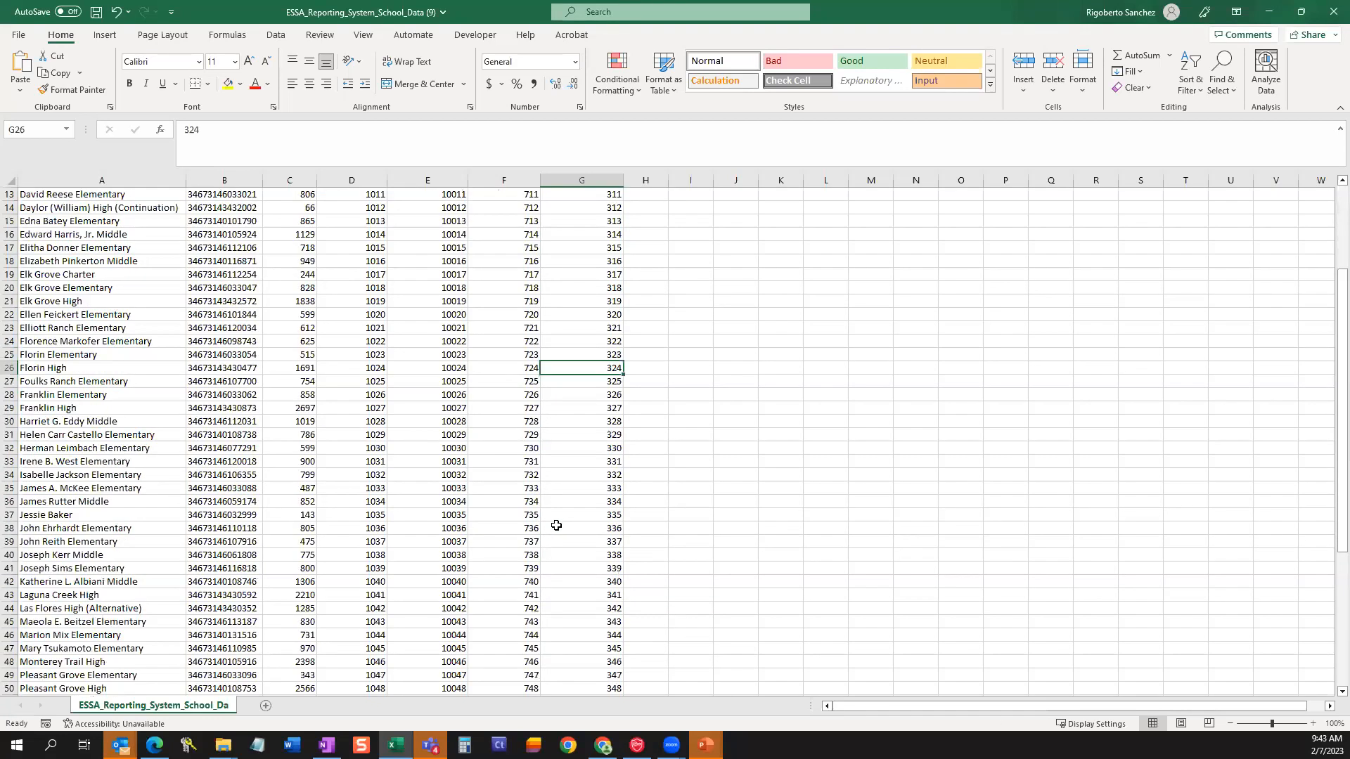
{"action": "scroll", "coordinate": [365, 619], "scroll_direction": "down", "scroll_amount": 3}
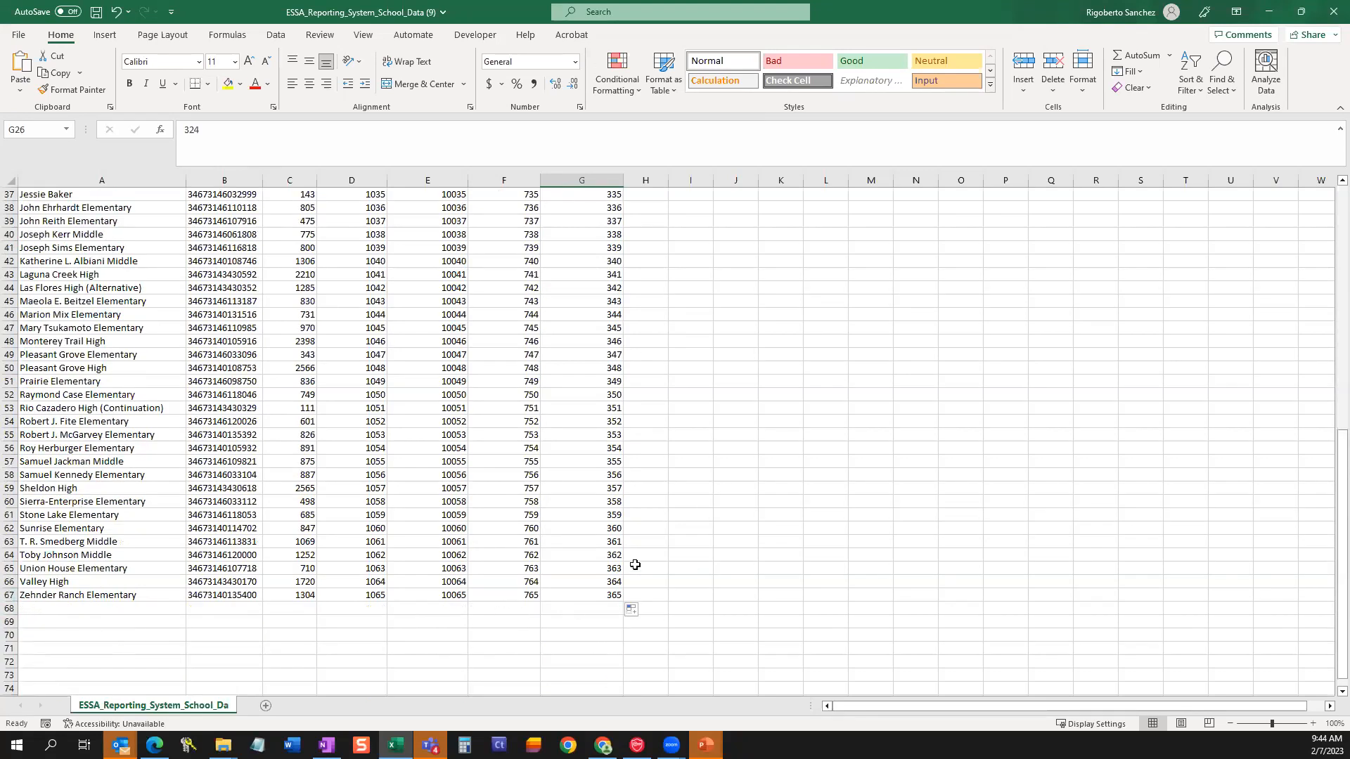
{"action": "scroll", "coordinate": [583, 570], "scroll_direction": "up", "scroll_amount": 1}
{"action": "scroll", "coordinate": [583, 570], "scroll_direction": "up", "scroll_amount": 5}
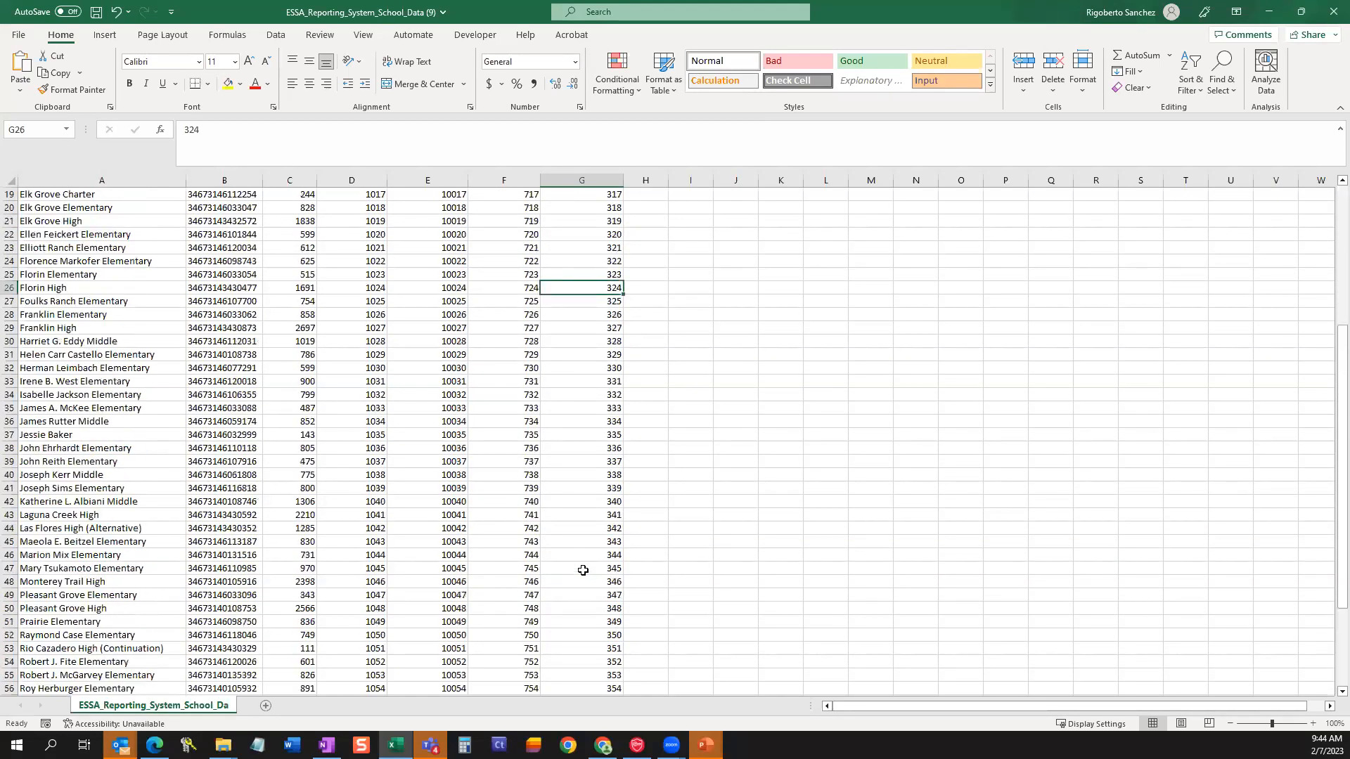
{"action": "scroll", "coordinate": [583, 570], "scroll_direction": "up", "scroll_amount": 6}
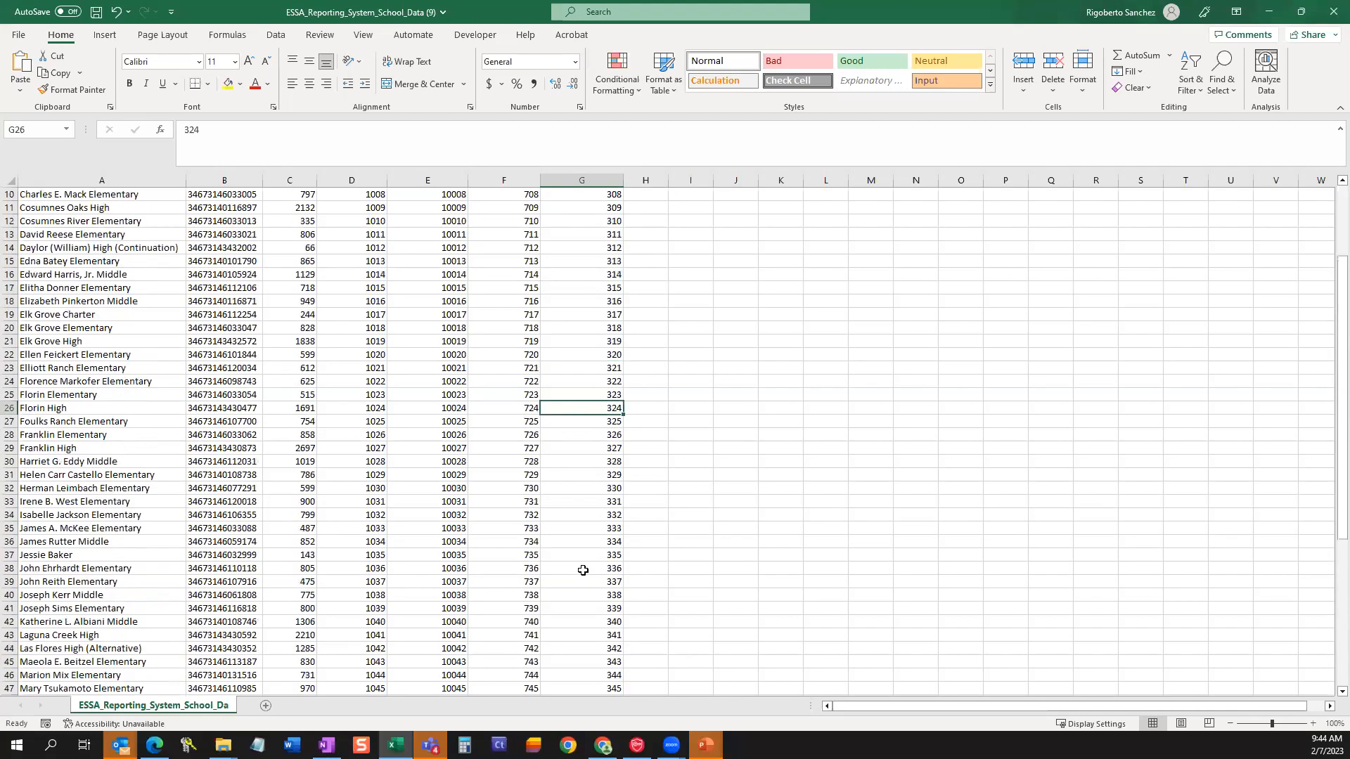
{"action": "left_click", "coordinate": [95, 17]}
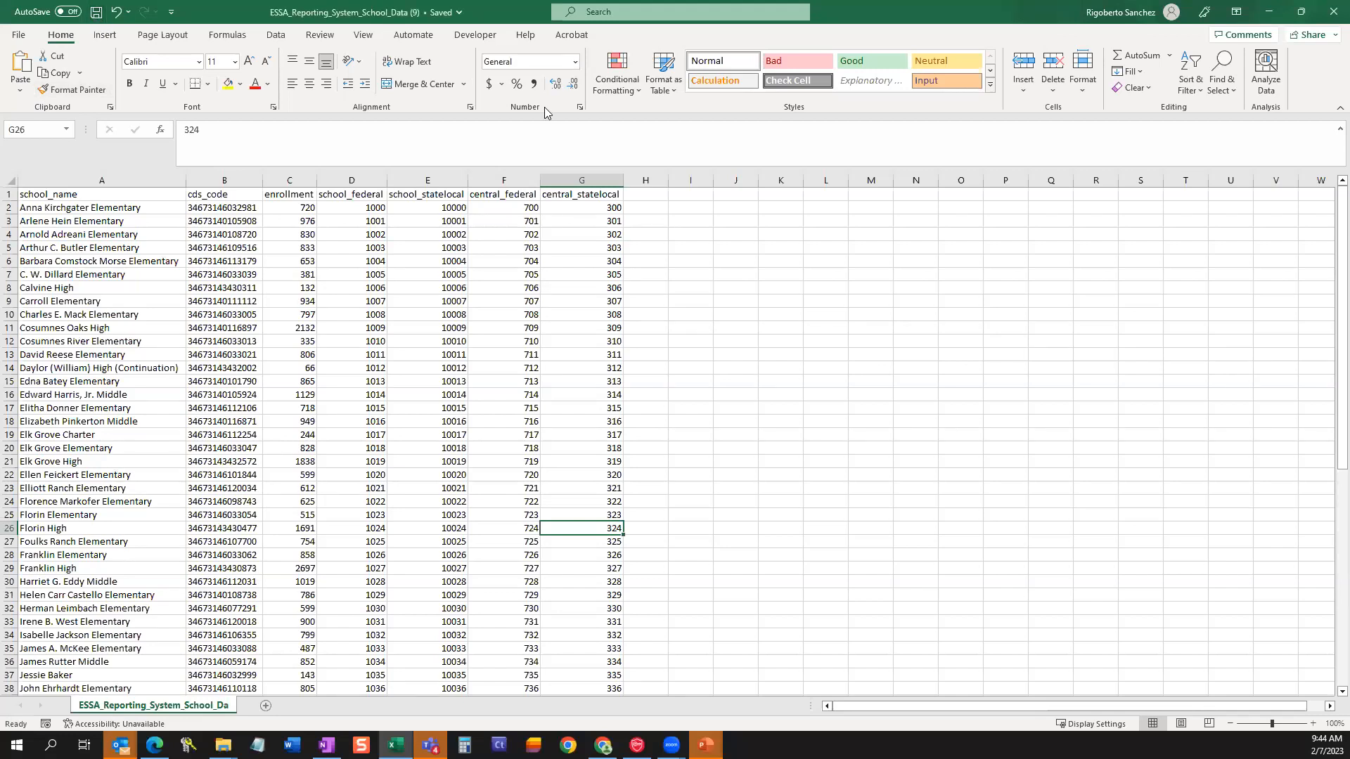
{"action": "left_click", "coordinate": [1331, 10]}
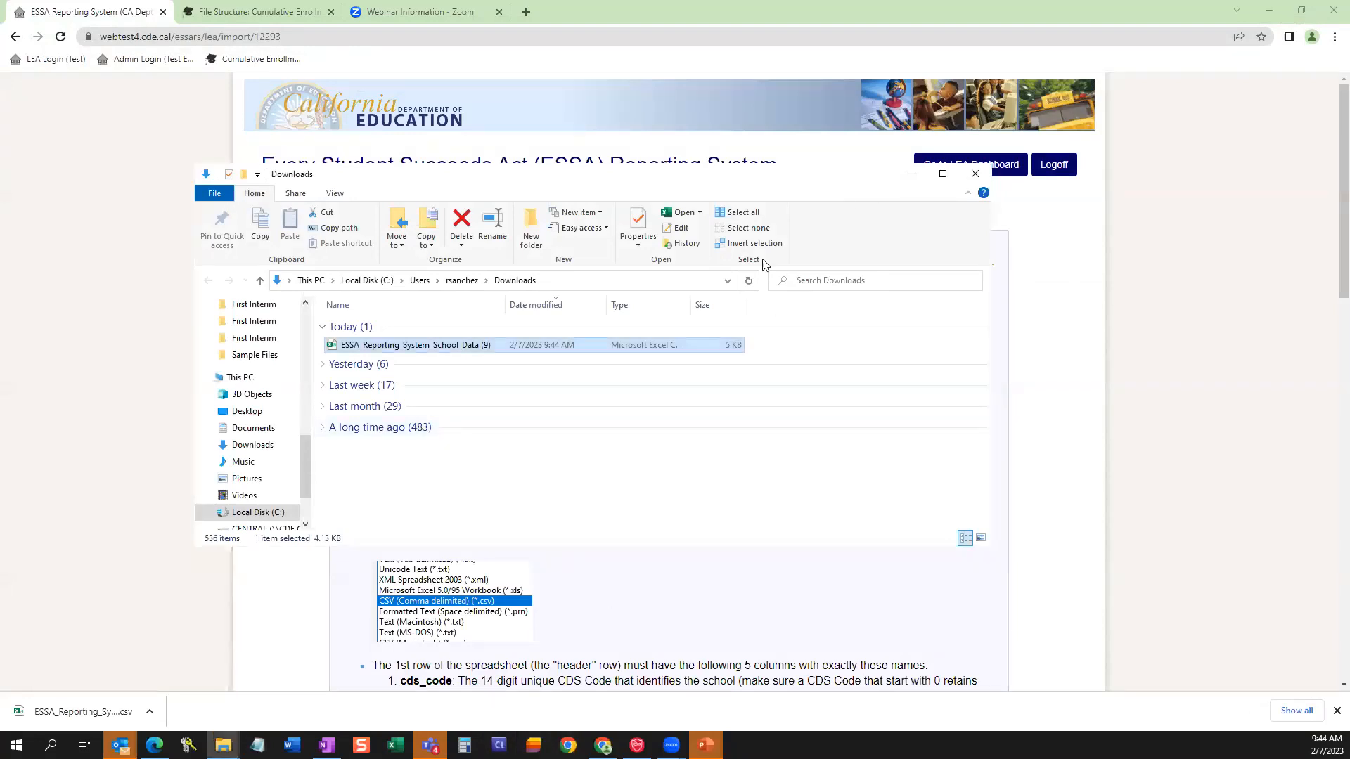
Show the saved CSV and its folder path in the Downloads window, and minimize the window to return to the import instructions.
{"action": "left_click_drag", "start_coordinate": [707, 179], "coordinate": [566, 232]}
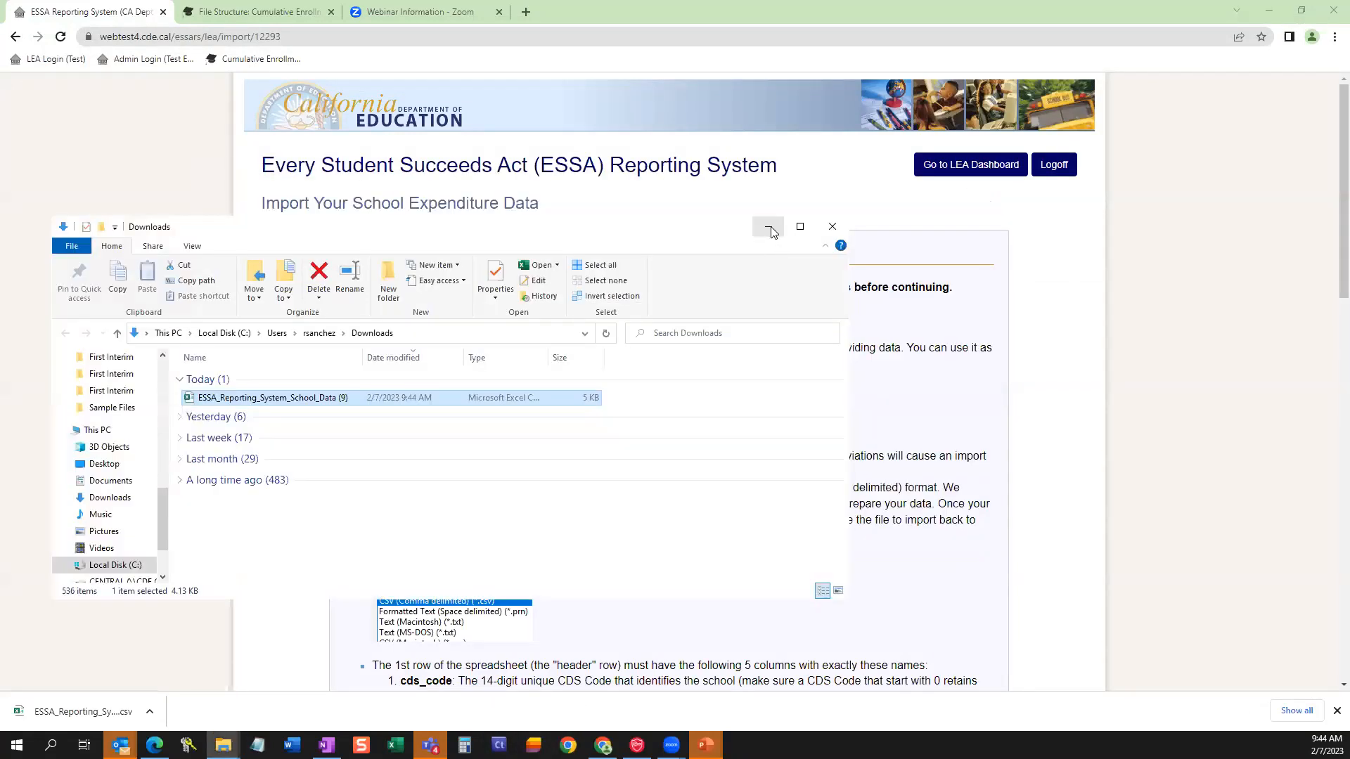
{"action": "left_click", "coordinate": [770, 228]}
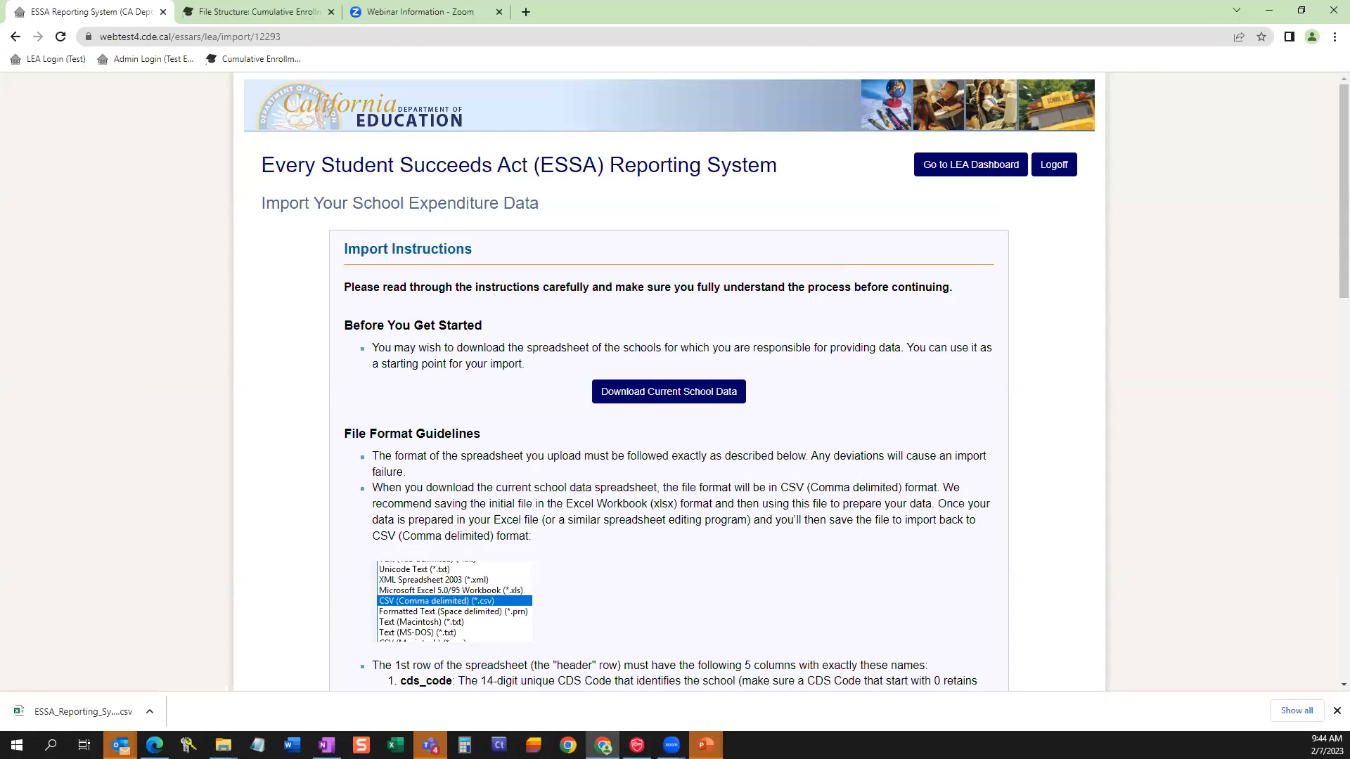
{"action": "left_click", "coordinate": [224, 745]}
{"action": "left_click", "coordinate": [266, 707]}
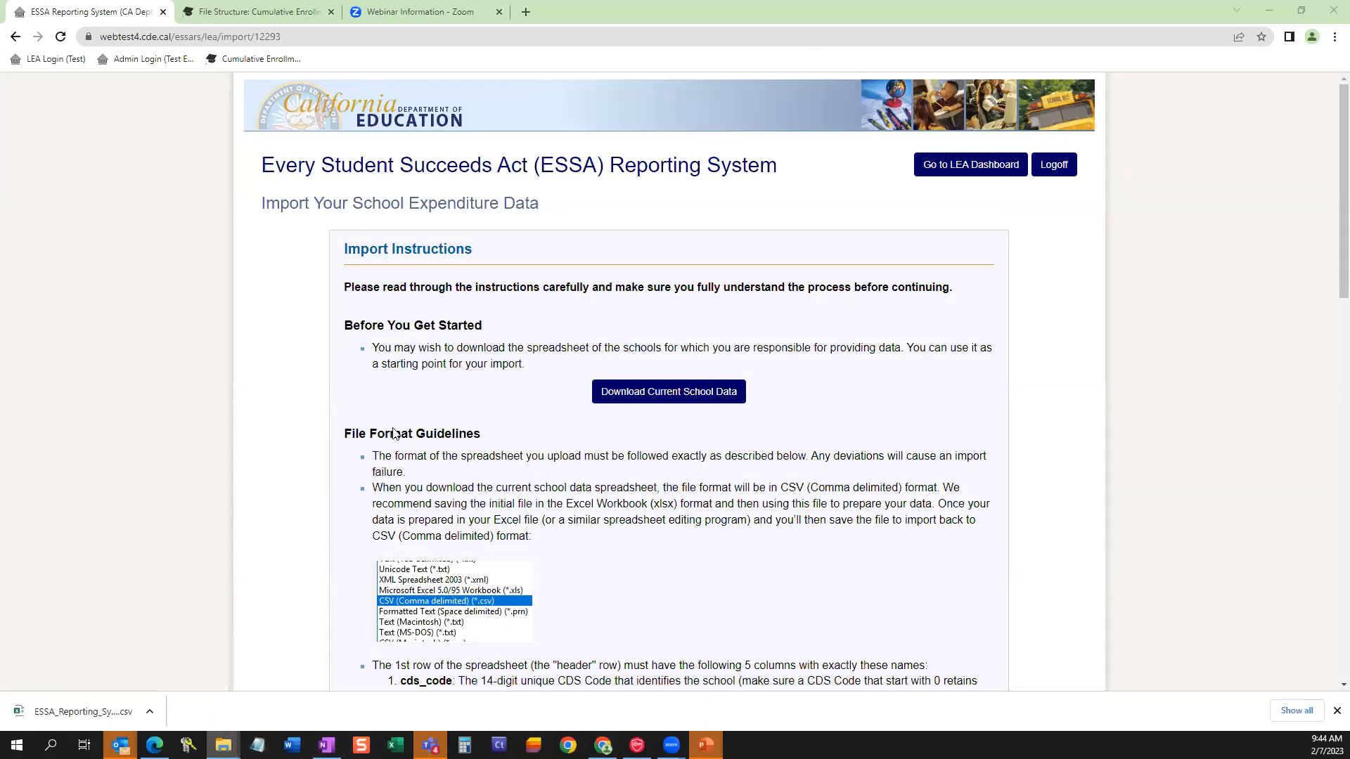
{"action": "left_click", "coordinate": [458, 338]}
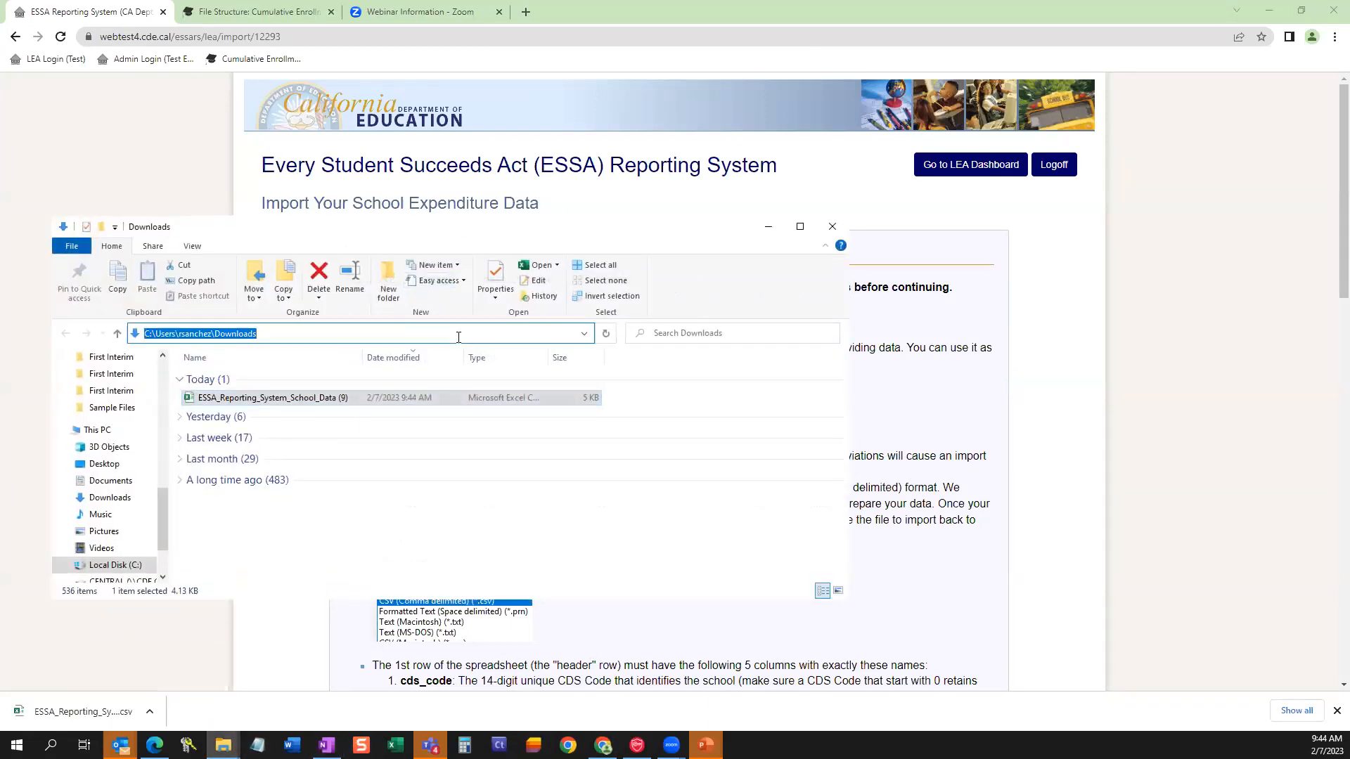
{"action": "left_click", "coordinate": [769, 226]}
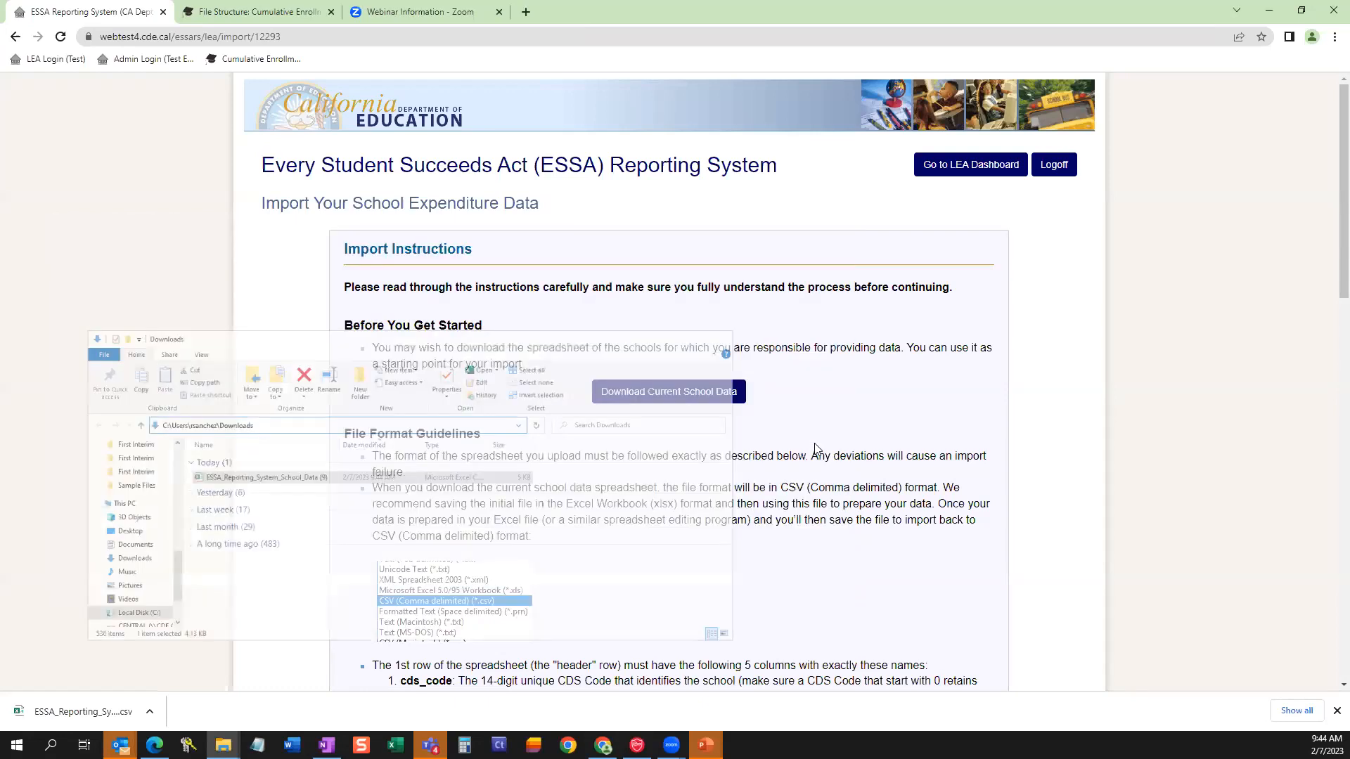
Skim the school data import instructions down to the CSV file selection section and return to the beginning.
{"action": "scroll", "coordinate": [816, 450], "scroll_direction": "down", "scroll_amount": 8}
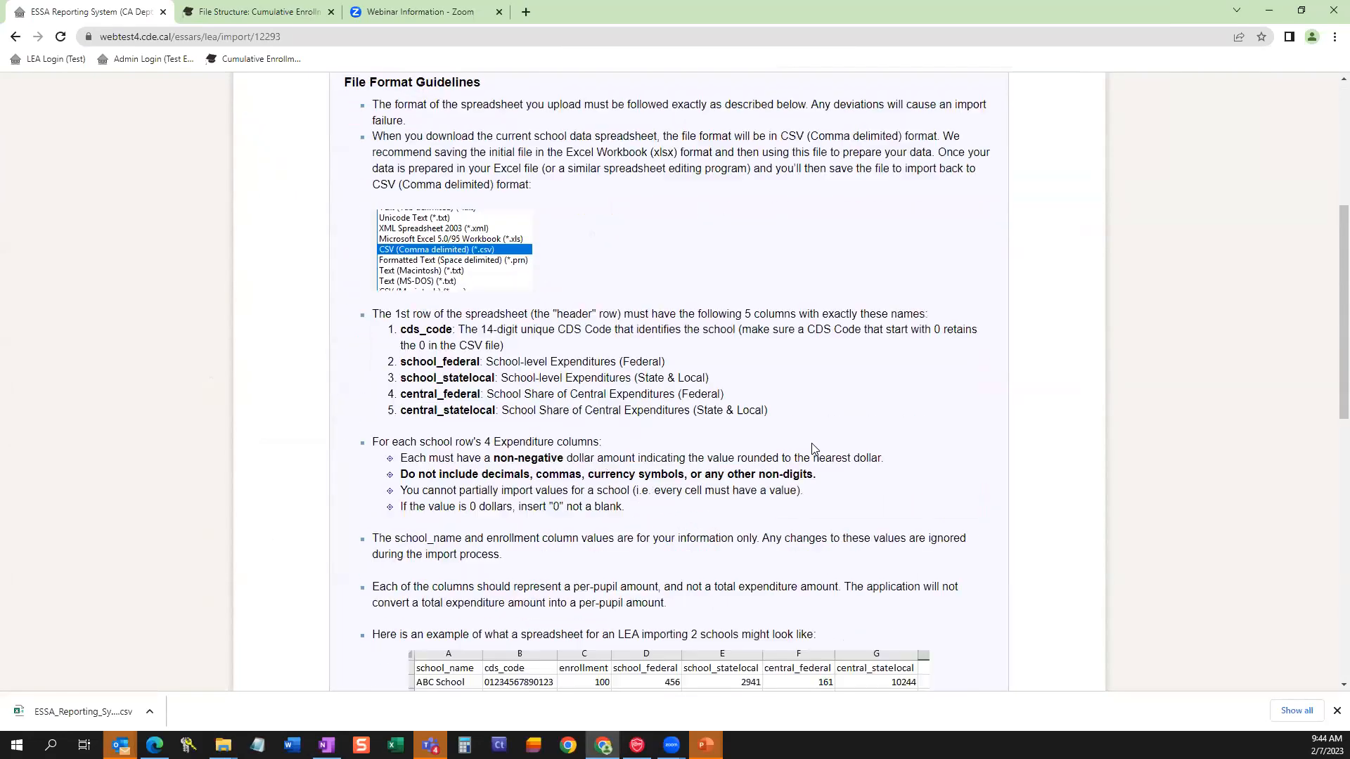
{"action": "scroll", "coordinate": [812, 443], "scroll_direction": "down", "scroll_amount": 7}
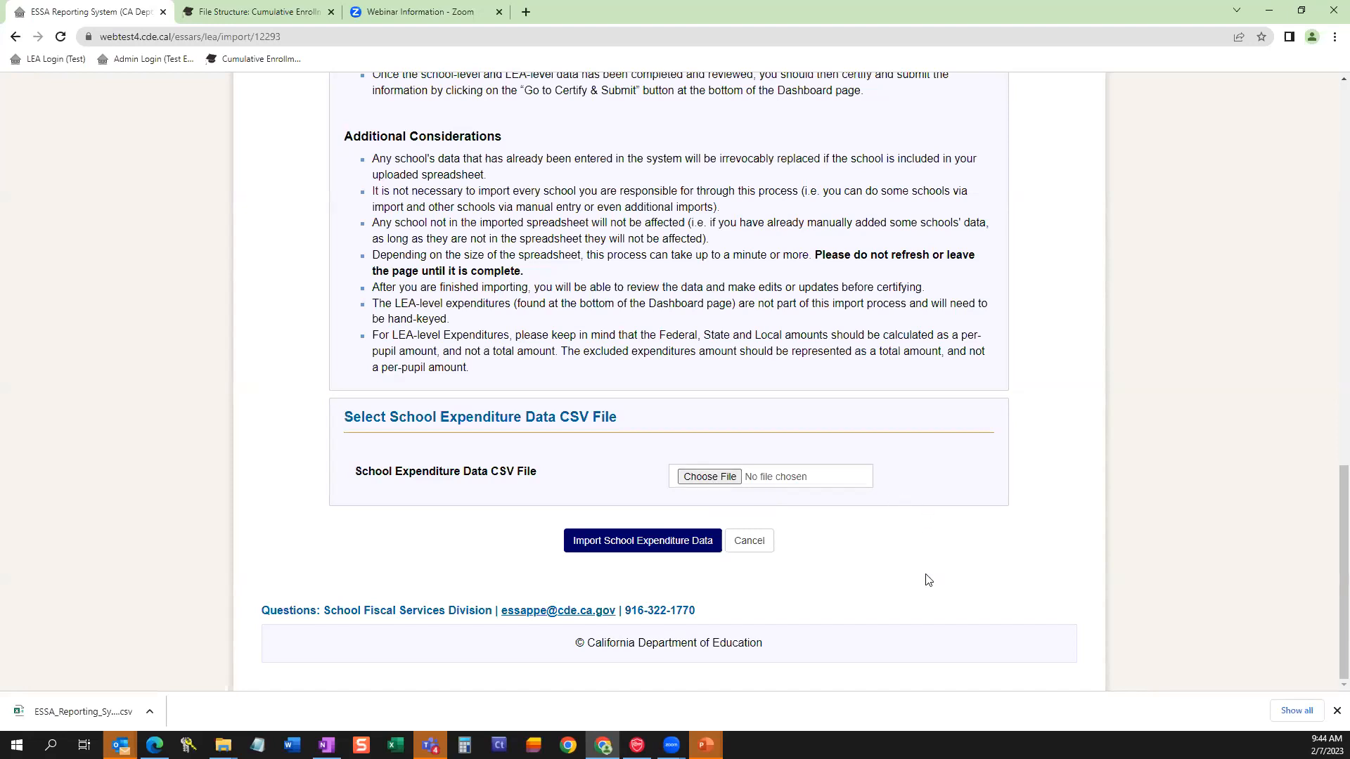
{"action": "scroll", "coordinate": [922, 581], "scroll_direction": "up", "scroll_amount": 7}
{"action": "scroll", "coordinate": [852, 585], "scroll_direction": "up", "scroll_amount": 6}
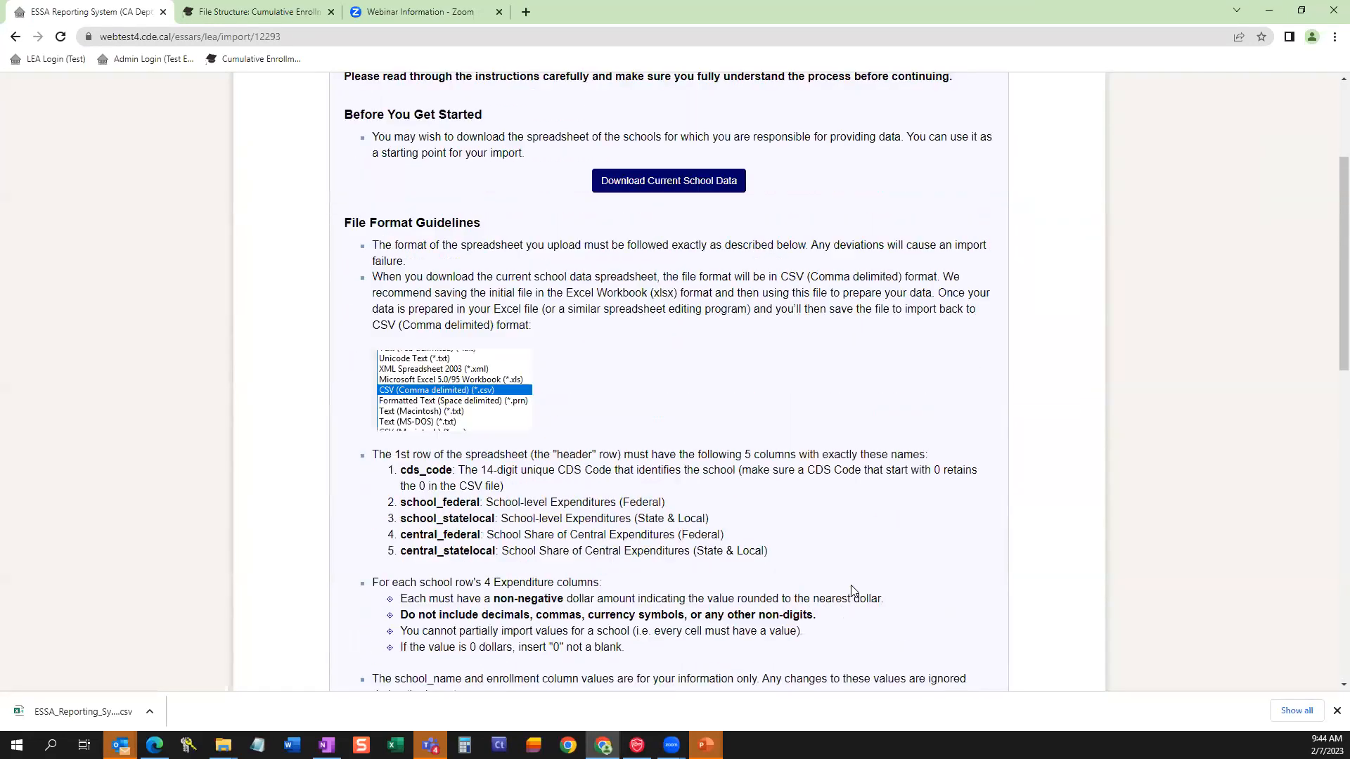
{"action": "scroll", "coordinate": [756, 587], "scroll_direction": "up", "scroll_amount": 3}
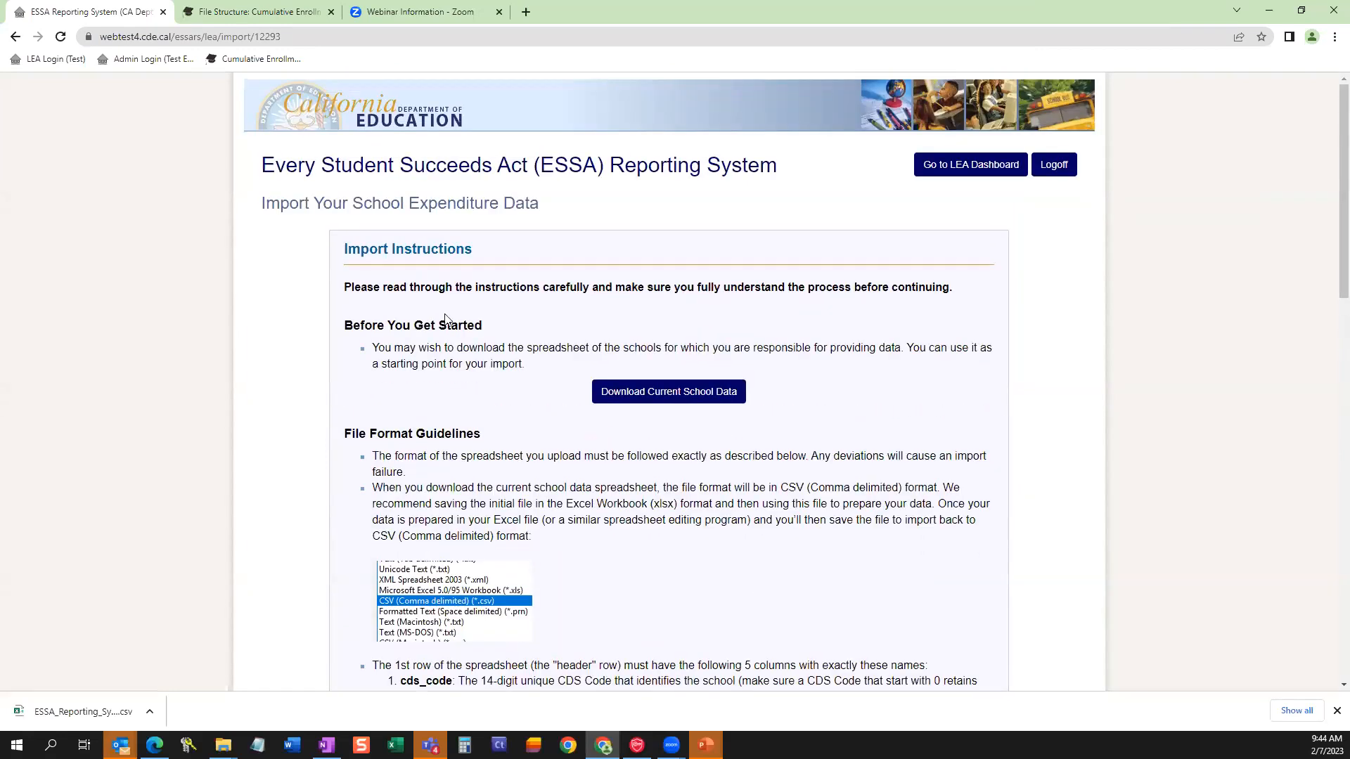
{"action": "scroll", "coordinate": [770, 549], "scroll_direction": "down", "scroll_amount": 2}
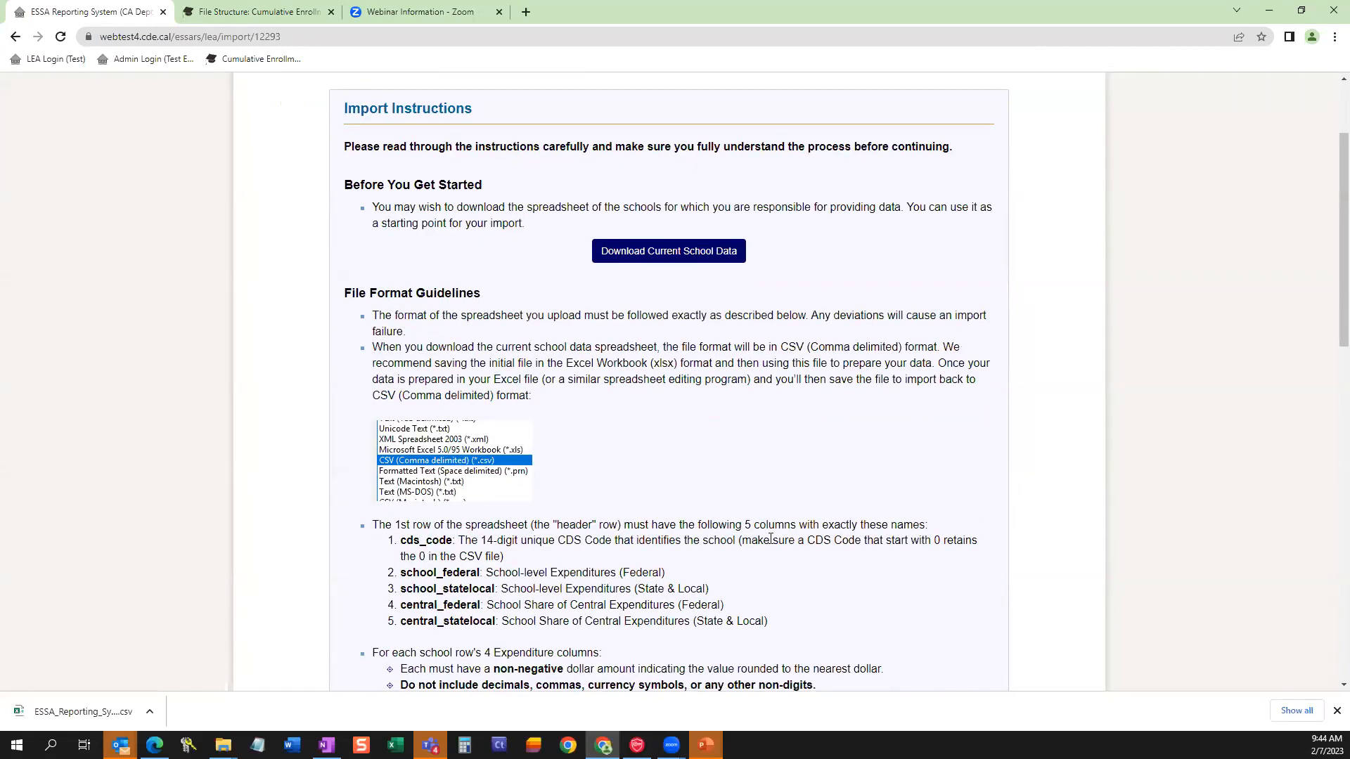
Review the file format guidelines, highlighting the non-negative dollar amount rule and checking the zero-value, per-pupil and example spreadsheet notes.
{"action": "scroll", "coordinate": [770, 539], "scroll_direction": "down", "scroll_amount": 3}
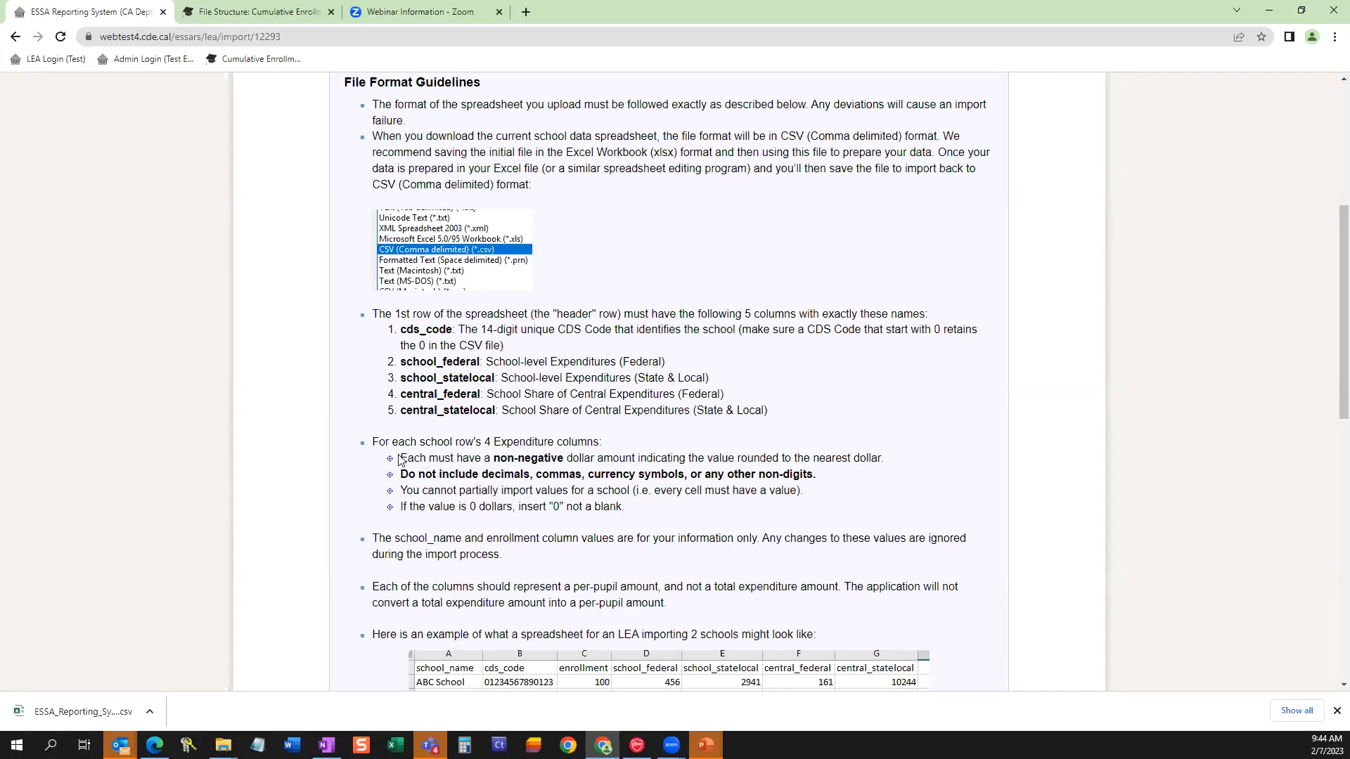
{"action": "left_click_drag", "start_coordinate": [403, 459], "coordinate": [416, 459]}
{"action": "left_click_drag", "start_coordinate": [494, 459], "coordinate": [626, 460]}
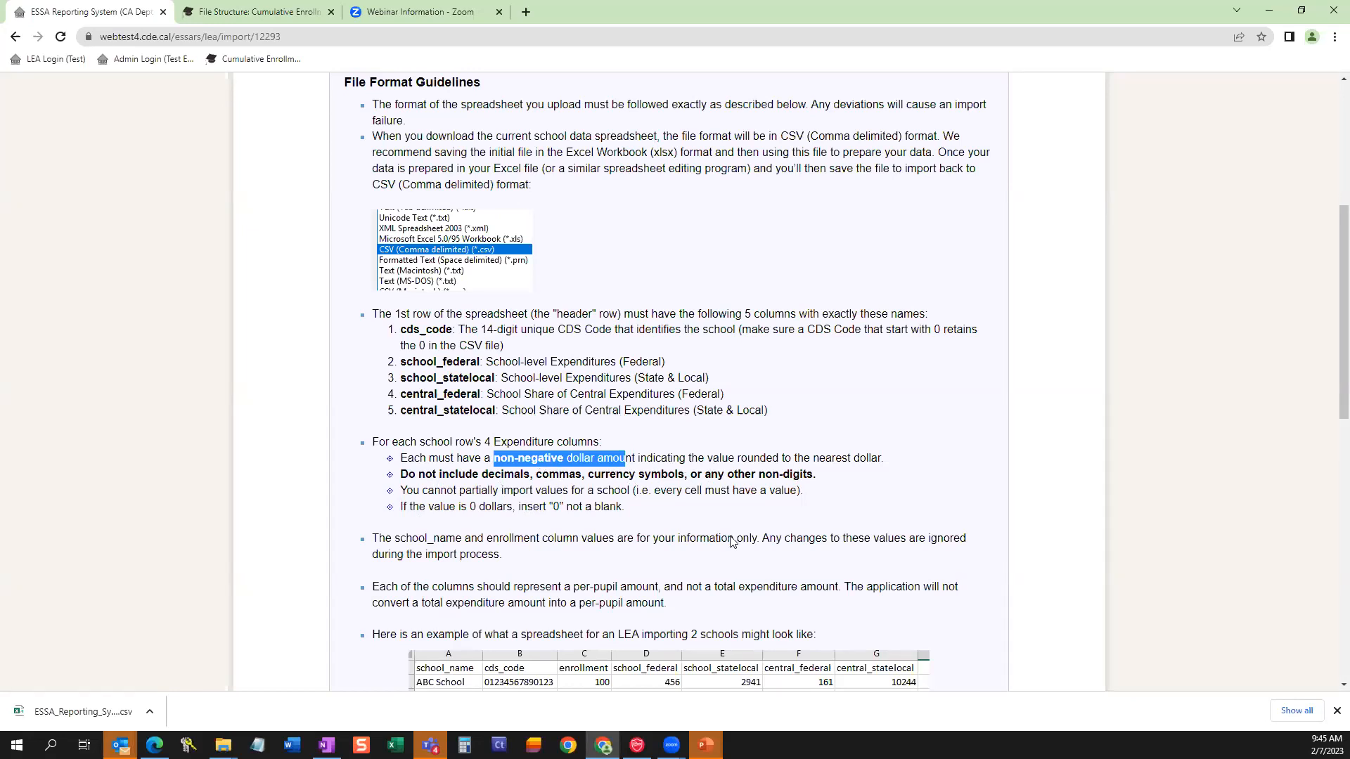
{"action": "left_click", "coordinate": [697, 520]}
{"action": "scroll", "coordinate": [687, 487], "scroll_direction": "down", "scroll_amount": 1}
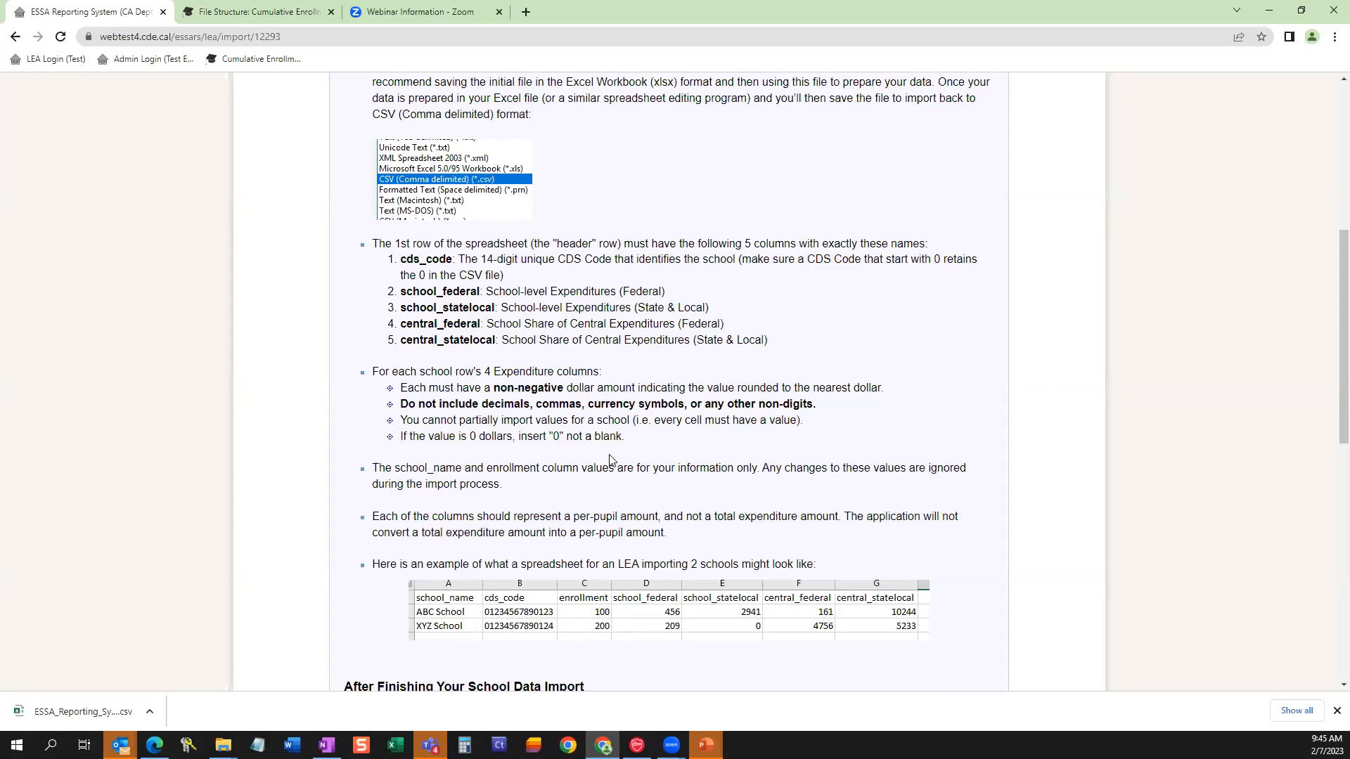
{"action": "left_click_drag", "start_coordinate": [550, 438], "coordinate": [560, 438]}
{"action": "left_click", "coordinate": [926, 440]}
{"action": "scroll", "coordinate": [816, 393], "scroll_direction": "down", "scroll_amount": 2}
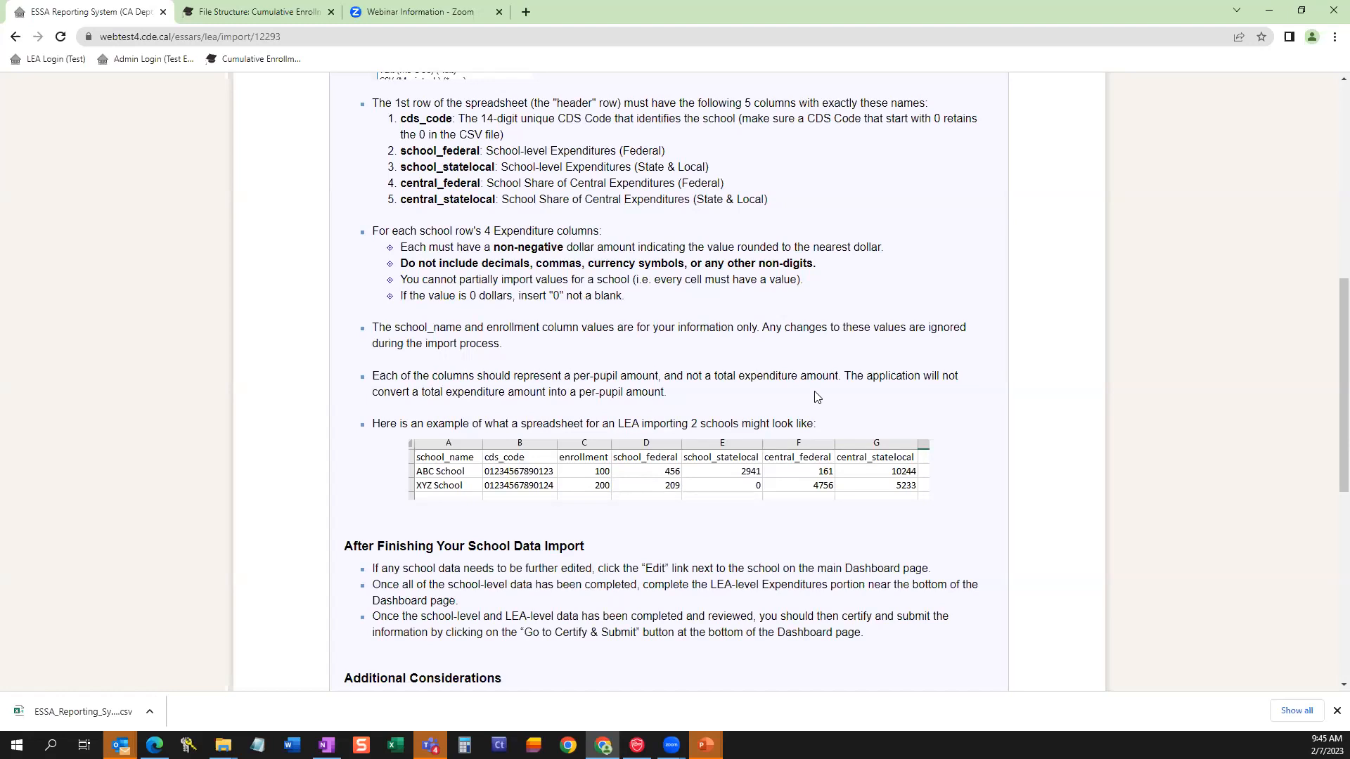
{"action": "scroll", "coordinate": [701, 584], "scroll_direction": "up", "scroll_amount": 5}
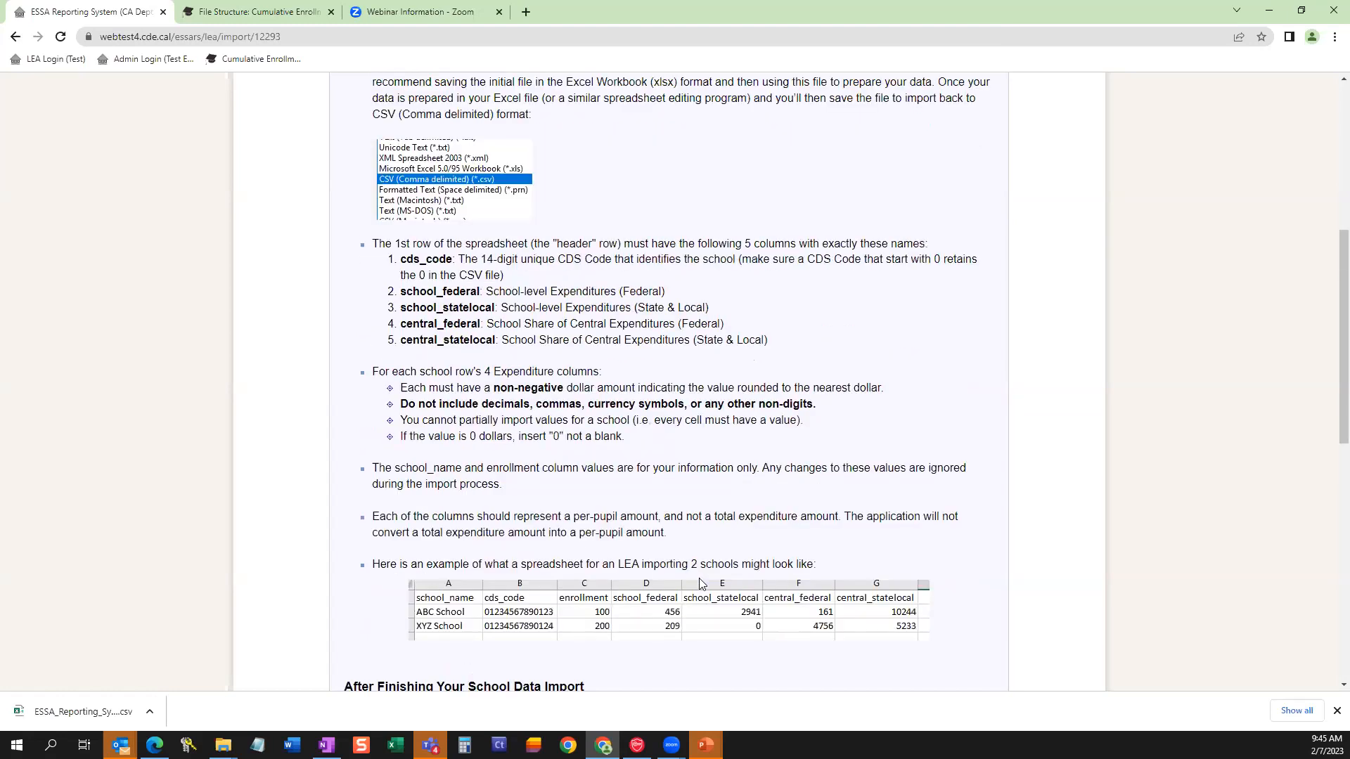
{"action": "scroll", "coordinate": [700, 582], "scroll_direction": "up", "scroll_amount": 3}
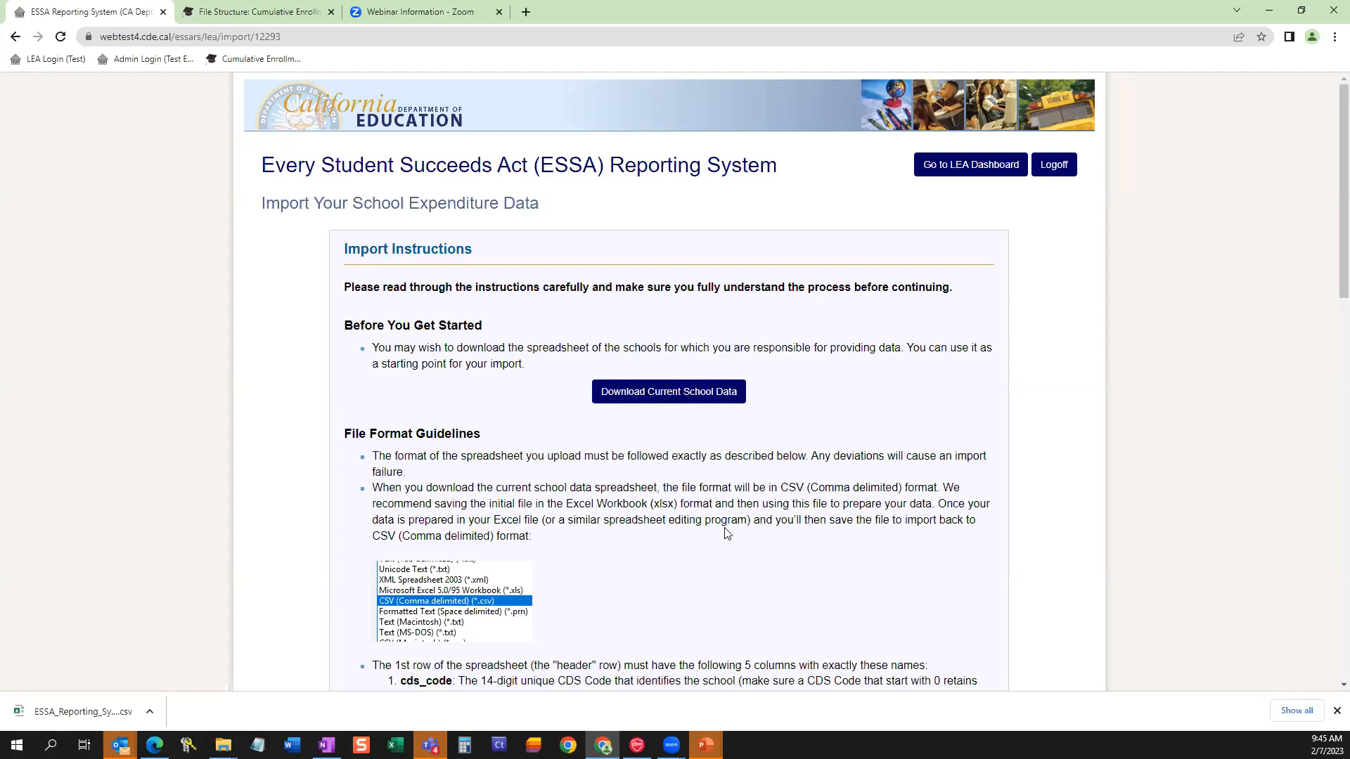
Choose ESSA_Reporting_System_School_Data (9) from Downloads as the school expenditure CSV file and import it, confirming the import.
{"action": "scroll", "coordinate": [602, 515], "scroll_direction": "down", "scroll_amount": 7}
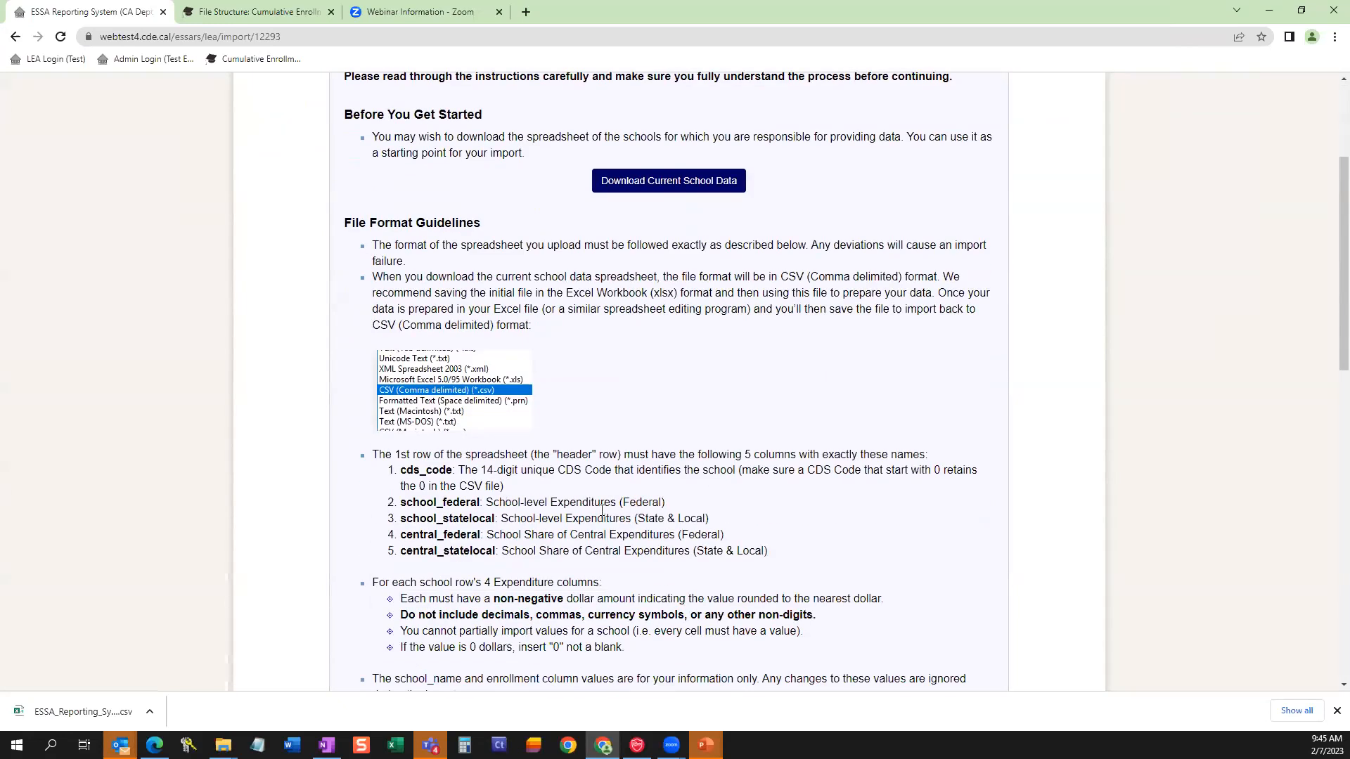
{"action": "scroll", "coordinate": [602, 515], "scroll_direction": "down", "scroll_amount": 7}
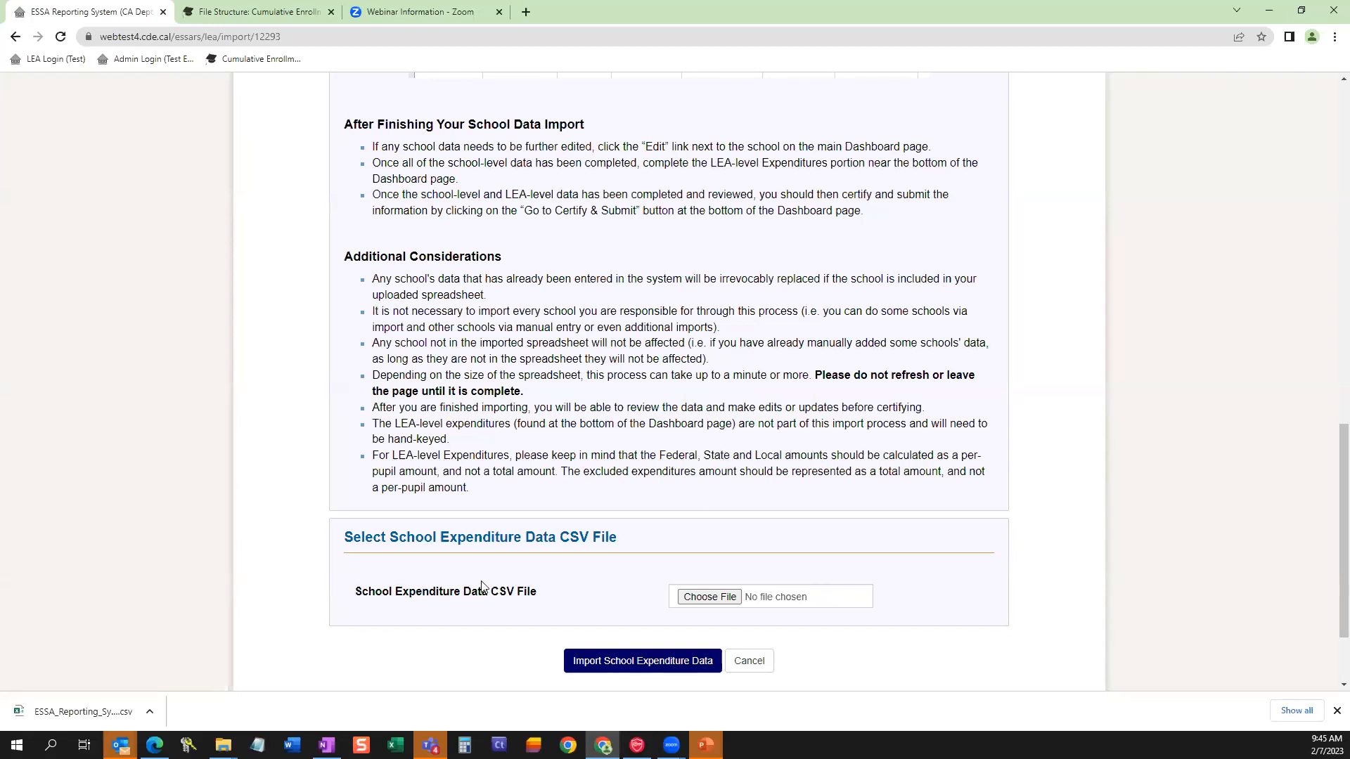
{"action": "left_click", "coordinate": [719, 599]}
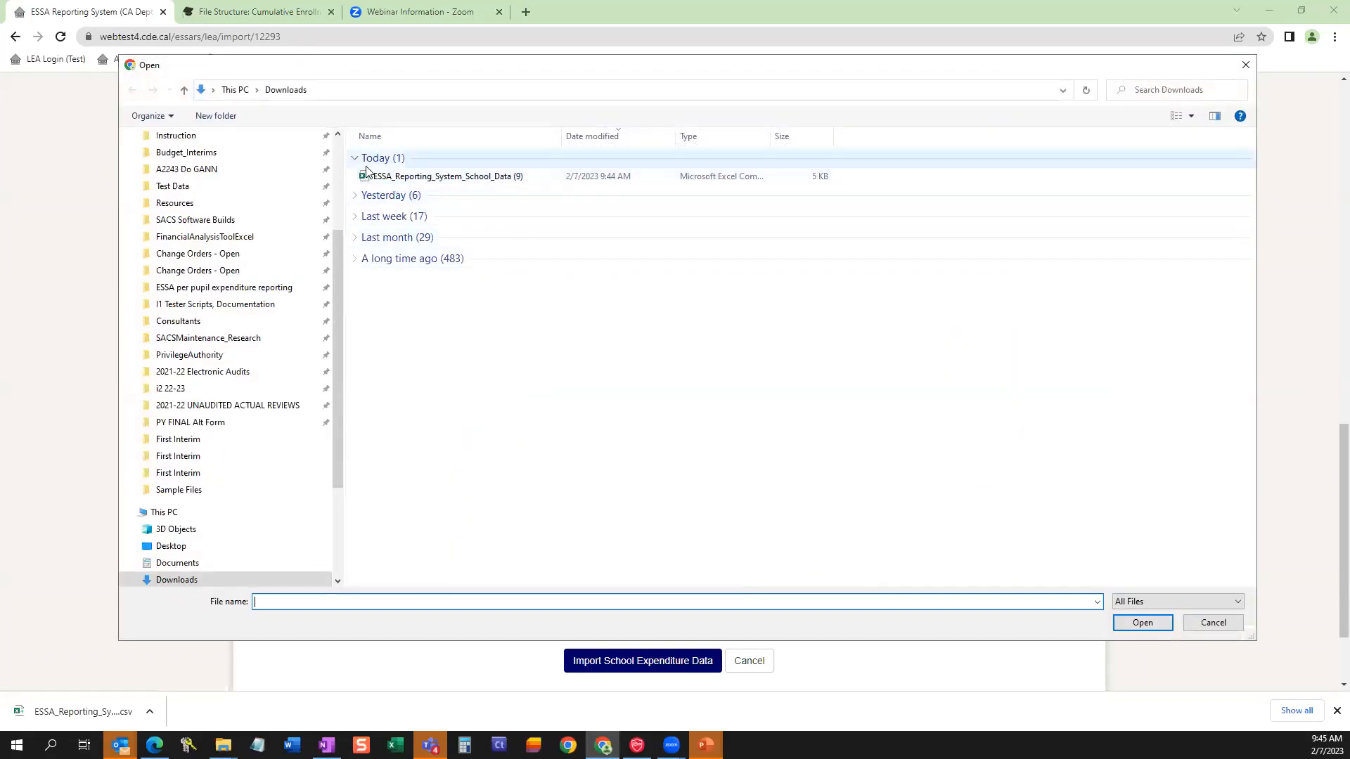
{"action": "left_click", "coordinate": [477, 179]}
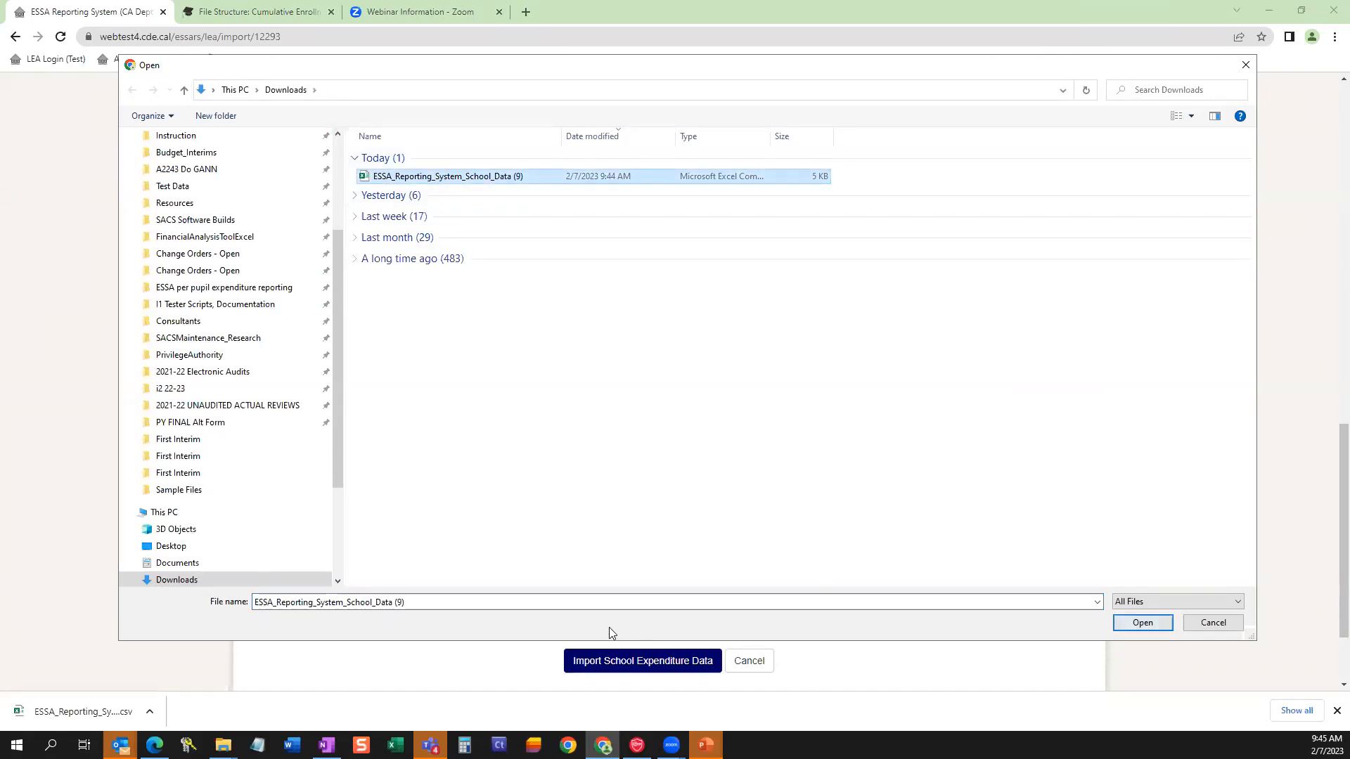
{"action": "left_click", "coordinate": [1146, 624]}
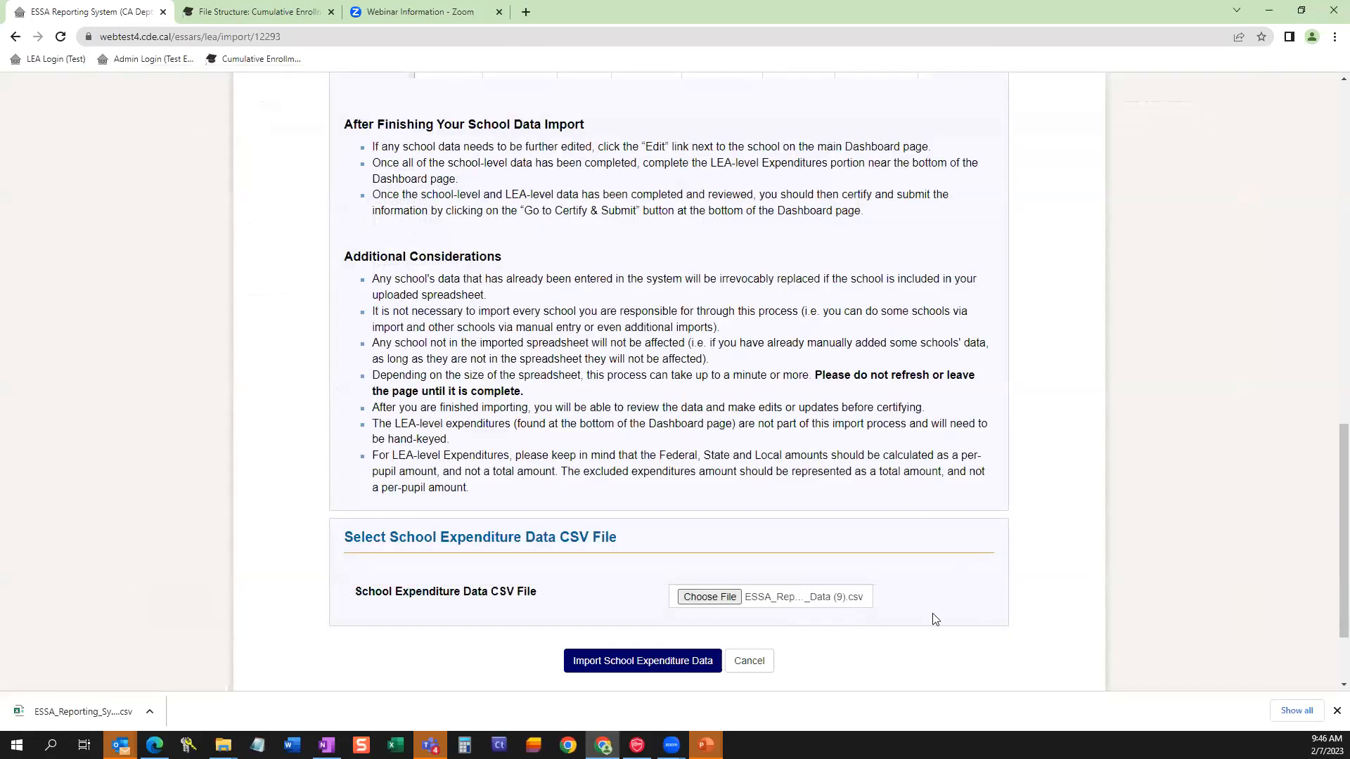
{"action": "left_click", "coordinate": [631, 669]}
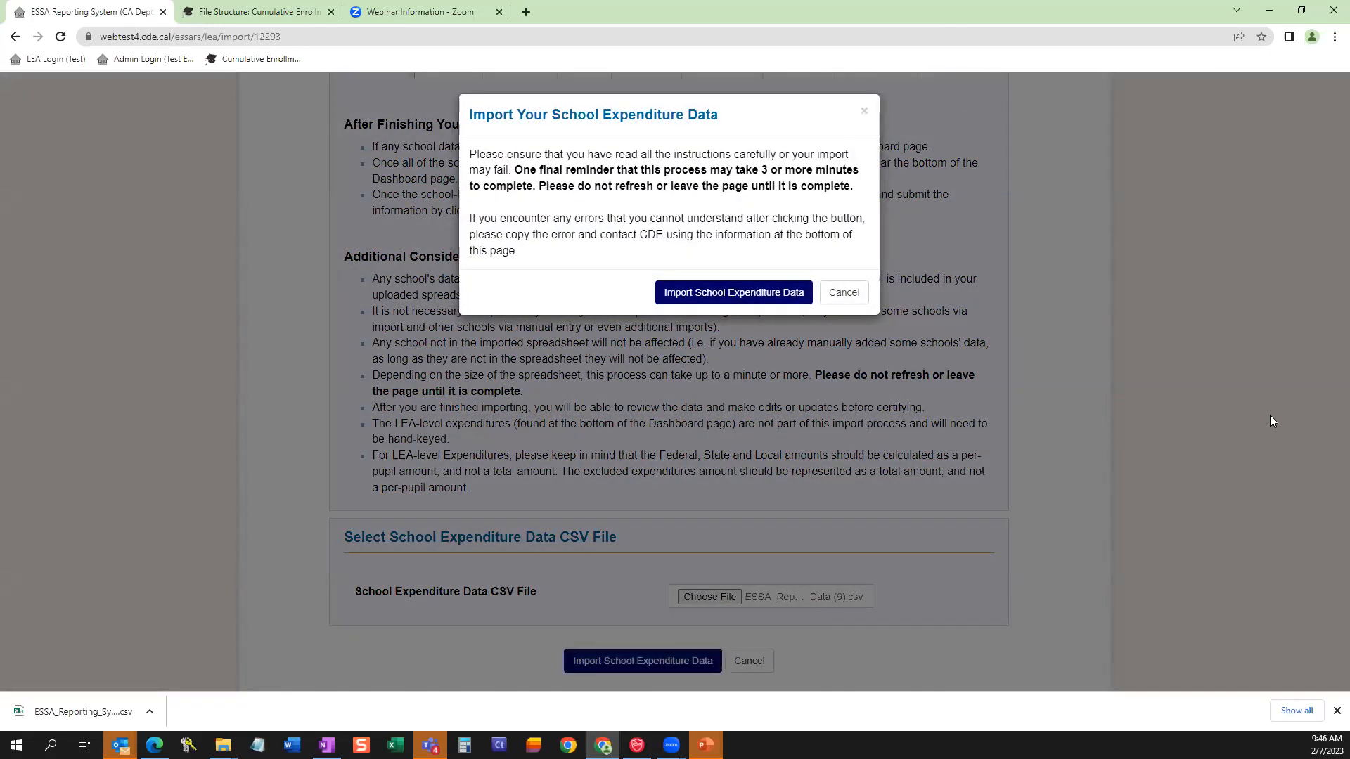
{"action": "left_click", "coordinate": [706, 294]}
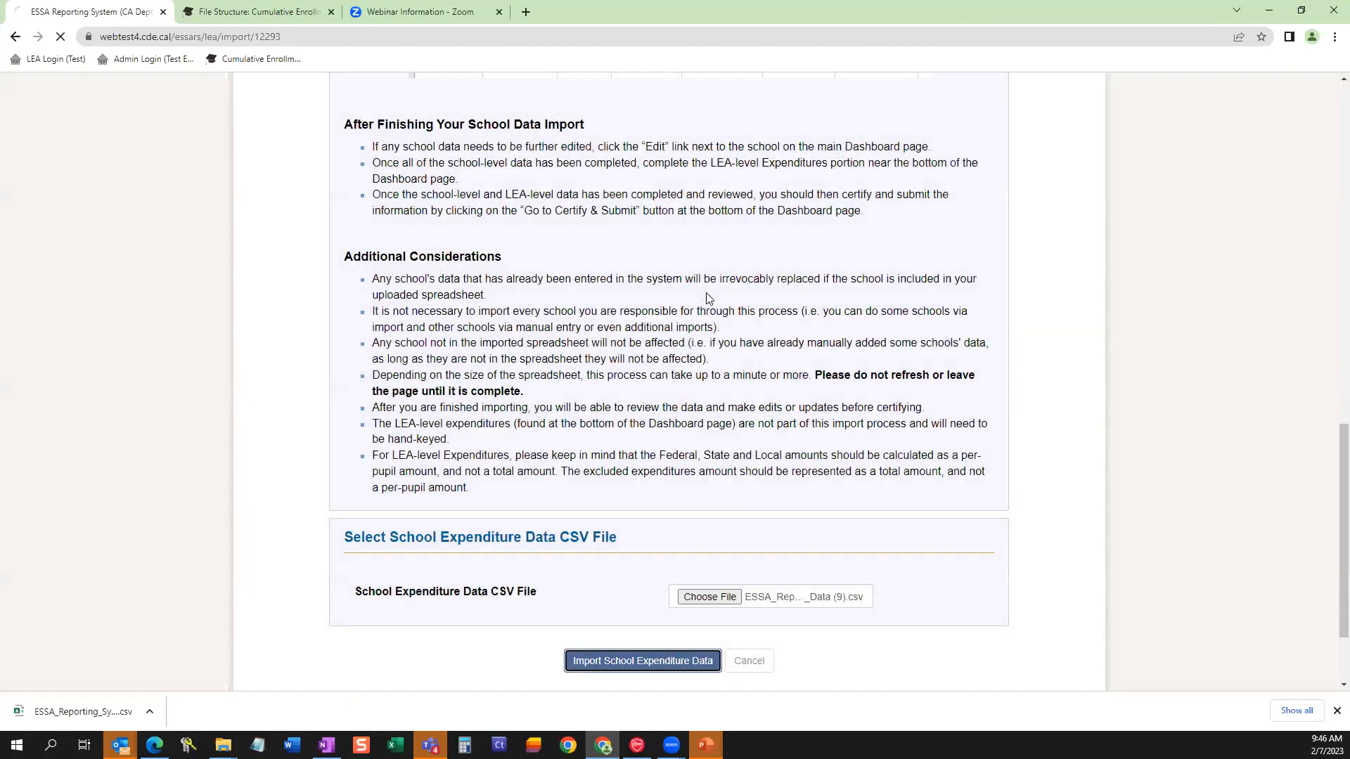
Review the imported per-pupil expenditures for all schools across the three pages of school results, down to the LEA-level Expenditures section.
{"action": "scroll", "coordinate": [693, 293], "scroll_direction": "down", "scroll_amount": 1}
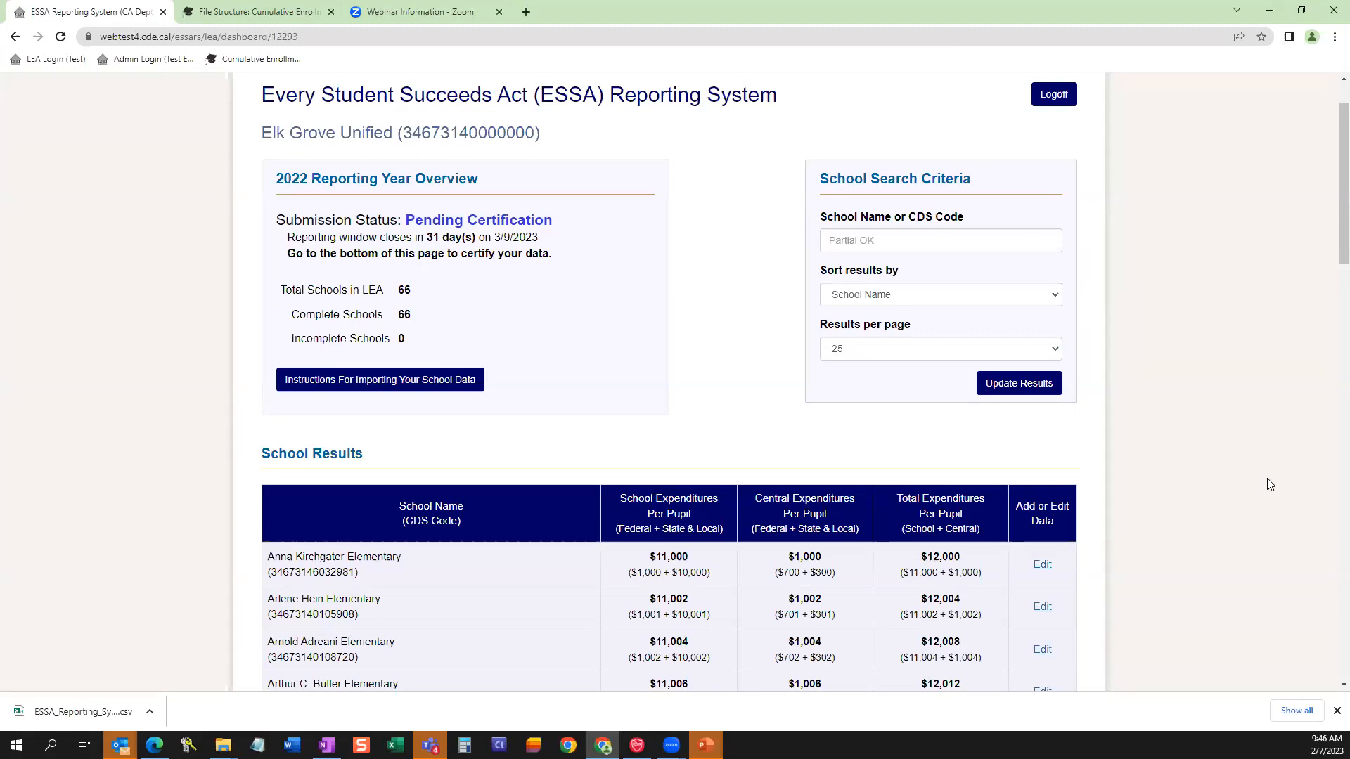
{"action": "scroll", "coordinate": [1269, 484], "scroll_direction": "down", "scroll_amount": 3}
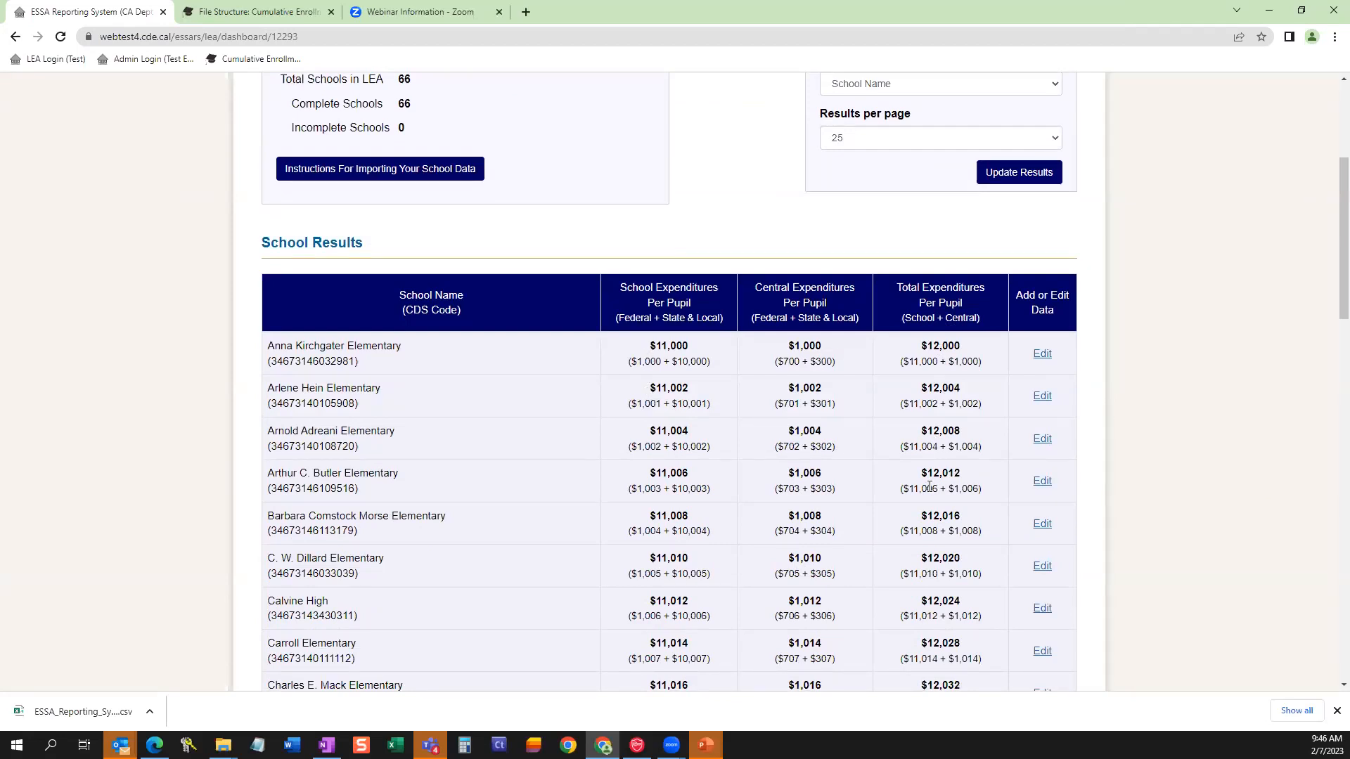
{"action": "scroll", "coordinate": [930, 487], "scroll_direction": "down", "scroll_amount": 2}
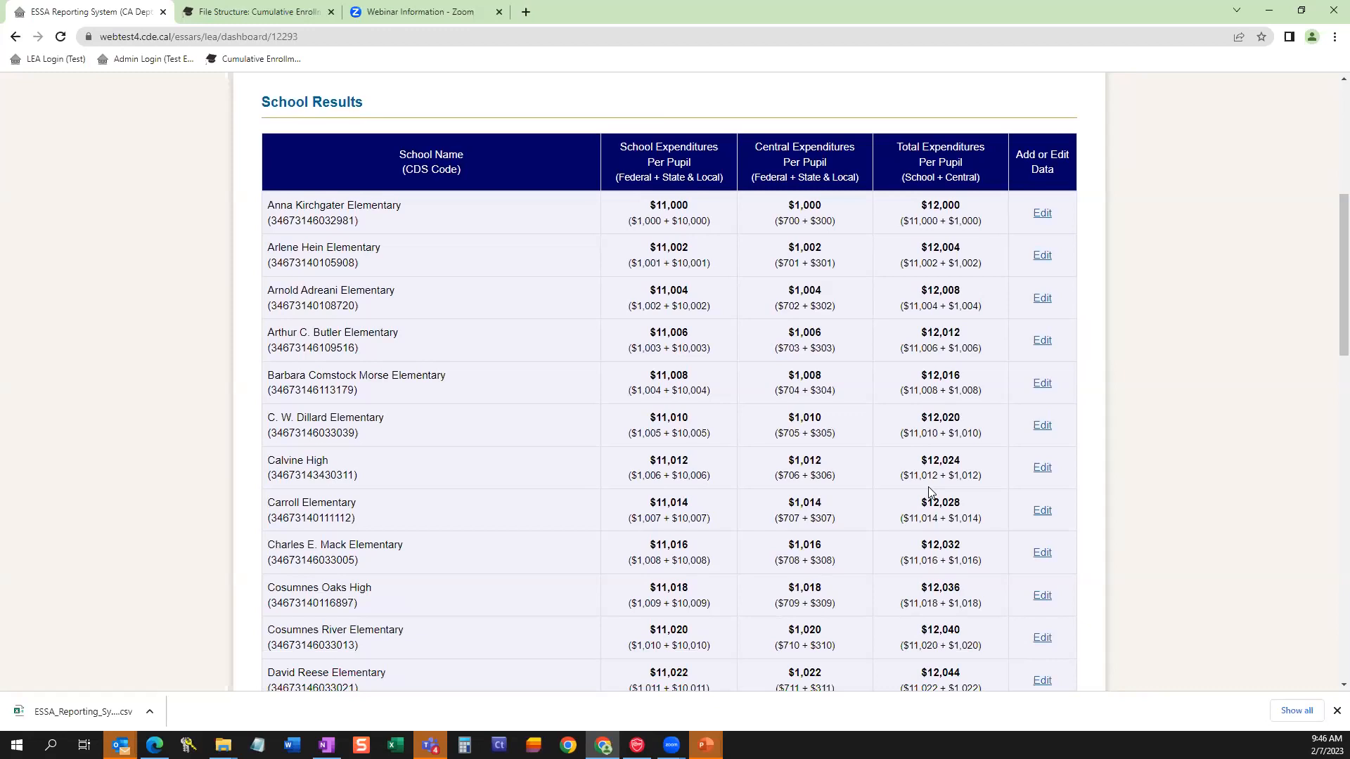
{"action": "scroll", "coordinate": [930, 491], "scroll_direction": "down", "scroll_amount": 10}
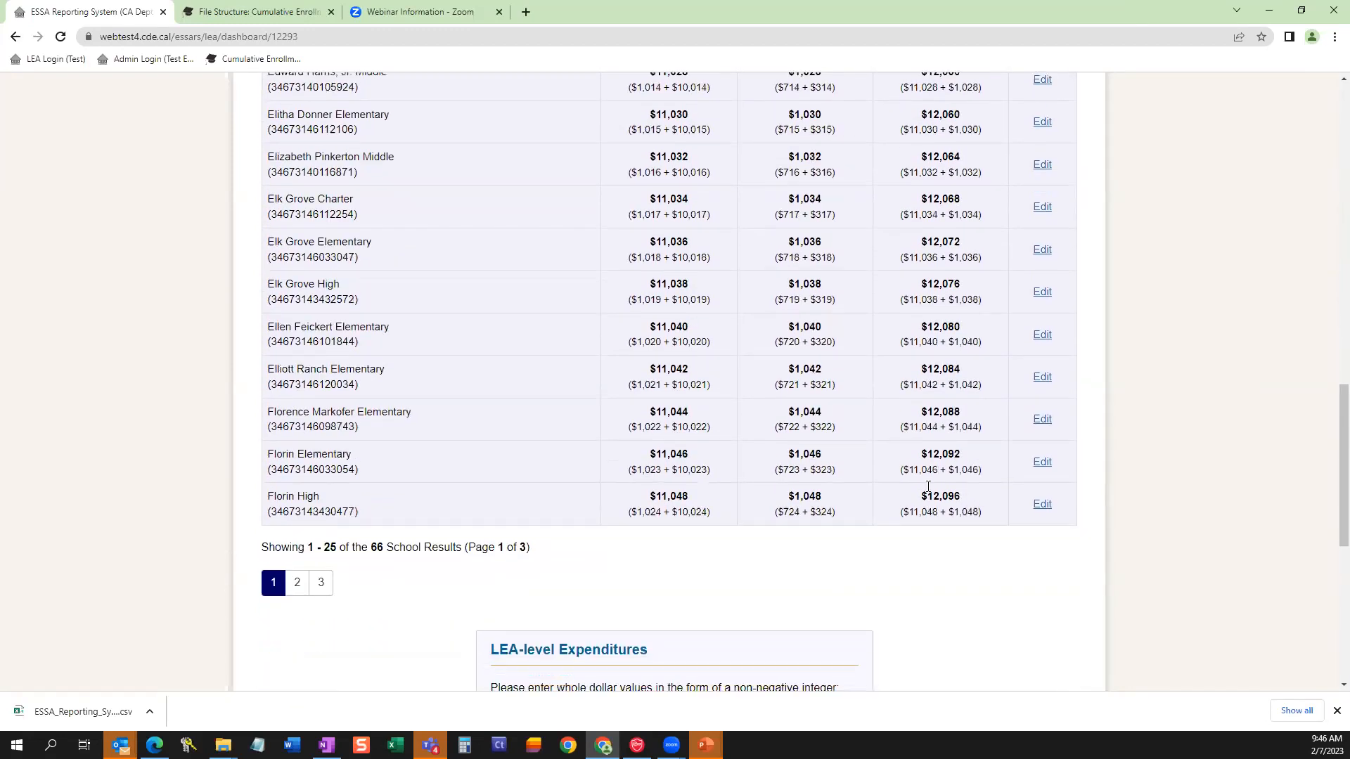
{"action": "left_click", "coordinate": [297, 539]}
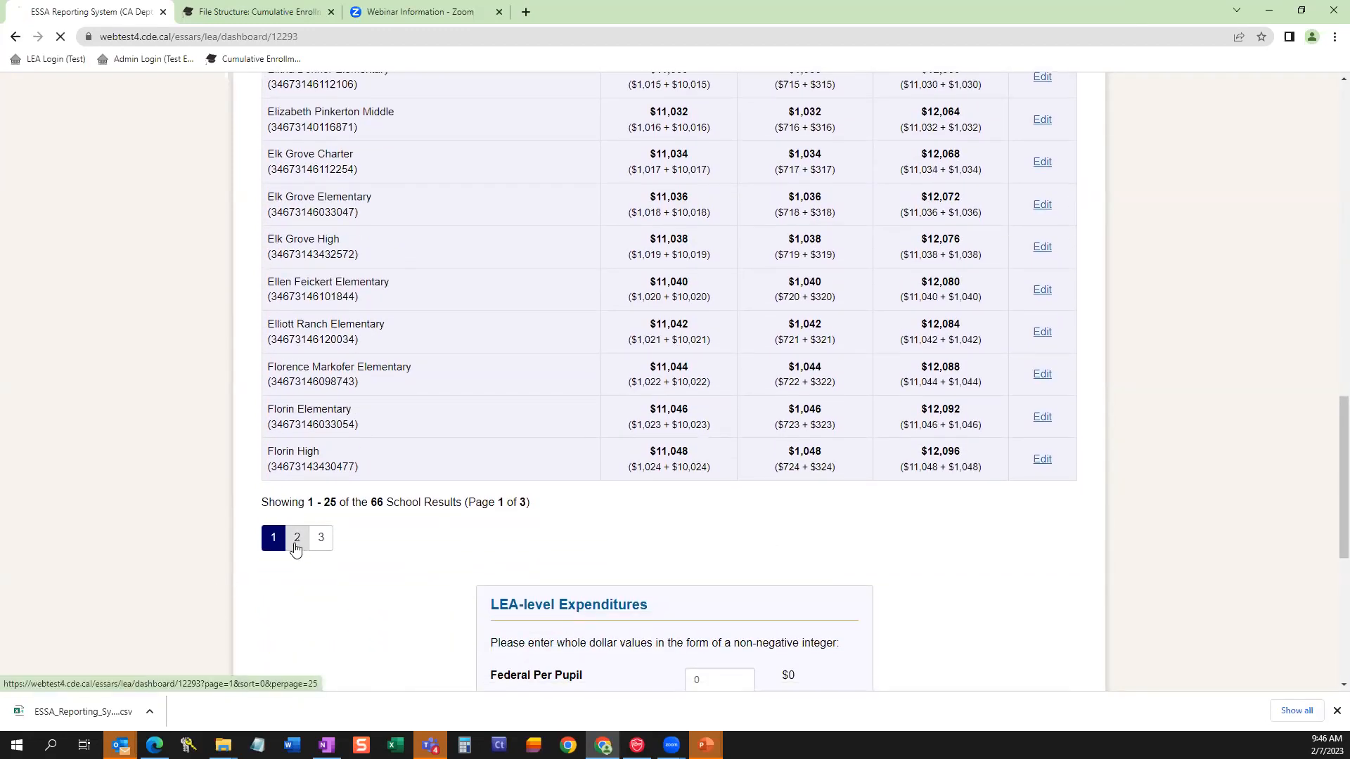
{"action": "scroll", "coordinate": [430, 541], "scroll_direction": "down", "scroll_amount": 3}
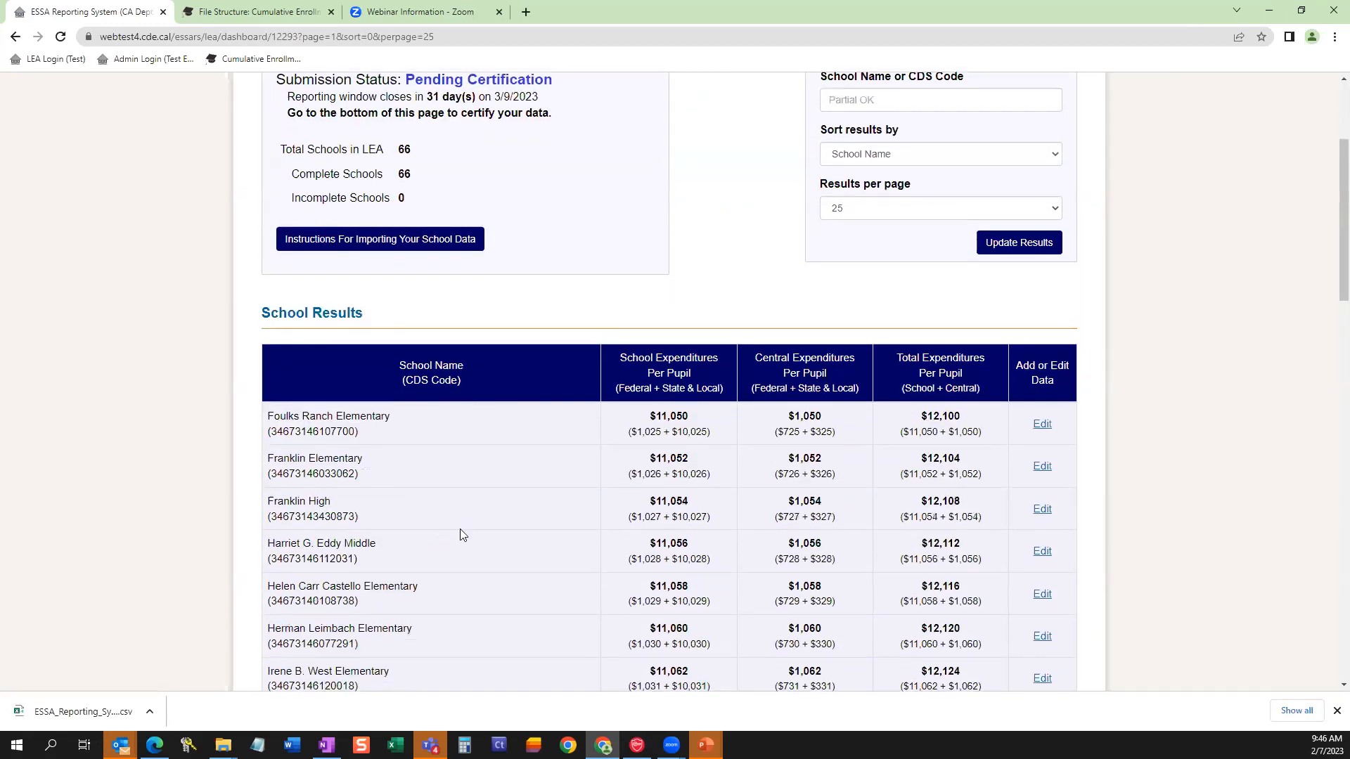
{"action": "scroll", "coordinate": [1331, 262], "scroll_direction": "down", "scroll_amount": 3}
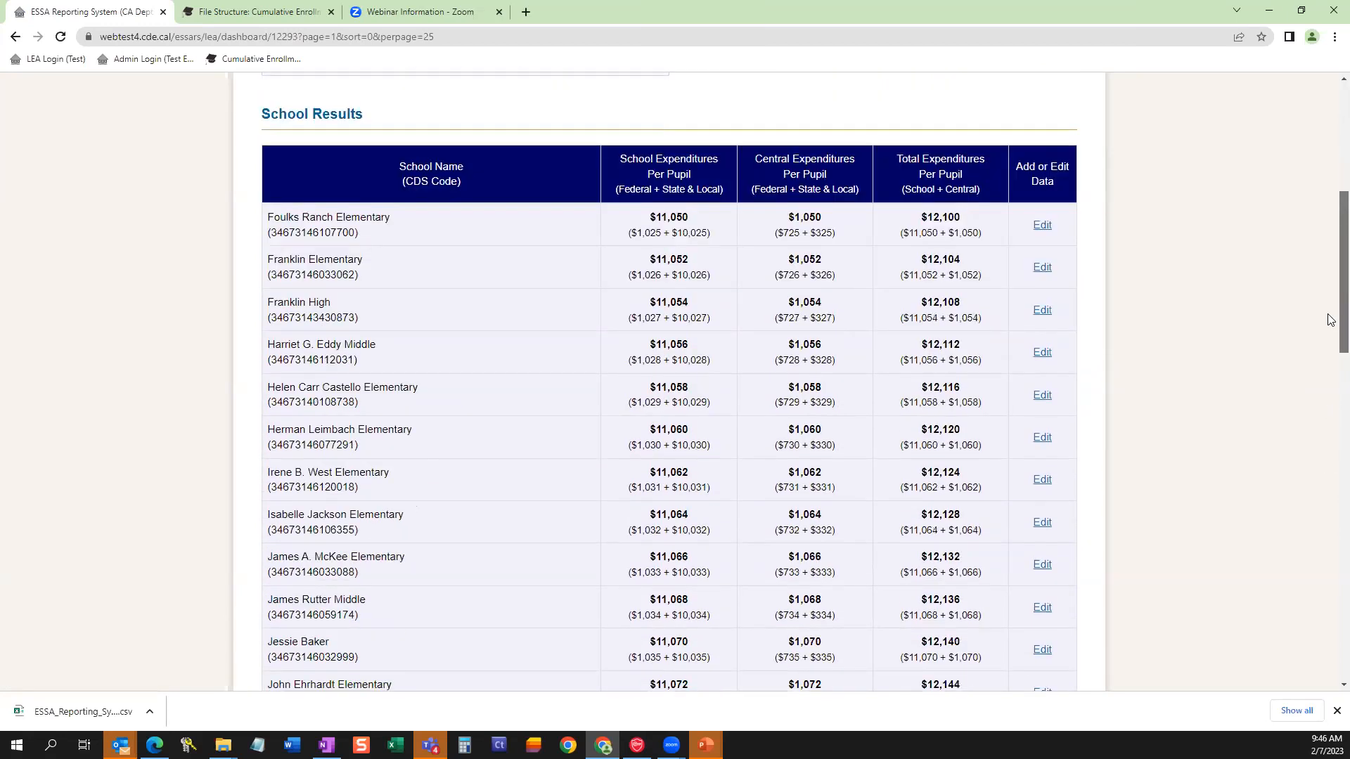
{"action": "scroll", "coordinate": [1331, 320], "scroll_direction": "down", "scroll_amount": 12}
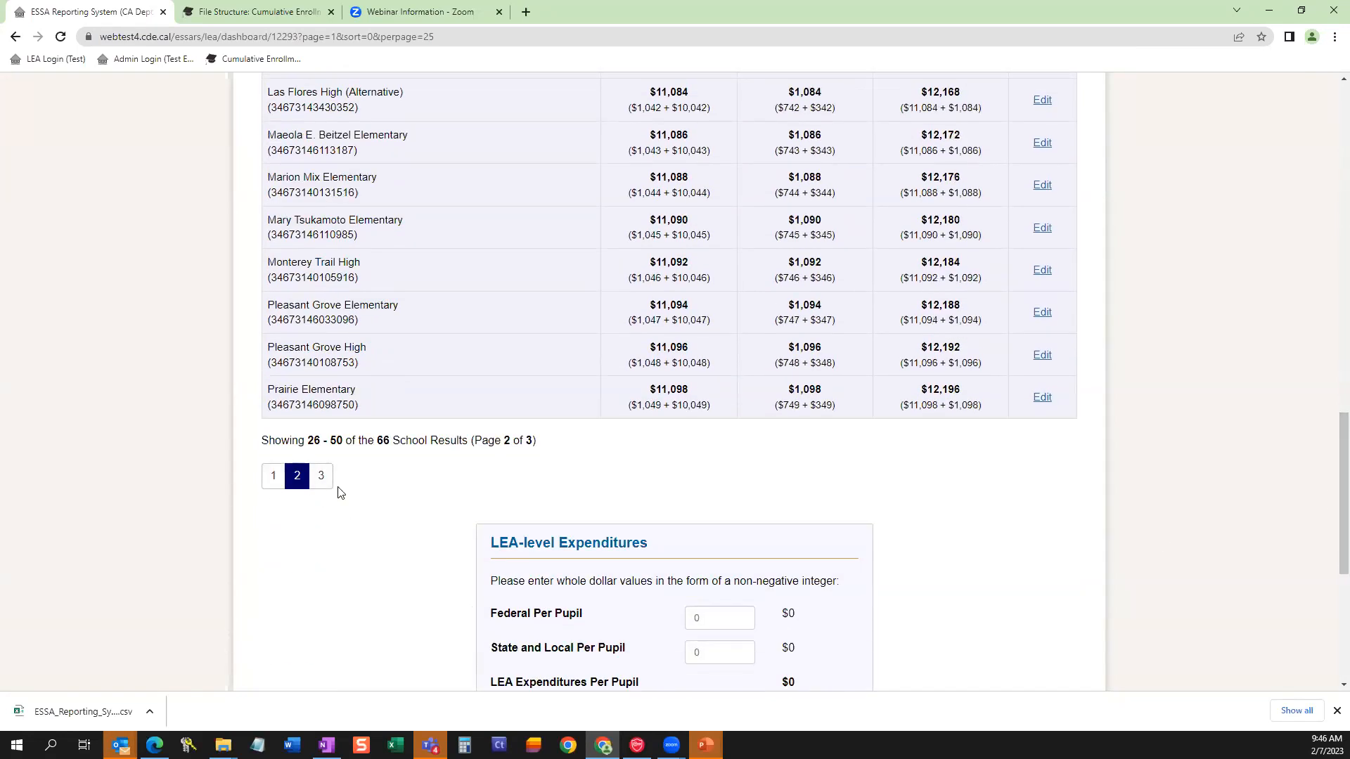
{"action": "left_click", "coordinate": [320, 476]}
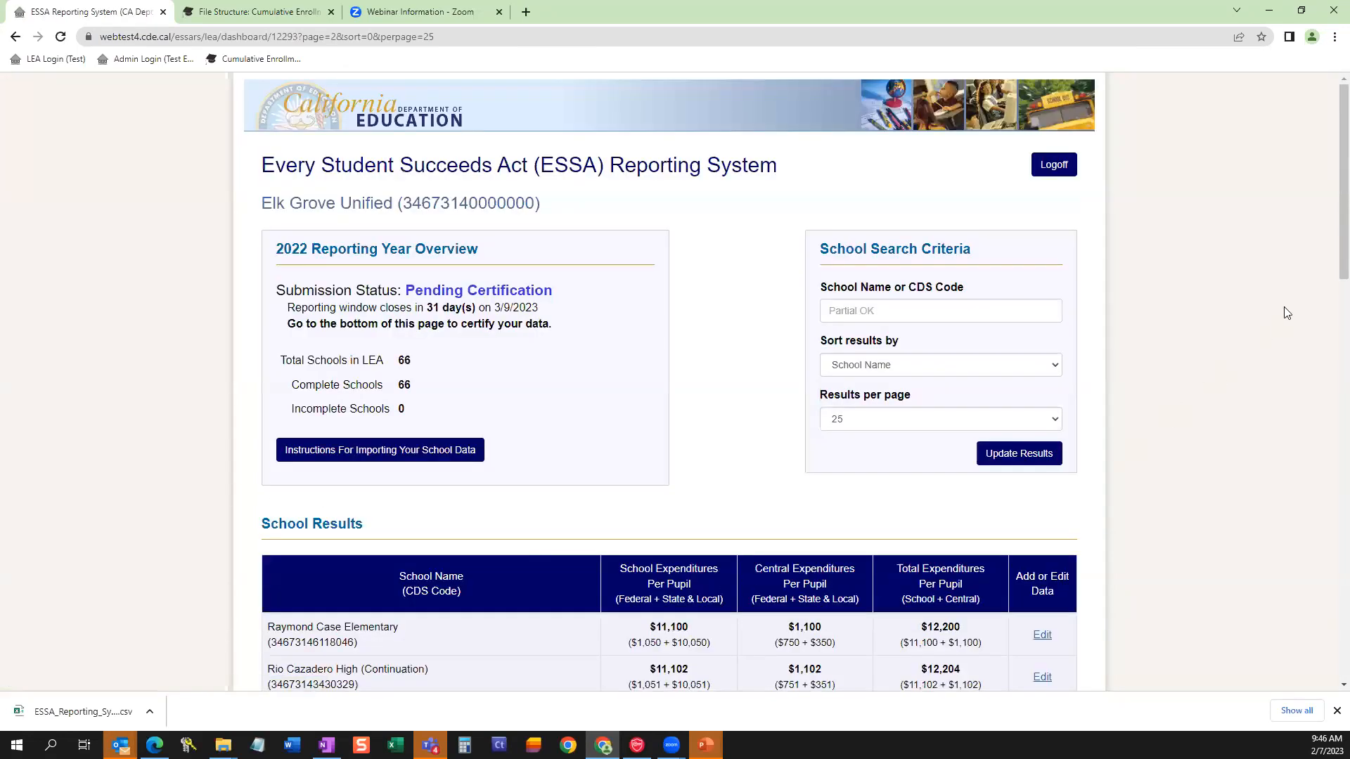
{"action": "scroll", "coordinate": [1331, 279], "scroll_direction": "down", "scroll_amount": 7}
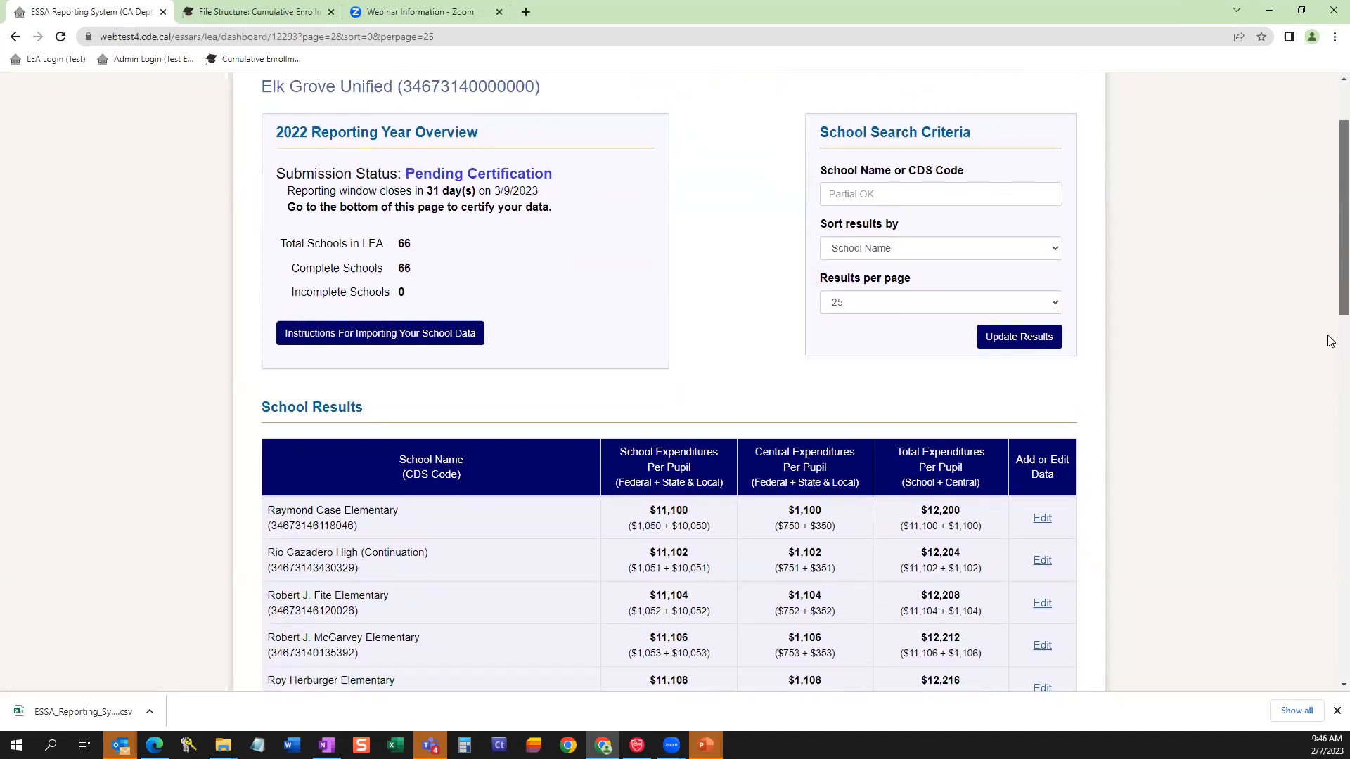
{"action": "scroll", "coordinate": [1331, 458], "scroll_direction": "down", "scroll_amount": 7}
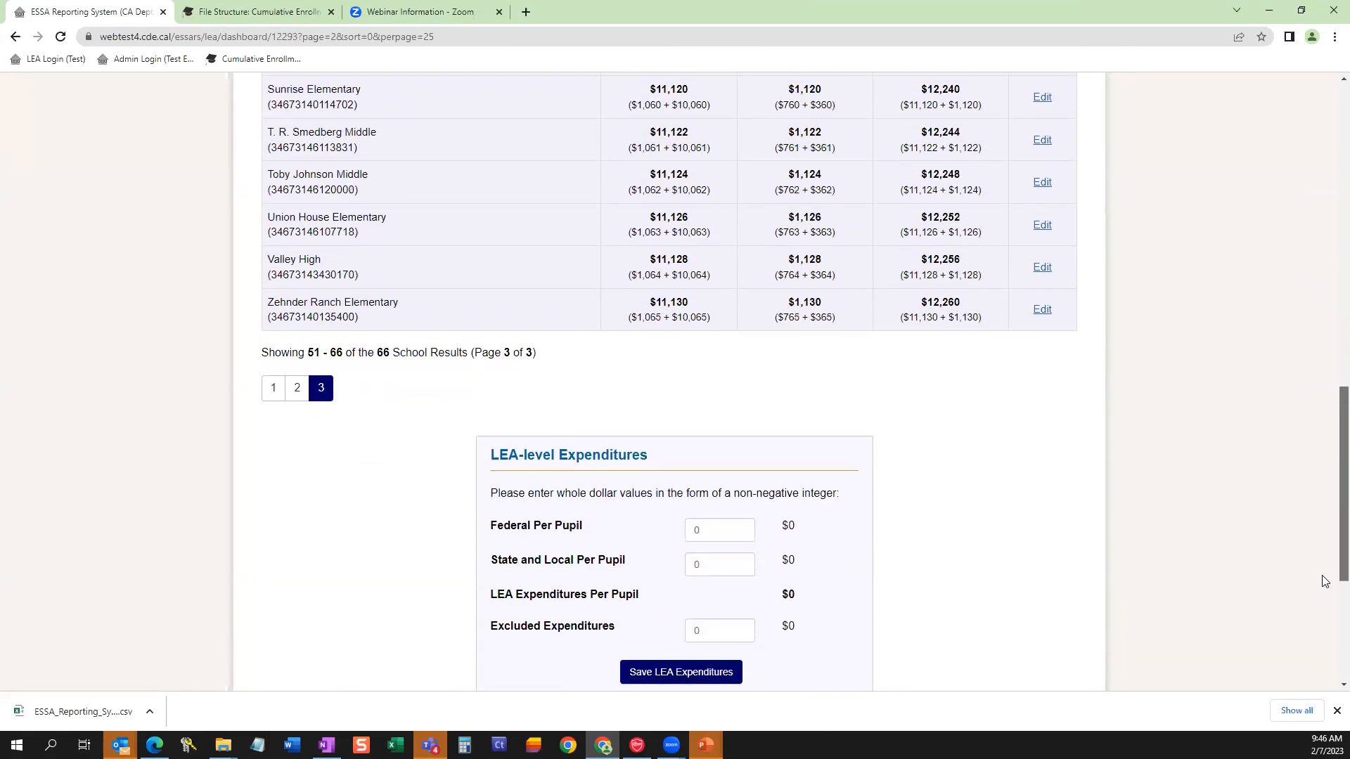
Set the LEA-level Federal Per Pupil amount to 1000 and the State and Local Per Pupil amount to 15000.
{"action": "left_click", "coordinate": [704, 491]}
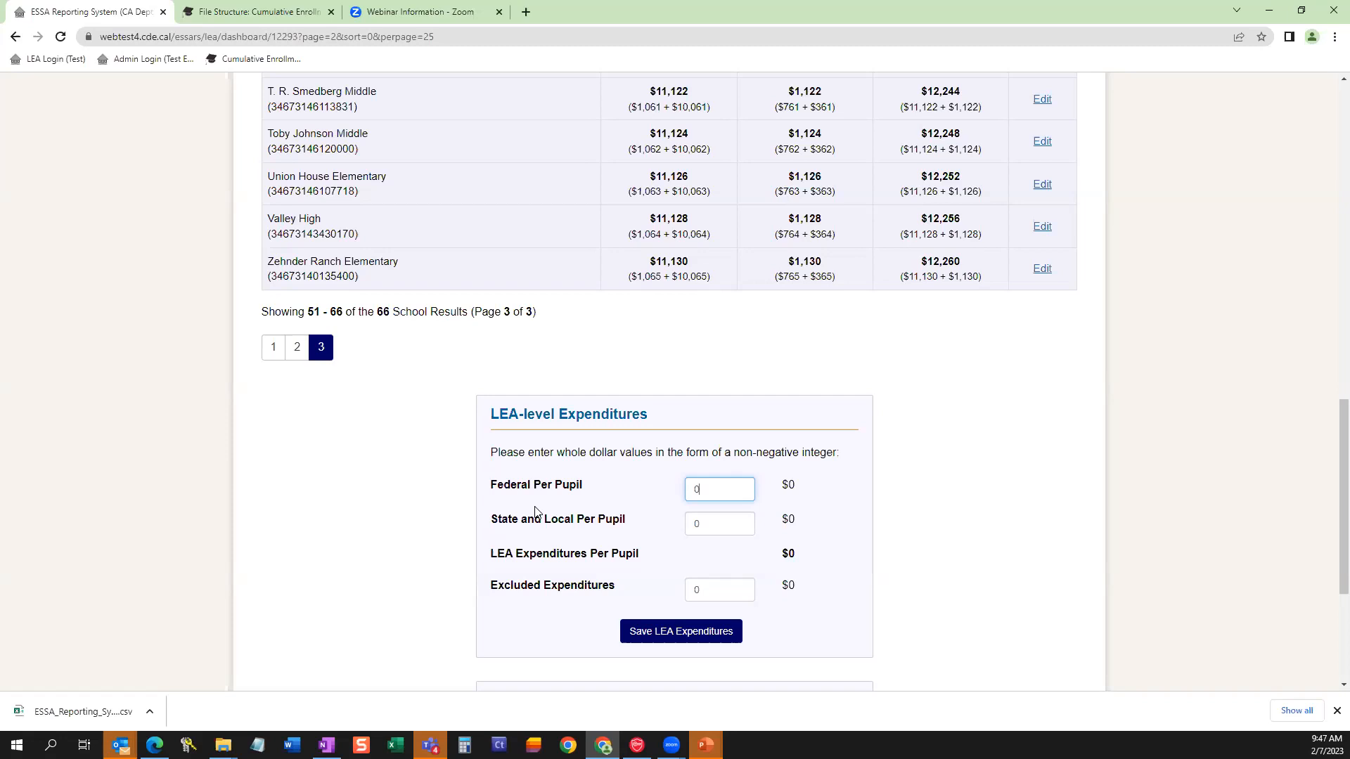
{"action": "key", "text": "BackSpace"}
{"action": "type", "text": "1"}
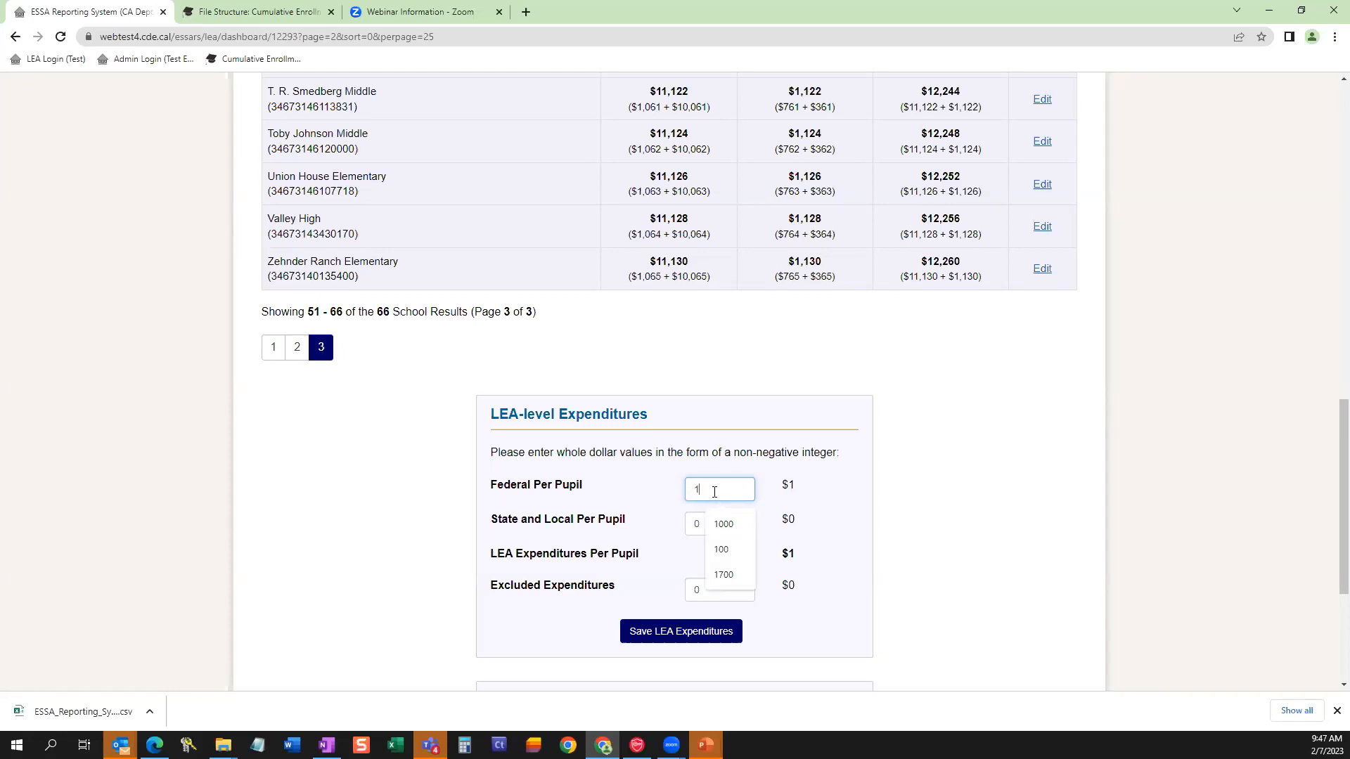
{"action": "type", "text": "00"}
{"action": "left_click", "coordinate": [717, 524]}
{"action": "left_click", "coordinate": [708, 536]}
{"action": "key", "text": "BackSpace"}
{"action": "type", "text": "15000"}
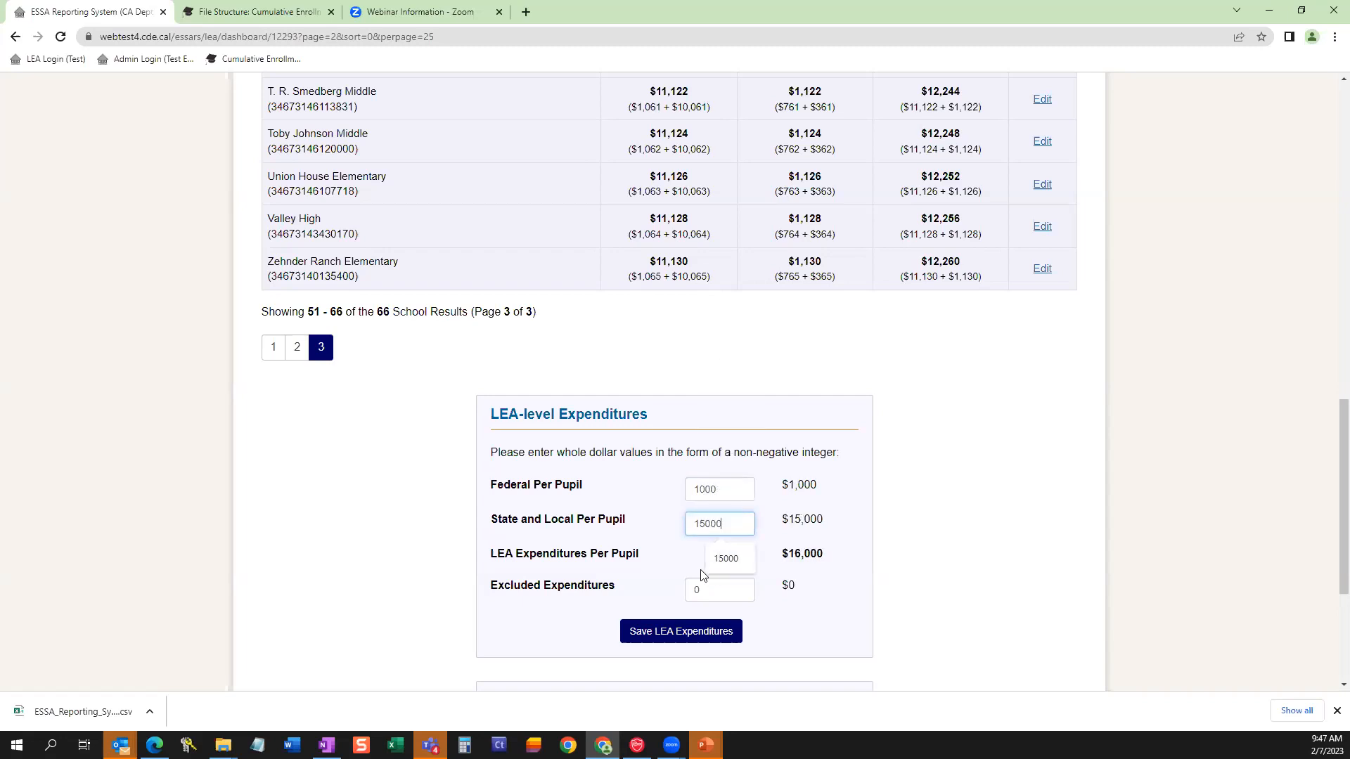
Set the LEA-level Excluded Expenditures to 750000.
{"action": "left_click", "coordinate": [696, 568]}
{"action": "double_click", "coordinate": [706, 591]}
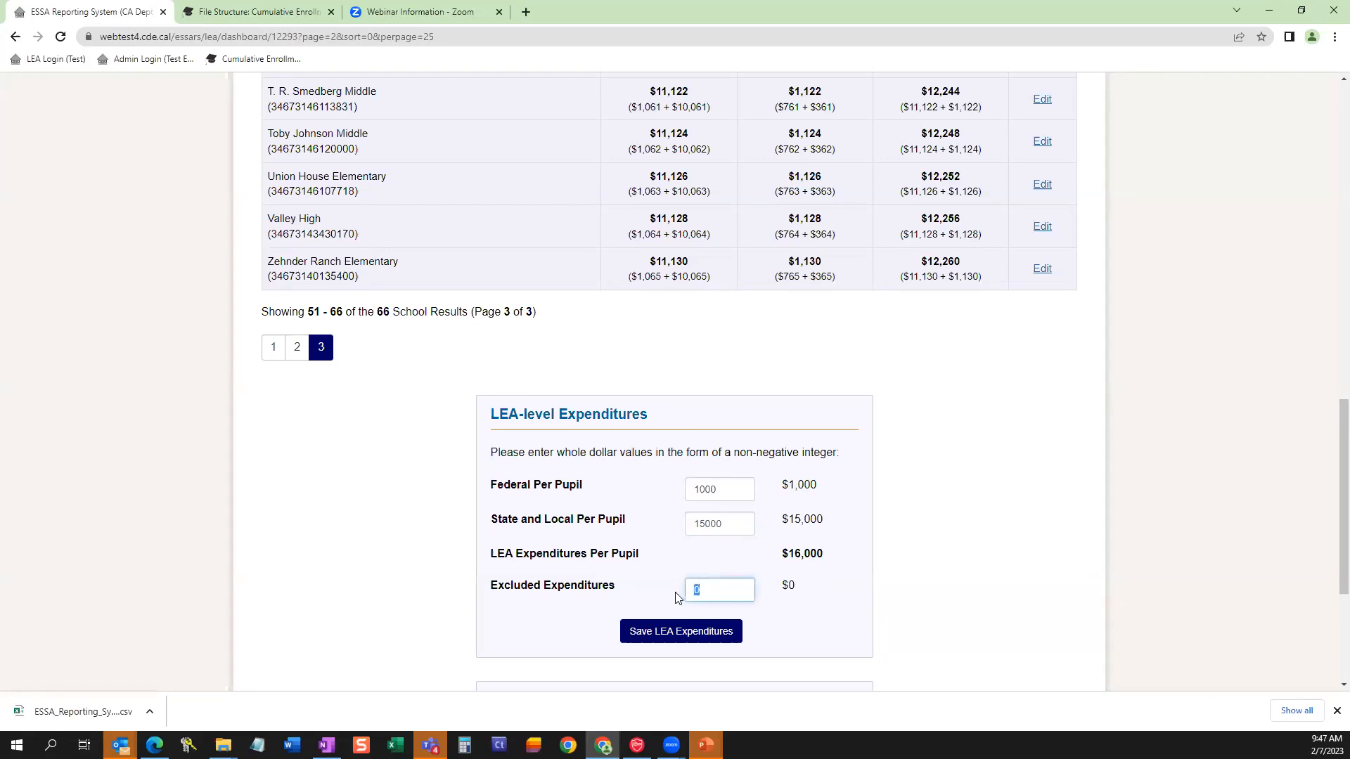
{"action": "type", "text": "7"}
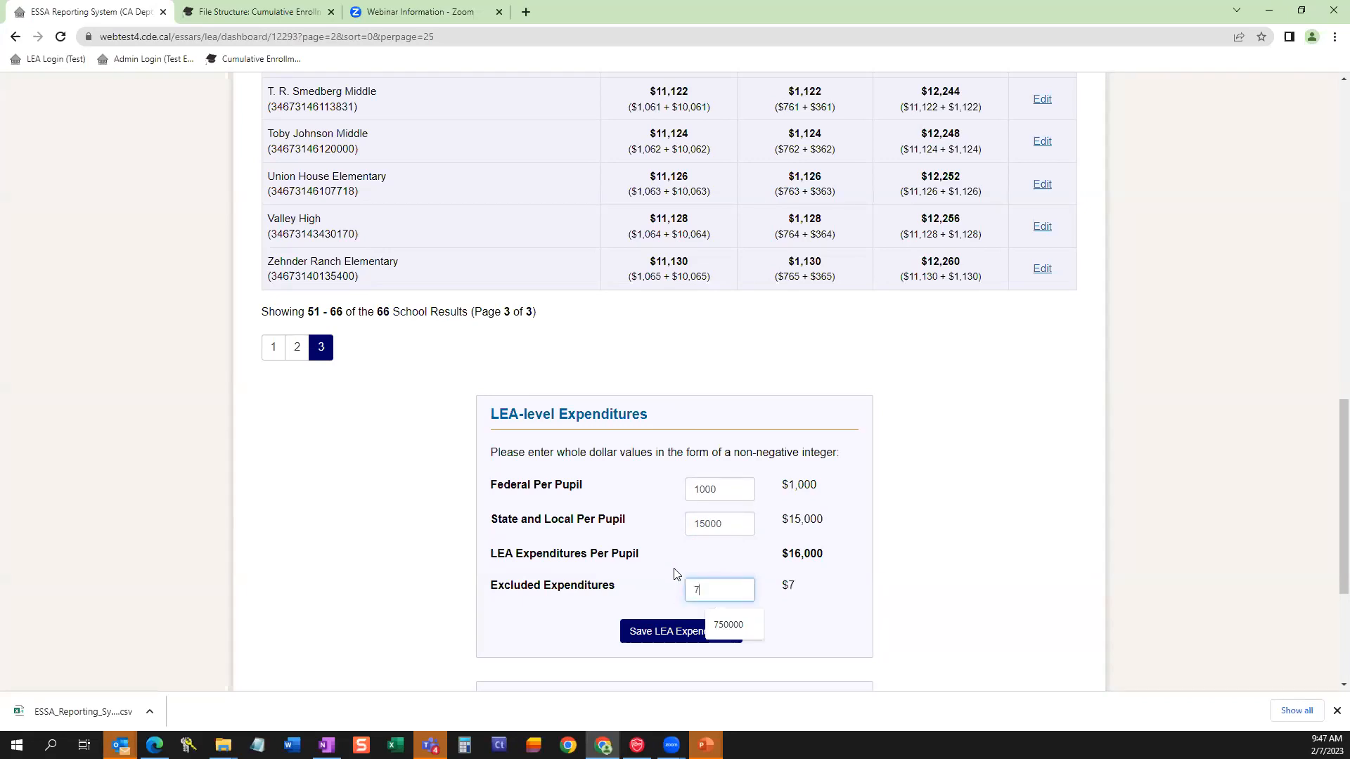
{"action": "type", "text": "50000"}
{"action": "left_click", "coordinate": [885, 645]}
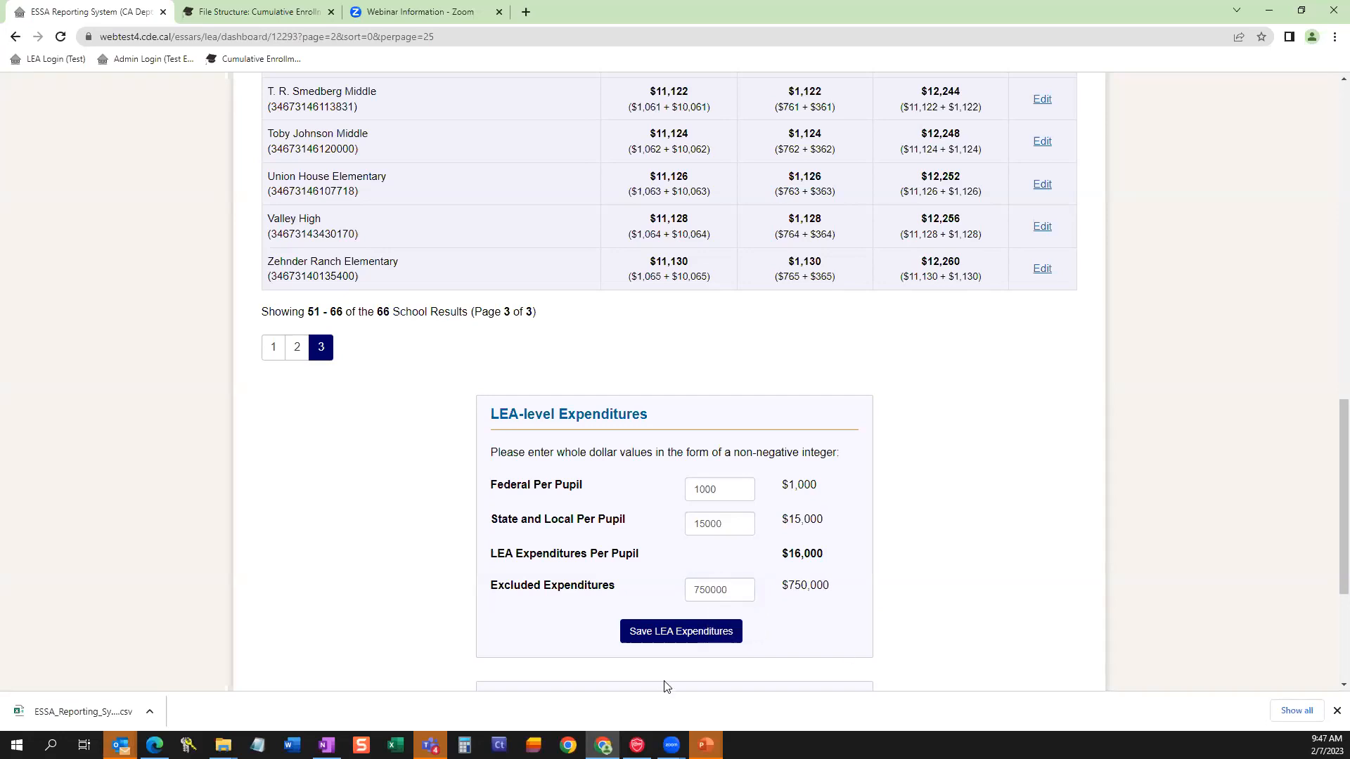
Save the LEA-level expenditures and proceed to the certification and submission form.
{"action": "left_click", "coordinate": [685, 634]}
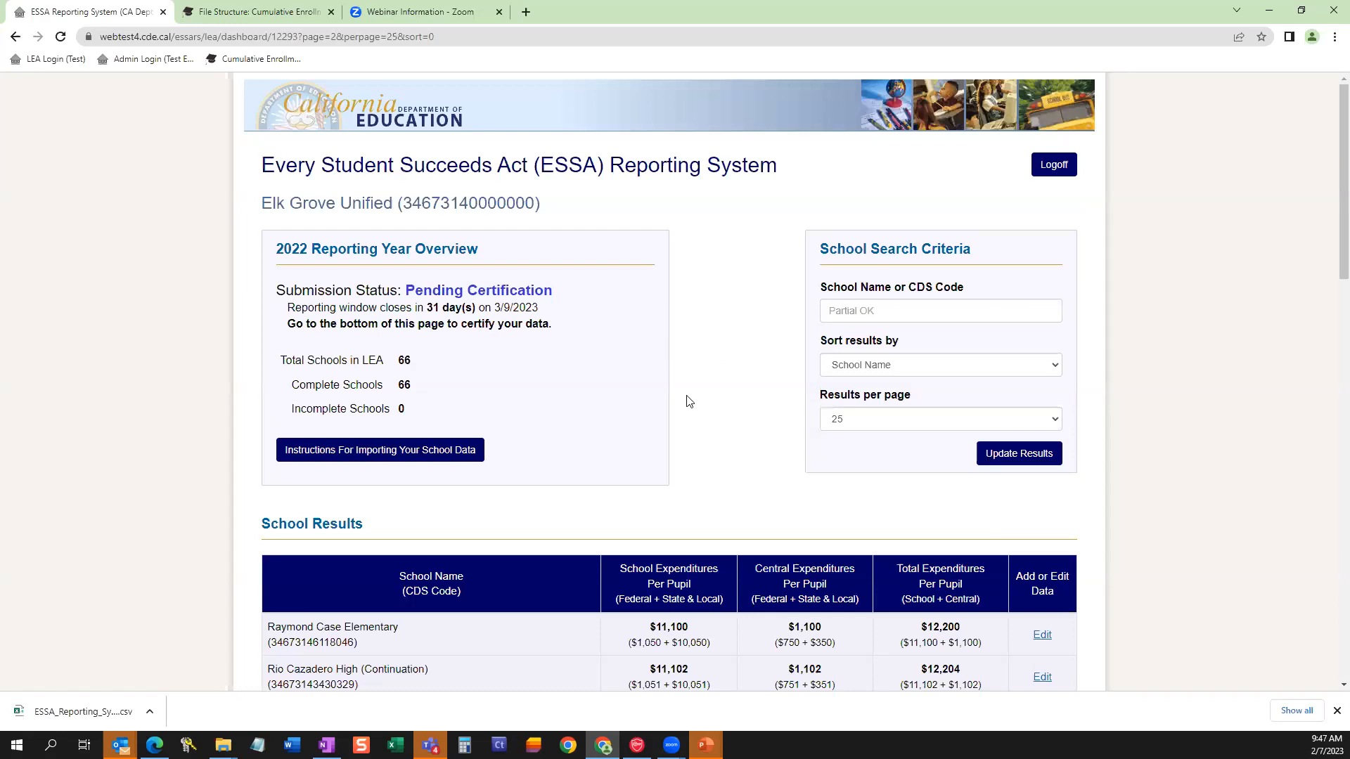
{"action": "scroll", "coordinate": [686, 394], "scroll_direction": "down", "scroll_amount": 9}
{"action": "scroll", "coordinate": [686, 395], "scroll_direction": "down", "scroll_amount": 8}
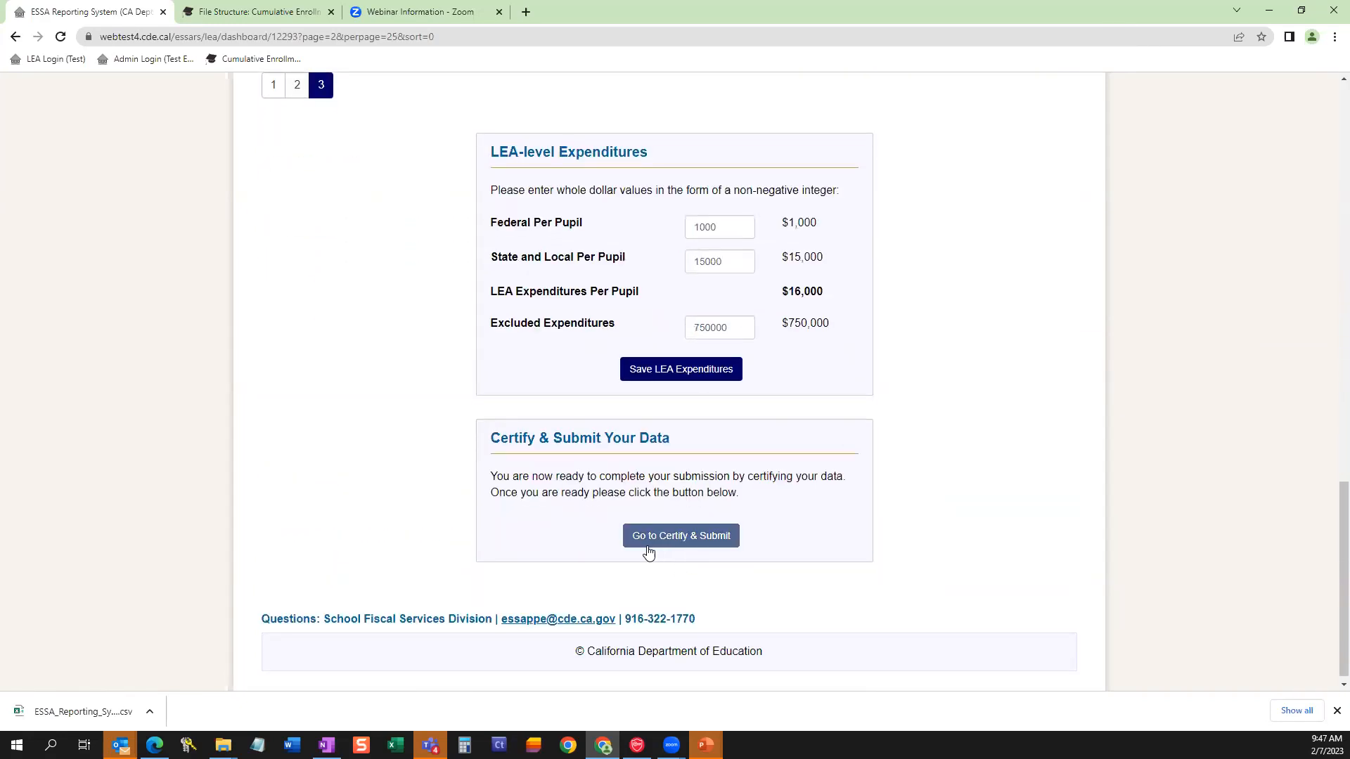
{"action": "left_click", "coordinate": [711, 545]}
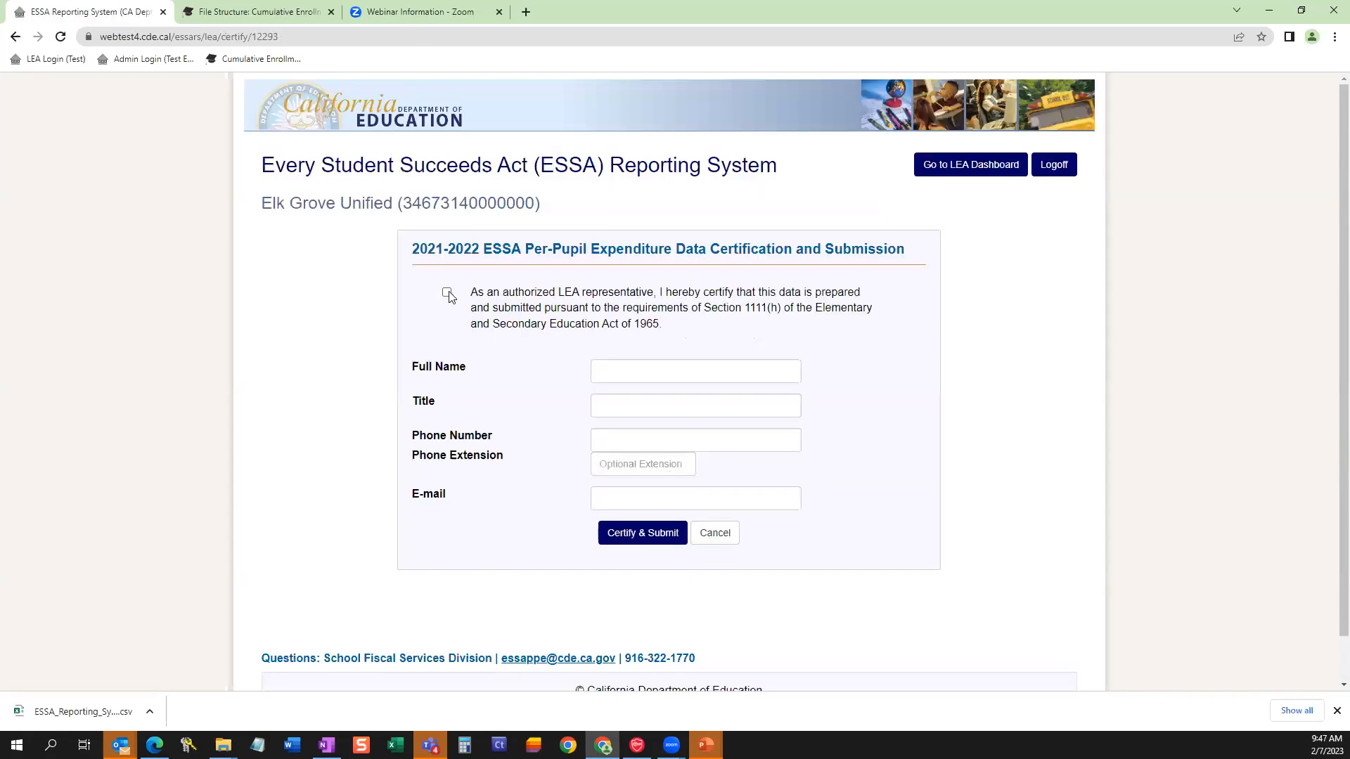
Accept the authorized LEA representative certification statement, and enter the representative's full name and the title CBO.
{"action": "left_click", "coordinate": [447, 294]}
{"action": "left_click", "coordinate": [596, 372]}
{"action": "left_click", "coordinate": [668, 405]}
{"action": "left_click", "coordinate": [662, 415]}
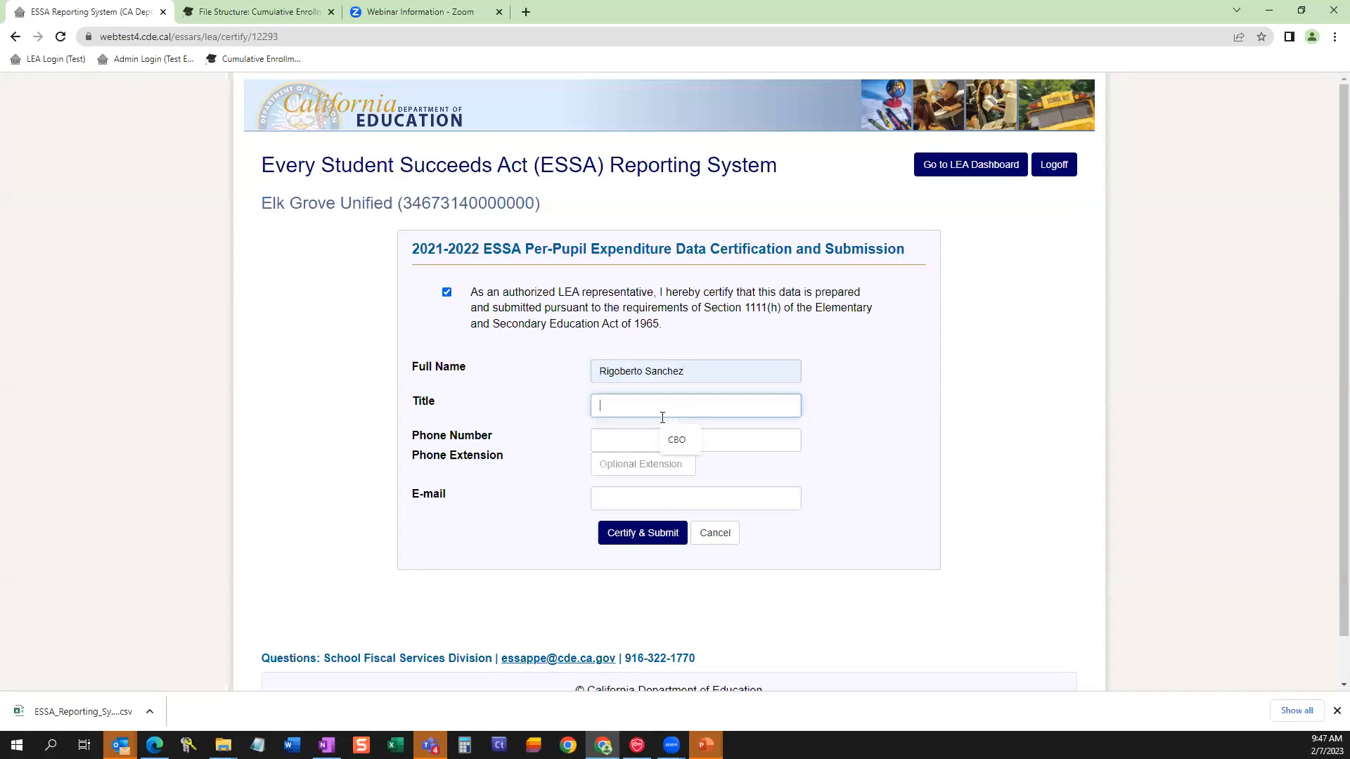
{"action": "left_click", "coordinate": [678, 439]}
Enter the representative's phone number and e-mail, and certify and submit the per-pupil expenditure data.
{"action": "left_click", "coordinate": [675, 440]}
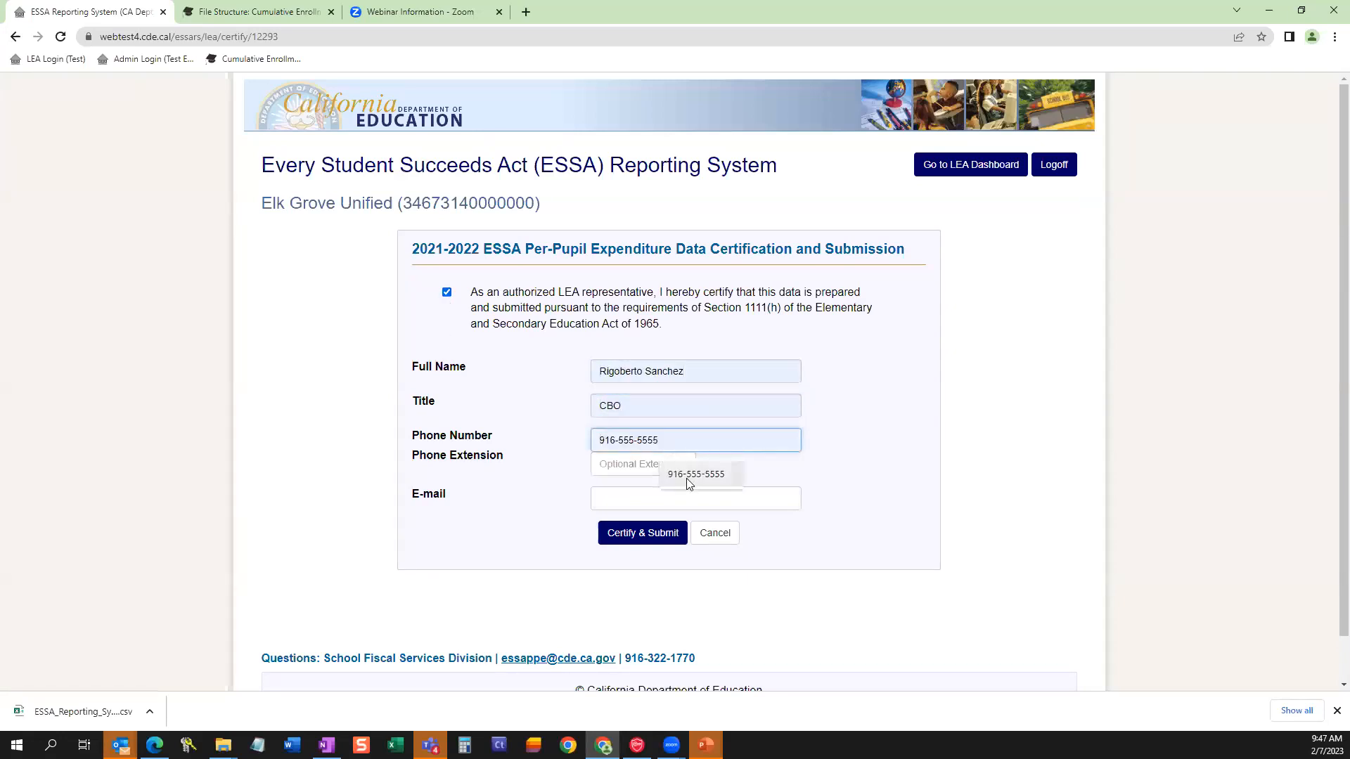
{"action": "left_click", "coordinate": [688, 478]}
{"action": "left_click", "coordinate": [677, 496]}
{"action": "left_click", "coordinate": [703, 540]}
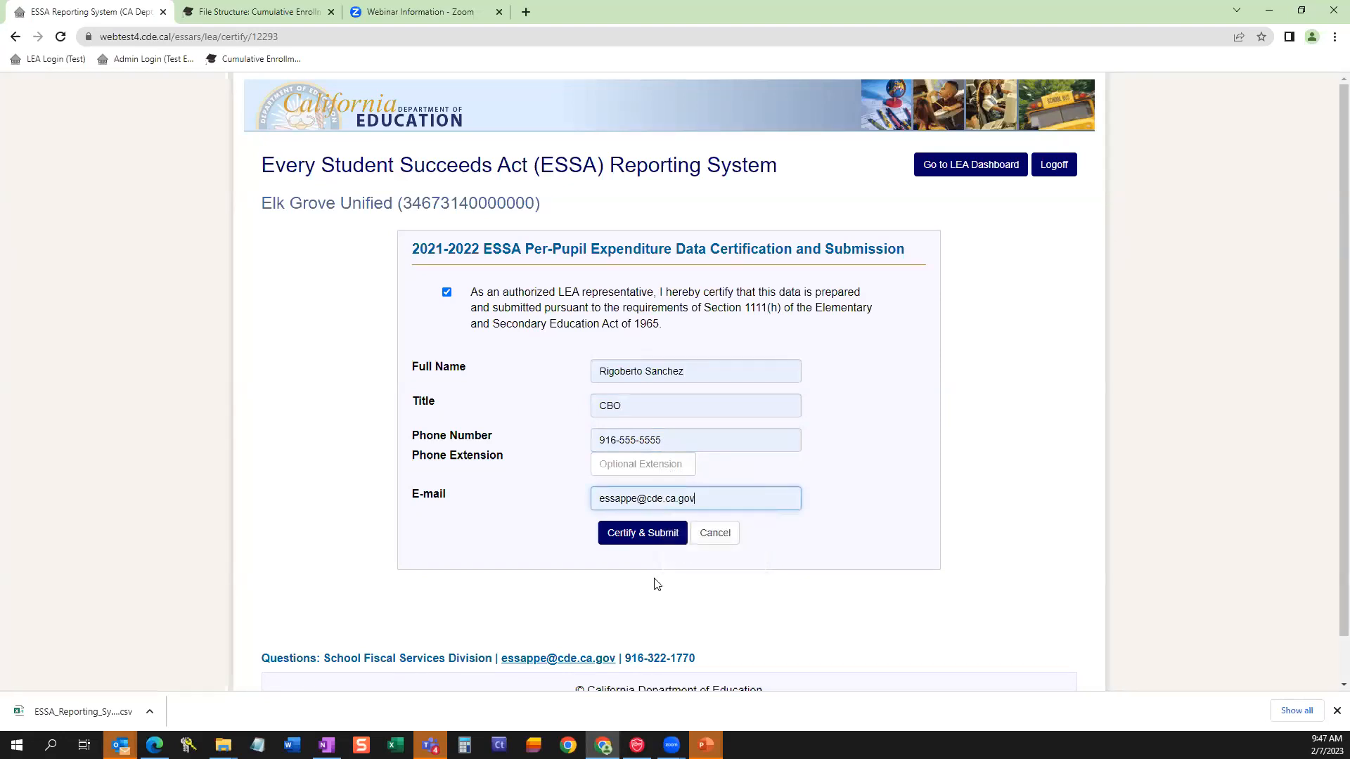
{"action": "left_click", "coordinate": [648, 539]}
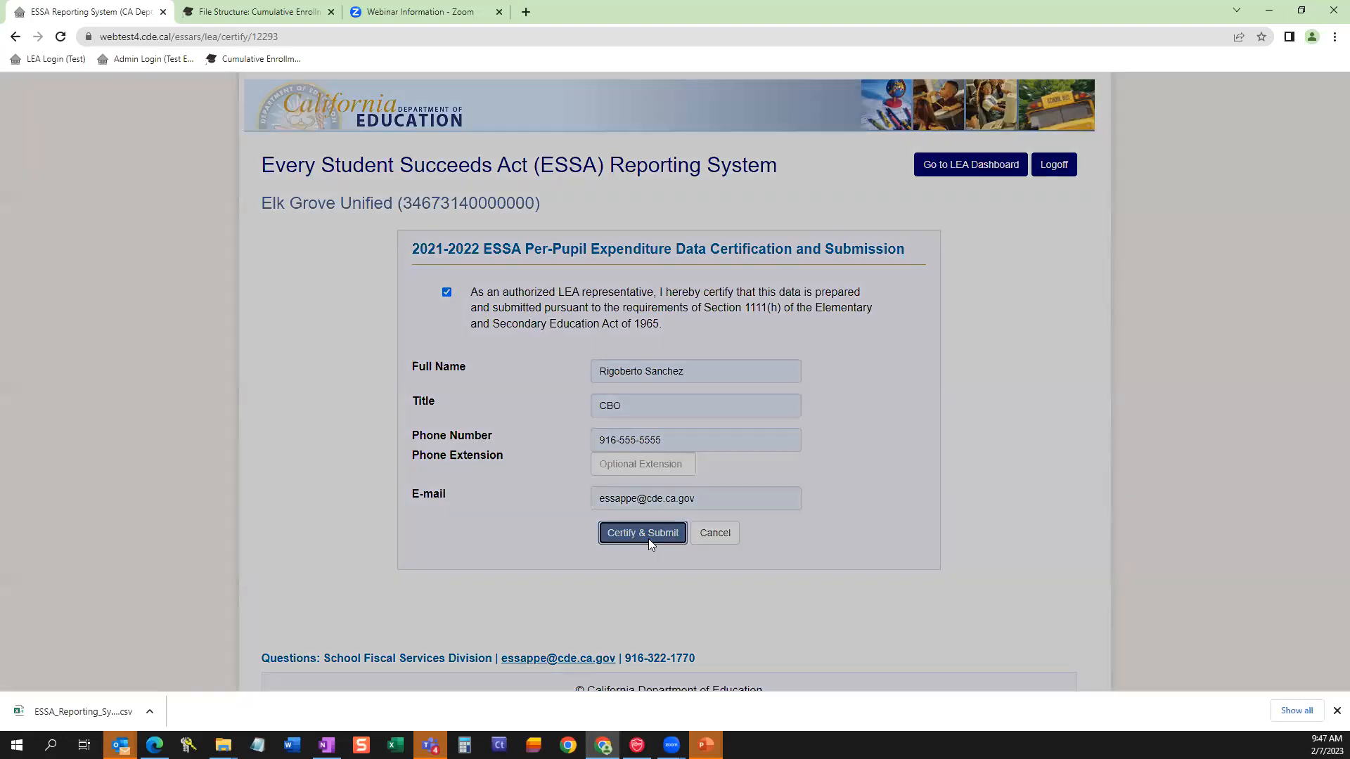
{"action": "left_click", "coordinate": [772, 213]}
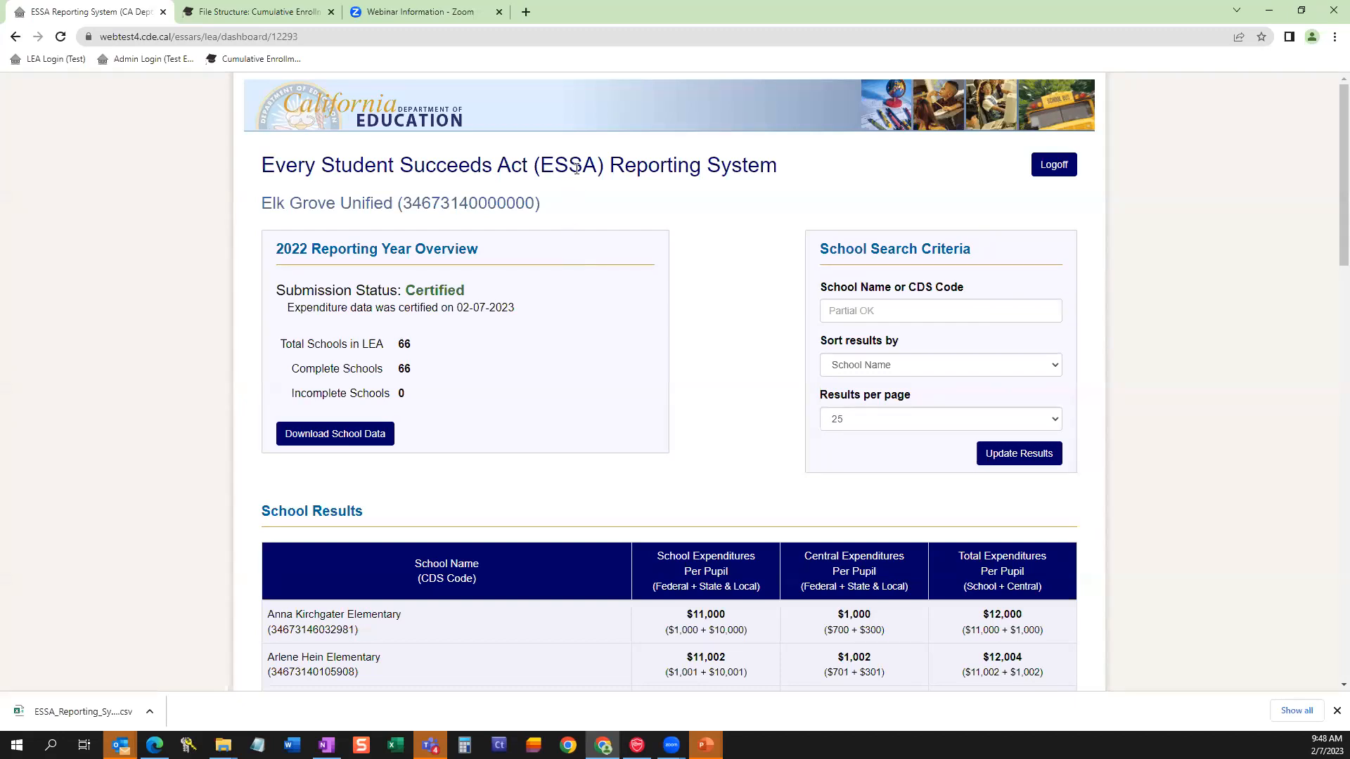
Log off from the ESSA Reporting System, returning to the access code login page.
{"action": "left_click", "coordinate": [975, 22]}
{"action": "left_click", "coordinate": [1046, 171]}
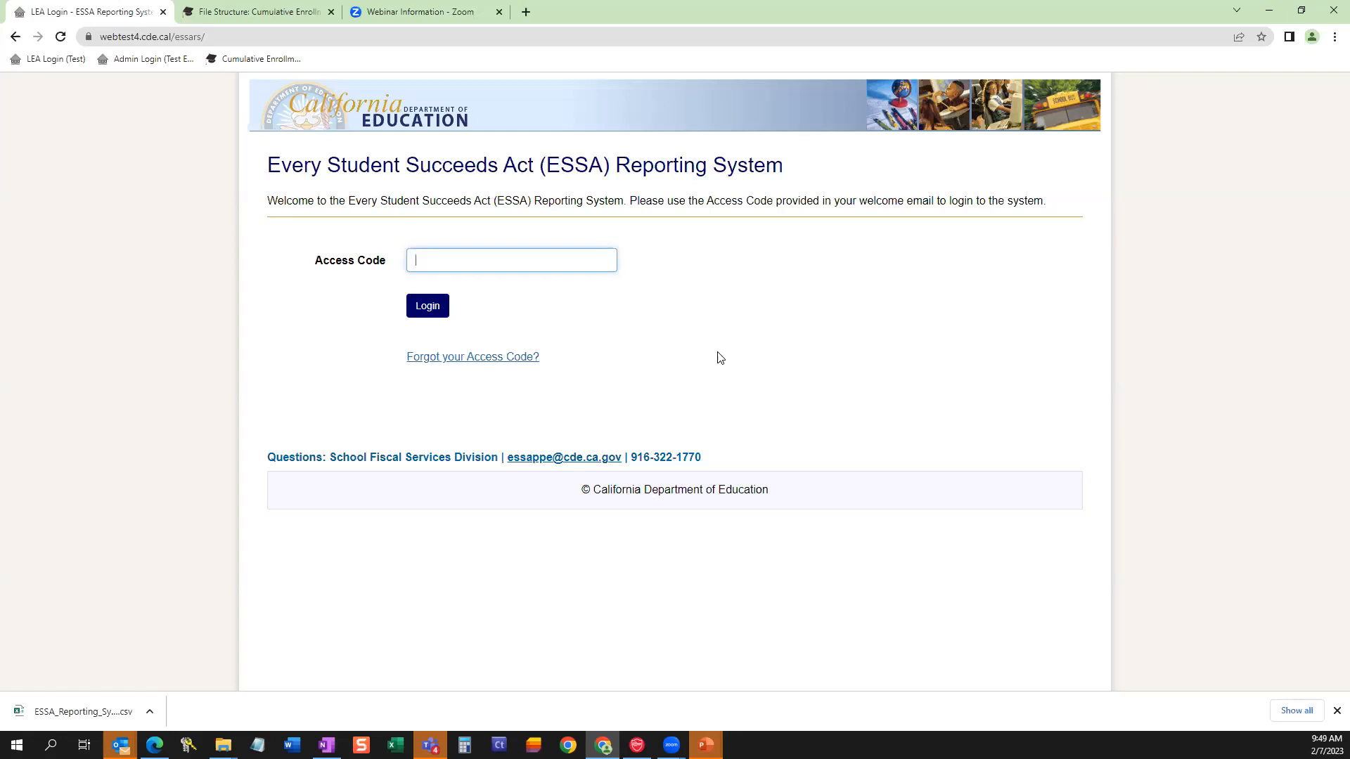
{"action": "left_click", "coordinate": [478, 259]}
{"action": "left_click", "coordinate": [377, 225]}
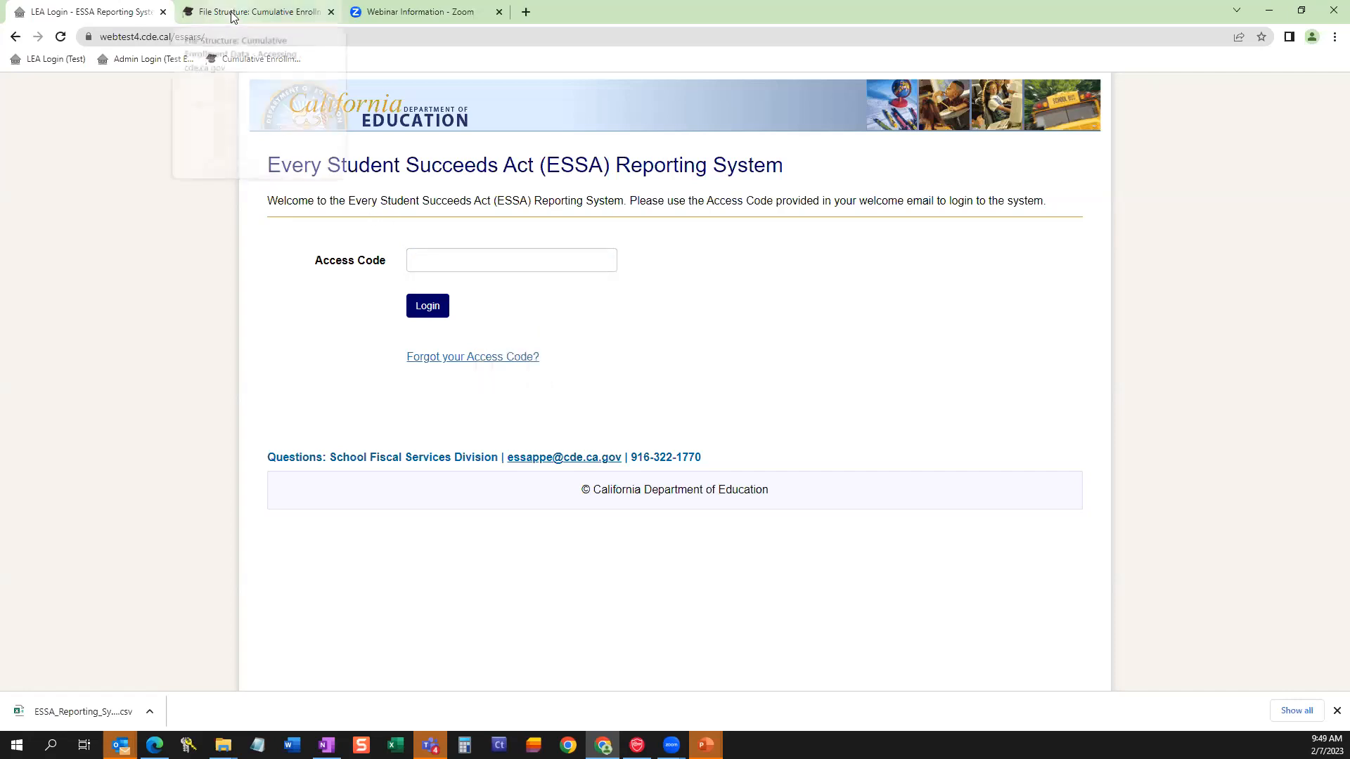
Open the bookmarked Cumulative Enrollment Data page and copy its web address.
{"action": "left_click", "coordinate": [264, 59]}
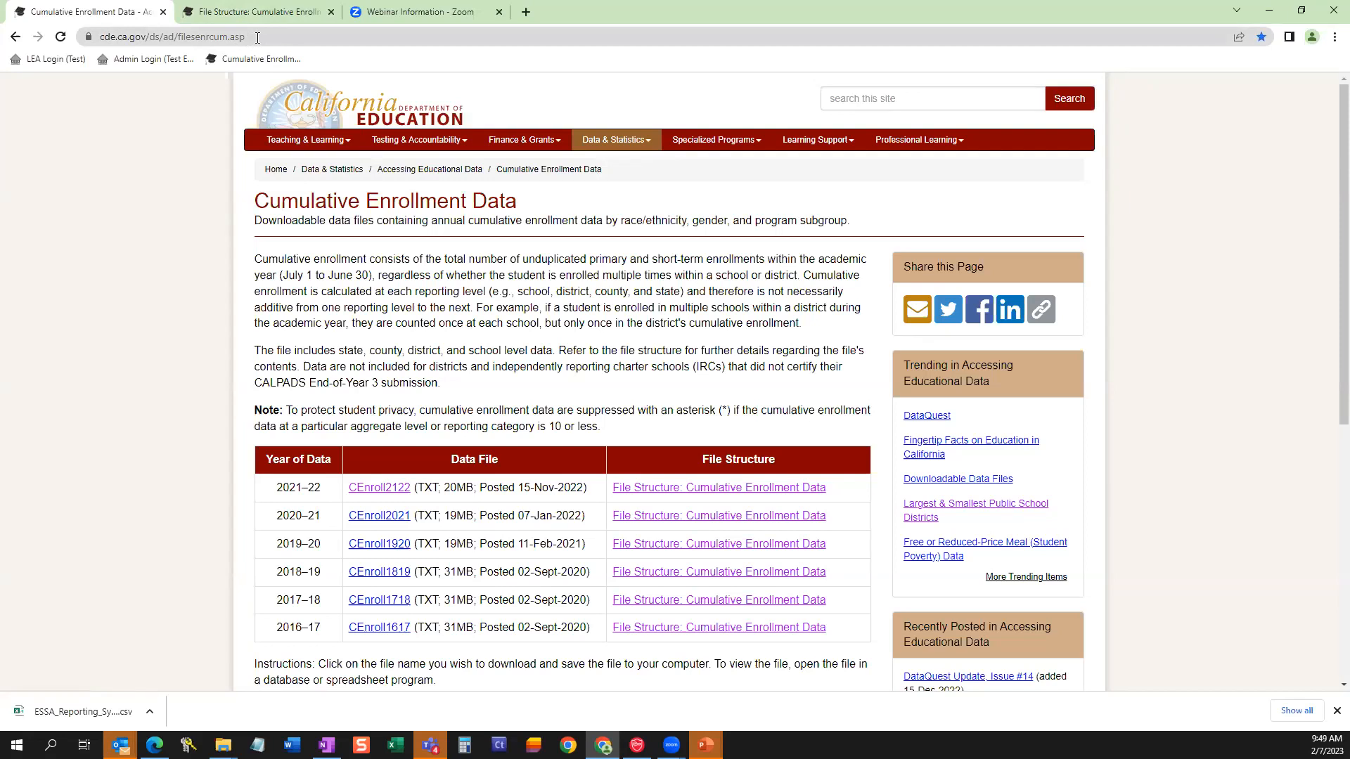
{"action": "left_click", "coordinate": [243, 39]}
{"action": "right_click", "coordinate": [243, 39]}
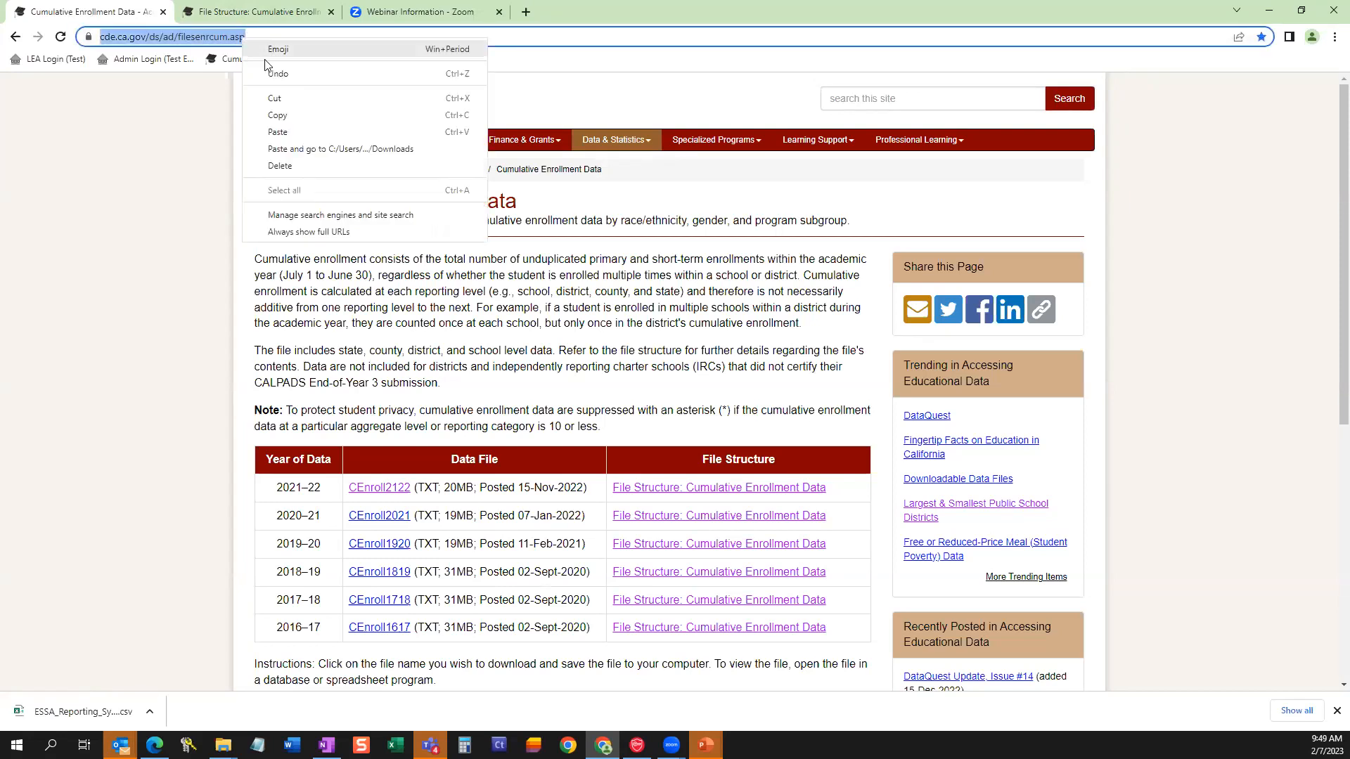
{"action": "left_click", "coordinate": [276, 116]}
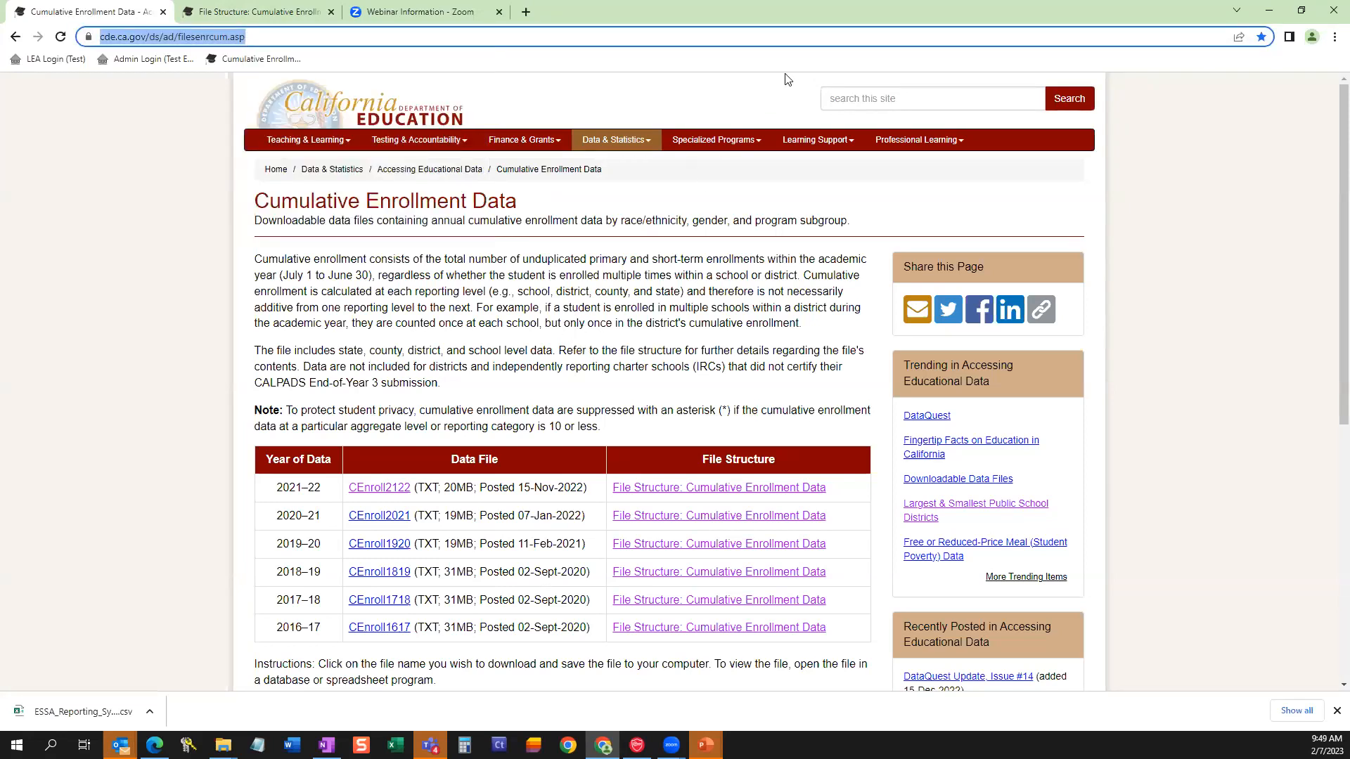
{"action": "left_click", "coordinate": [846, 23]}
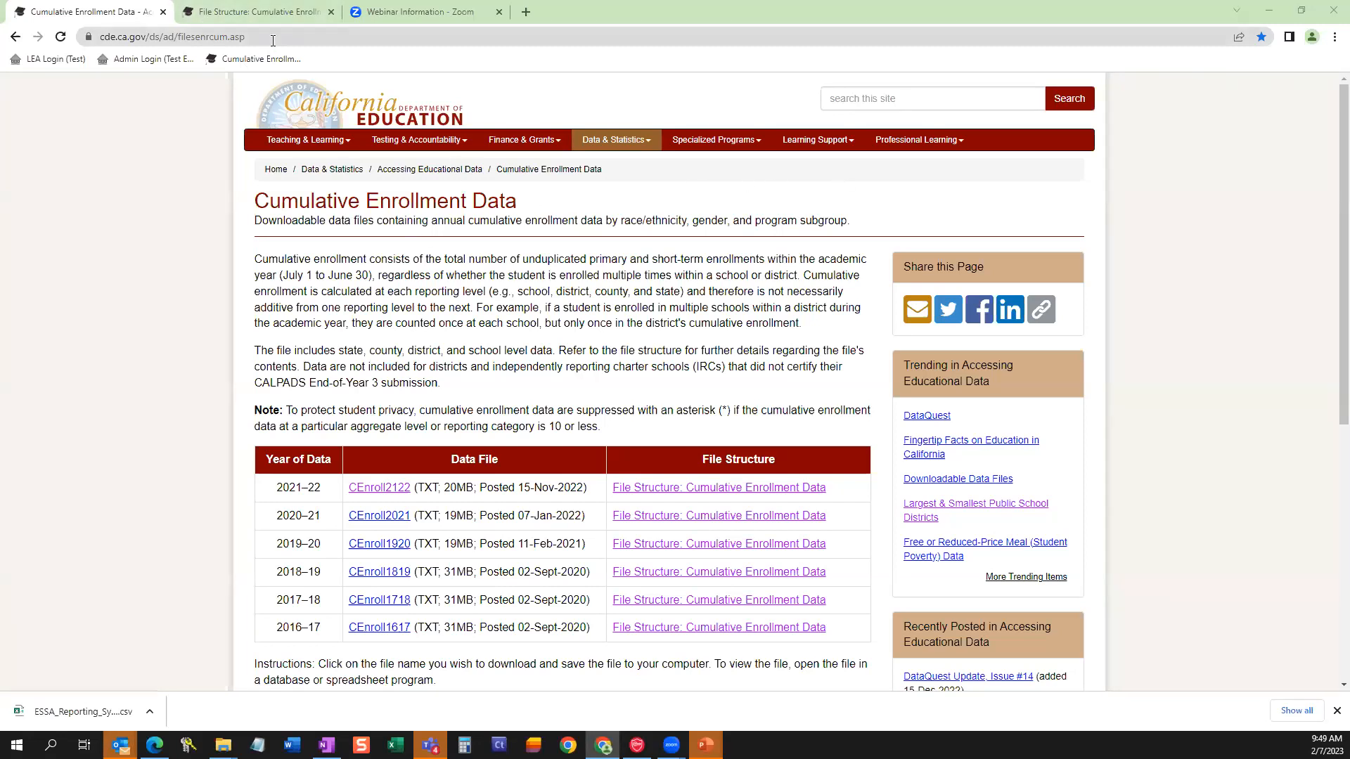
{"action": "right_click", "coordinate": [393, 496]}
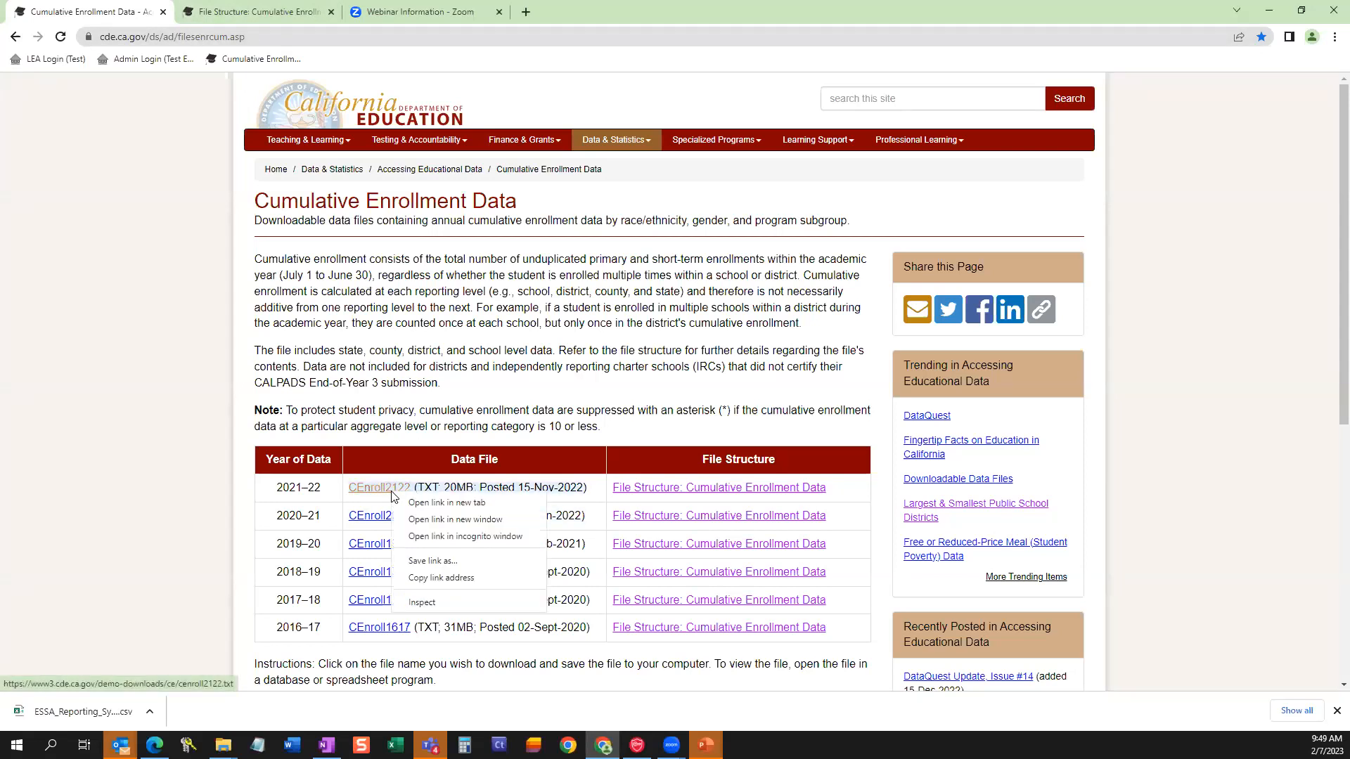
{"action": "left_click", "coordinate": [424, 562]}
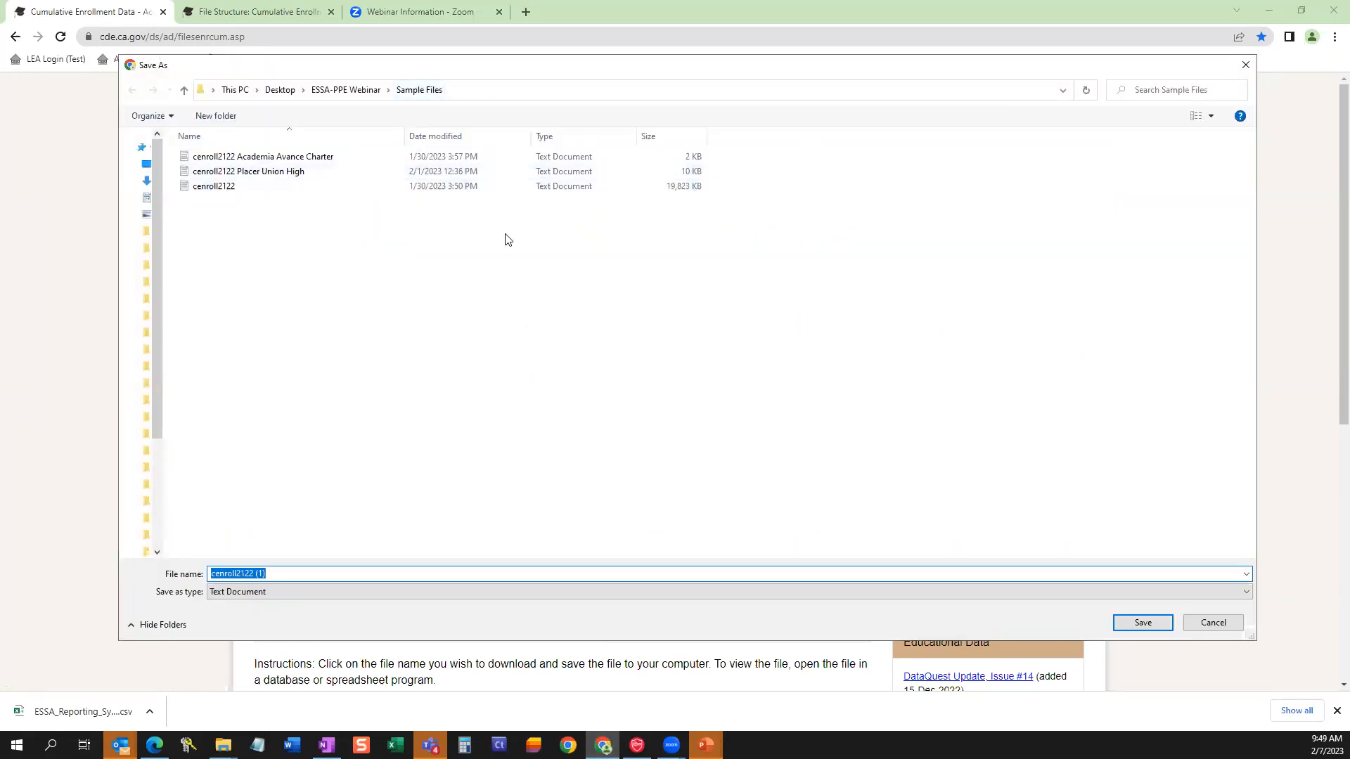
{"action": "left_click", "coordinate": [1228, 628]}
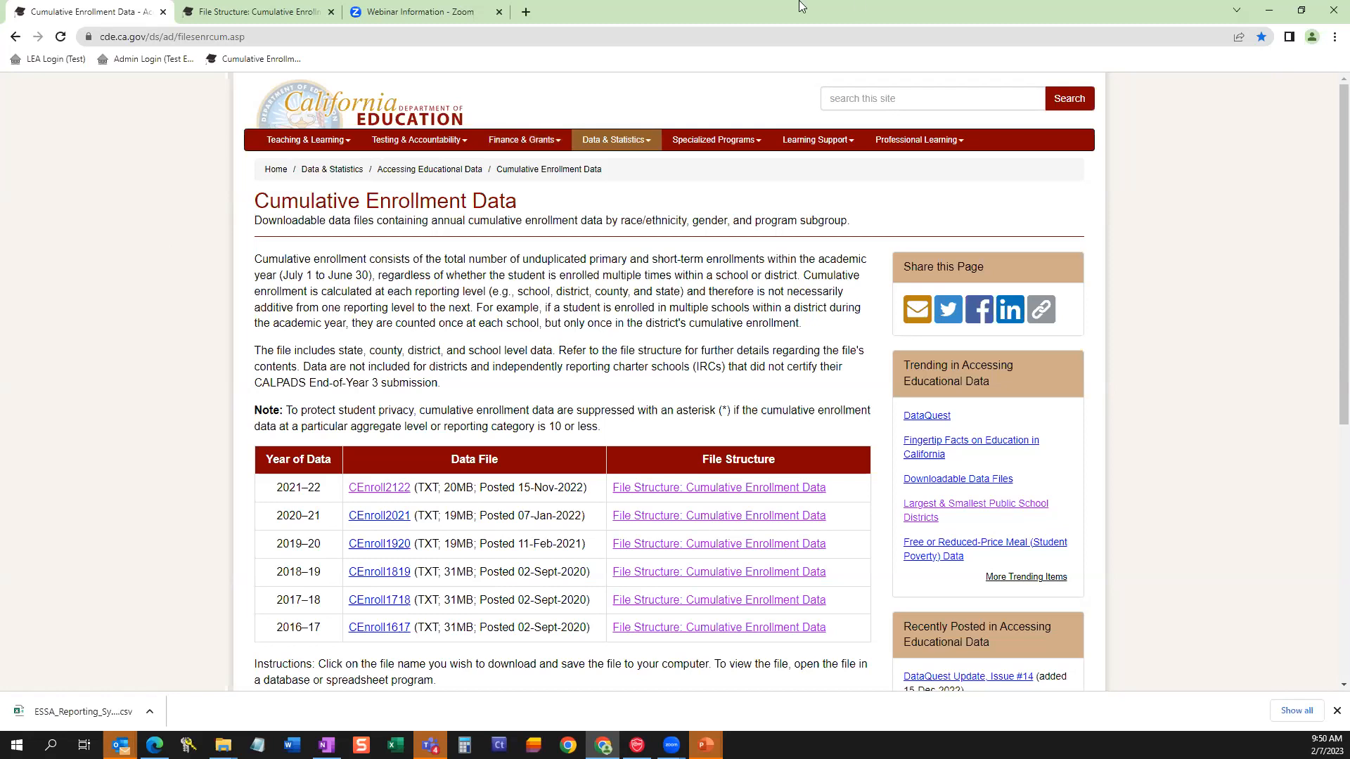
{"action": "left_click", "coordinate": [609, 42]}
{"action": "right_click", "coordinate": [394, 494]}
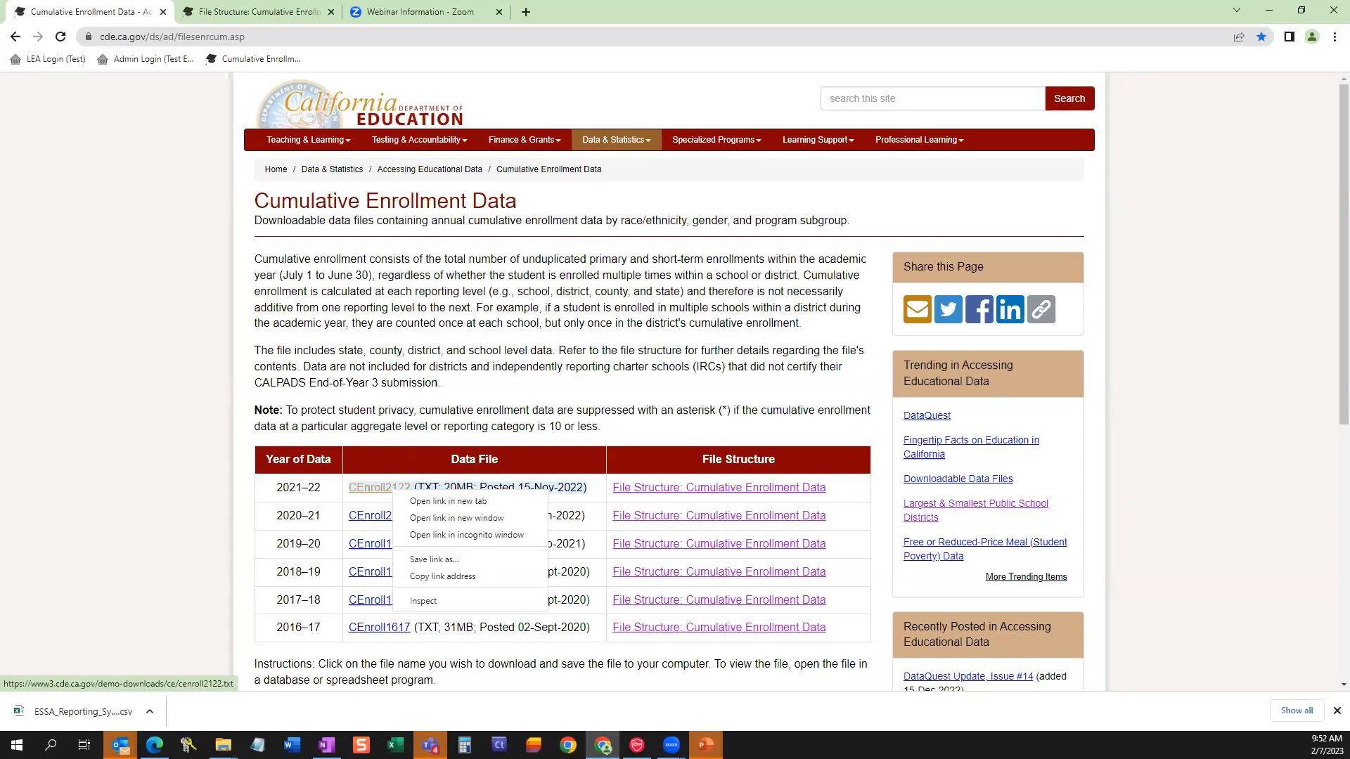
{"action": "left_click", "coordinate": [435, 560]}
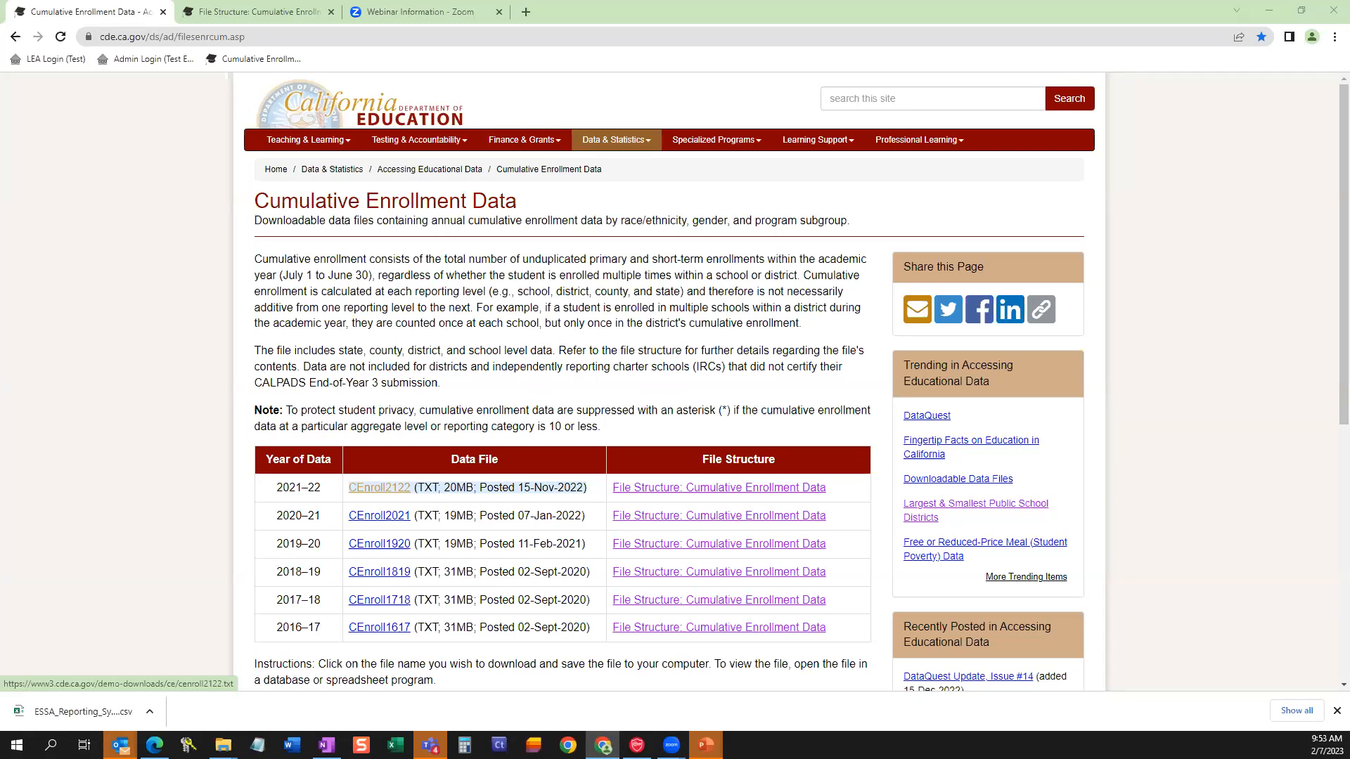
Open the downloaded ESSA_Reporting_System_School_Data CSV in Excel and autofit the school_name, cds_code and enrollment columns.
{"action": "left_click", "coordinate": [77, 711]}
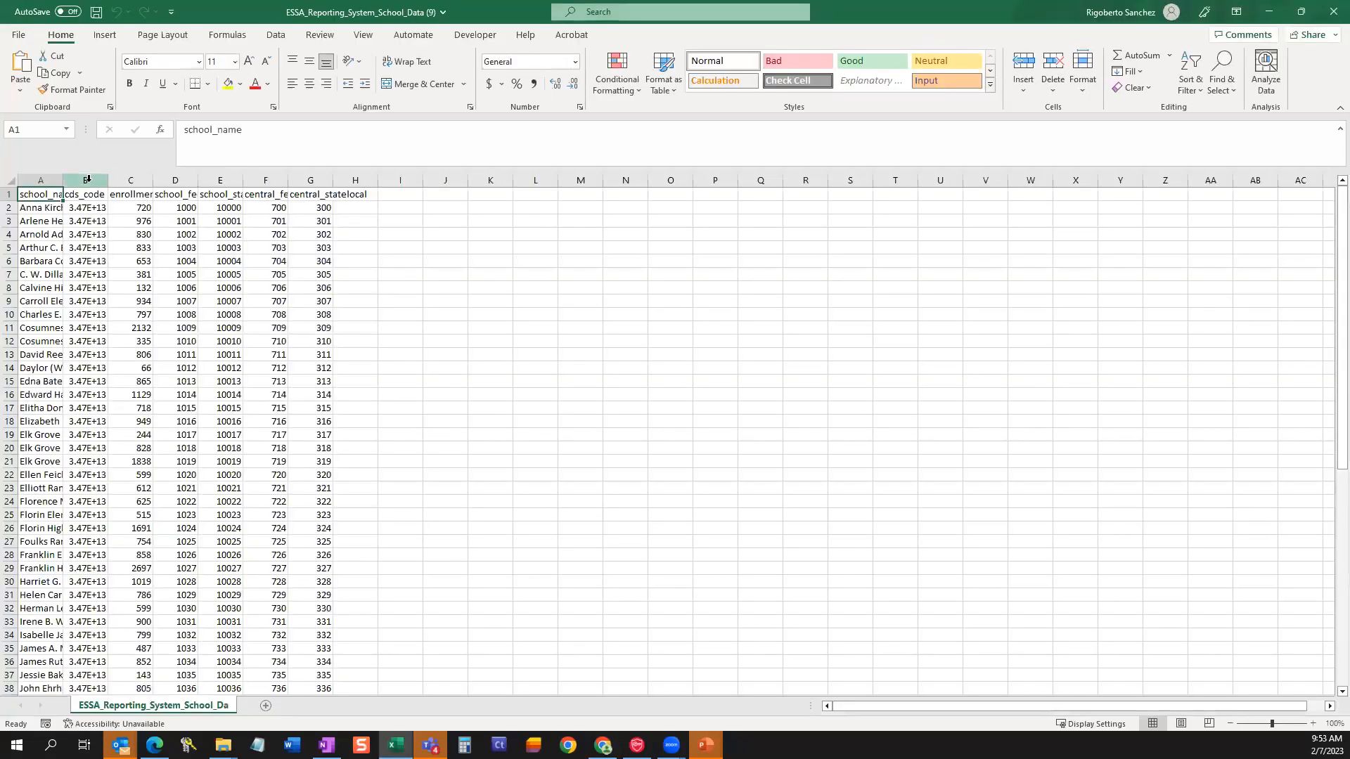
{"action": "double_click", "coordinate": [108, 180]}
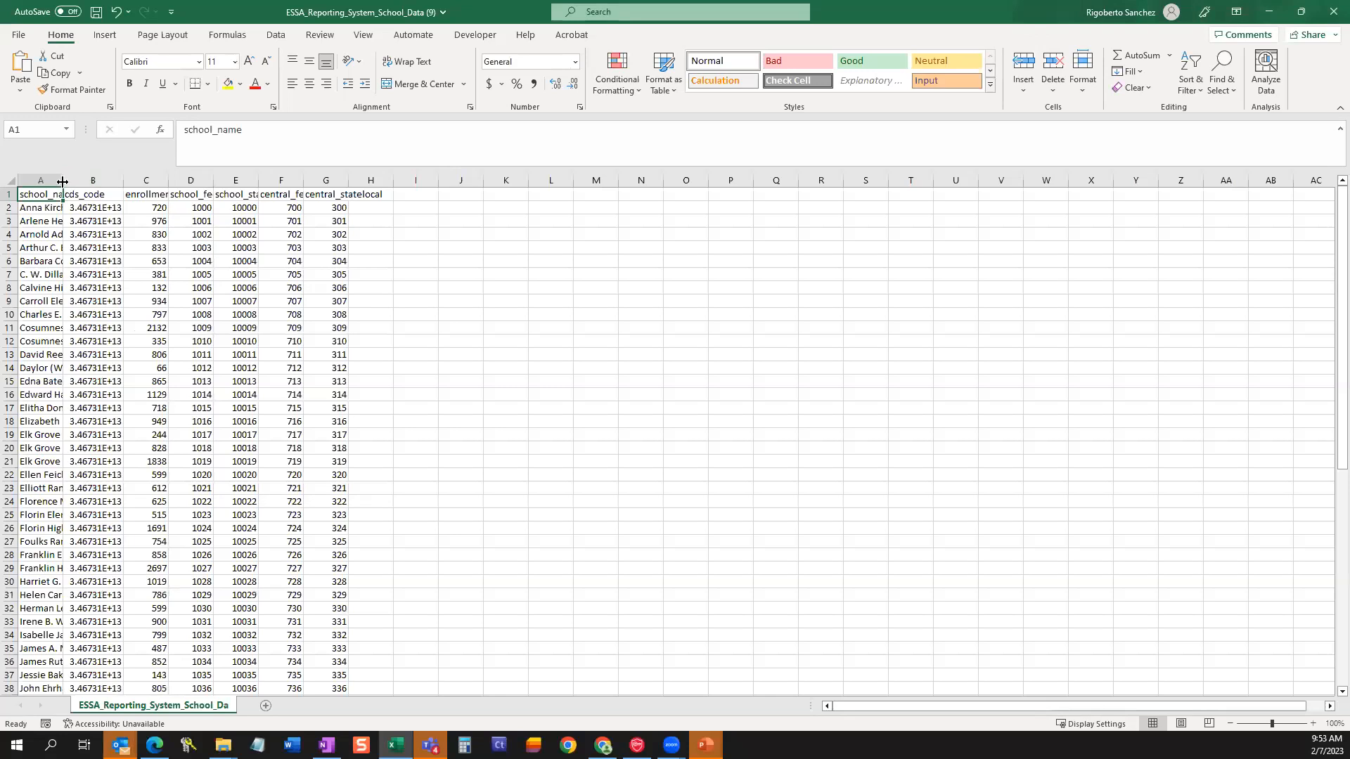
{"action": "double_click", "coordinate": [62, 180]}
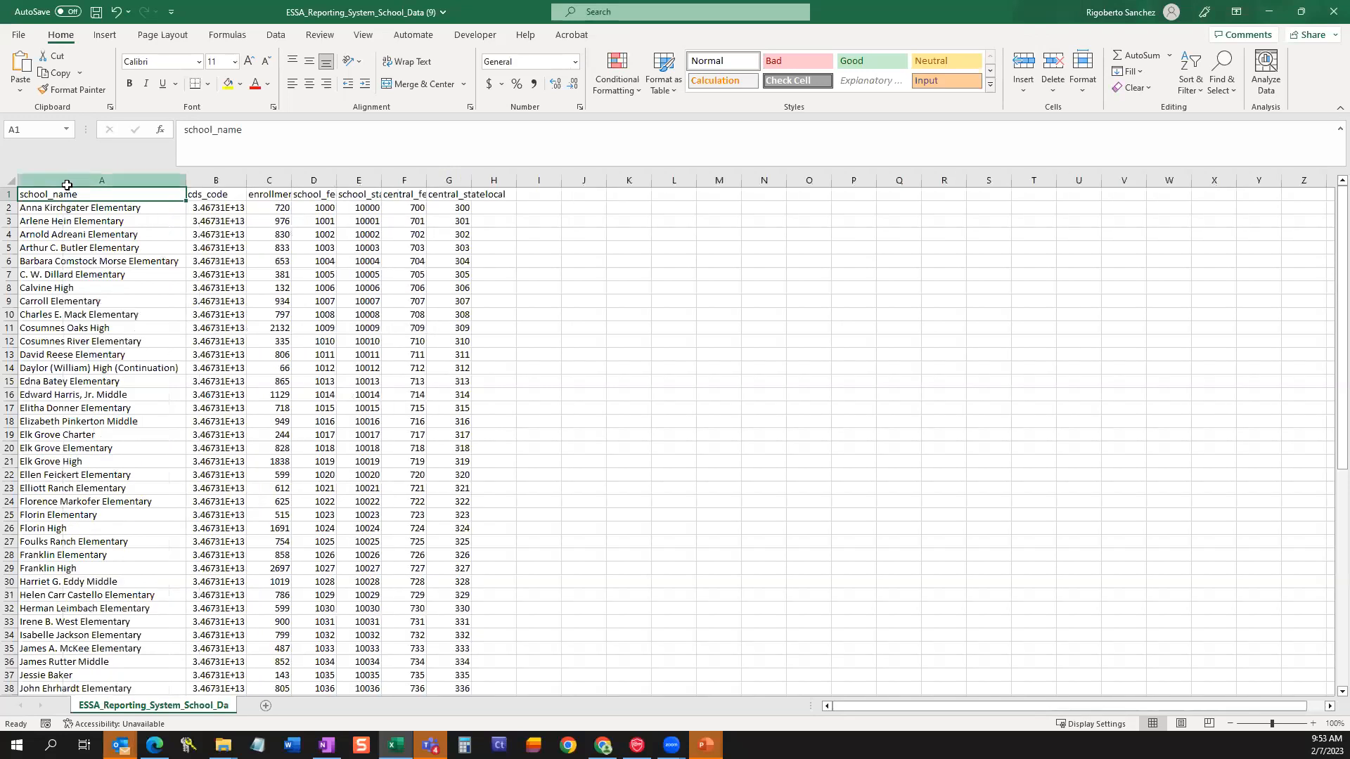
{"action": "double_click", "coordinate": [291, 180]}
Examine the enrollment column and the full values behind the cds_code column in the school data file.
{"action": "left_click", "coordinate": [281, 180]}
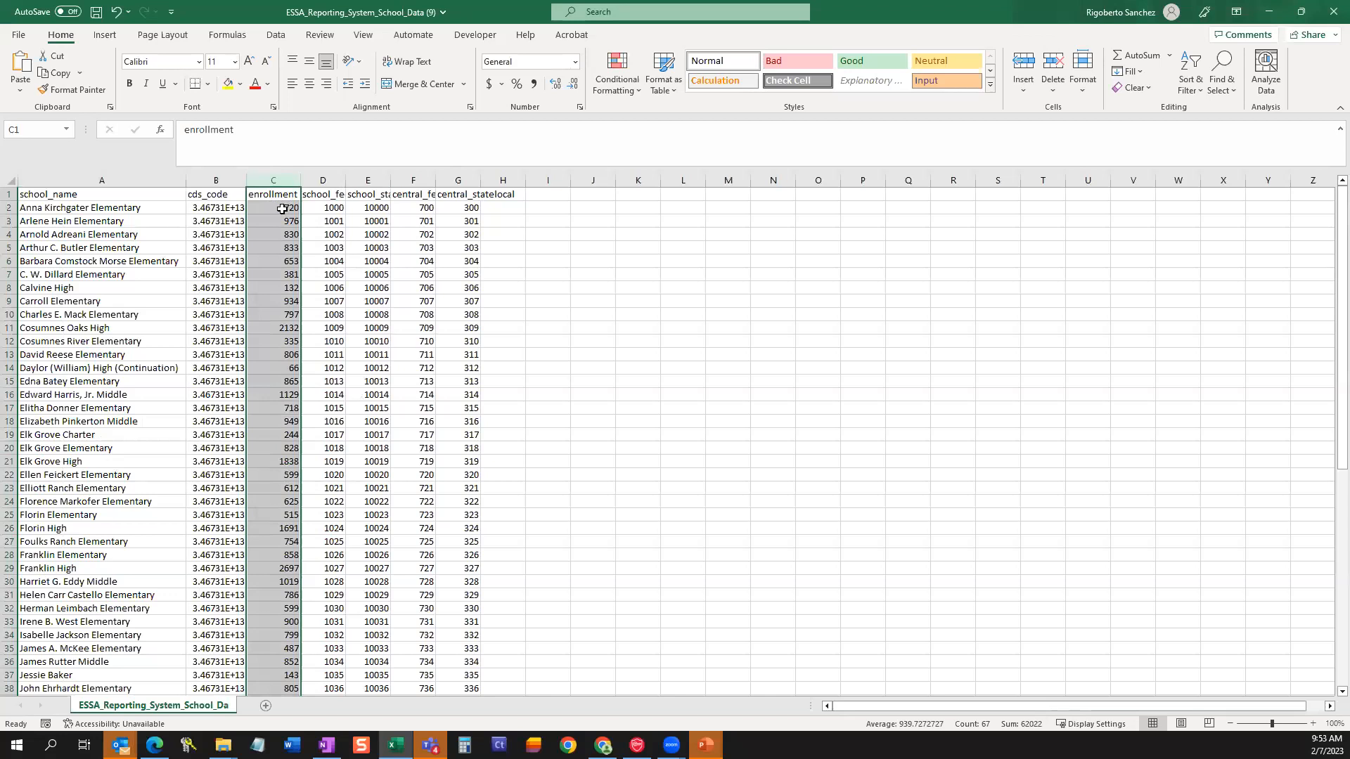
{"action": "left_click", "coordinate": [282, 209]}
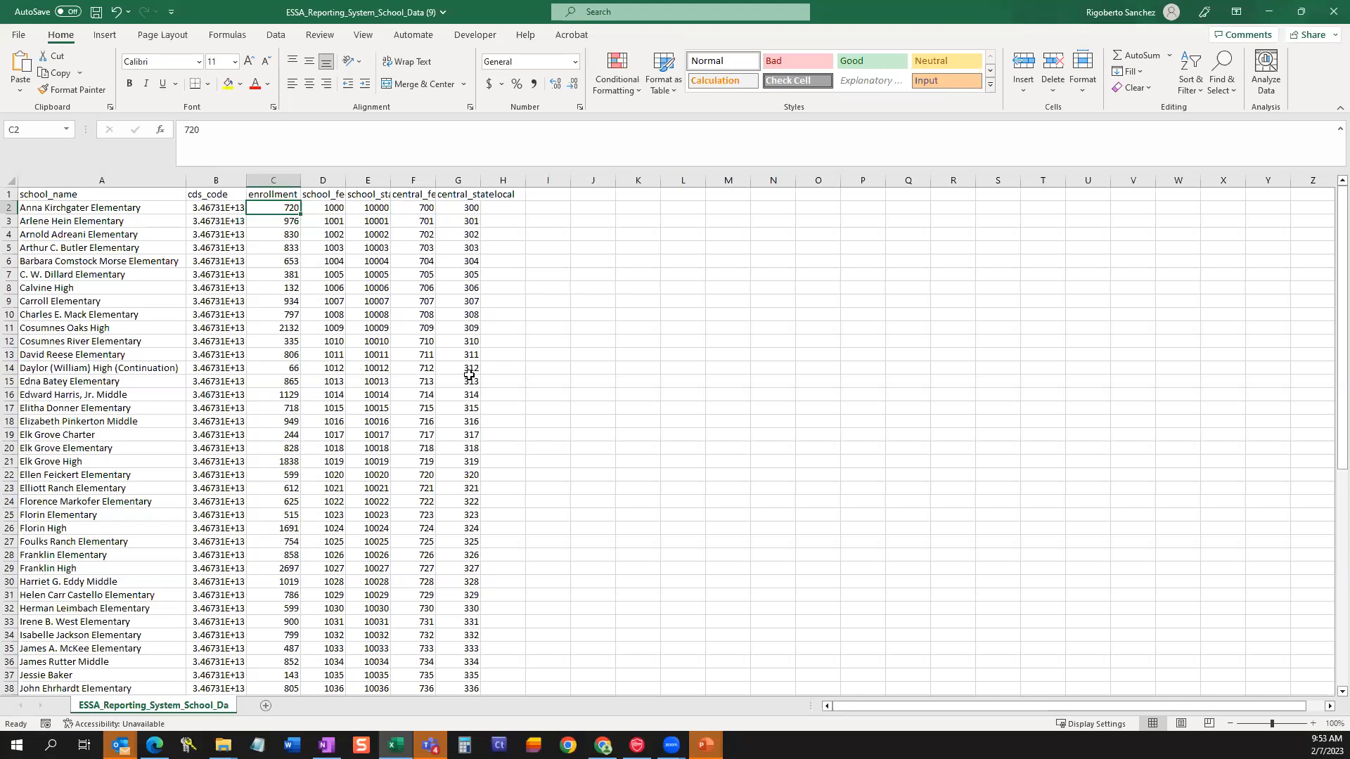
{"action": "left_click", "coordinate": [231, 209]}
{"action": "left_click", "coordinate": [221, 236]}
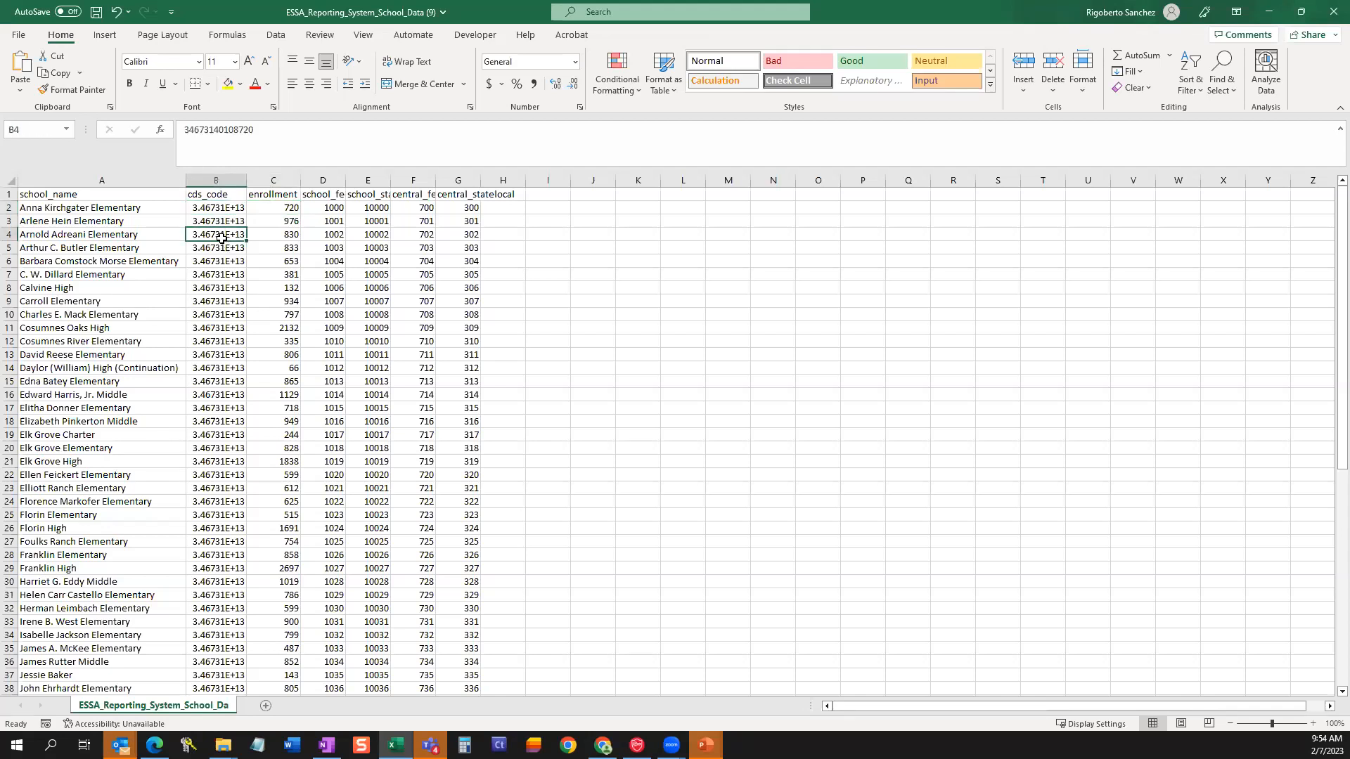
{"action": "left_click", "coordinate": [222, 199]}
{"action": "key", "text": "ctrl+shift+Down"}
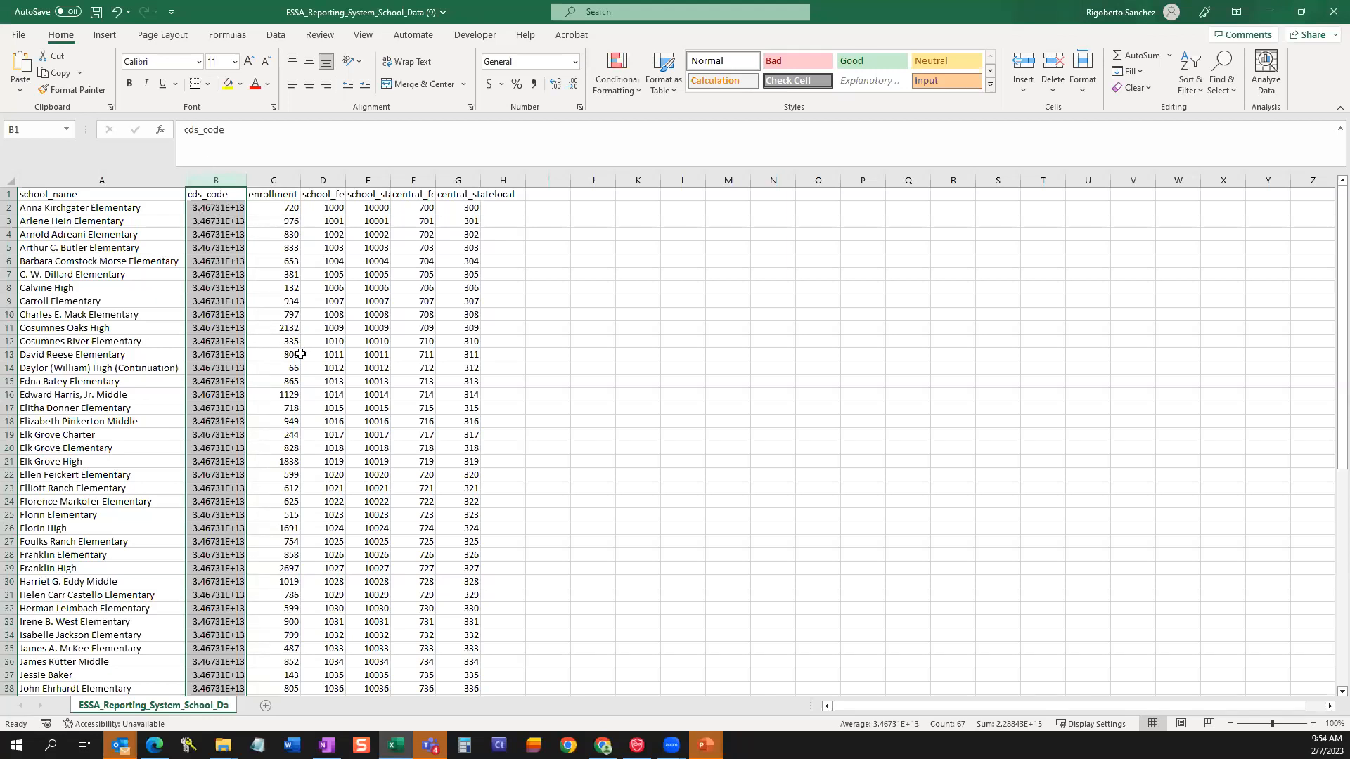
{"action": "left_click", "coordinate": [213, 209]}
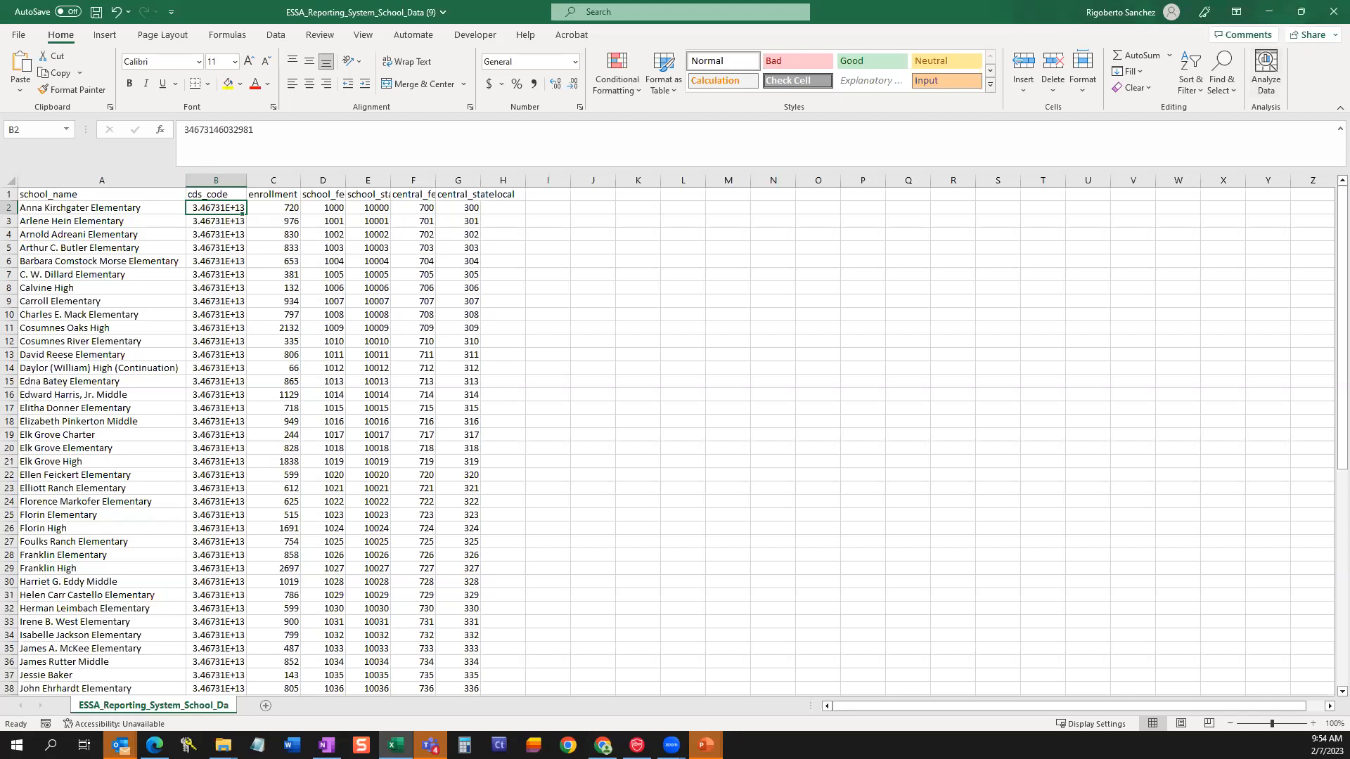
{"action": "left_click", "coordinate": [618, 34]}
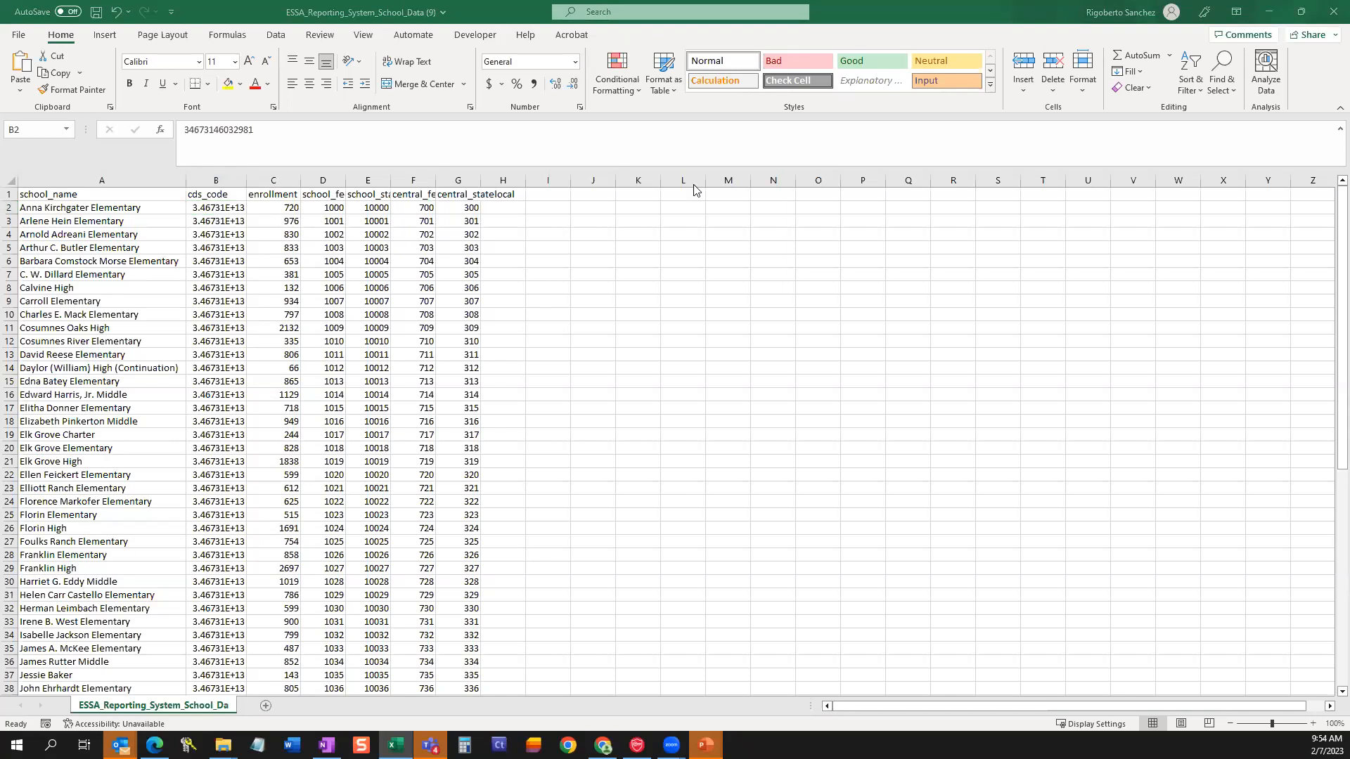